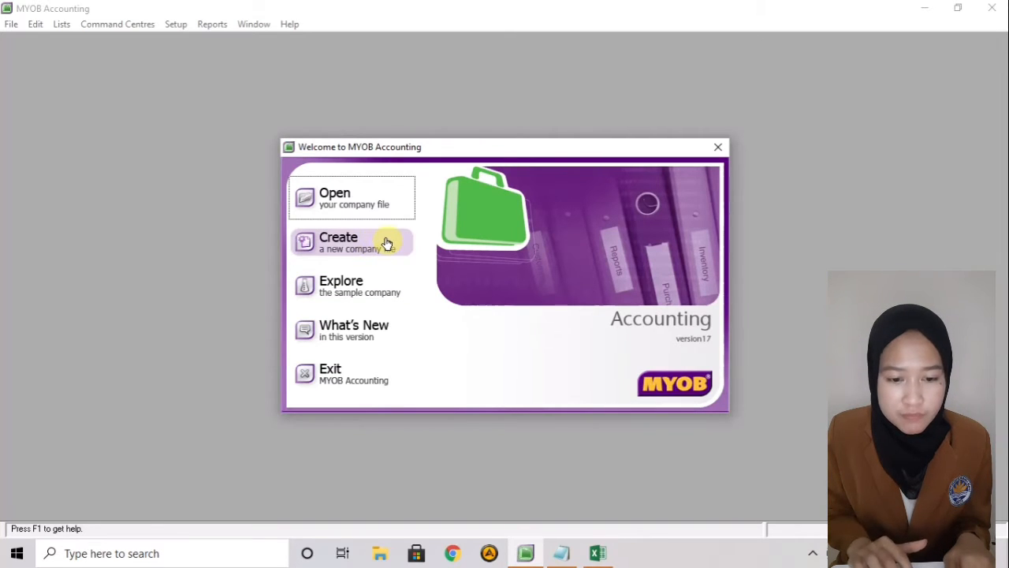
- Start a new company file and advance past the assistant's introduction
{"action": "left_click", "coordinate": [385, 244]}
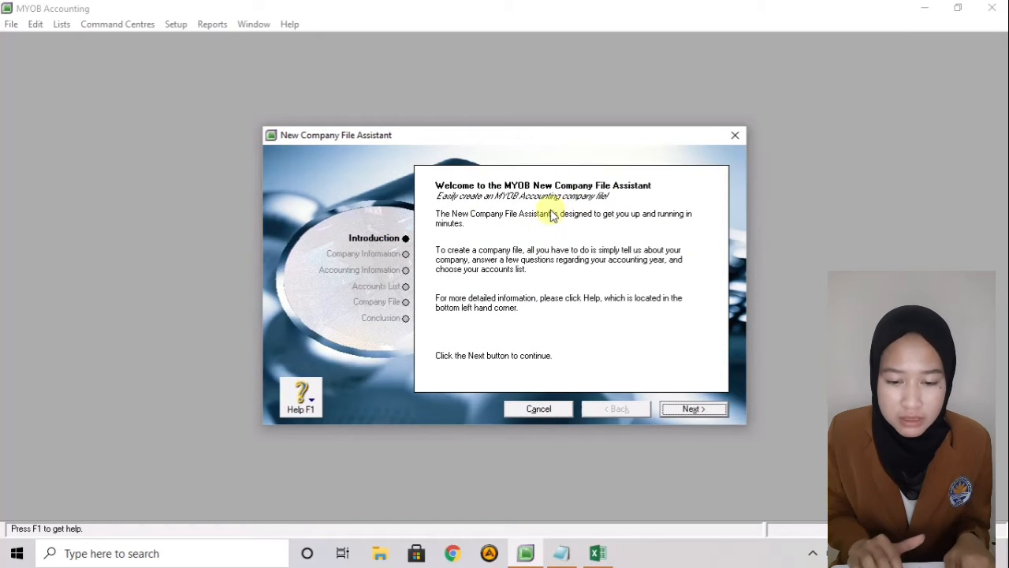
{"action": "left_click", "coordinate": [691, 409]}
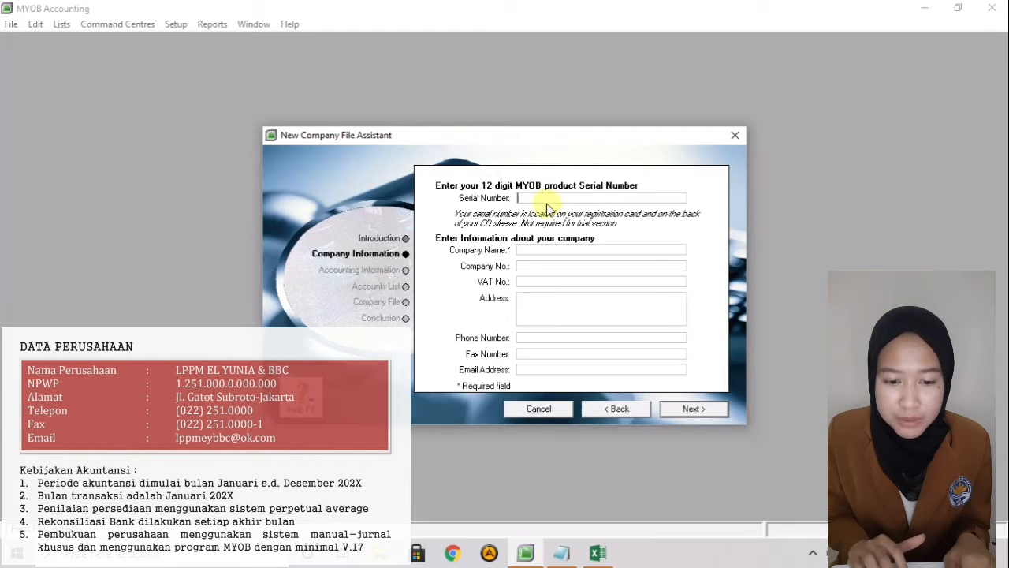
- Enter the company name and the company's VAT number
{"action": "left_click", "coordinate": [538, 247]}
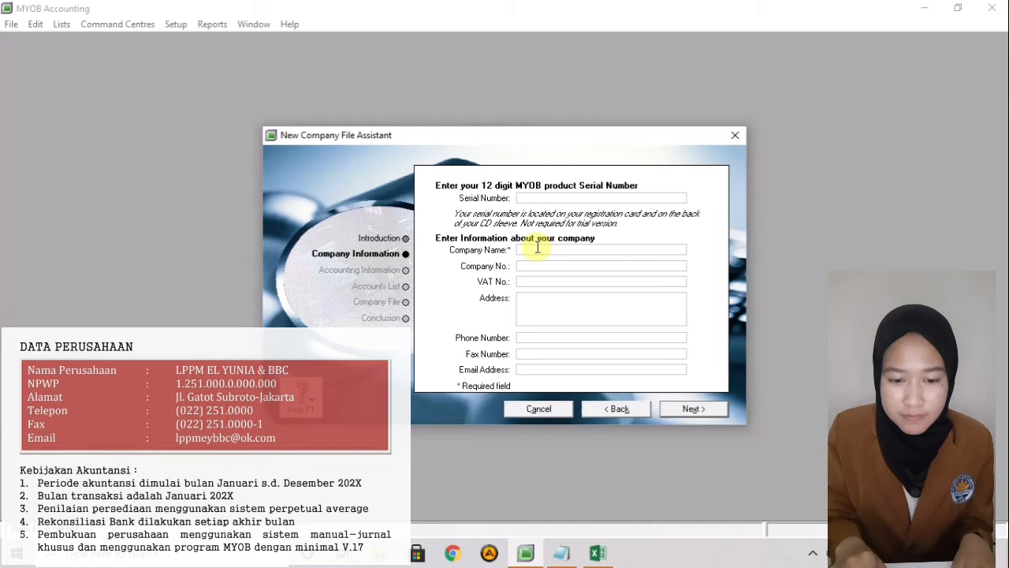
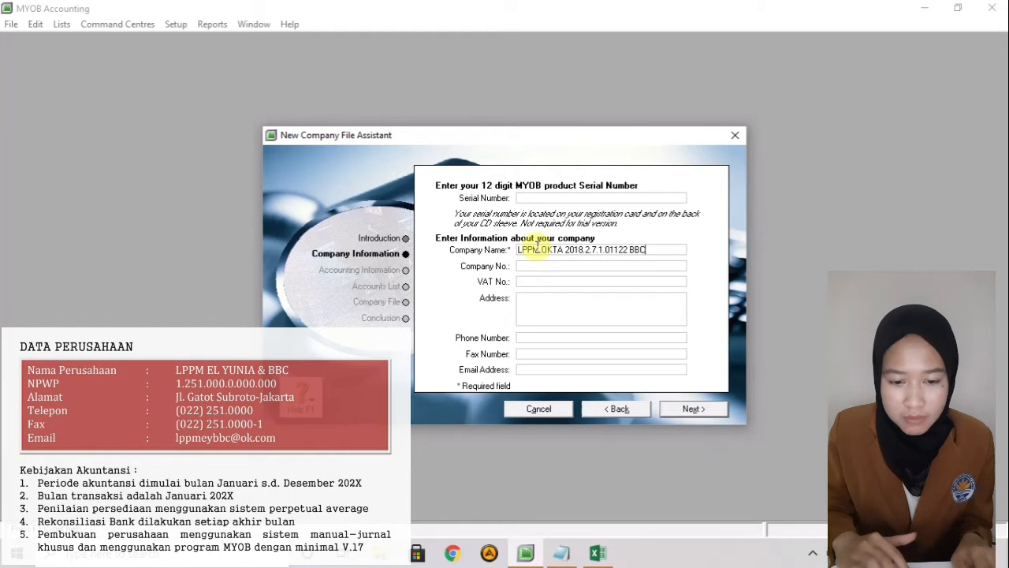
{"action": "left_click", "coordinate": [529, 266]}
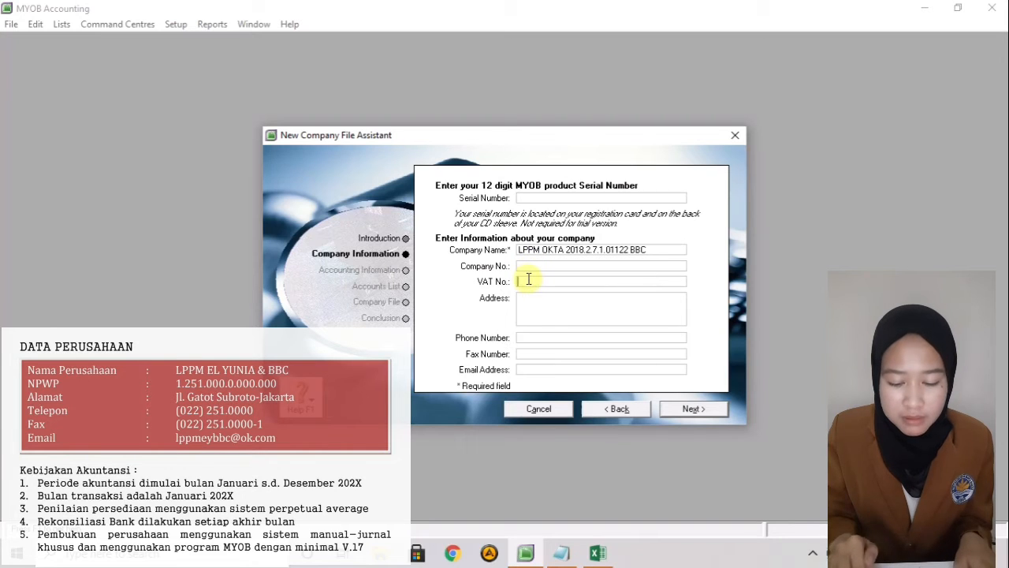
{"action": "left_click", "coordinate": [529, 279]}
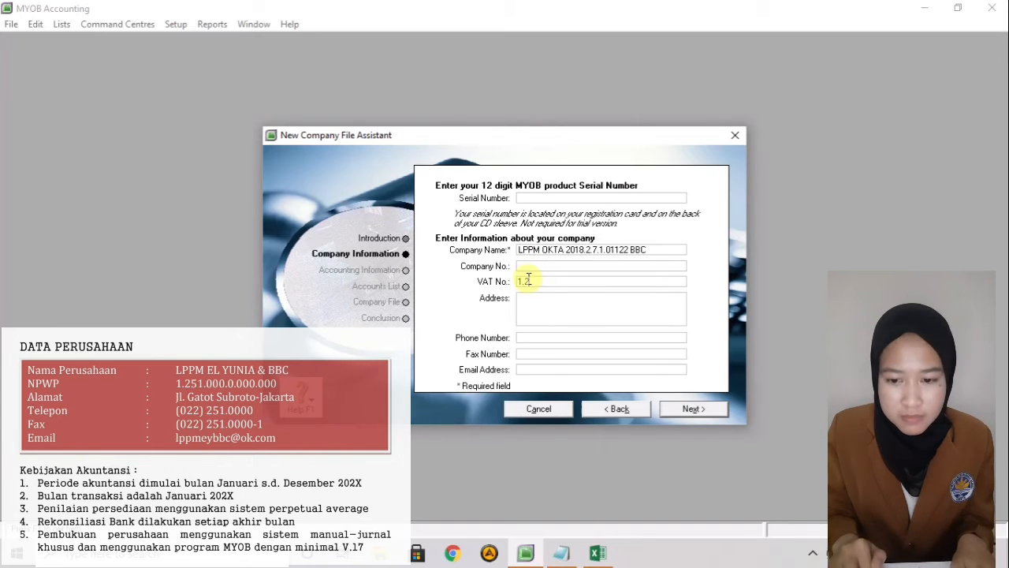
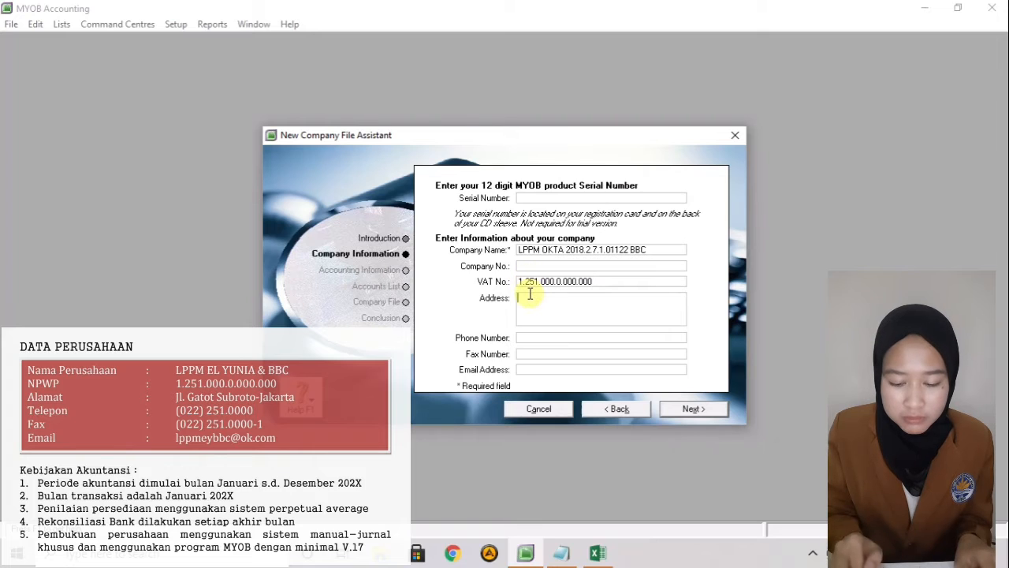
- Begin typing the company's street address, correcting a mistyped character
{"action": "left_click", "coordinate": [531, 295]}
{"action": "type", "text": "Jl."}
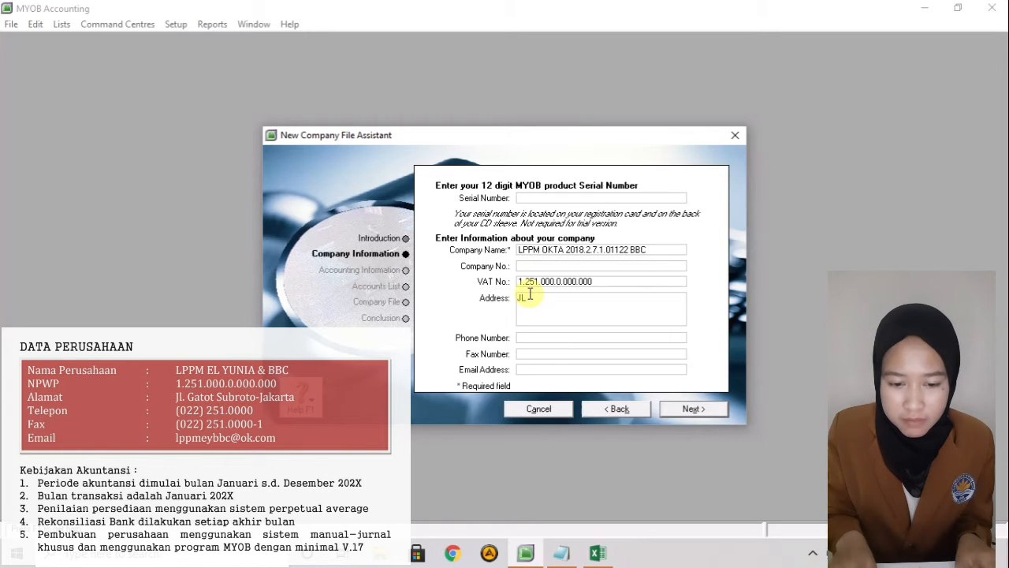
{"action": "key", "text": "BackSpace"}
{"action": "key", "text": "BackSpace"}
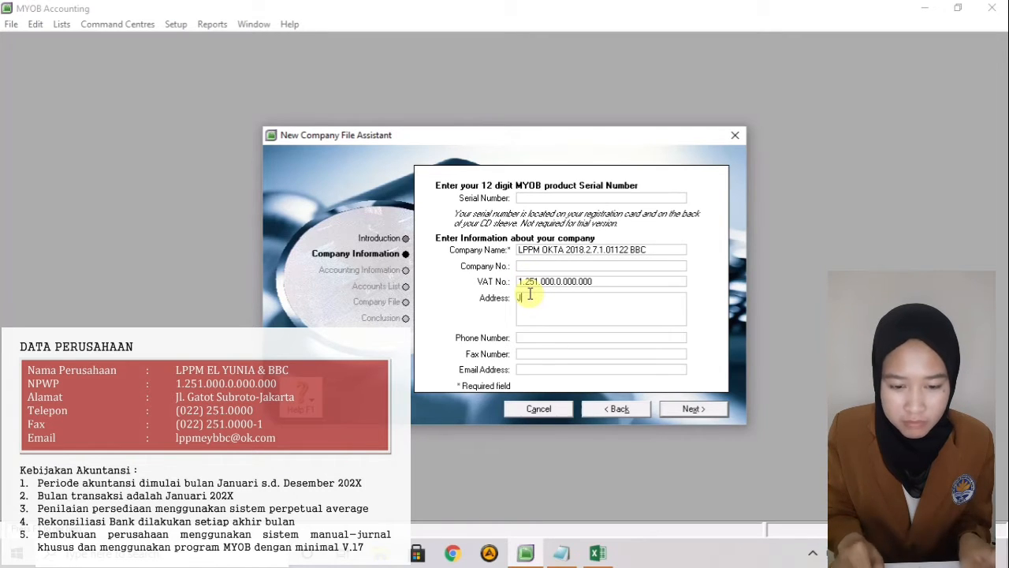
{"action": "type", "text": "l. Ga"}
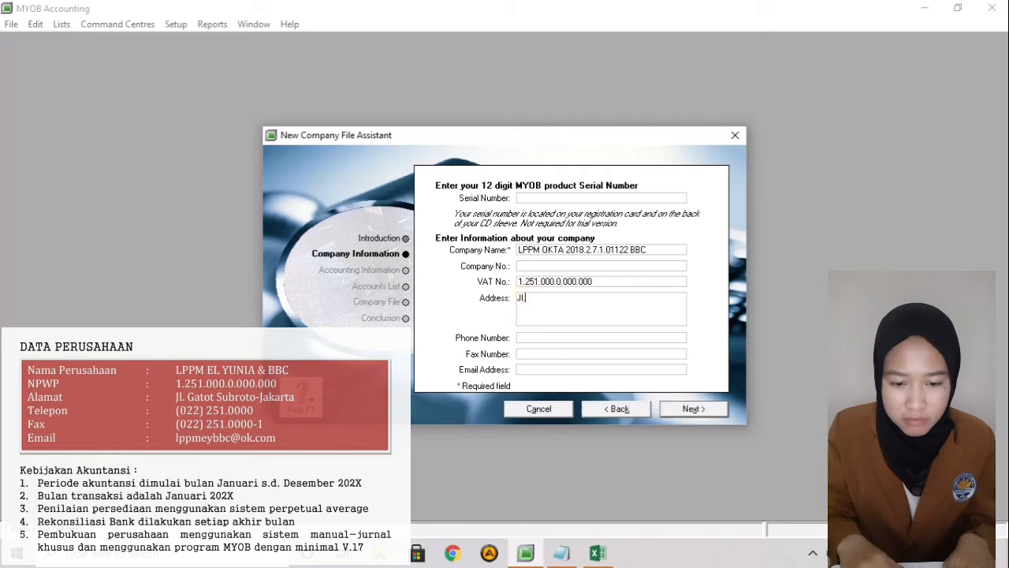
{"action": "type", "text": "t"}
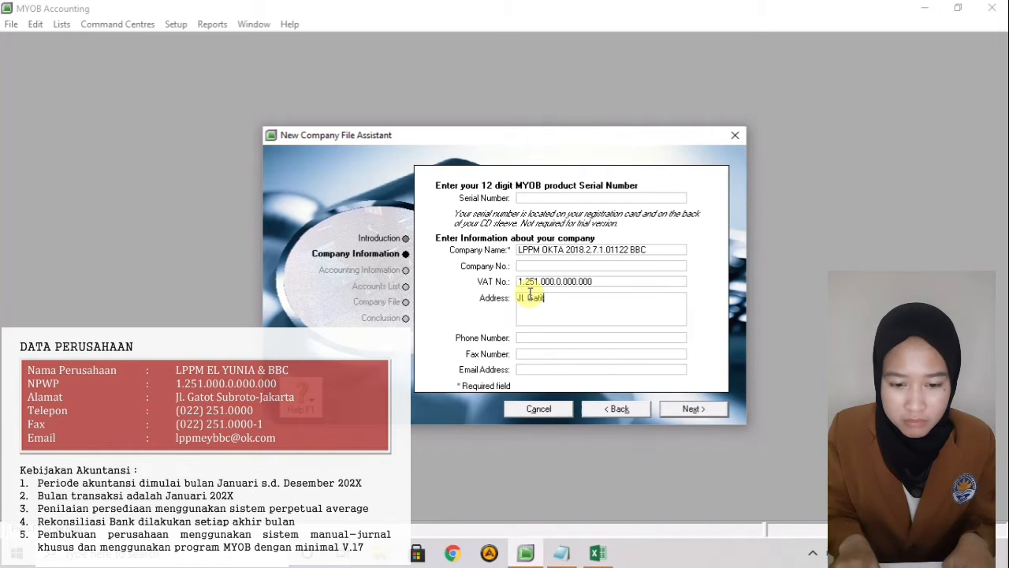
{"action": "type", "text": "o"}
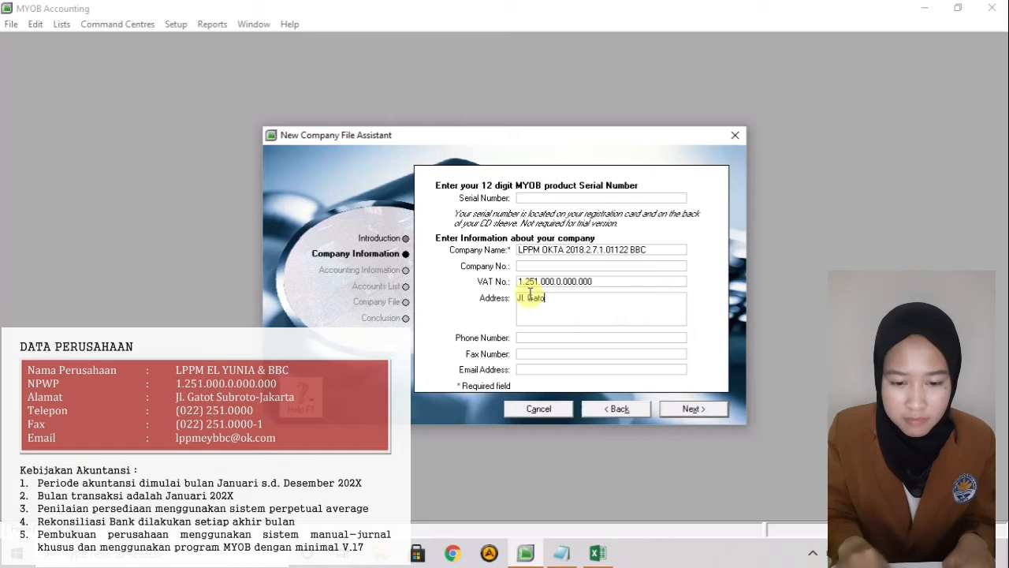
{"action": "type", "text": "t S"}
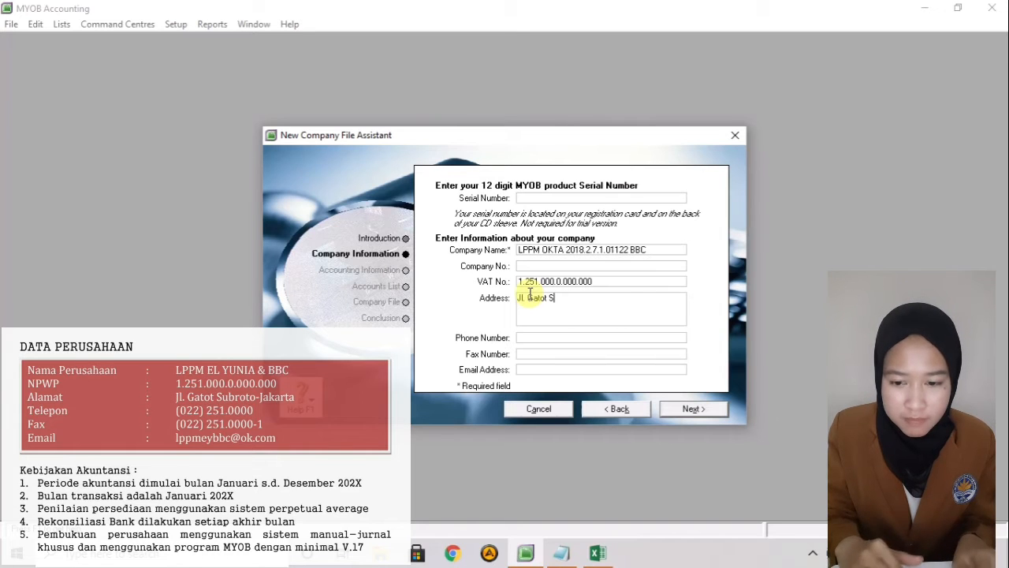
{"action": "type", "text": "ubroto "}
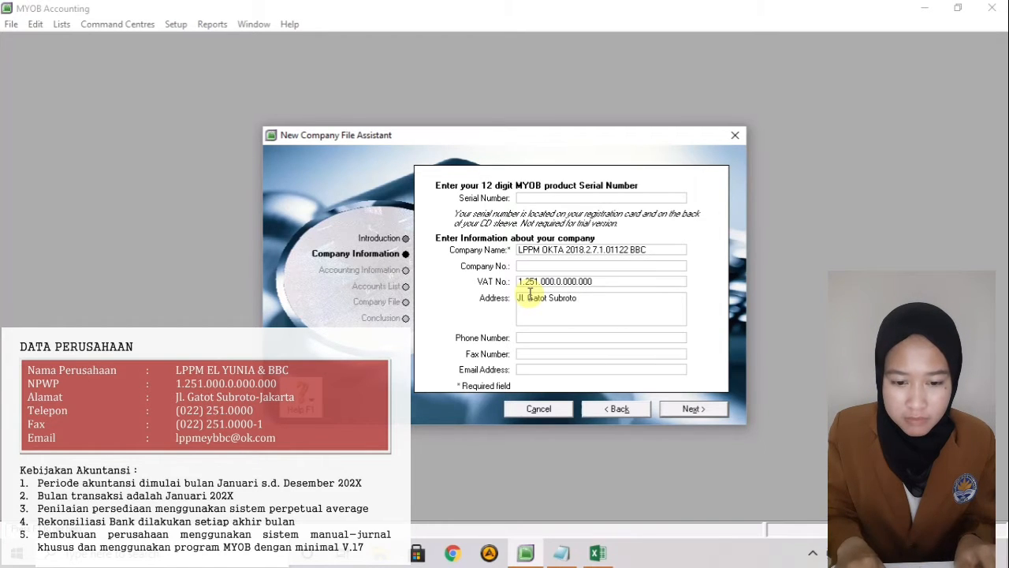
{"action": "type", "text": "- "}
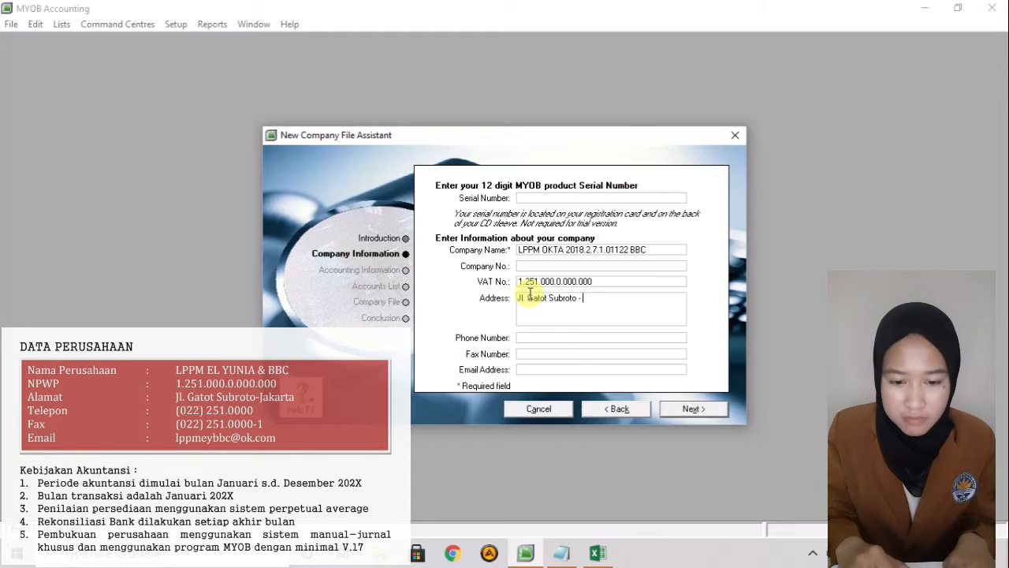
{"action": "type", "text": "Jaka"}
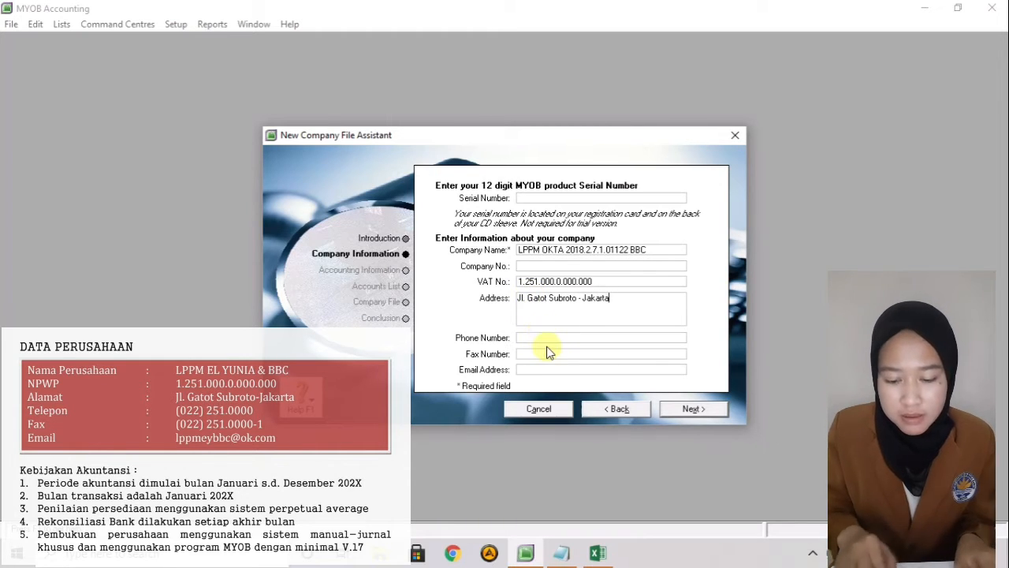
- Enter the company's phone number, fax number and e-mail address
{"action": "left_click", "coordinate": [552, 338]}
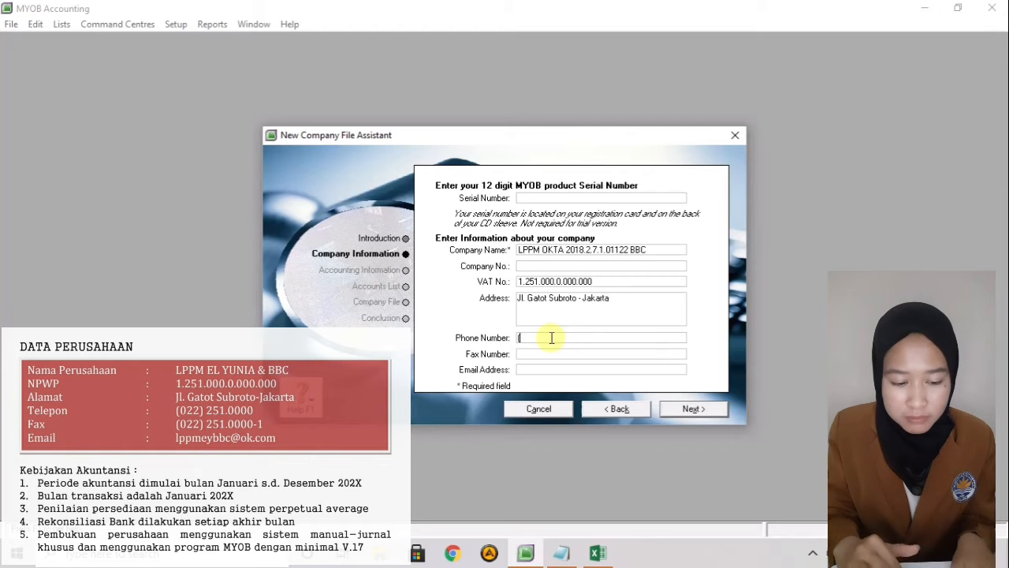
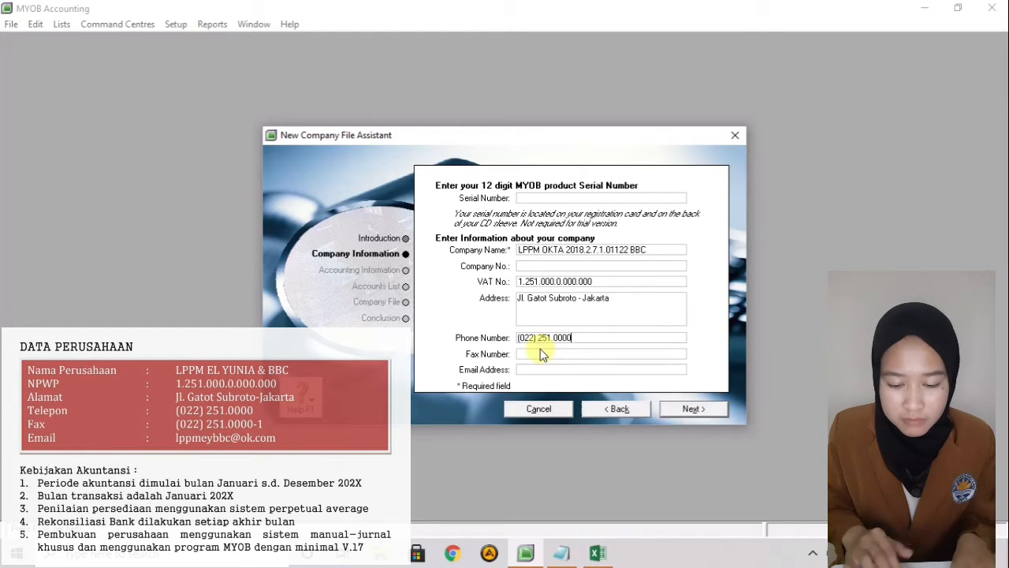
{"action": "left_click", "coordinate": [540, 357]}
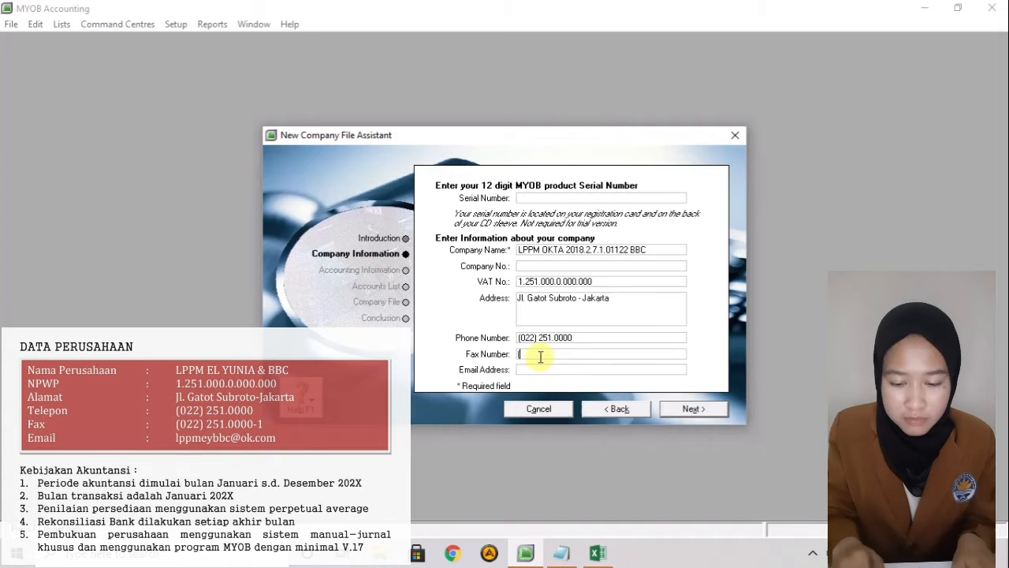
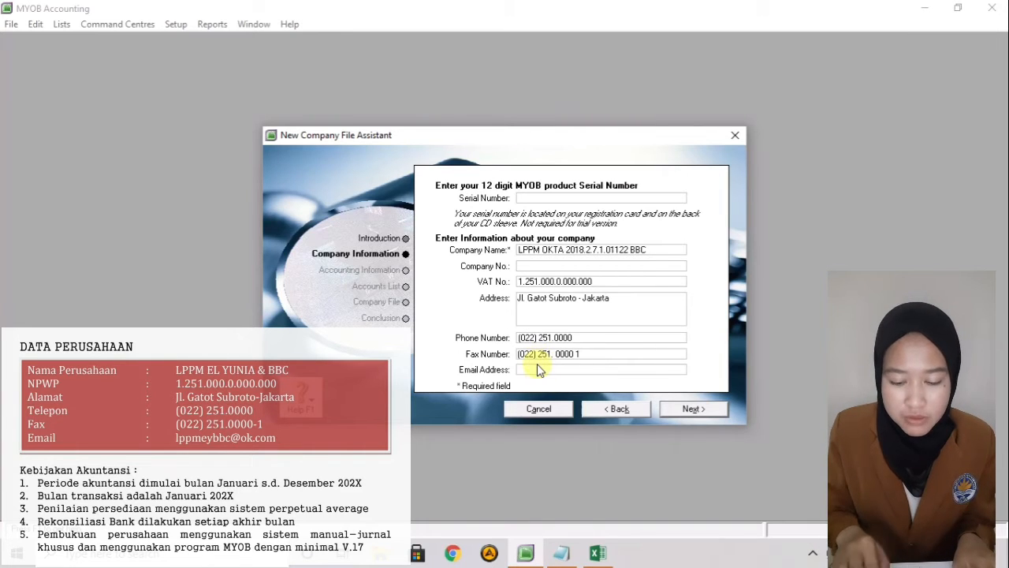
{"action": "left_click", "coordinate": [538, 369]}
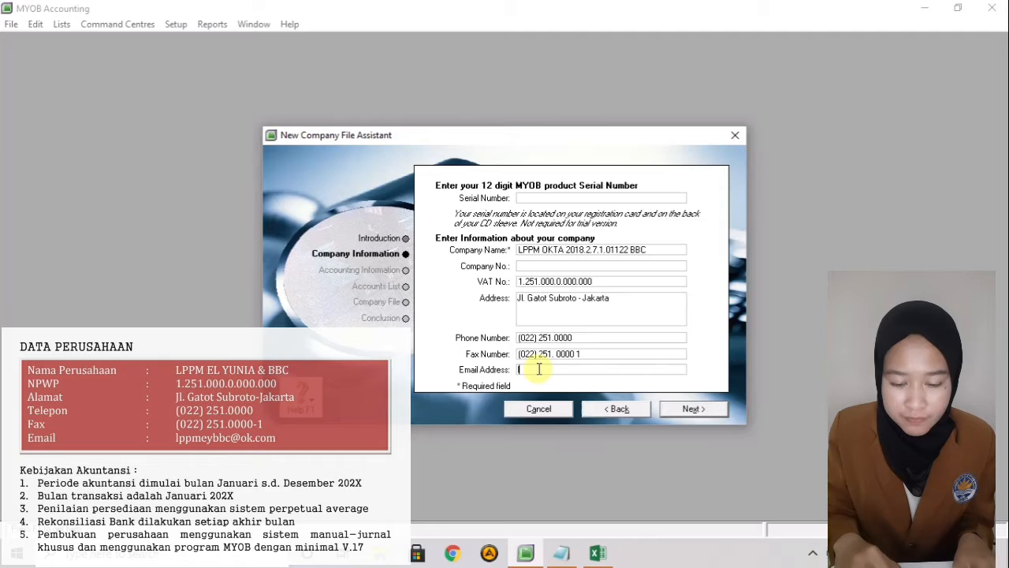
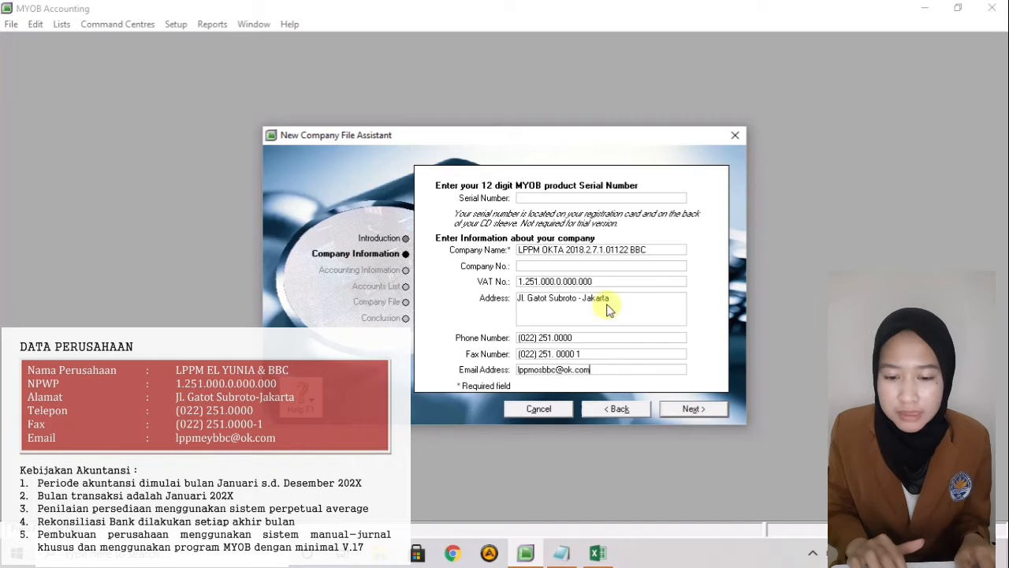
- Set financial year 2020 with January as conversion month, then confirm the accounting year
{"action": "left_click", "coordinate": [688, 410]}
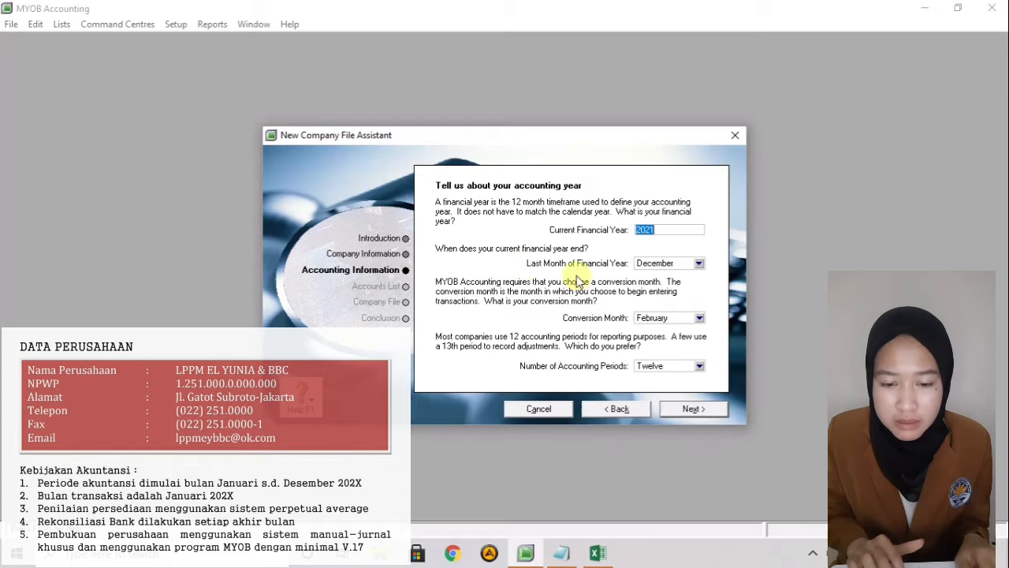
{"action": "left_click", "coordinate": [664, 227]}
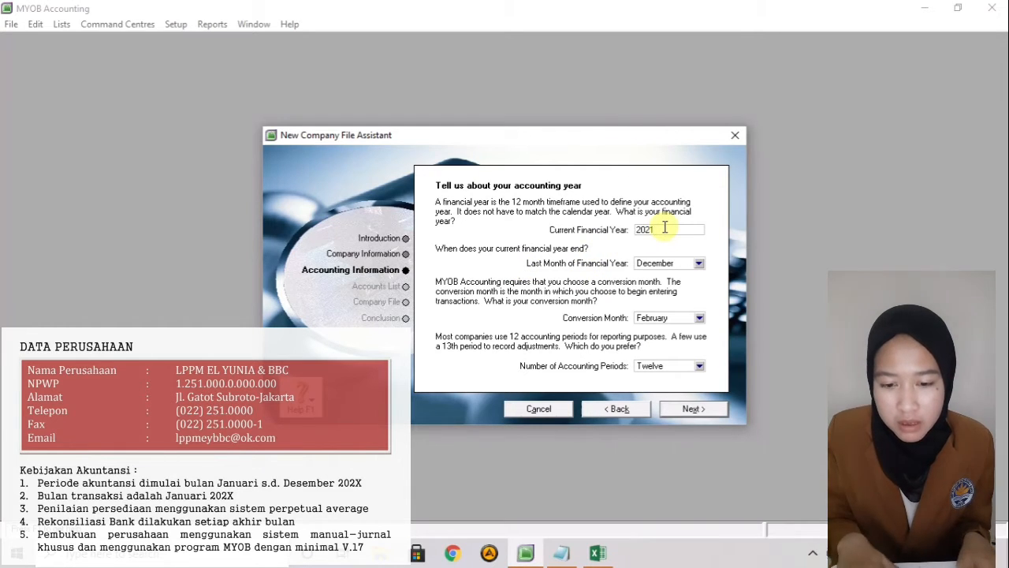
{"action": "key", "text": "BackSpace"}
{"action": "type", "text": "0"}
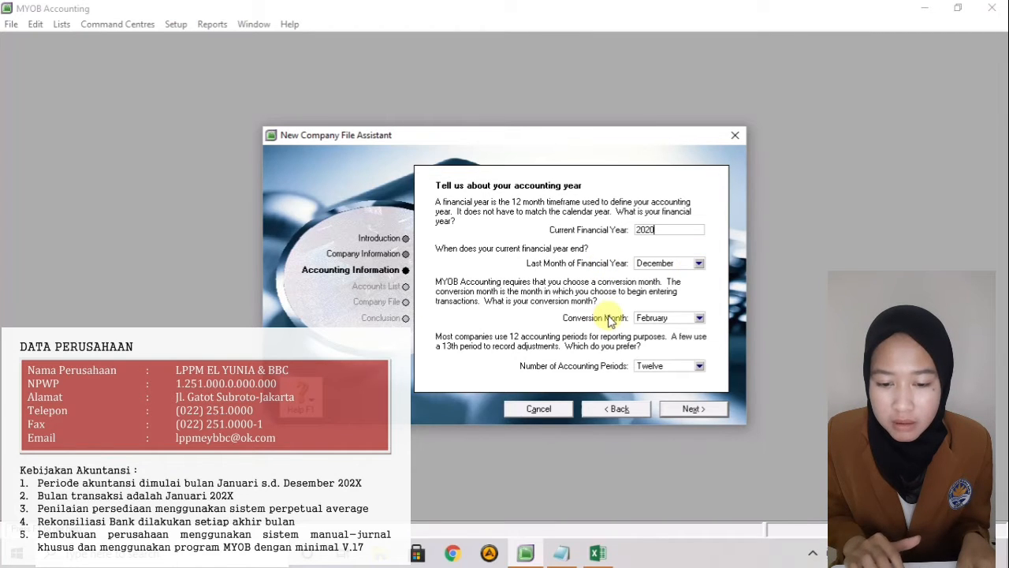
{"action": "left_click", "coordinate": [699, 318]}
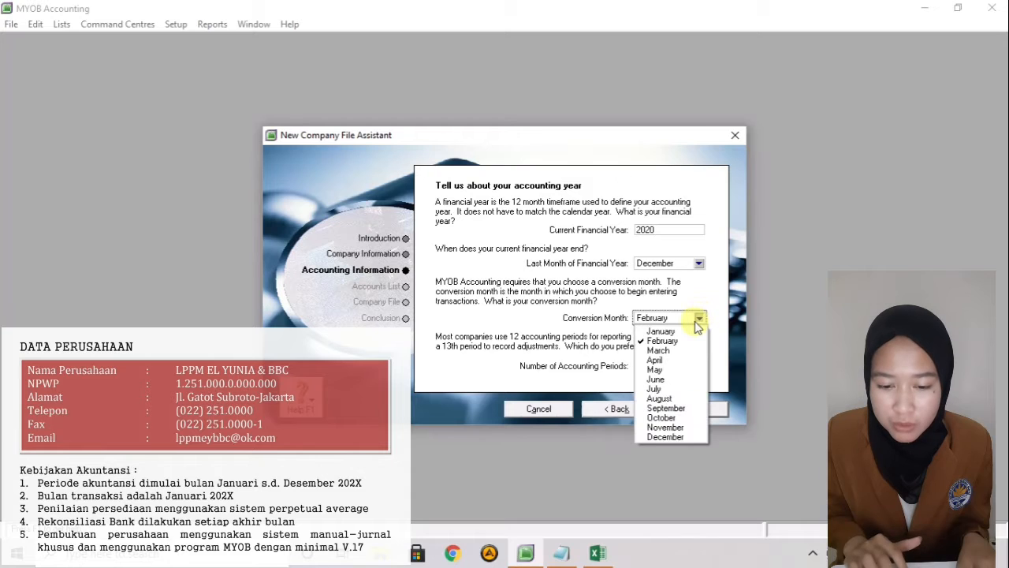
{"action": "left_click", "coordinate": [687, 331]}
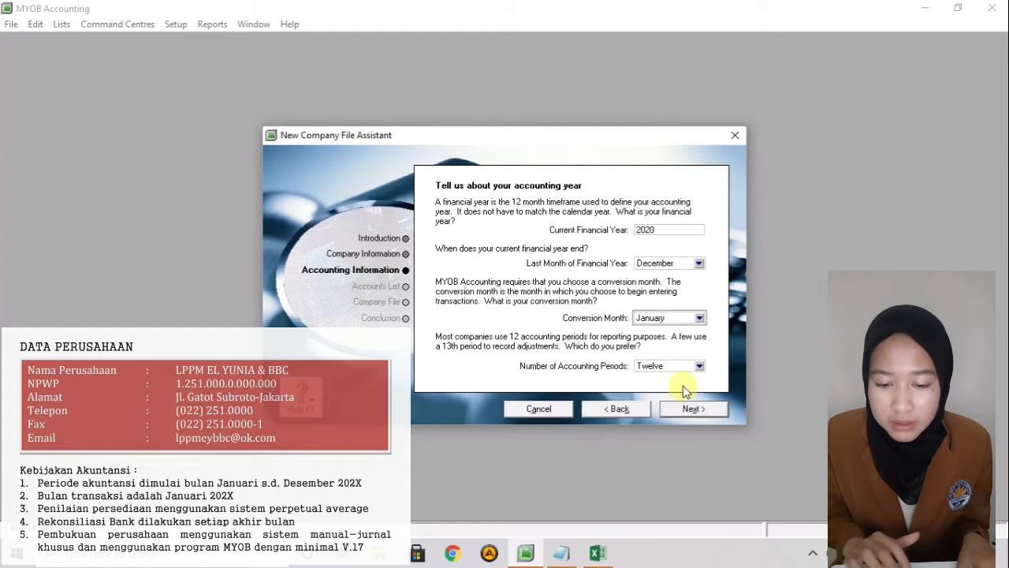
{"action": "left_click", "coordinate": [691, 410]}
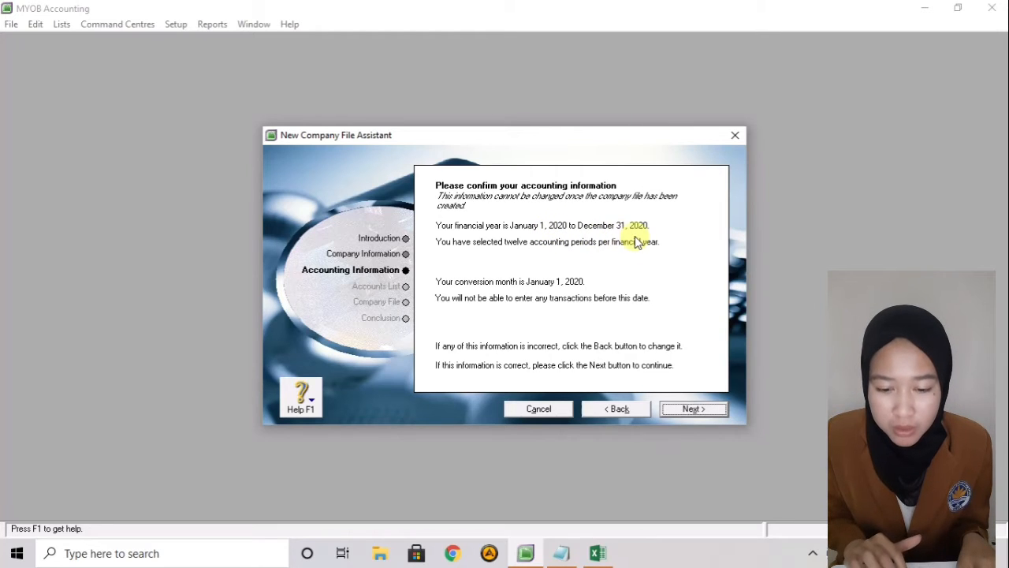
{"action": "left_click", "coordinate": [689, 410]}
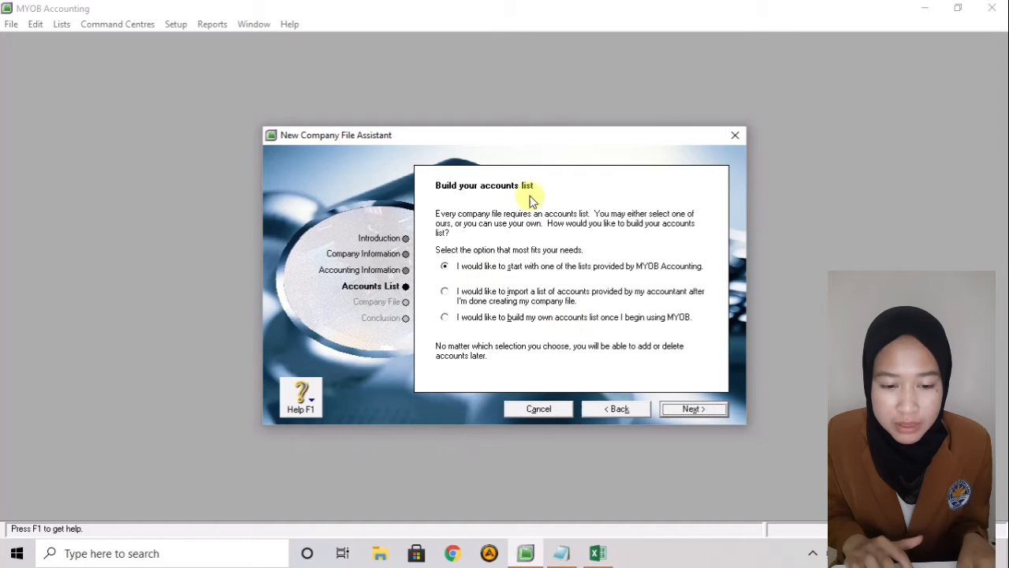
- Choose to import the accountant's accounts list later, create the file, and enter the Command Centre
{"action": "left_click", "coordinate": [448, 292]}
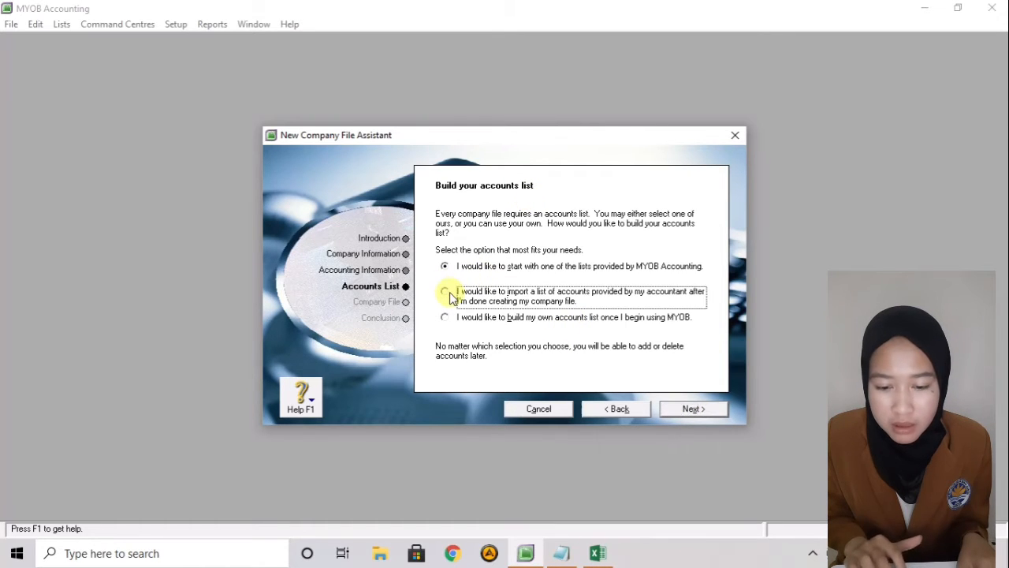
{"action": "left_click", "coordinate": [671, 412]}
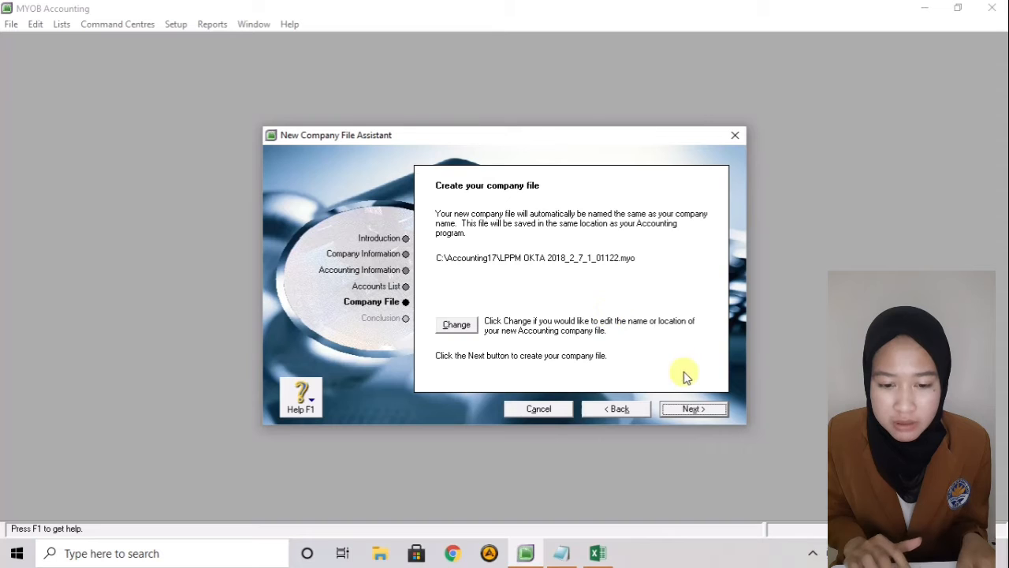
{"action": "left_click", "coordinate": [694, 409]}
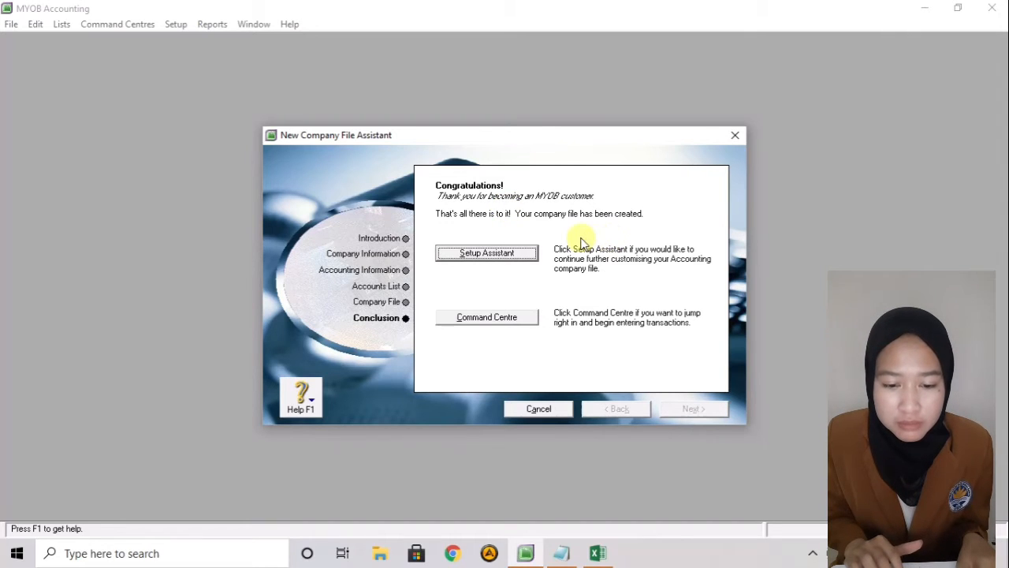
{"action": "left_click", "coordinate": [529, 319]}
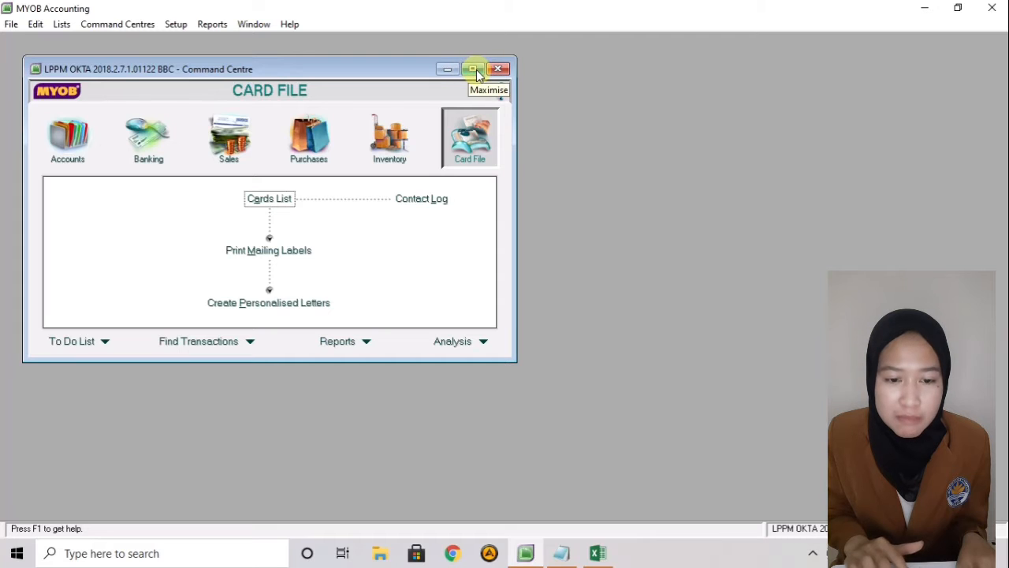
- Maximise the Command Centre and switch to the DAFTAR AKUN Excel workbook
{"action": "left_click", "coordinate": [474, 71]}
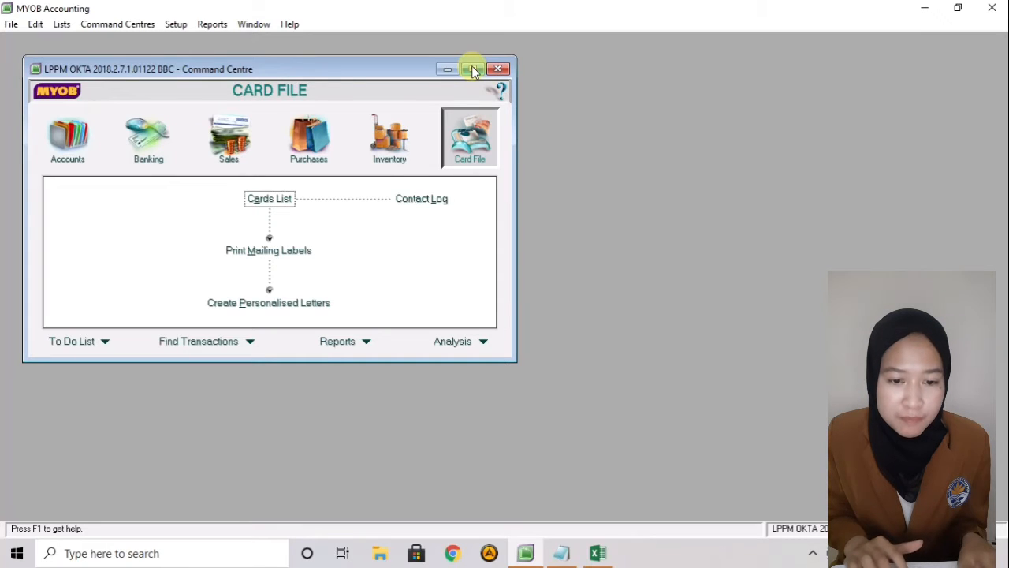
{"action": "left_click", "coordinate": [474, 71]}
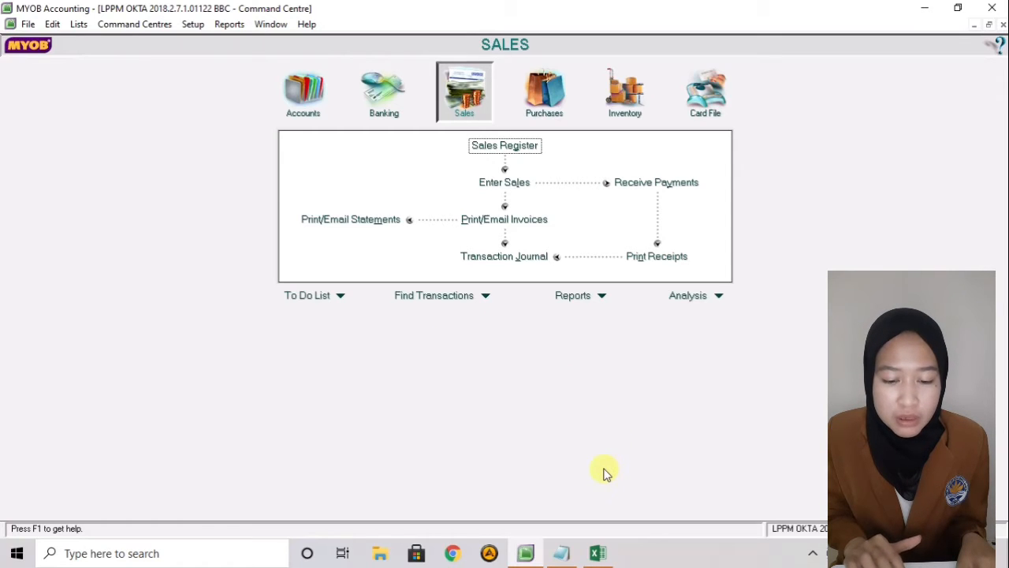
{"action": "left_click", "coordinate": [598, 555]}
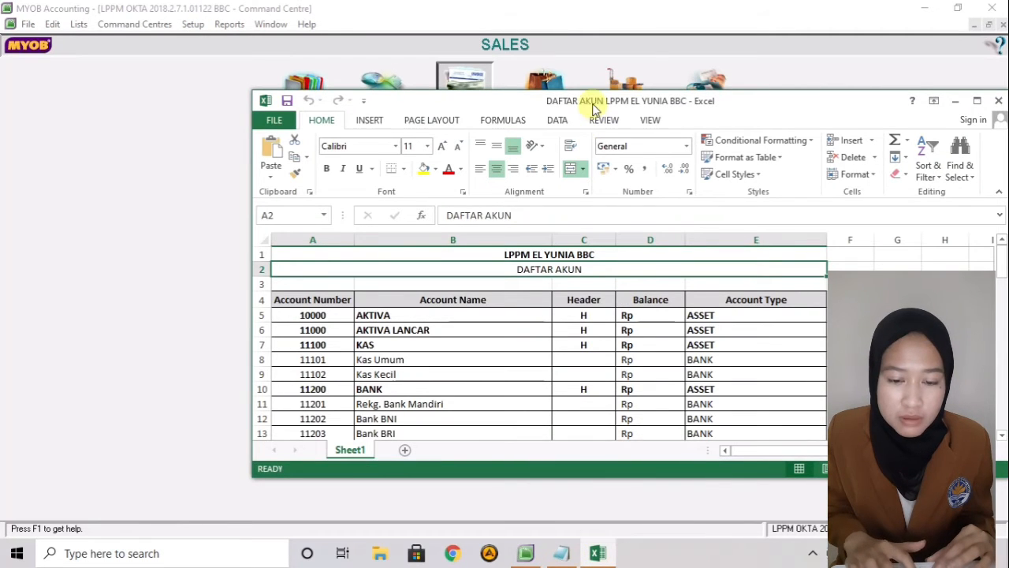
- Select and copy the account table A4:E72 in the DAFTAR AKUN workbook
{"action": "left_click_drag", "start_coordinate": [594, 108], "coordinate": [347, 111]}
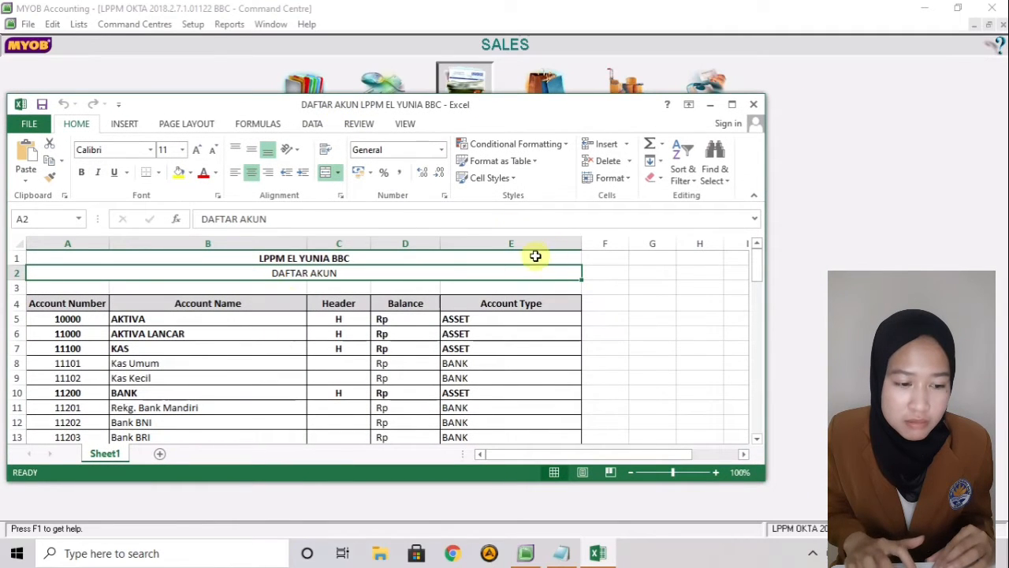
{"action": "left_click", "coordinate": [83, 304]}
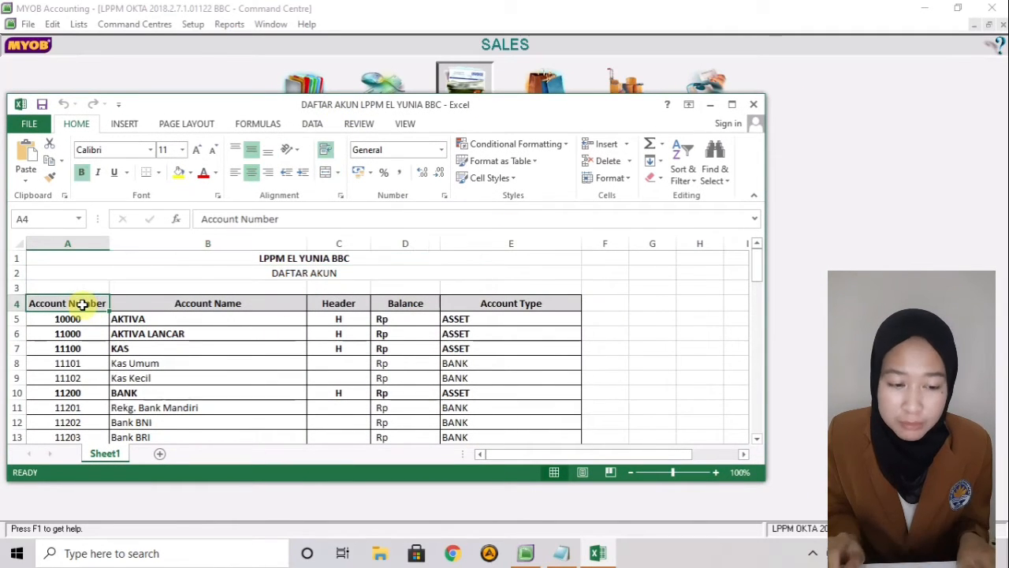
{"action": "key", "text": "shift+Right"}
{"action": "key", "text": "shift+Right"}
{"action": "key", "text": "shift+Right"}
{"action": "key", "text": "shift+Right"}
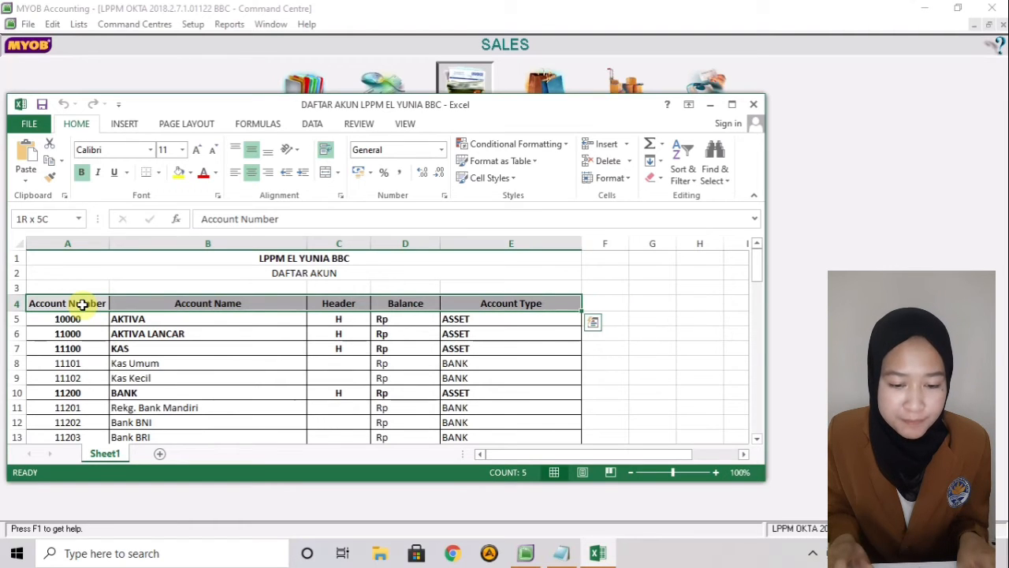
{"action": "key", "text": "shift+Down"}
{"action": "key", "text": "shift+Down"}
{"action": "key", "text": "shift+Down"}
{"action": "key", "text": "shift+Down"}
{"action": "key", "text": "shift+Down"}
{"action": "key", "text": "shift+Down"}
{"action": "key", "text": "shift+Down"}
{"action": "key", "text": "shift+Down"}
{"action": "key", "text": "shift+Down"}
{"action": "key", "text": "shift+Down"}
{"action": "key", "text": "shift+Down"}
{"action": "key", "text": "shift+Down"}
{"action": "key", "text": "shift+Down"}
{"action": "key", "text": "shift+Down"}
{"action": "key", "text": "shift+Down"}
{"action": "key", "text": "shift+Down"}
{"action": "key", "text": "shift+Down"}
{"action": "key", "text": "shift+Down"}
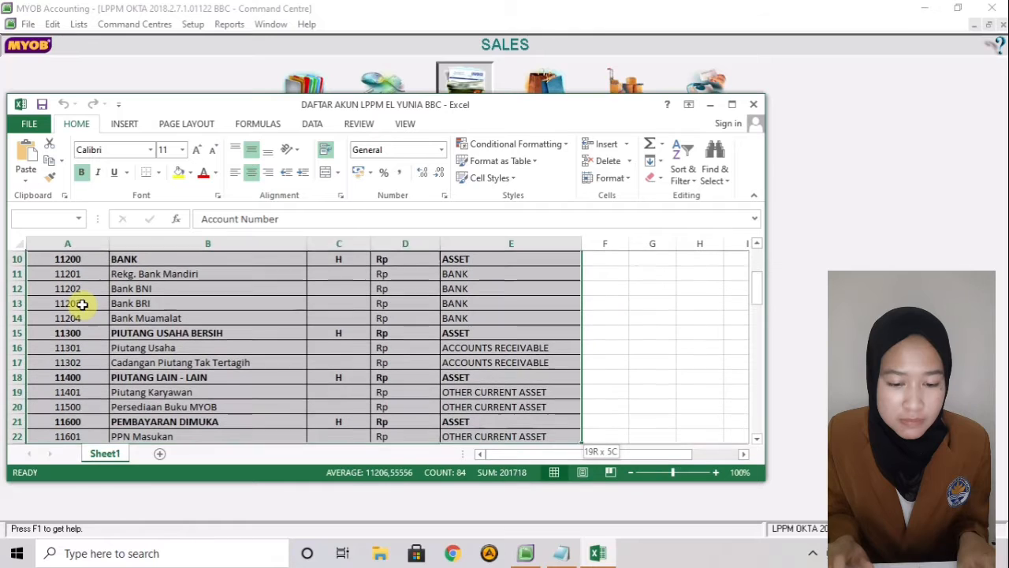
{"action": "key", "text": "shift+Down"}
{"action": "key", "text": "shift+Down"}
{"action": "key", "text": "shift+Down"}
{"action": "key", "text": "shift+Down"}
{"action": "key", "text": "shift+Down"}
{"action": "key", "text": "shift+Down"}
{"action": "key", "text": "shift+Down"}
{"action": "key", "text": "shift+Down"}
{"action": "key", "text": "shift+Down"}
{"action": "key", "text": "shift+Down"}
{"action": "key", "text": "shift+Down"}
{"action": "key", "text": "shift+Down"}
{"action": "key", "text": "shift+Down"}
{"action": "key", "text": "shift+Down"}
{"action": "key", "text": "shift+Down"}
{"action": "key", "text": "shift+Down"}
{"action": "key", "text": "shift+Down"}
{"action": "key", "text": "shift+Down"}
{"action": "key", "text": "shift+Down"}
{"action": "key", "text": "shift+Down"}
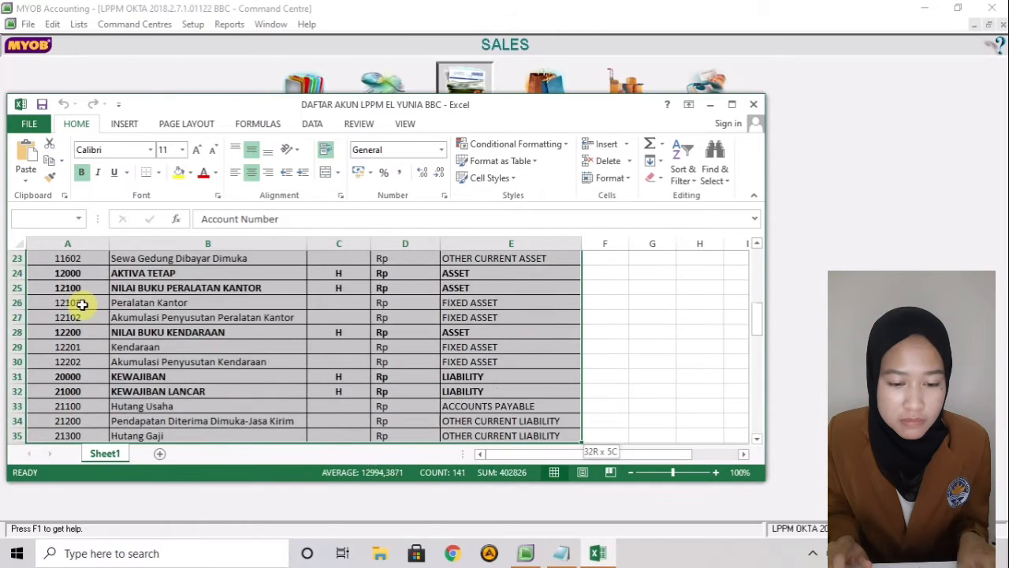
{"action": "key", "text": "shift+Down"}
{"action": "key", "text": "shift+Down"}
{"action": "key", "text": "shift+Down"}
{"action": "key", "text": "shift+Down"}
{"action": "key", "text": "shift+Down"}
{"action": "key", "text": "shift+Down"}
{"action": "key", "text": "shift+Down"}
{"action": "key", "text": "shift+Down"}
{"action": "key", "text": "shift+Down"}
{"action": "key", "text": "shift+Down"}
{"action": "key", "text": "shift+Down"}
{"action": "key", "text": "shift+Down"}
{"action": "key", "text": "shift+Down"}
{"action": "key", "text": "shift+Down"}
{"action": "key", "text": "shift+Down"}
{"action": "key", "text": "shift+Down"}
{"action": "key", "text": "shift+Down"}
{"action": "key", "text": "shift+Down"}
{"action": "key", "text": "shift+Down"}
{"action": "key", "text": "shift+Down"}
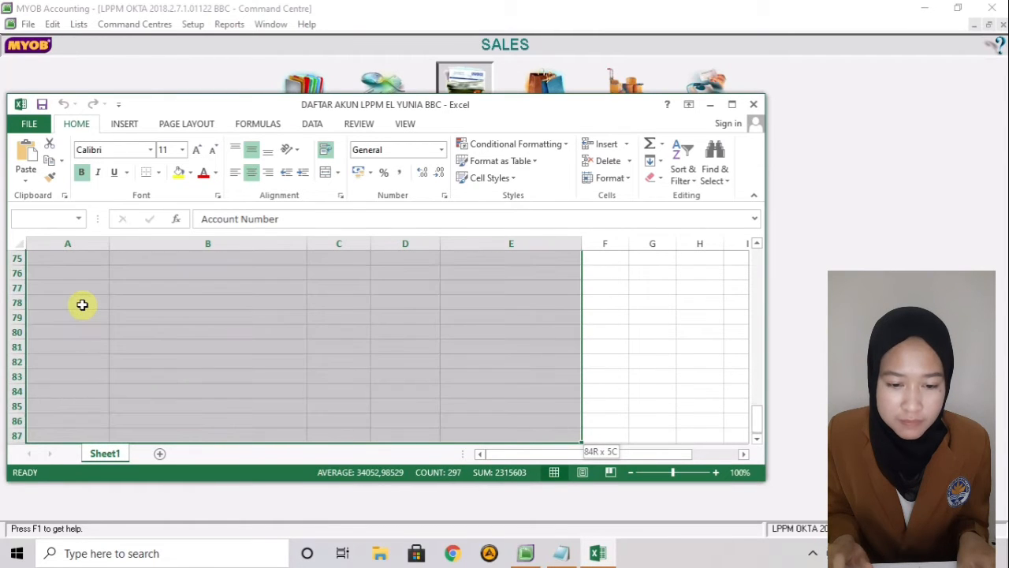
{"action": "key", "text": "shift+Up"}
{"action": "key", "text": "shift+Up"}
{"action": "key", "text": "shift+Up"}
{"action": "key", "text": "shift+Up"}
{"action": "key", "text": "shift+Up"}
{"action": "key", "text": "shift+Up"}
{"action": "key", "text": "shift+Up"}
{"action": "key", "text": "shift+Up"}
{"action": "key", "text": "shift+Up"}
{"action": "key", "text": "shift+Up"}
{"action": "key", "text": "shift+Up"}
{"action": "key", "text": "shift+Up"}
{"action": "key", "text": "shift+Up"}
{"action": "key", "text": "shift+Up"}
{"action": "key", "text": "shift+Up"}
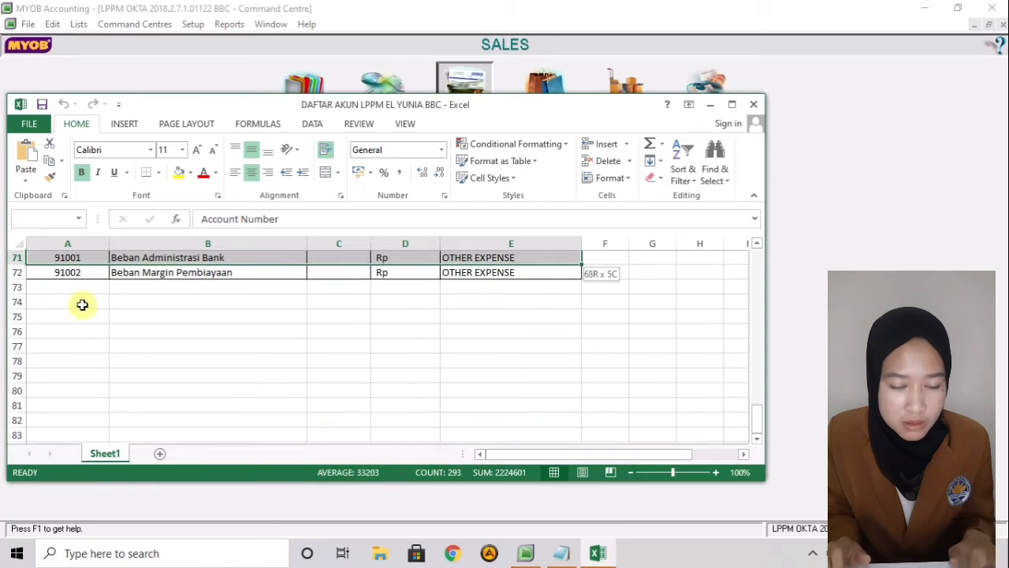
{"action": "key", "text": "ctrl+c"}
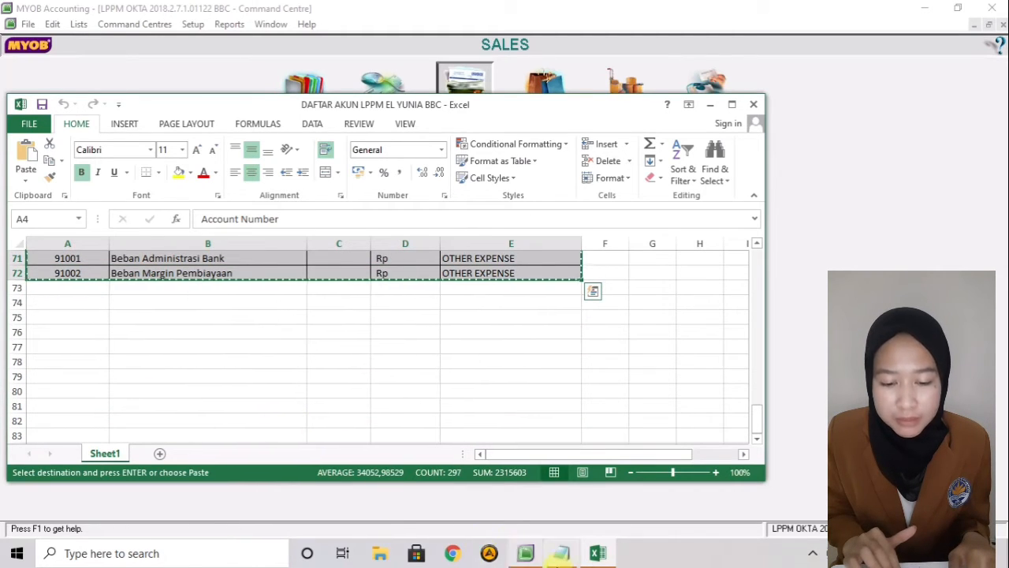
{"action": "left_click", "coordinate": [562, 554]}
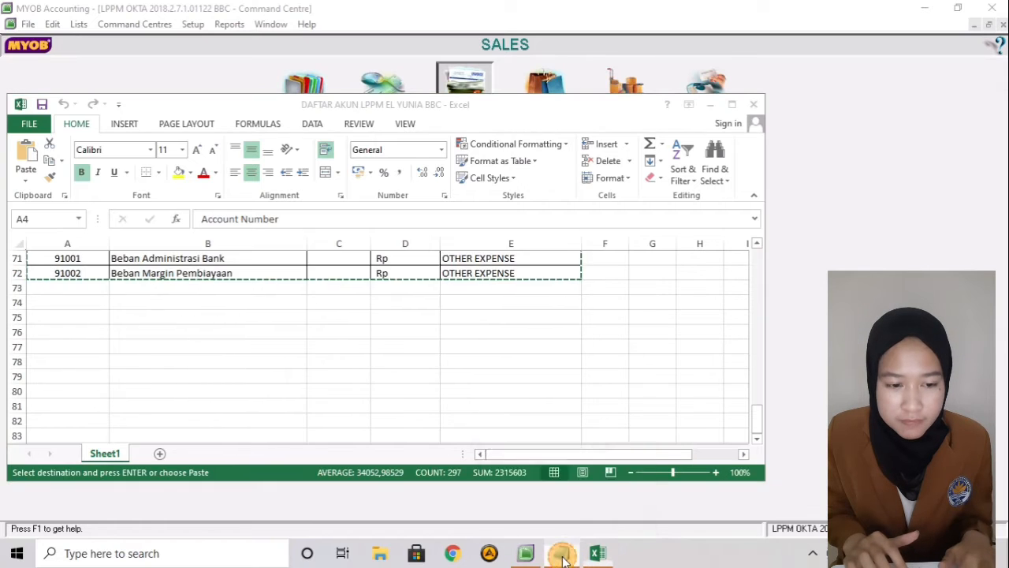
- Paste the account list into Notepad and save it as DAFTAR AKUN OKTA.txt in Documents
{"action": "key", "text": "ctrl+v"}
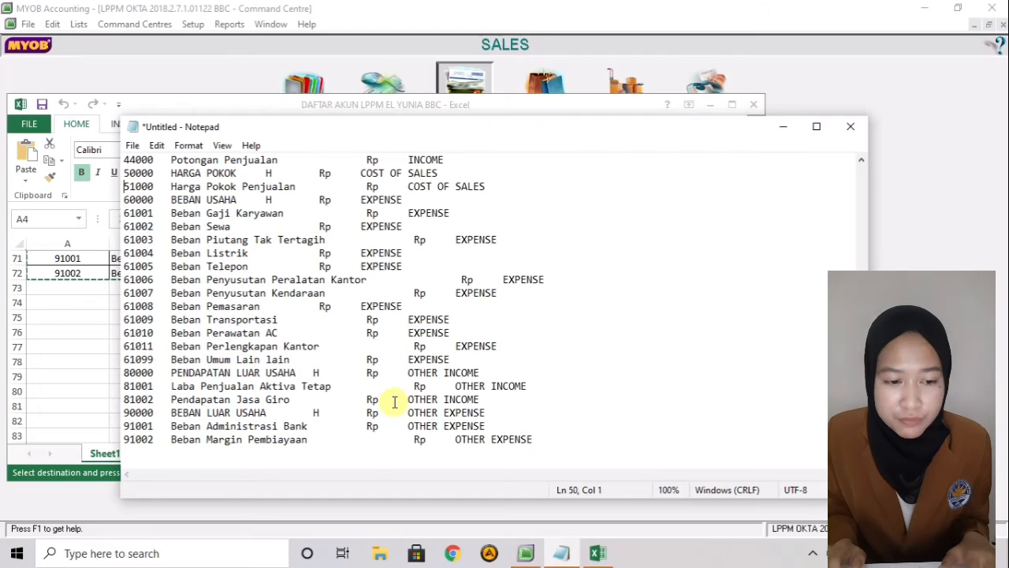
{"action": "key", "text": "Up"}
{"action": "key", "text": "Up"}
{"action": "key", "text": "Up"}
{"action": "key", "text": "Up"}
{"action": "key", "text": "Up"}
{"action": "key", "text": "Up"}
{"action": "key", "text": "Up"}
{"action": "key", "text": "Up"}
{"action": "key", "text": "Up"}
{"action": "key", "text": "Up"}
{"action": "key", "text": "Up"}
{"action": "key", "text": "Up"}
{"action": "key", "text": "Up"}
{"action": "key", "text": "Up"}
{"action": "key", "text": "Up"}
{"action": "key", "text": "Up"}
{"action": "key", "text": "Up"}
{"action": "key", "text": "Up"}
{"action": "key", "text": "Up"}
{"action": "key", "text": "Up"}
{"action": "key", "text": "Up"}
{"action": "key", "text": "Up"}
{"action": "key", "text": "Up"}
{"action": "key", "text": "Up"}
{"action": "key", "text": "Up"}
{"action": "key", "text": "Up"}
{"action": "key", "text": "Up"}
{"action": "key", "text": "Up"}
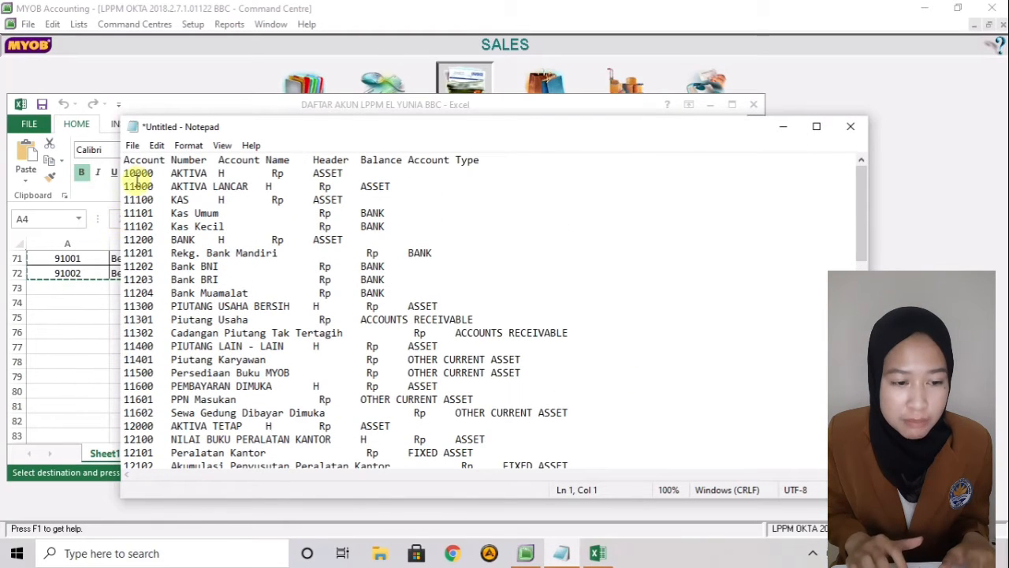
{"action": "left_click", "coordinate": [133, 148]}
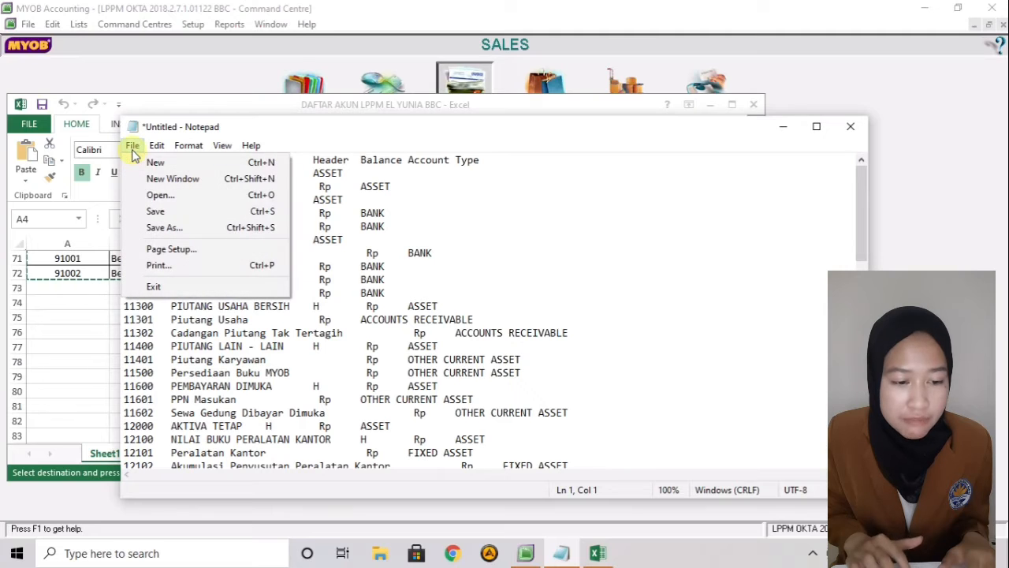
{"action": "left_click", "coordinate": [138, 229]}
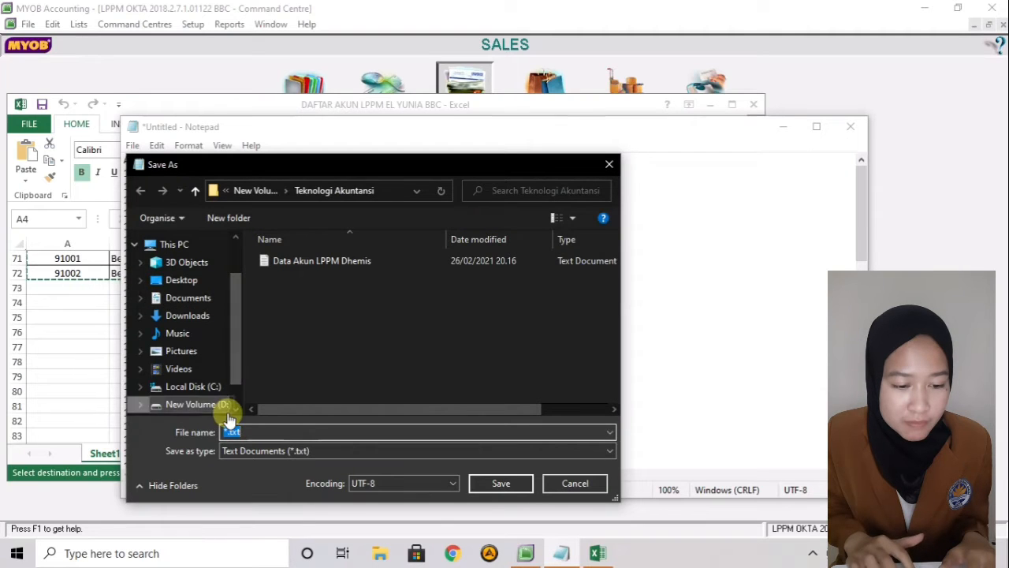
{"action": "scroll", "coordinate": [236, 381], "scroll_direction": "down", "scroll_amount": 1}
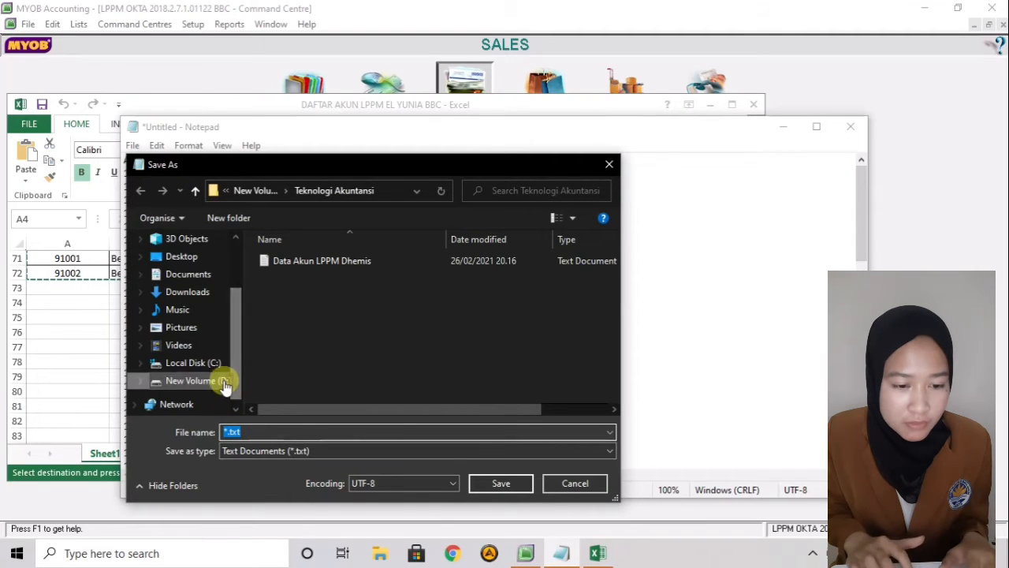
{"action": "scroll", "coordinate": [227, 377], "scroll_direction": "up", "scroll_amount": 1}
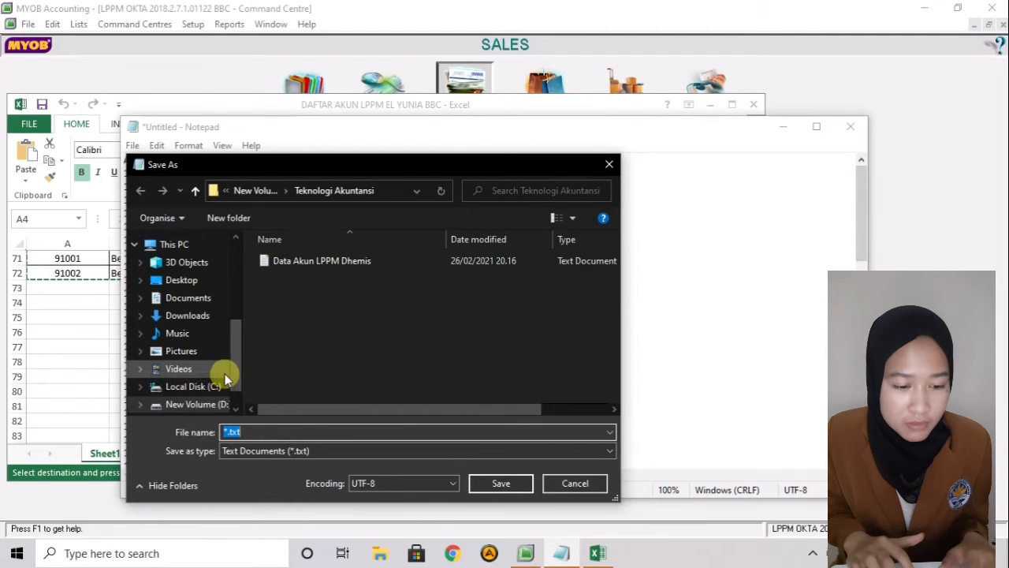
{"action": "left_click", "coordinate": [222, 301]}
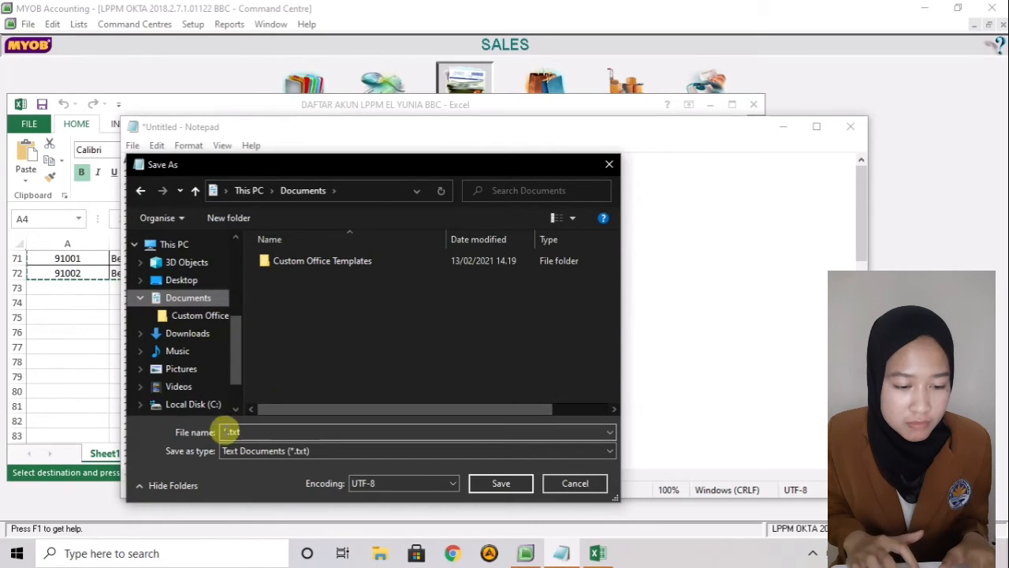
{"action": "left_click", "coordinate": [231, 431]}
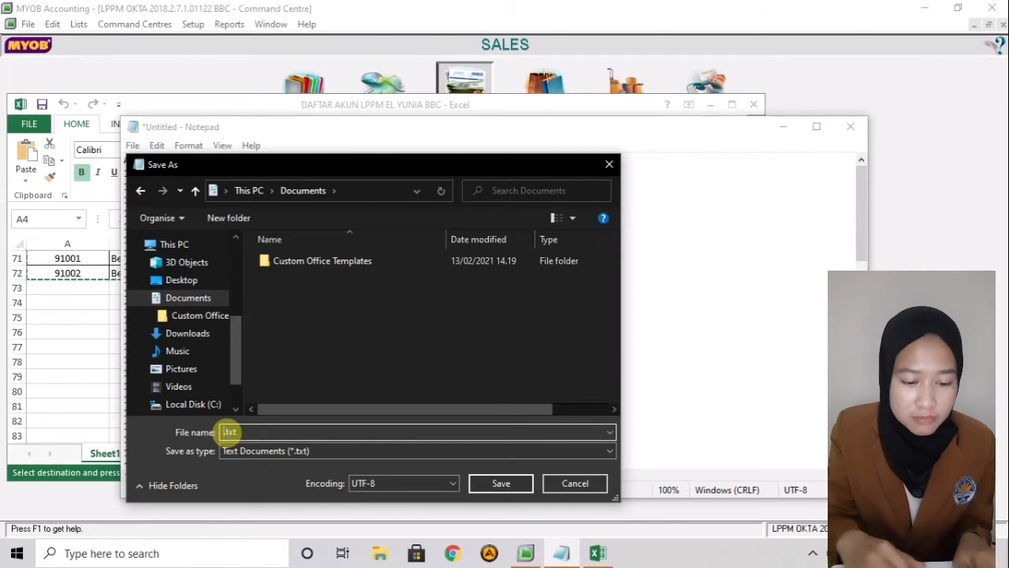
{"action": "type", "text": "DAFTAR AKU"}
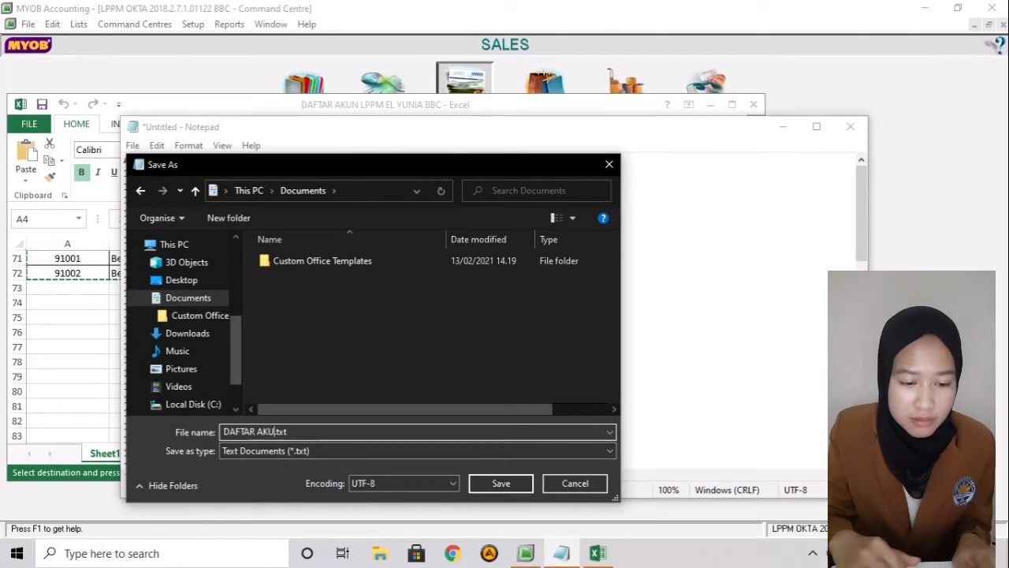
{"action": "type", "text": "N OKTA"}
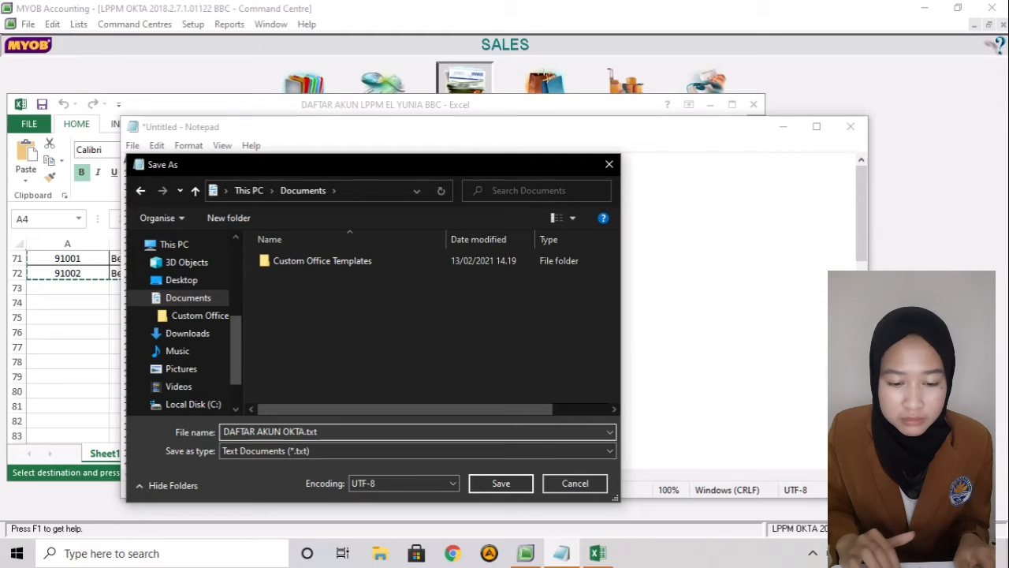
{"action": "left_click", "coordinate": [482, 479]}
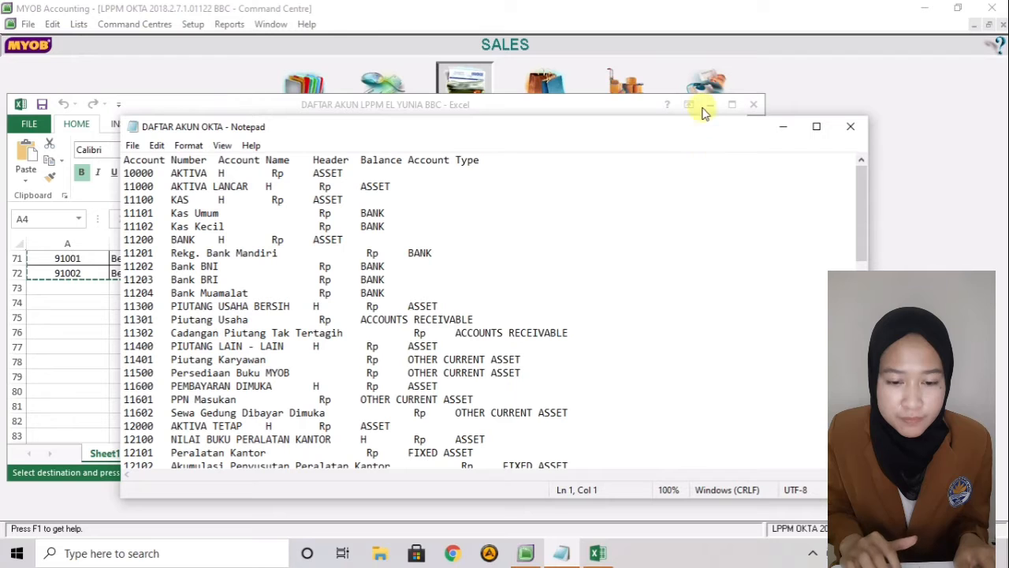
- Back in MYOB, start an Account Information import with duplicates set to Update Existing Record
{"action": "left_click", "coordinate": [708, 105]}
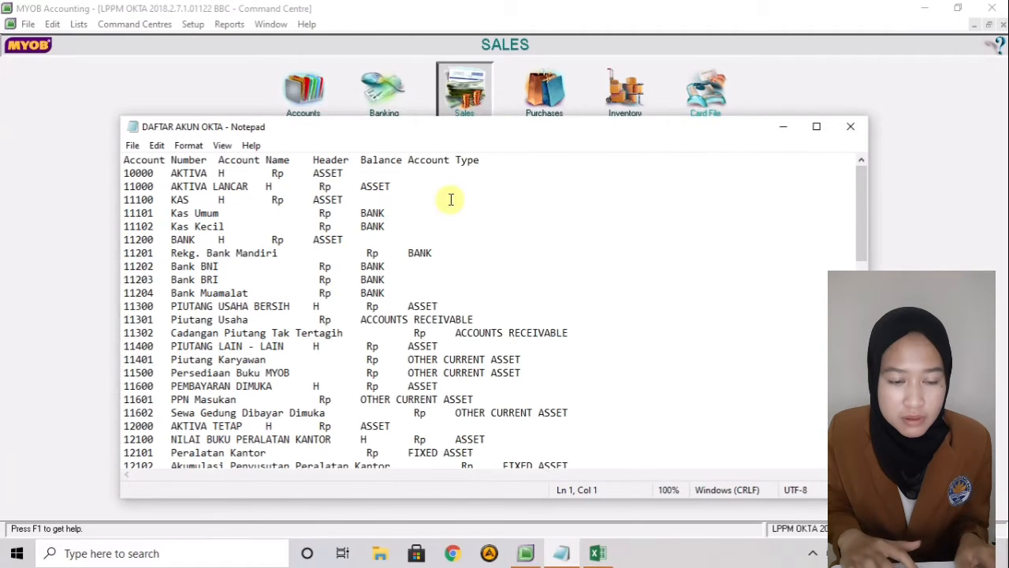
{"action": "left_click", "coordinate": [66, 267]}
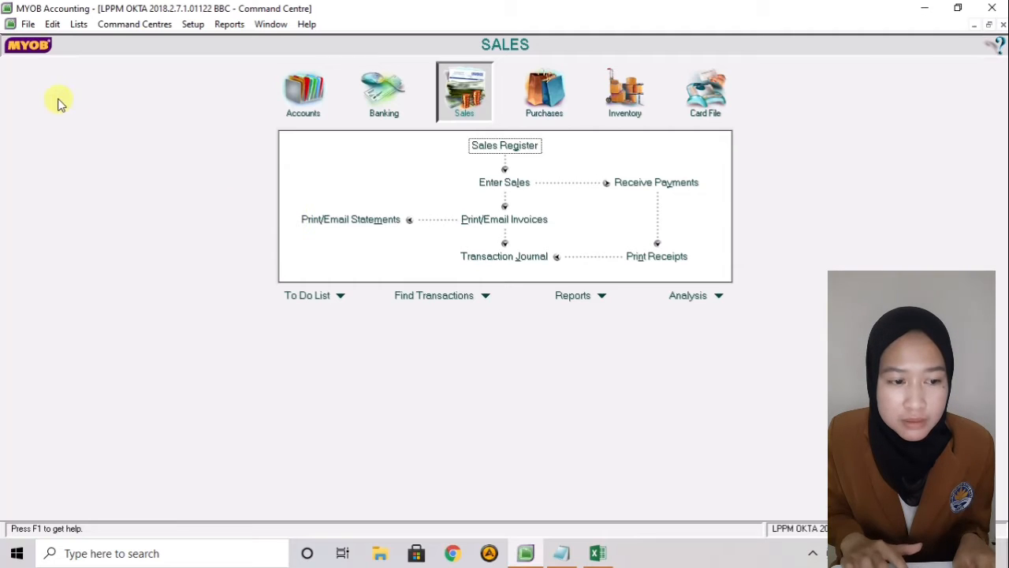
{"action": "left_click", "coordinate": [29, 24]}
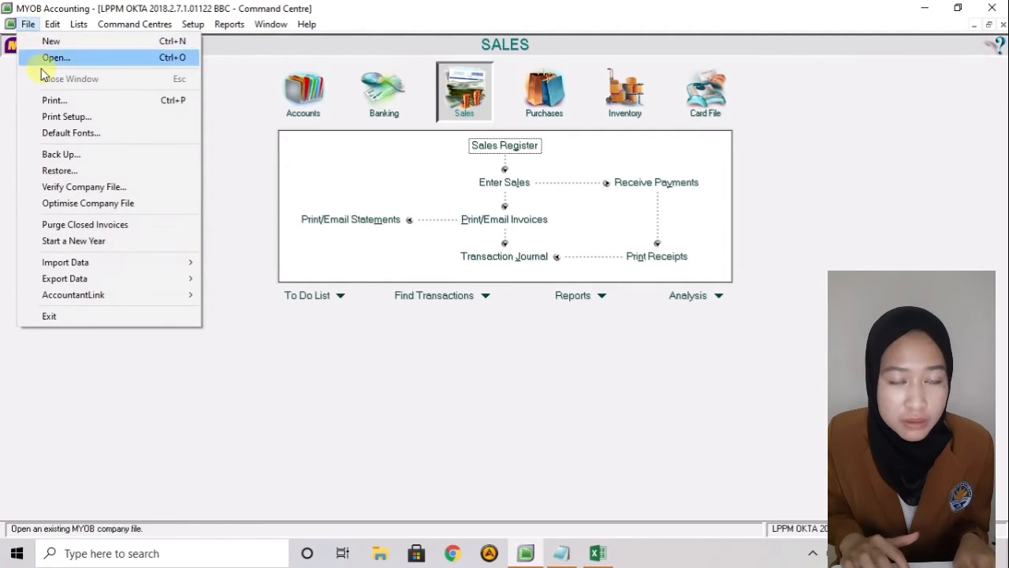
{"action": "mouse_move", "coordinate": [55, 263]}
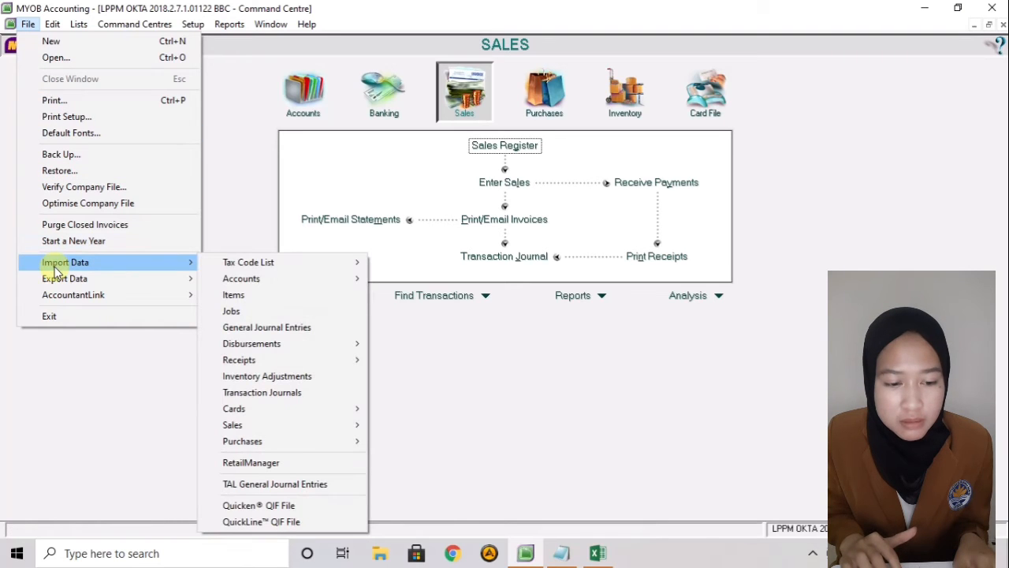
{"action": "mouse_move", "coordinate": [221, 283]}
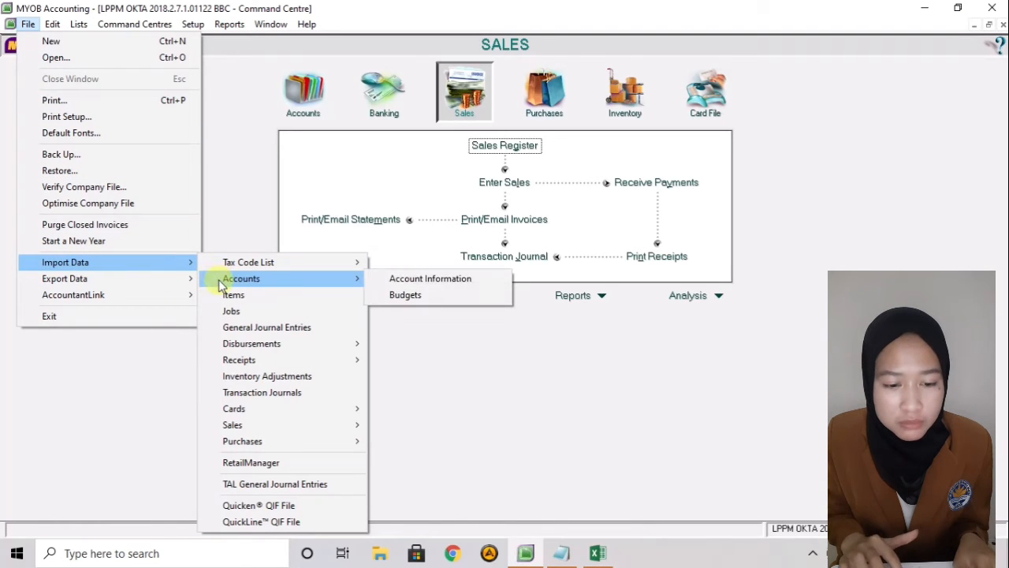
{"action": "left_click", "coordinate": [381, 280]}
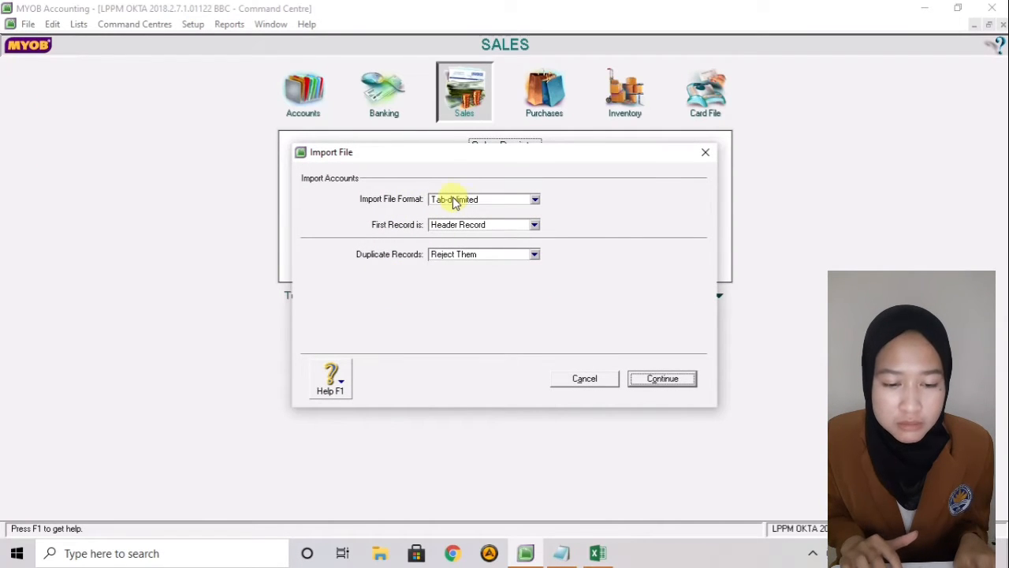
{"action": "left_click", "coordinate": [458, 254]}
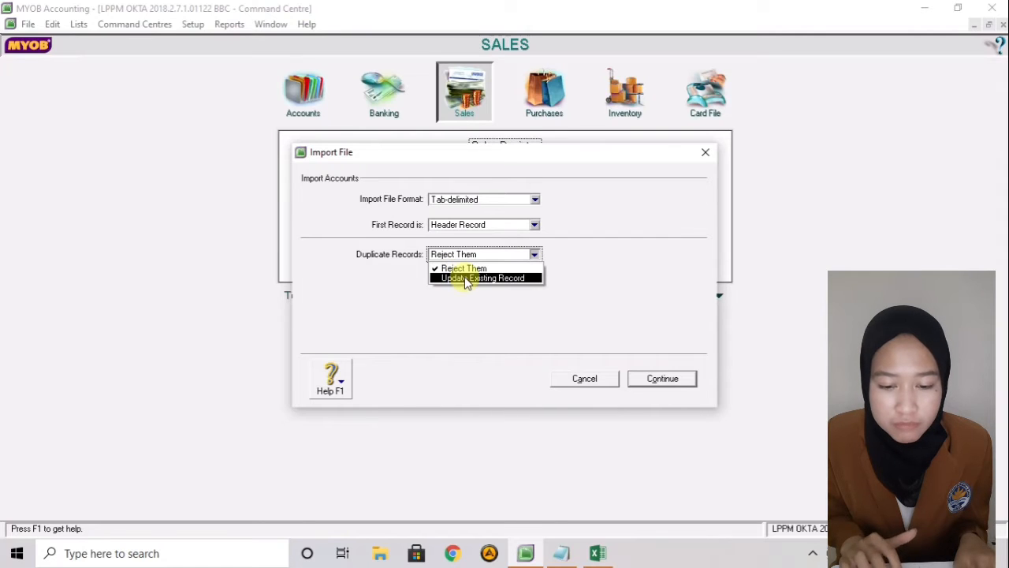
{"action": "left_click", "coordinate": [464, 279]}
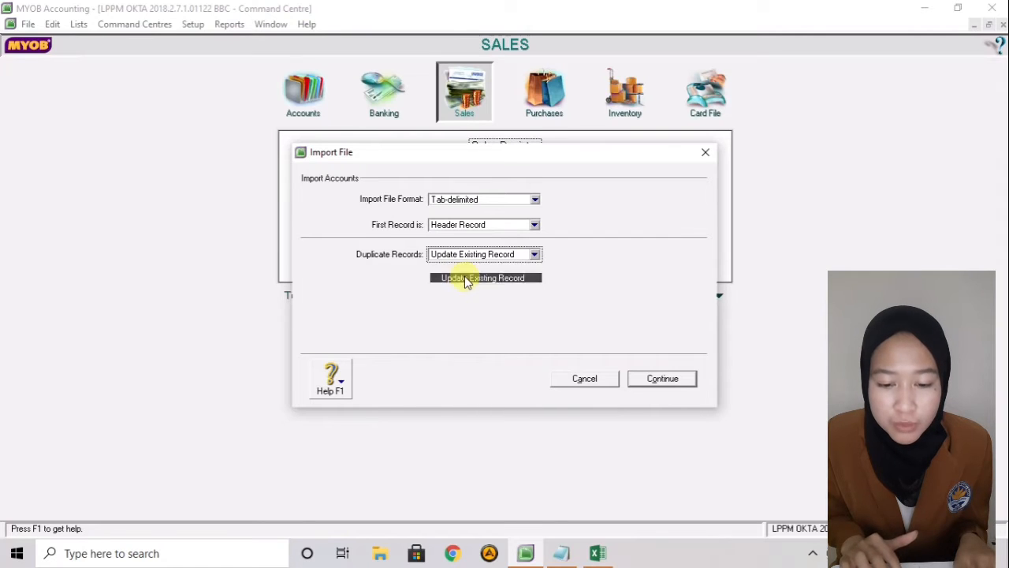
{"action": "left_click", "coordinate": [639, 380]}
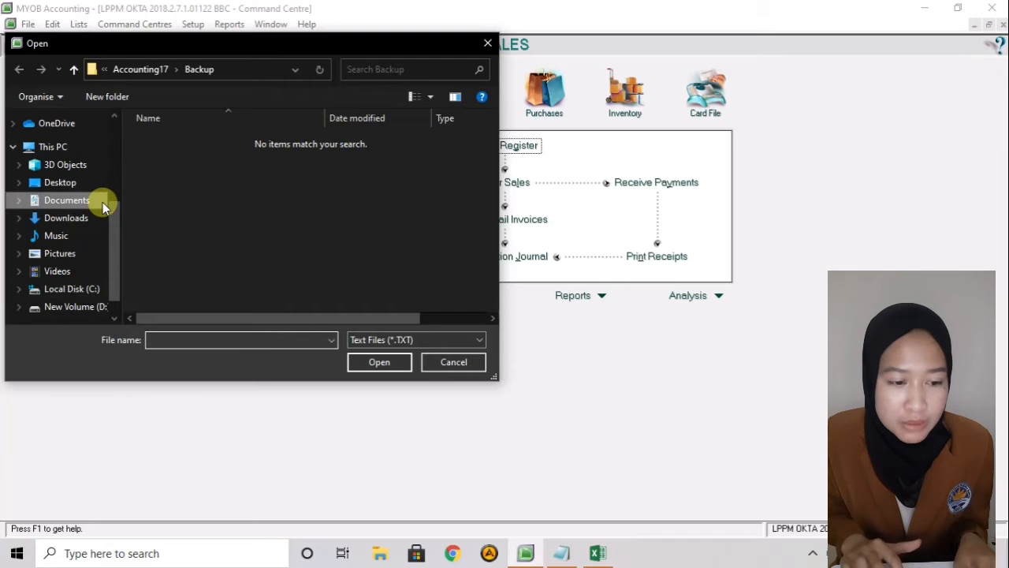
- Import DAFTAR AKUN OKTA from Documents using Match All, and dismiss the 68-record summary
{"action": "left_click", "coordinate": [103, 202]}
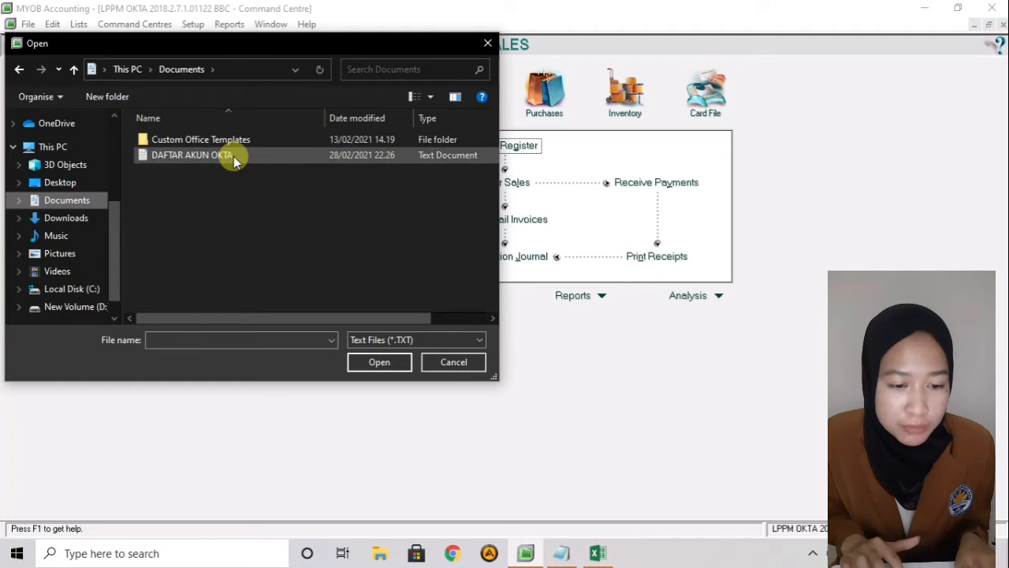
{"action": "left_click", "coordinate": [277, 161]}
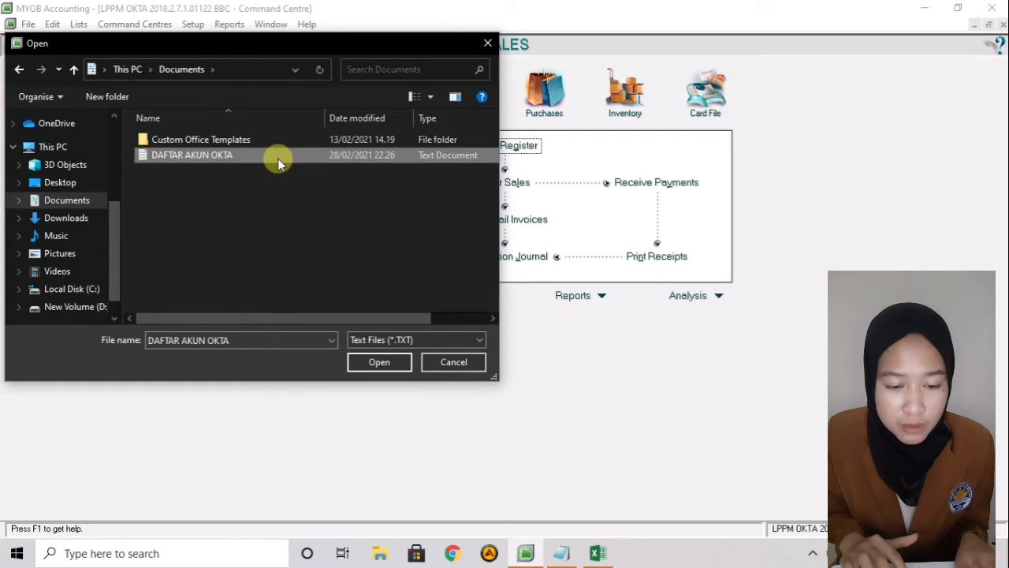
{"action": "left_click", "coordinate": [379, 366]}
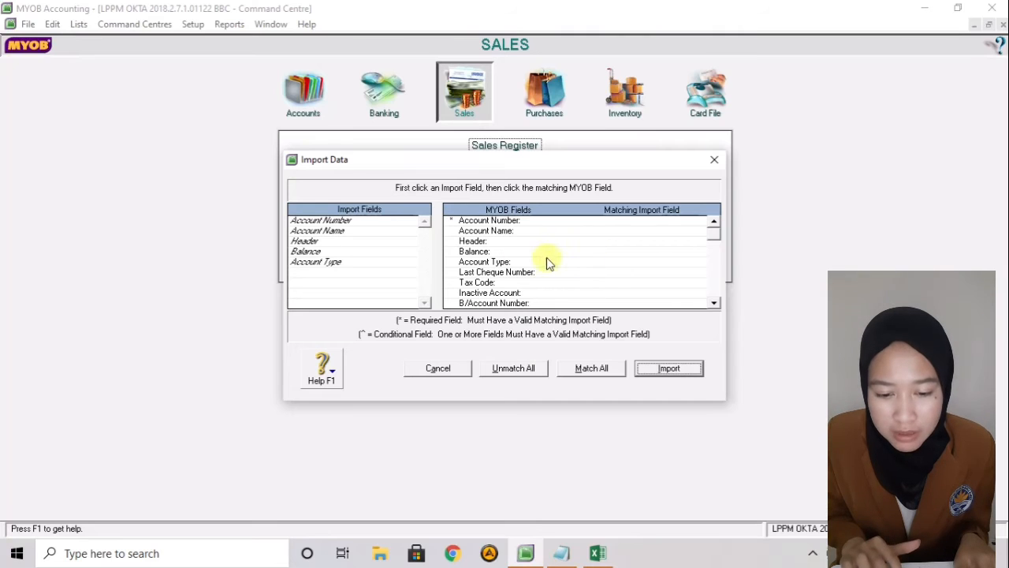
{"action": "left_click", "coordinate": [591, 368]}
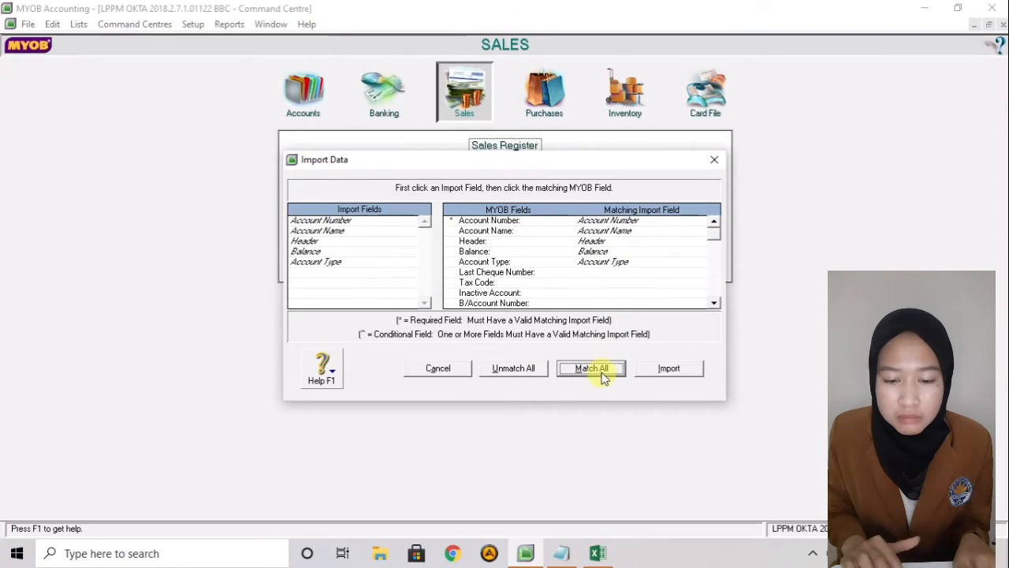
{"action": "left_click", "coordinate": [681, 368]}
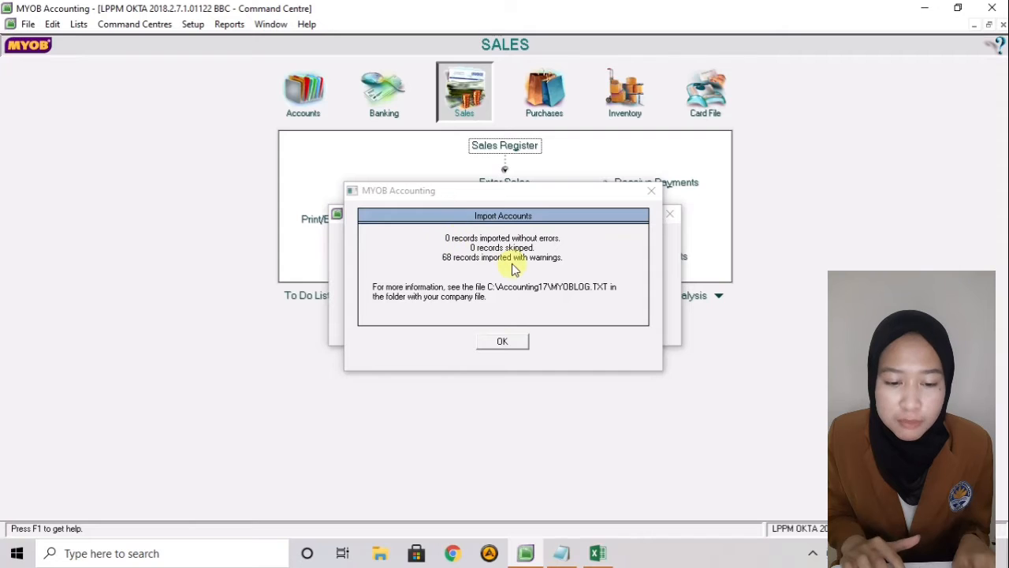
{"action": "left_click", "coordinate": [502, 342]}
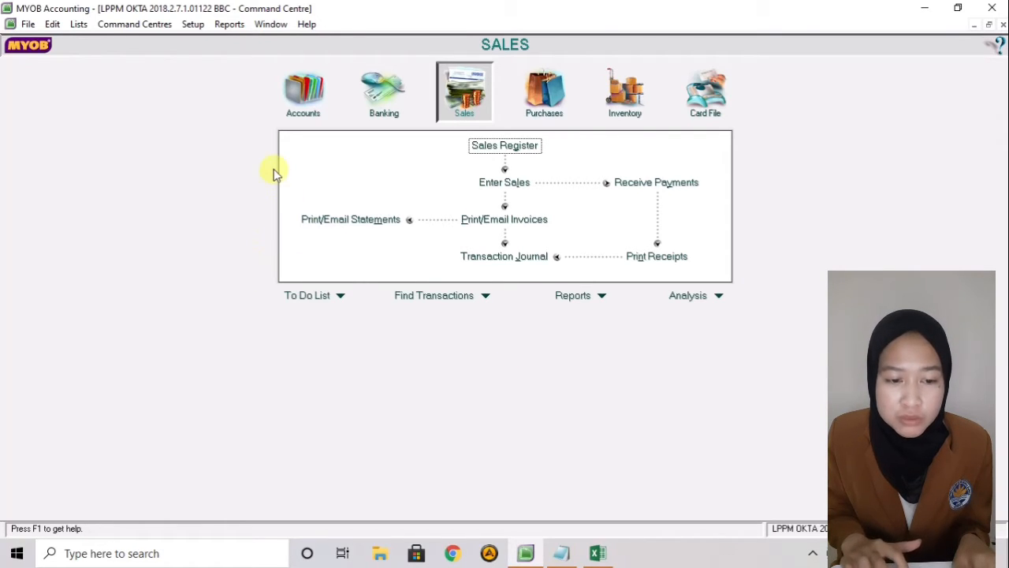
- Show the Accounts command centre with its Accounts List, journal entry and transfer options
{"action": "left_click", "coordinate": [305, 91]}
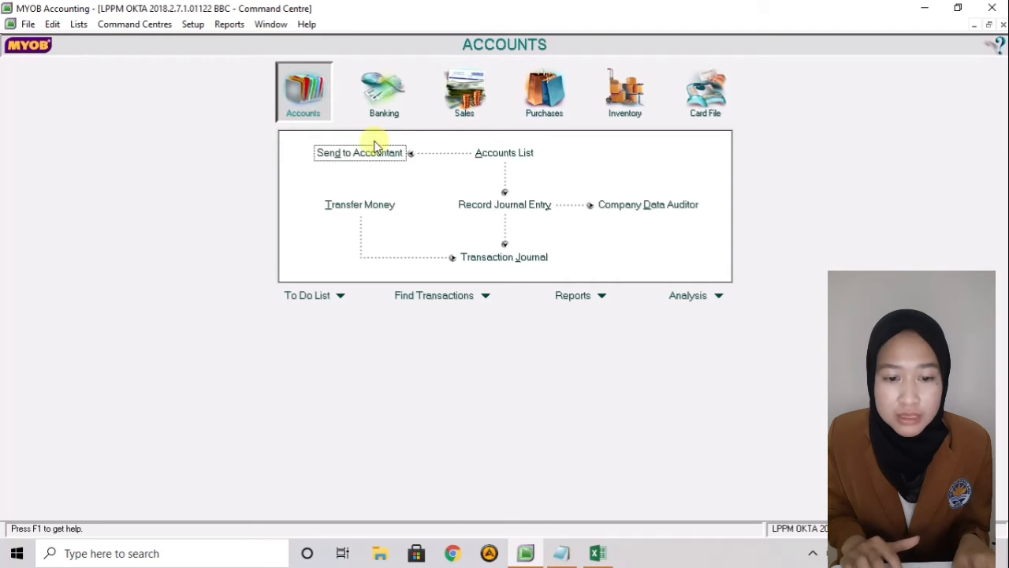
- Scroll through all 68 imported accounts in the Accounts List, then close it
{"action": "left_click", "coordinate": [510, 154]}
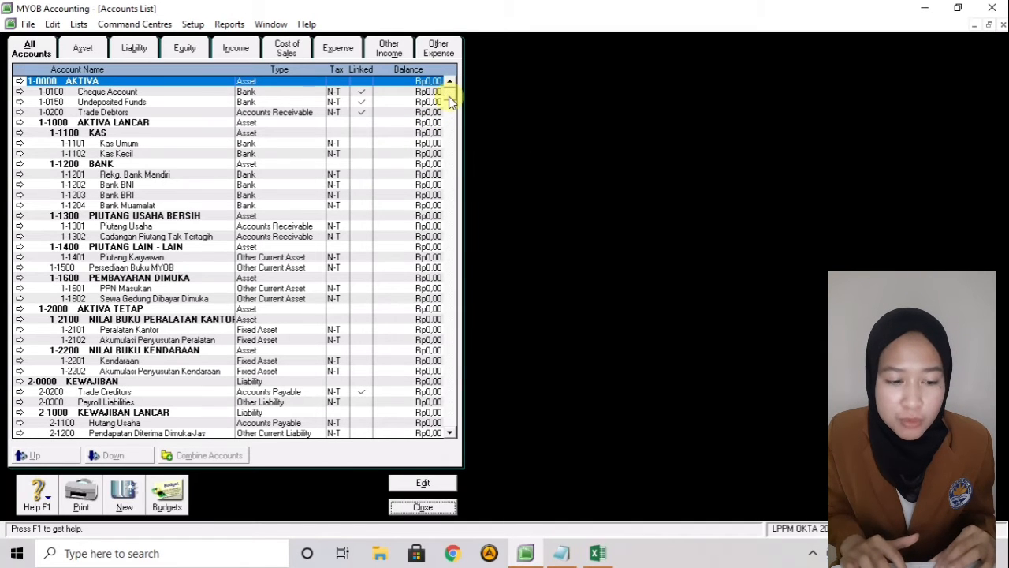
{"action": "scroll", "coordinate": [451, 238], "scroll_direction": "down", "scroll_amount": 6}
{"action": "left_click_drag", "start_coordinate": [451, 238], "coordinate": [475, 73]}
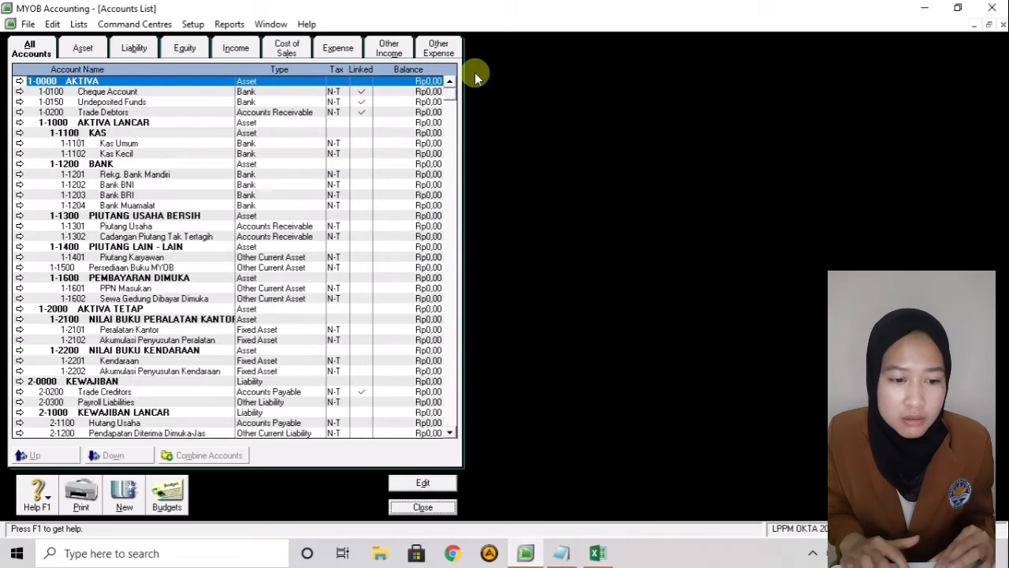
{"action": "left_click", "coordinate": [424, 508]}
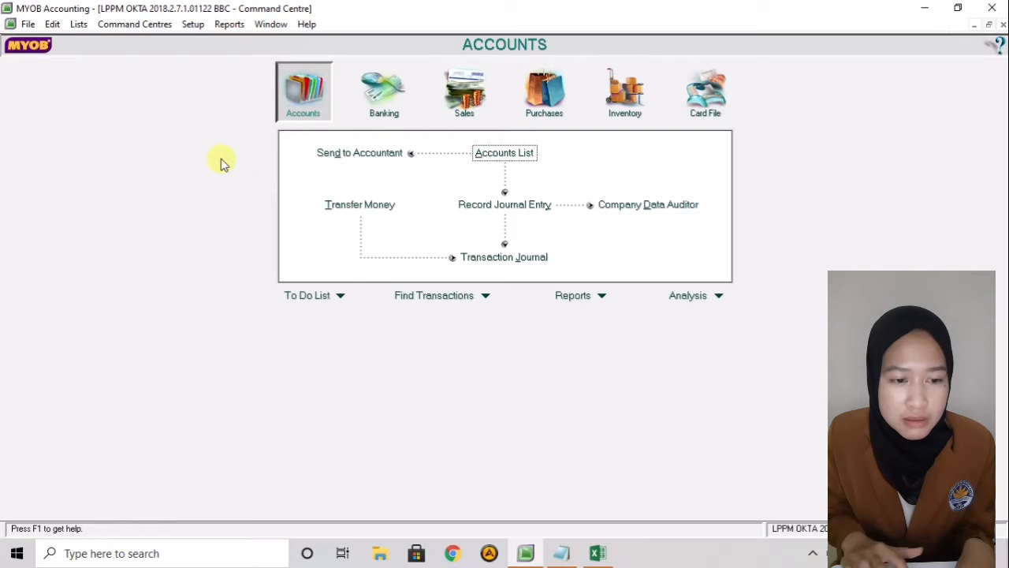
- Open Setup > Balances > Account Opening Balances, listing every account at Rp0,00 as of 01/01/2020
{"action": "left_click", "coordinate": [194, 27]}
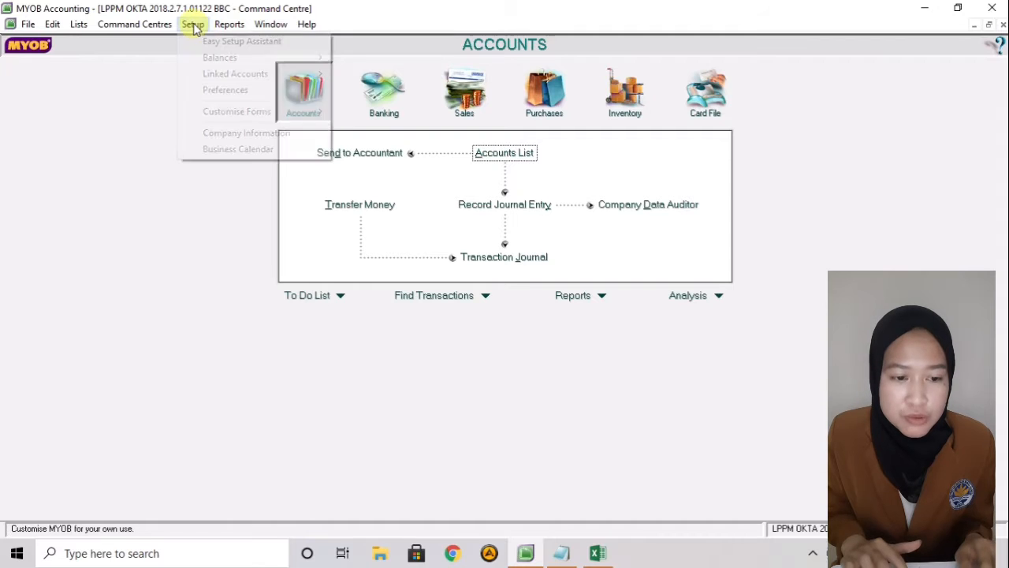
{"action": "mouse_move", "coordinate": [204, 64]}
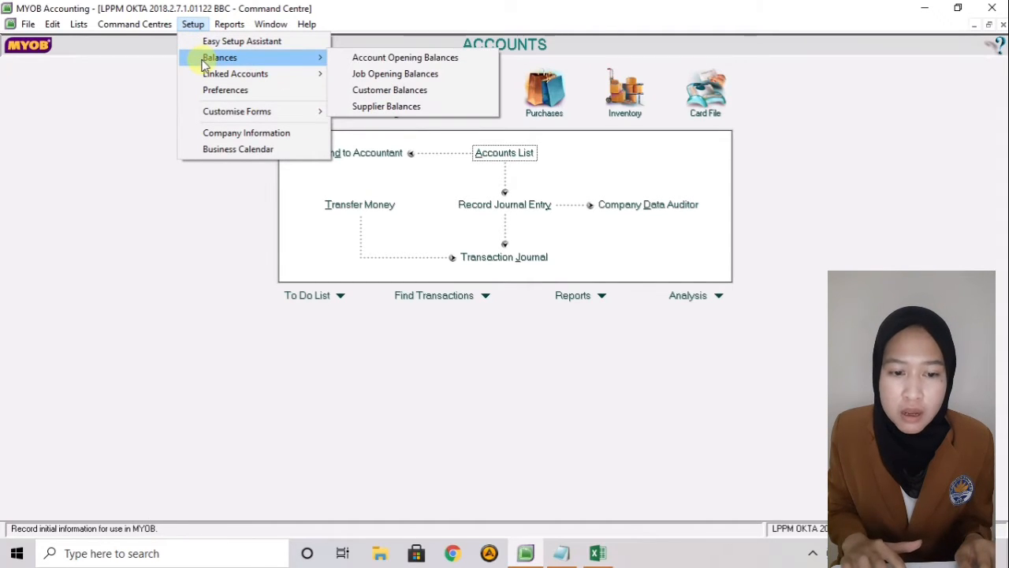
{"action": "left_click", "coordinate": [352, 58]}
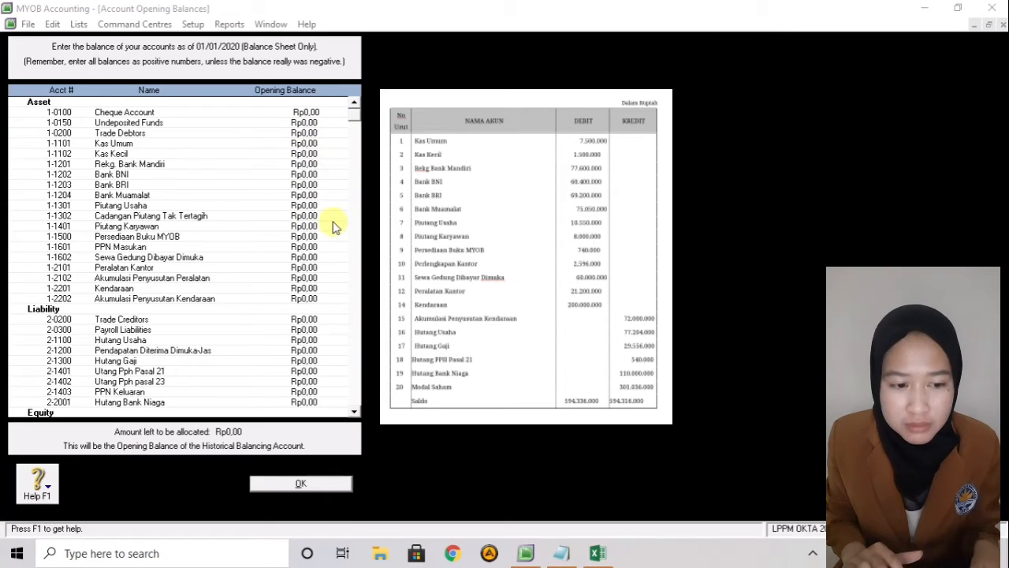
- Enter opening balances of Rp7.500.000 for Kas Umum and Rp1.500.000 for Kas Kecil
{"action": "left_click", "coordinate": [279, 145]}
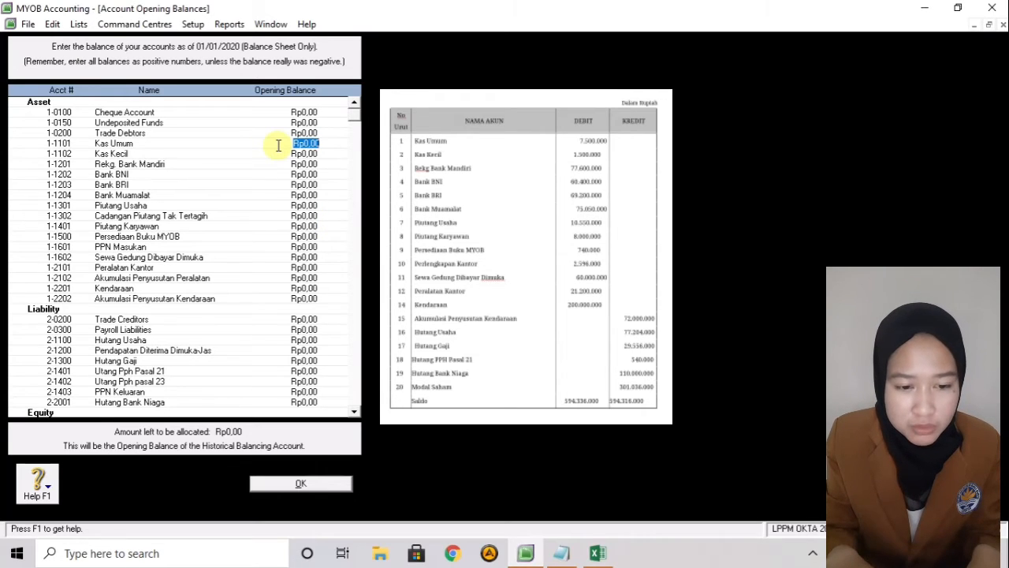
{"action": "type", "text": "75"}
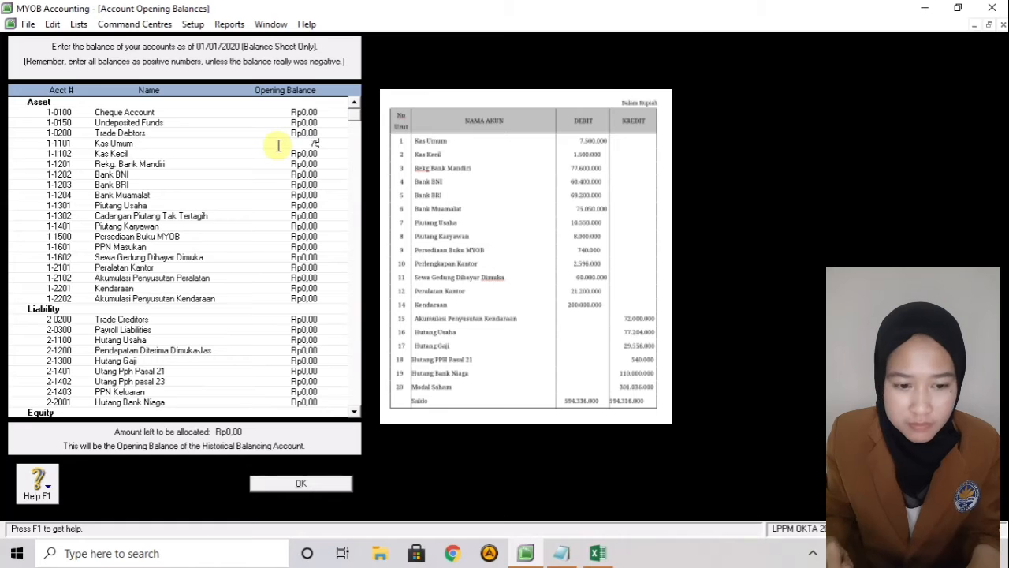
{"action": "type", "text": "00000"}
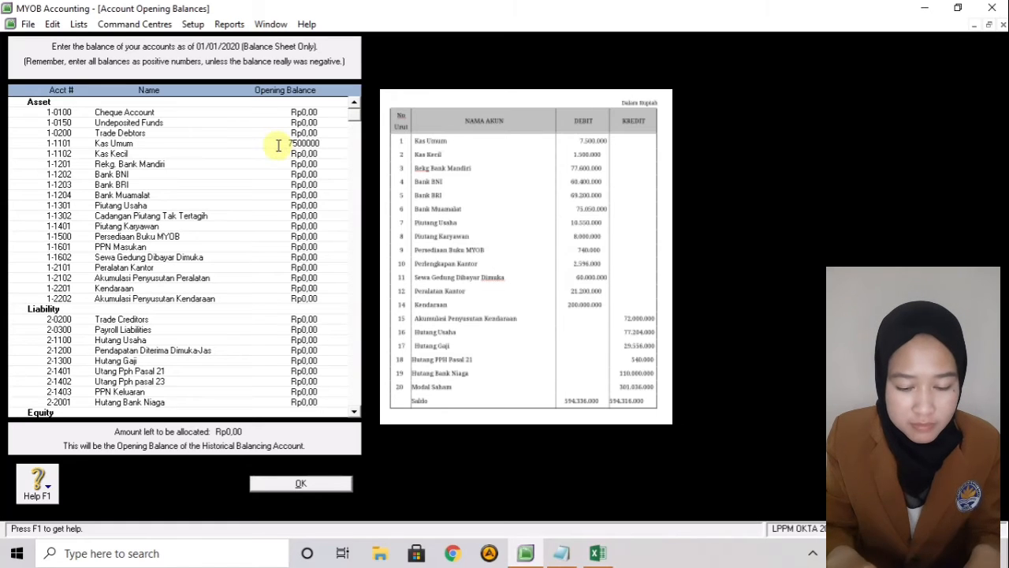
{"action": "key", "text": "Tab"}
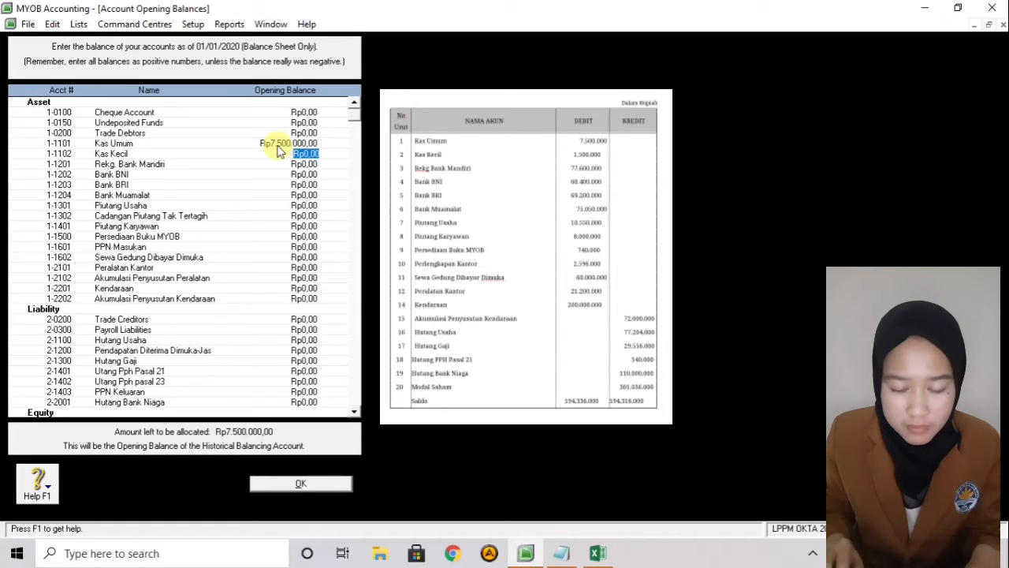
{"action": "type", "text": "1500000"}
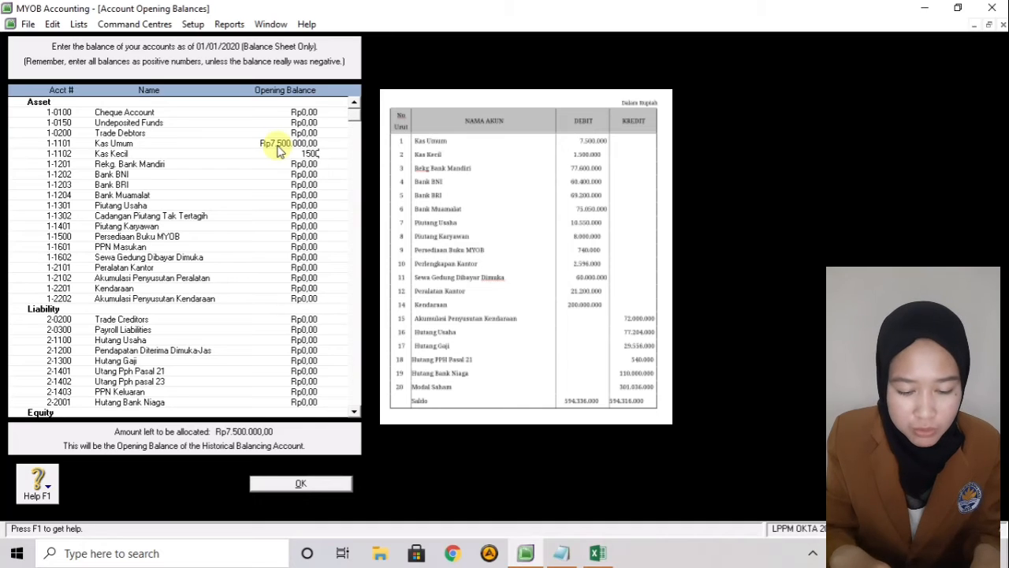
{"action": "key", "text": "Tab"}
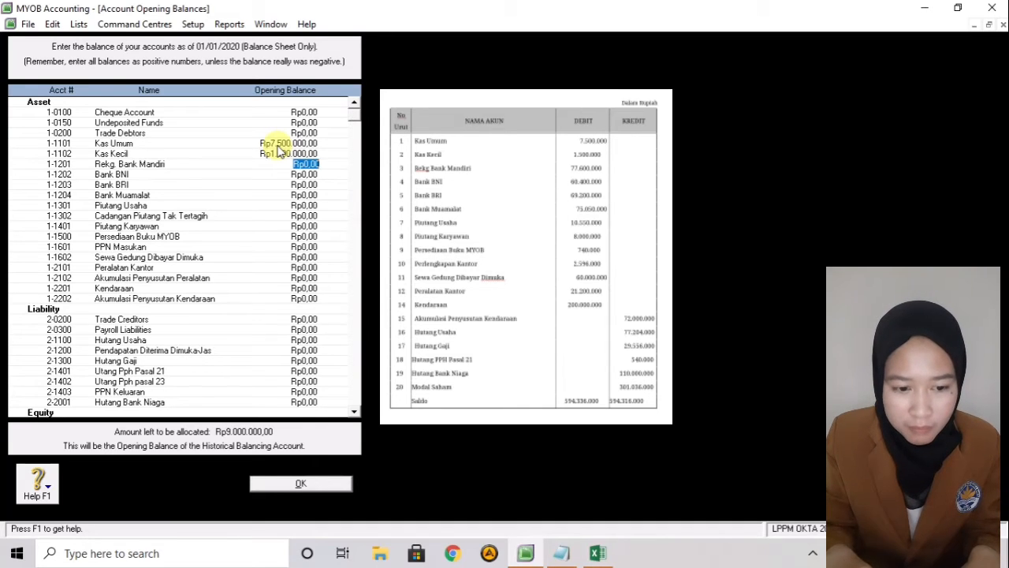
- Enter bank balances: Mandiri 77.600.000, BNI 60.400.000, BRI 69.200.000, Muamalat 75.050.000
{"action": "type", "text": "7"}
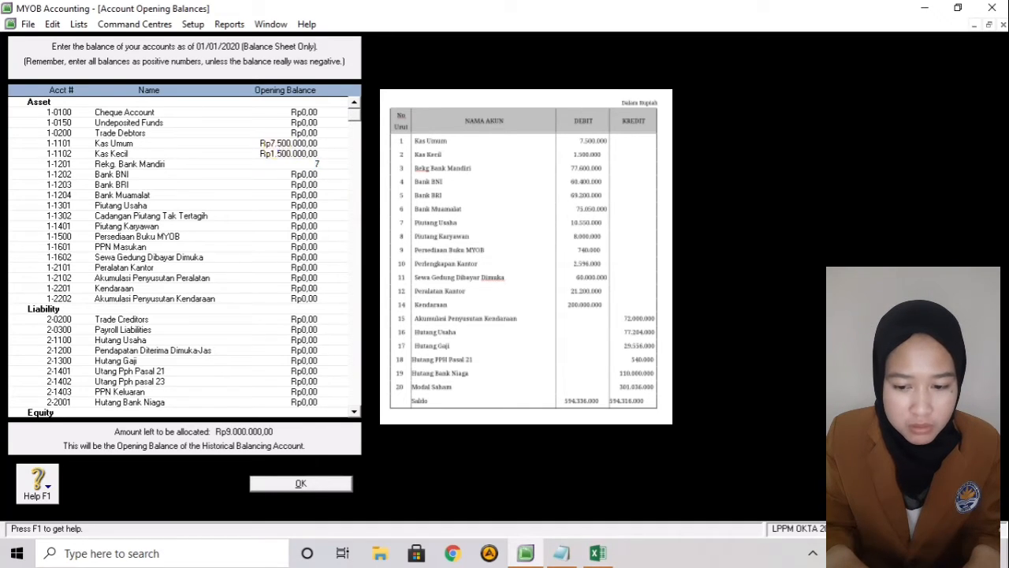
{"action": "type", "text": "7.6"}
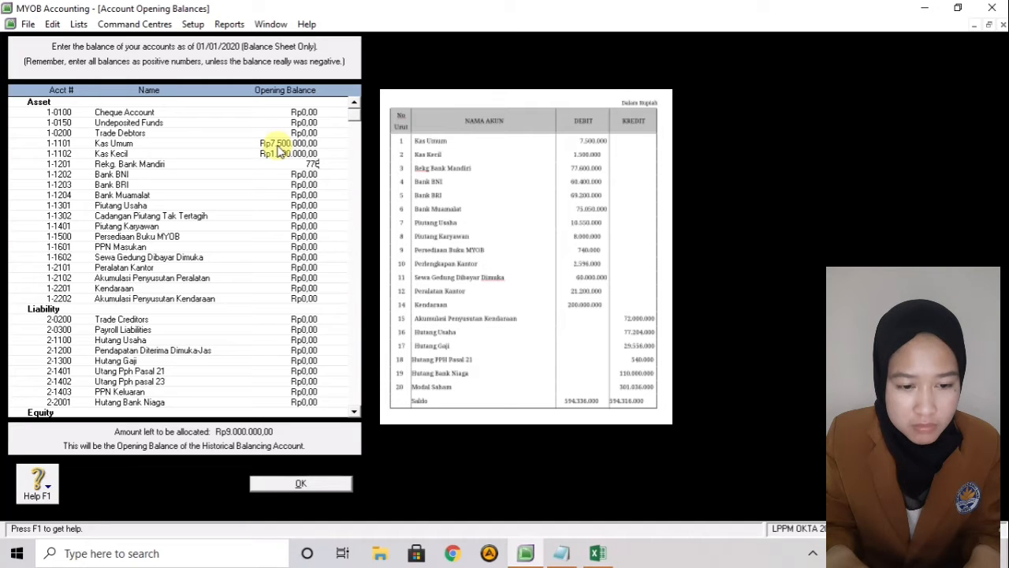
{"action": "type", "text": "0"}
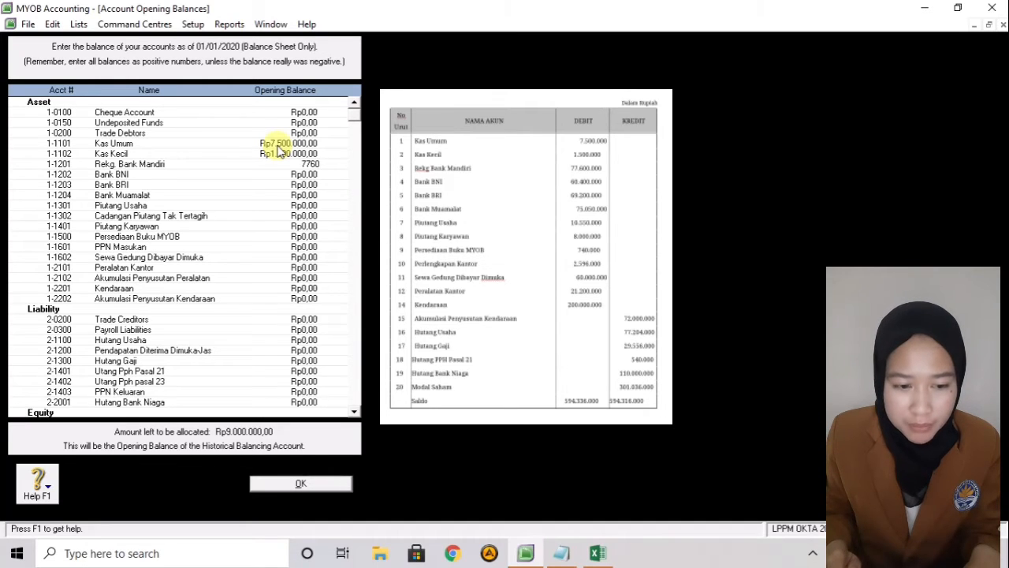
{"action": "type", "text": "0.000"}
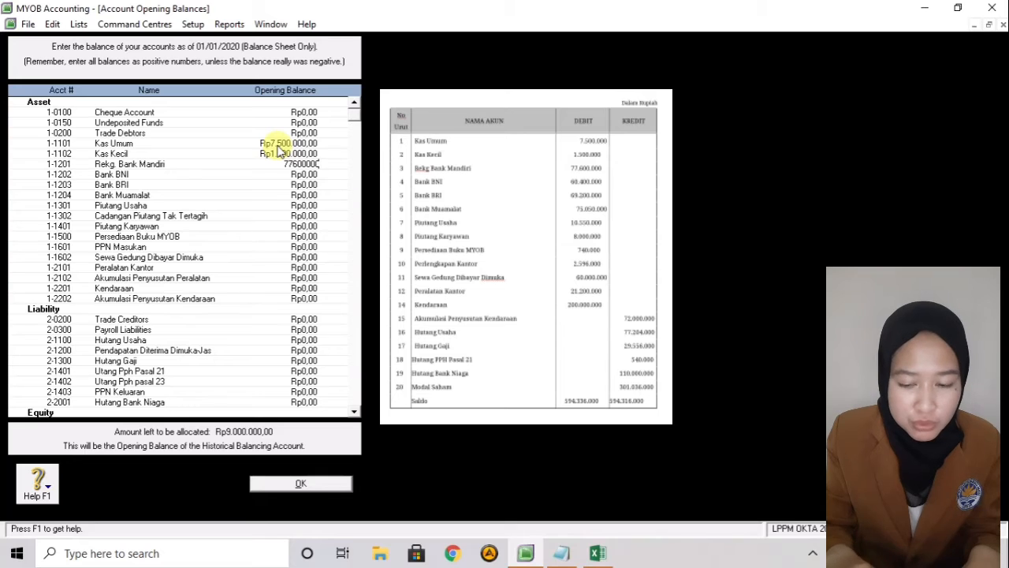
{"action": "key", "text": "Tab"}
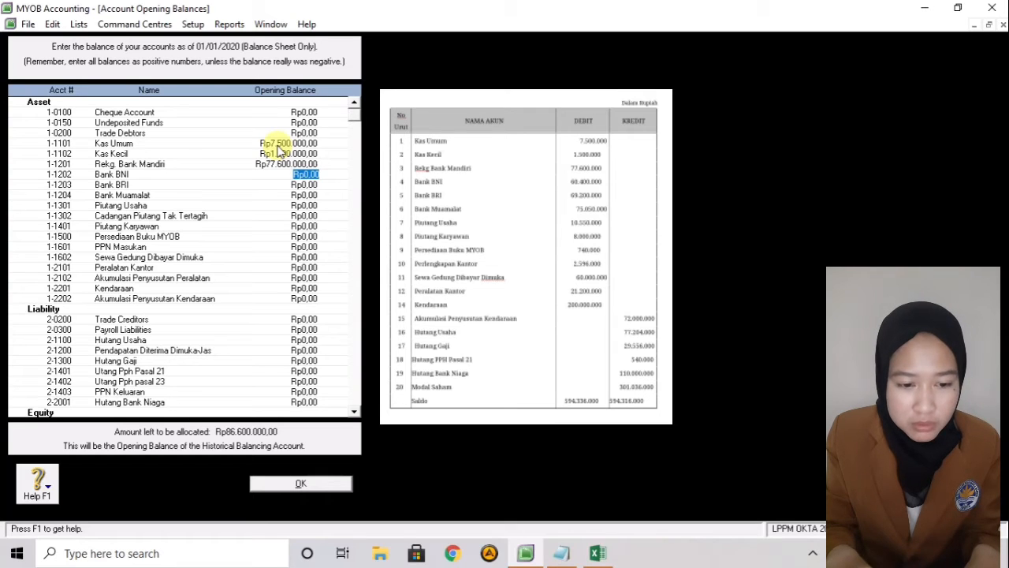
{"action": "type", "text": "60"}
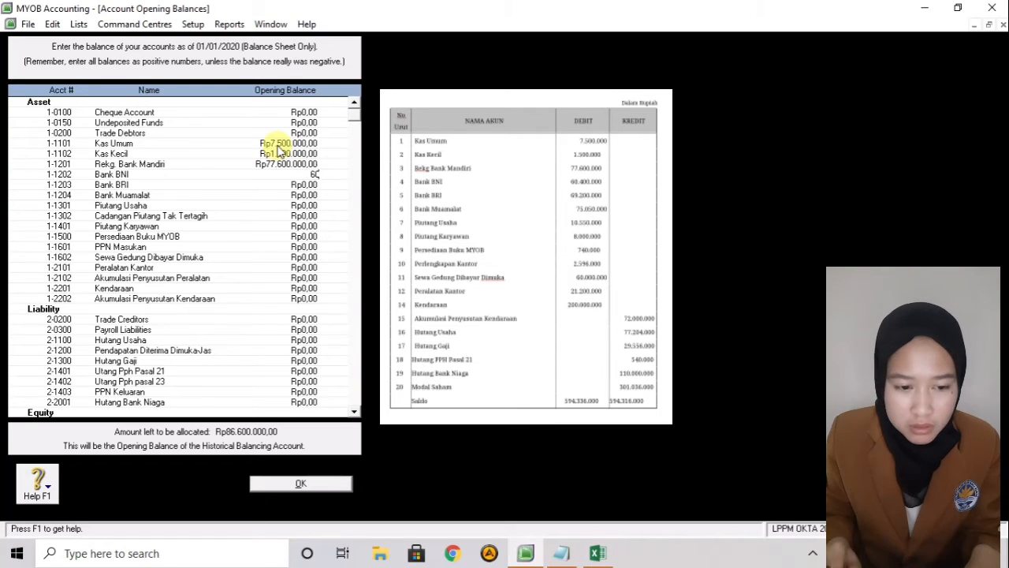
{"action": "type", "text": ".400.00000"}
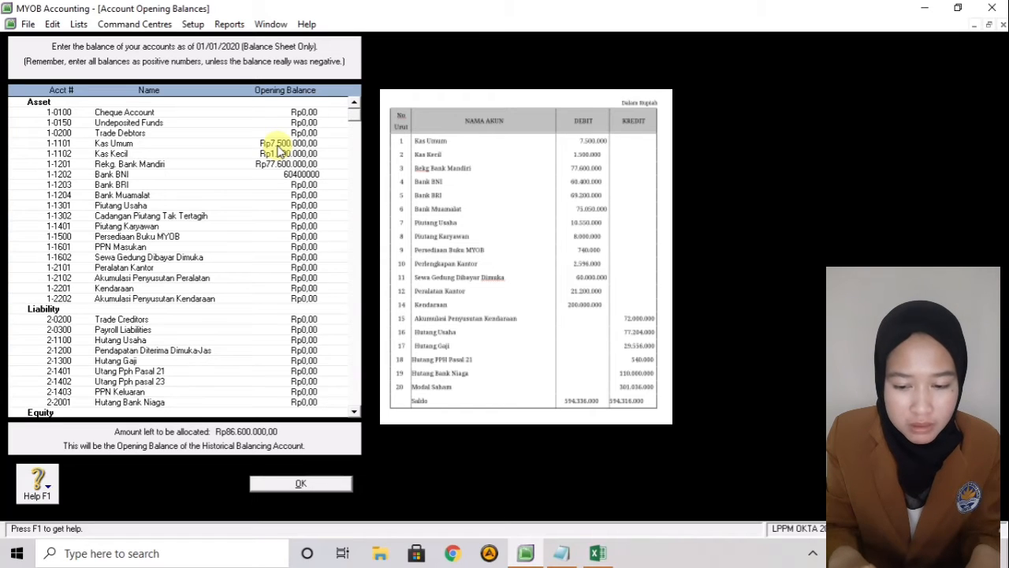
{"action": "key", "text": "Tab"}
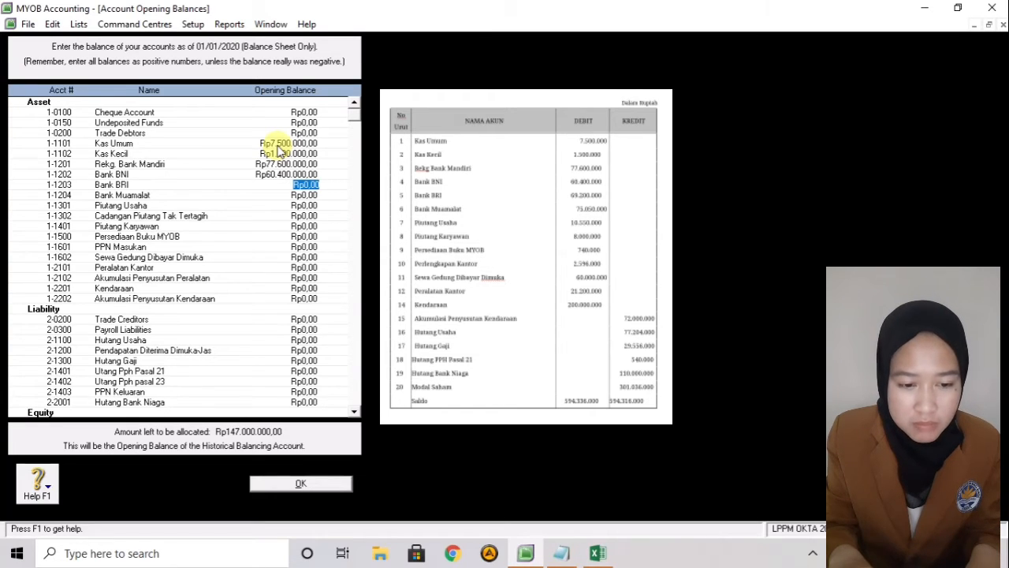
{"action": "type", "text": "69.2"}
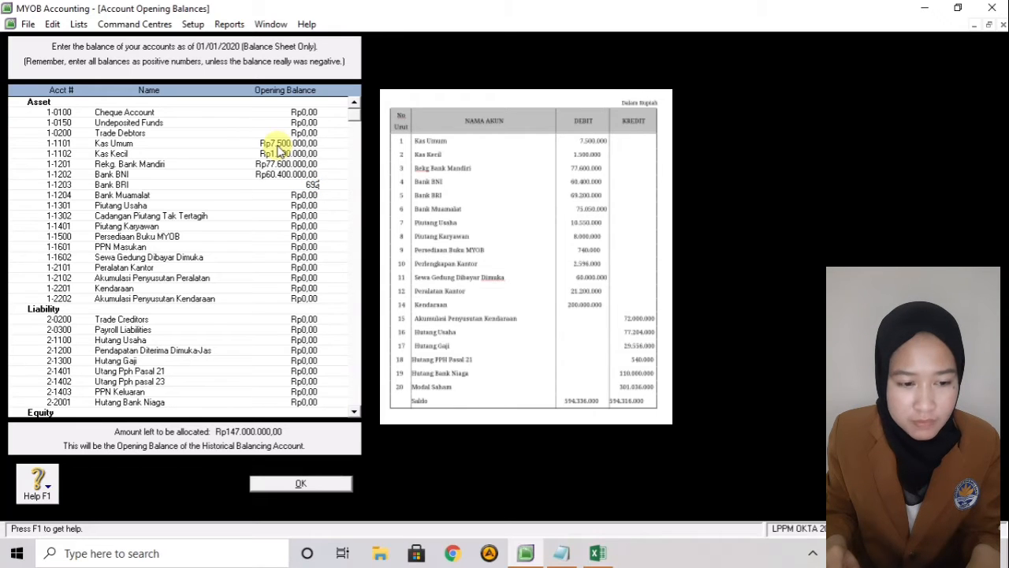
{"action": "type", "text": "00.000"}
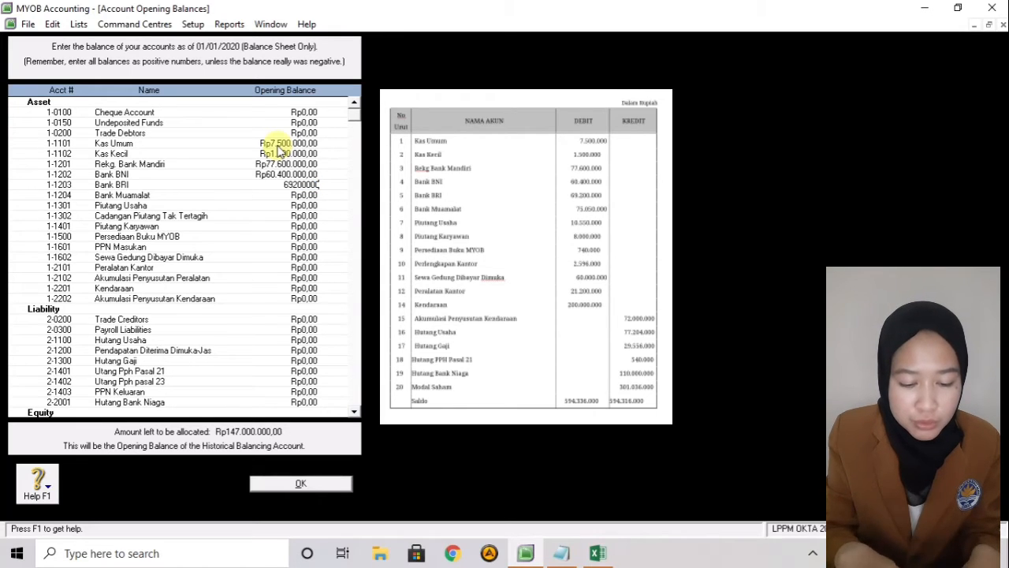
{"action": "key", "text": "Tab"}
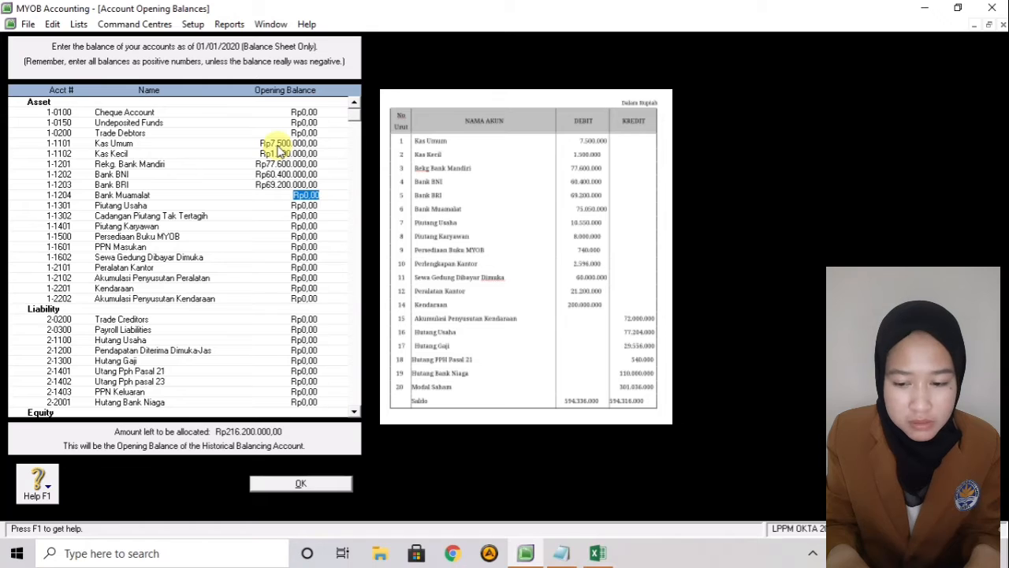
{"action": "type", "text": "7505"}
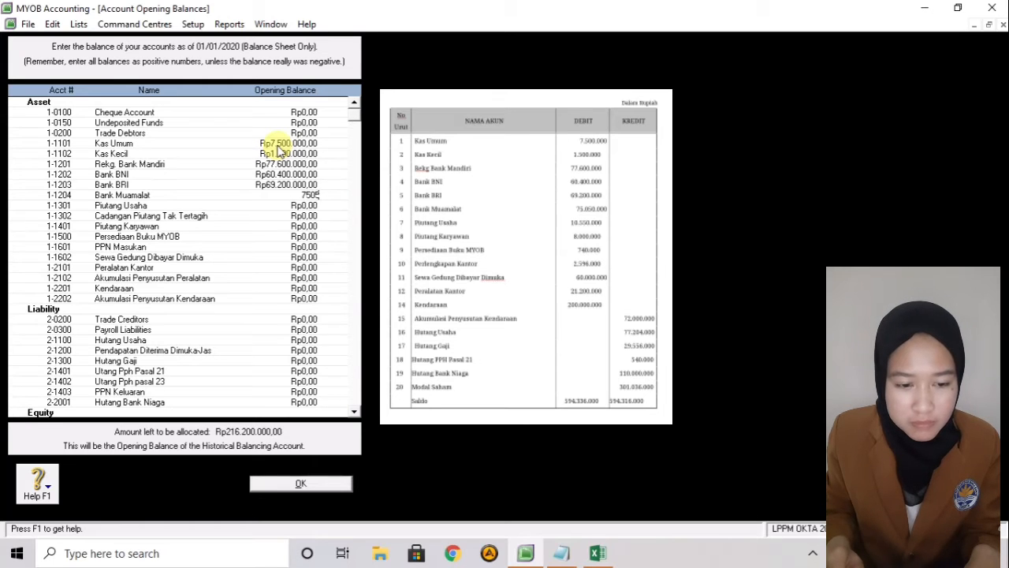
{"action": "type", "text": "0000"}
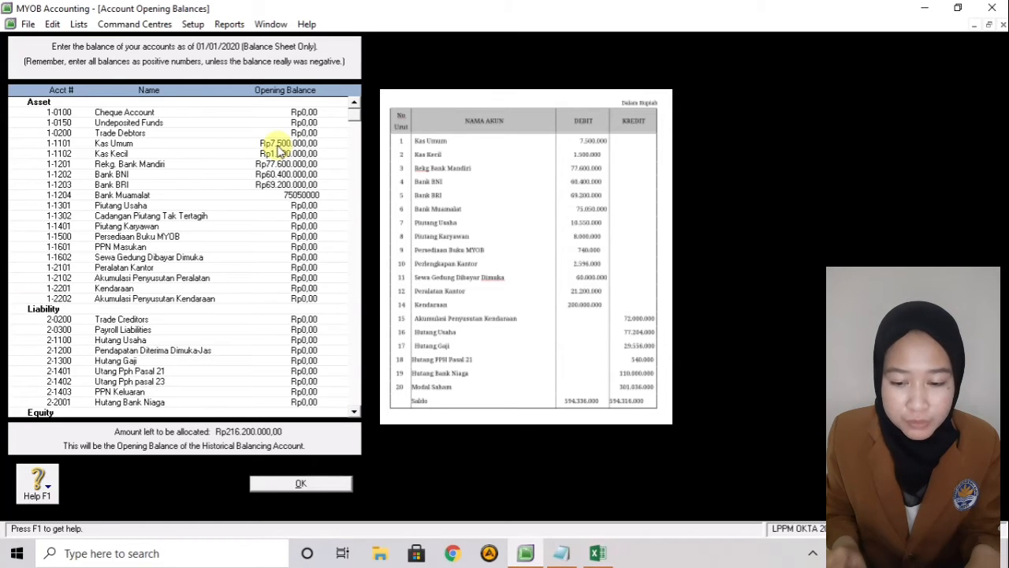
{"action": "key", "text": "Tab"}
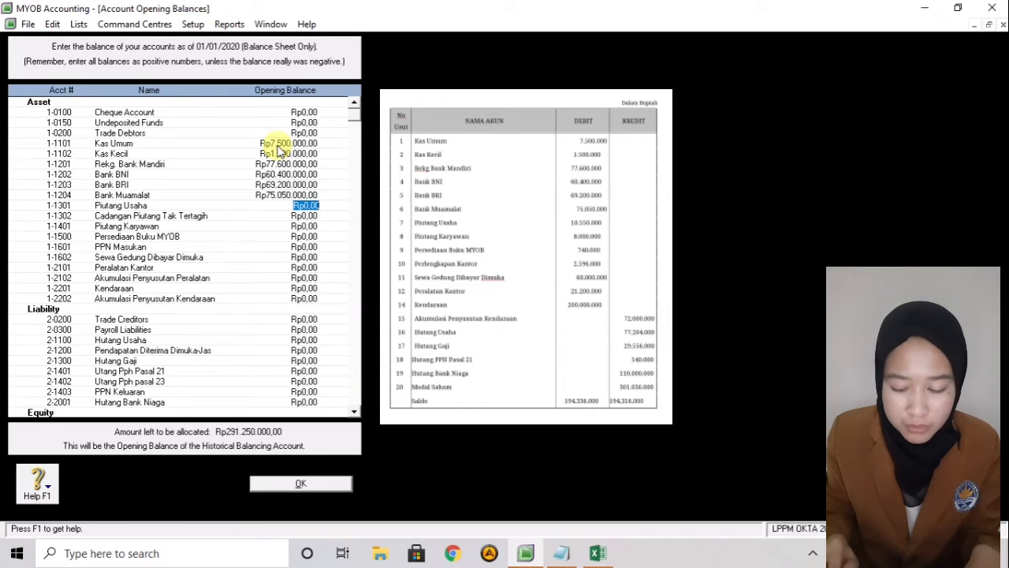
- Enter Piutang Usaha 1.055.000, Piutang Karyawan 8.000.000 and Persediaan Buku MYOB 740.000, leaving zero accounts blank
{"action": "type", "text": "10550"}
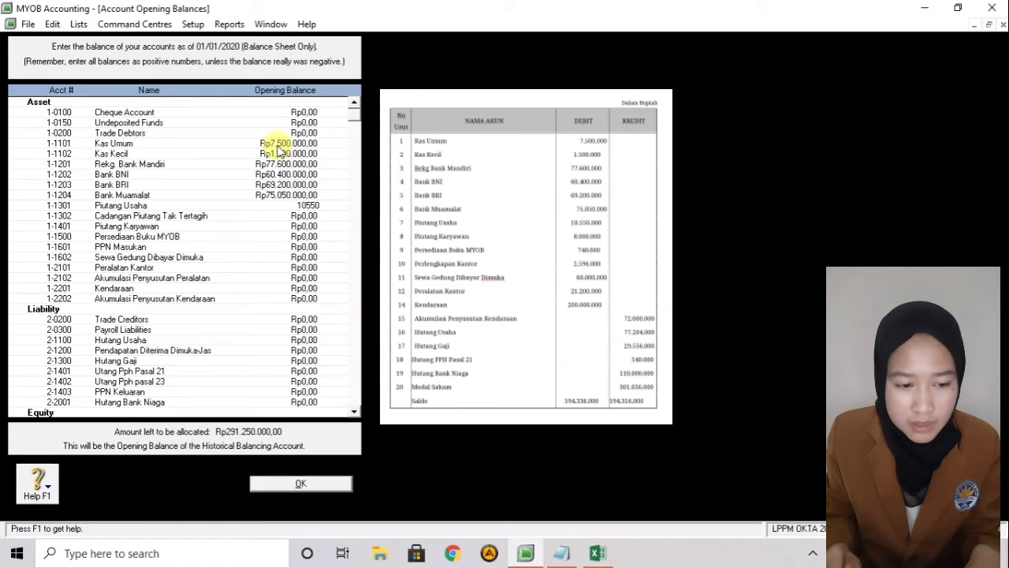
{"action": "type", "text": "000"}
{"action": "key", "text": "Tab"}
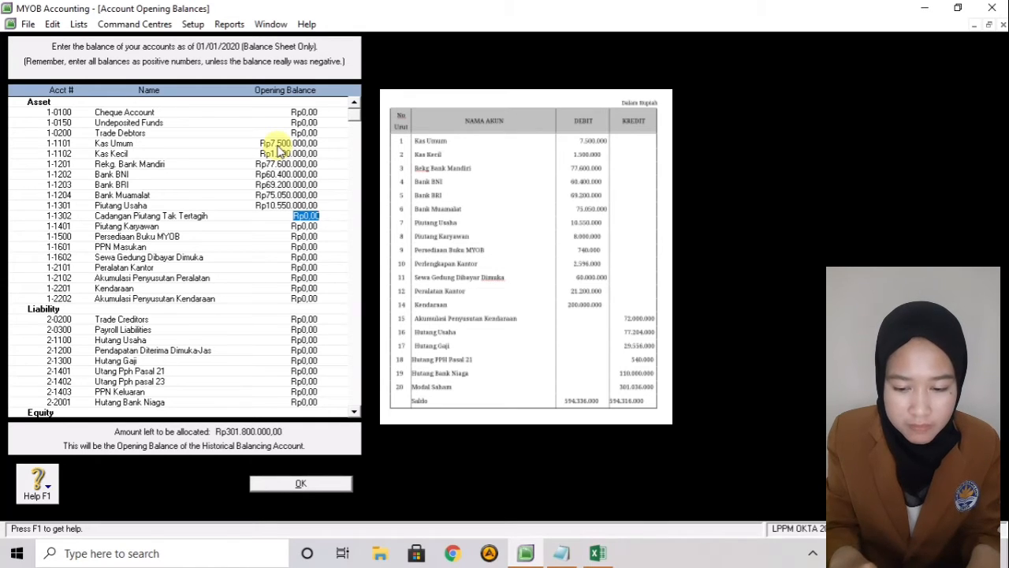
{"action": "key", "text": "Tab"}
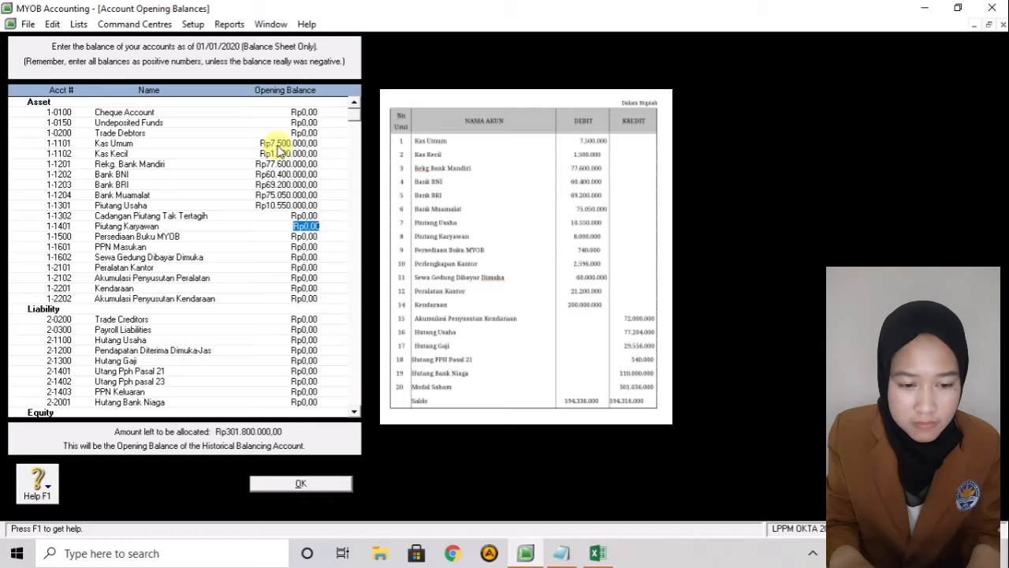
{"action": "type", "text": "8"}
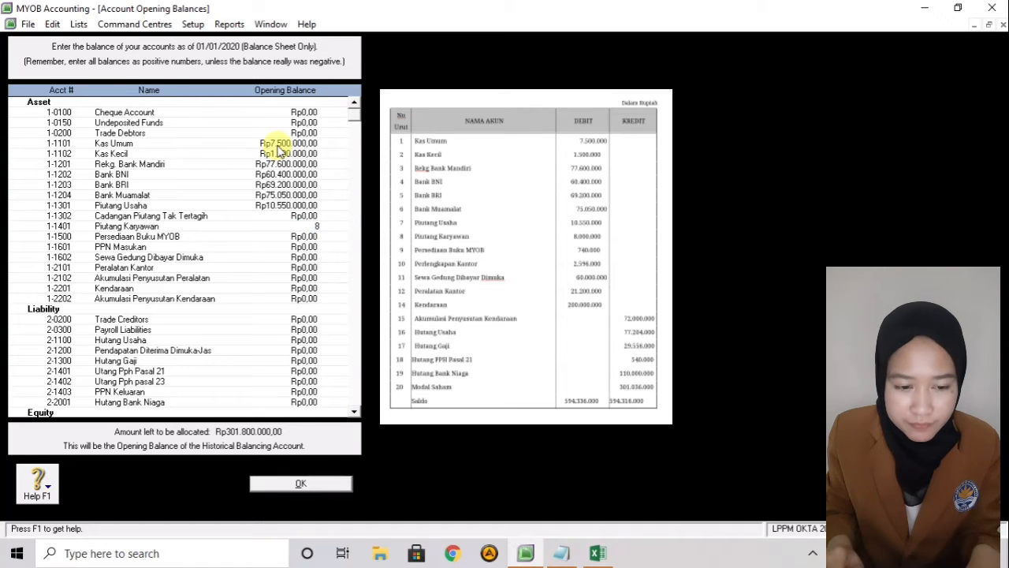
{"action": "type", "text": ".000."}
{"action": "type", "text": "000000"}
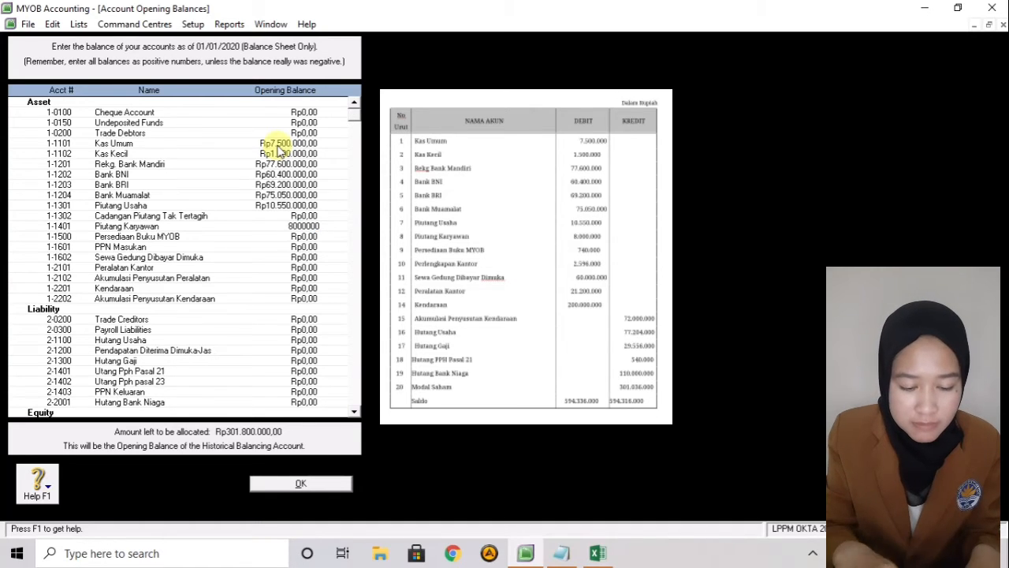
{"action": "key", "text": "Tab"}
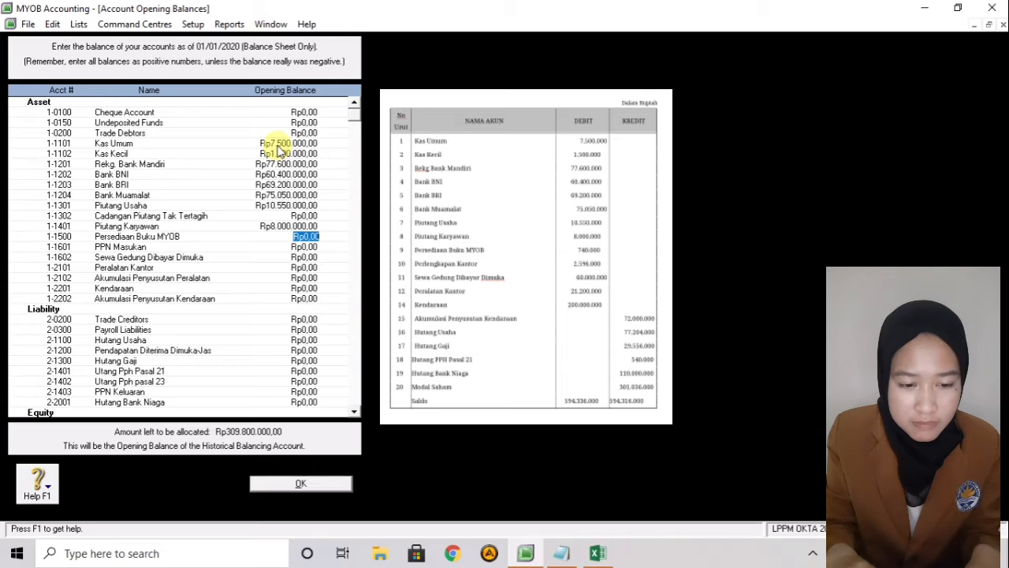
{"action": "type", "text": "740"}
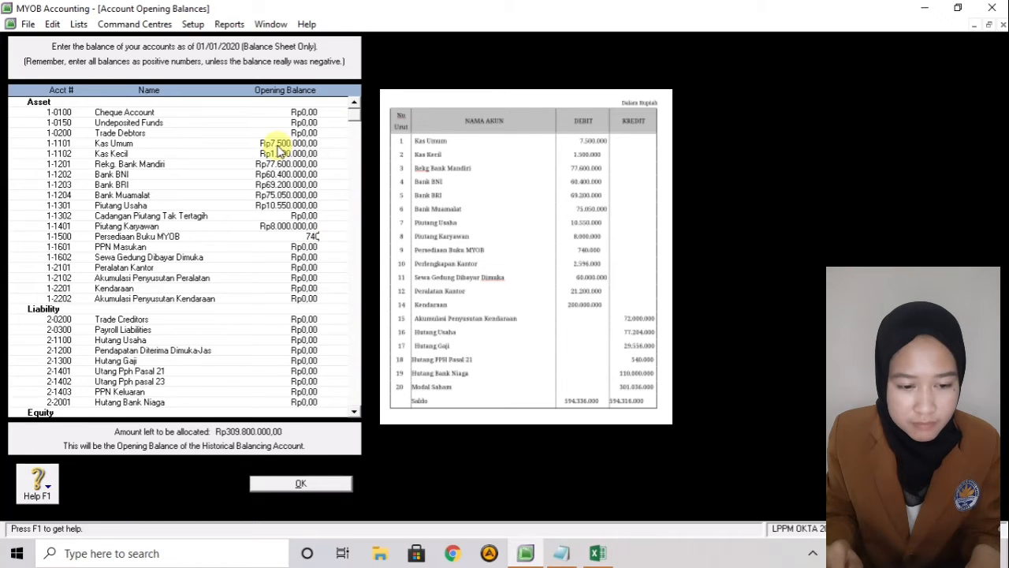
{"action": "type", "text": ".000"}
{"action": "key", "text": "Tab"}
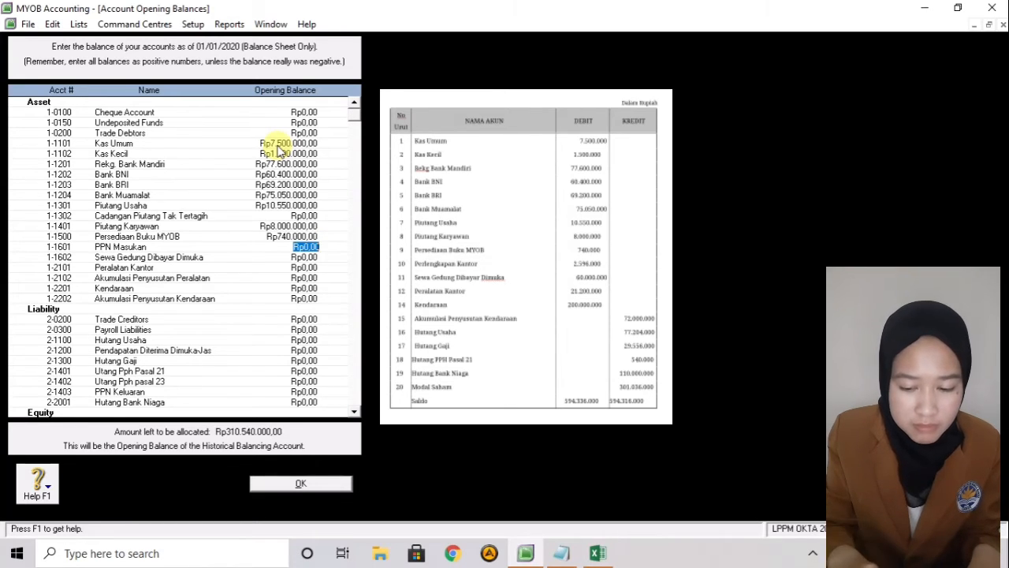
{"action": "key", "text": "Tab"}
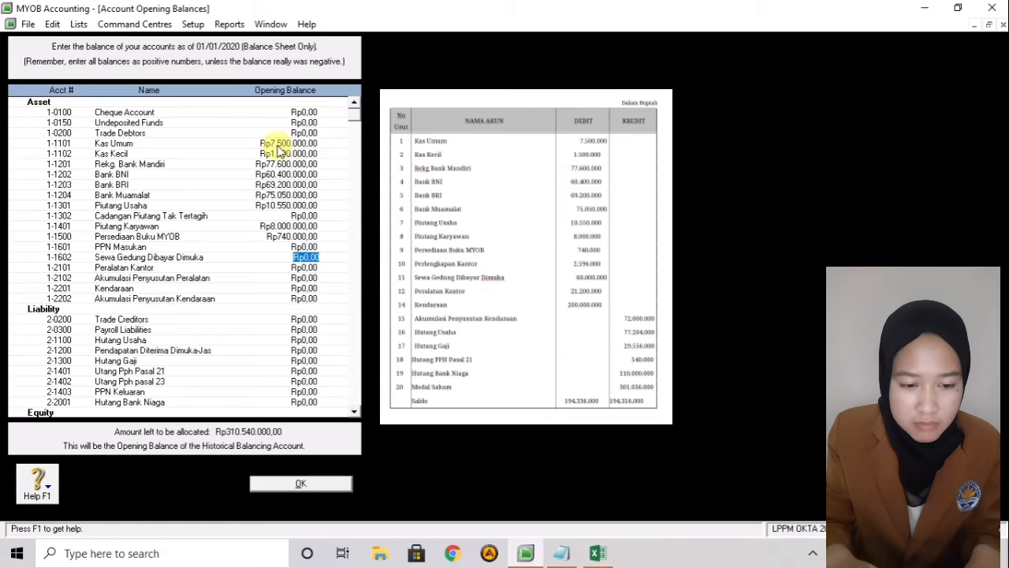
- Enter Sewa Gedung Dibayar Dimuka Rp60.000.000 and Peralatan Kantor Rp21.200.000
{"action": "type", "text": "6"}
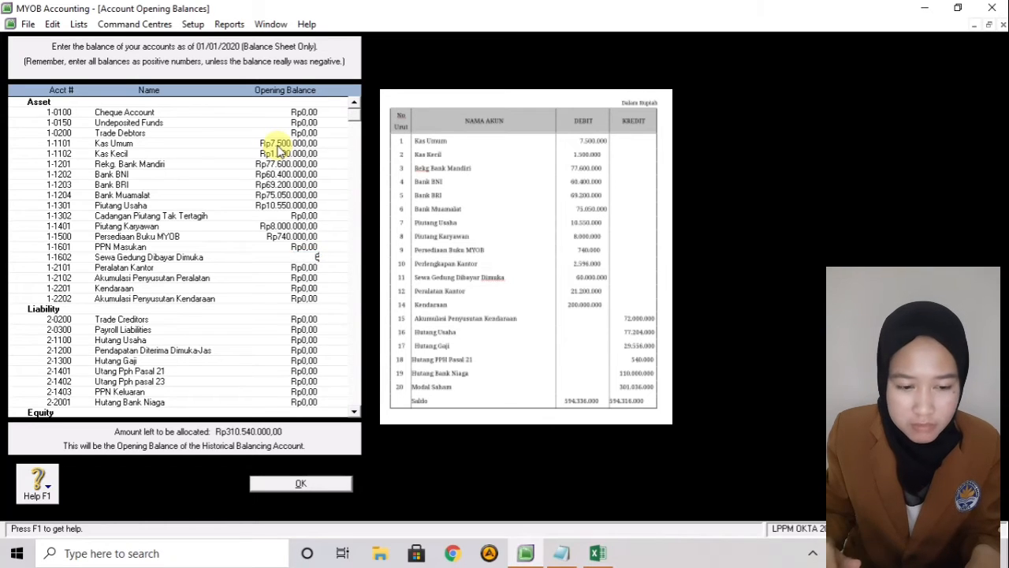
{"action": "type", "text": ".000"}
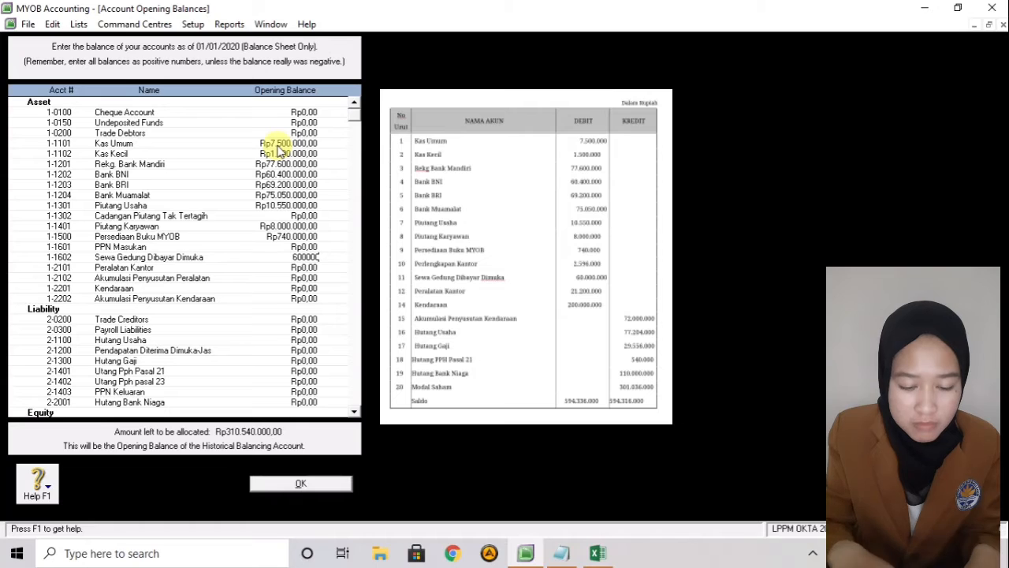
{"action": "type", "text": ".000"}
{"action": "key", "text": "Return"}
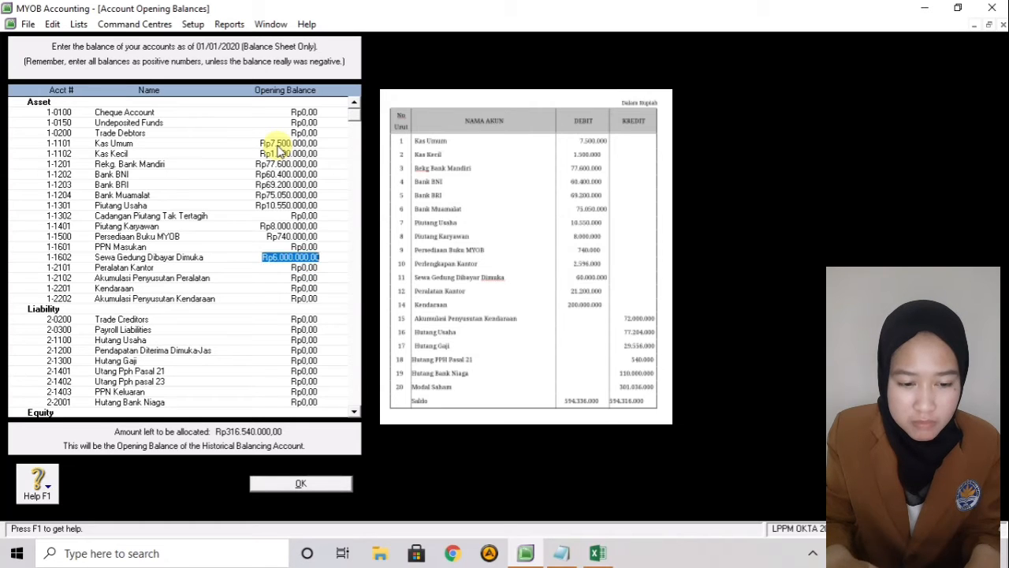
{"action": "type", "text": "60"}
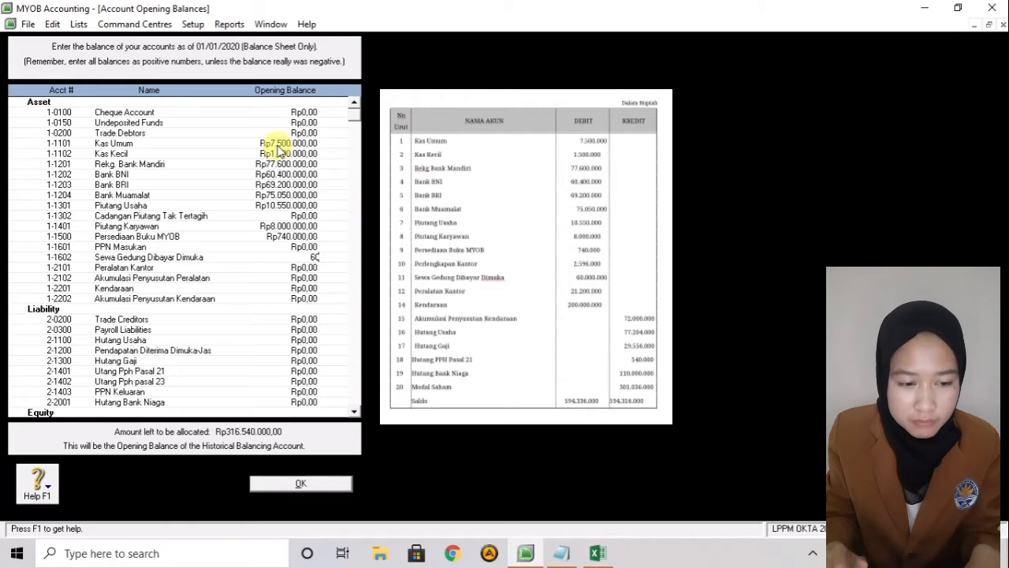
{"action": "type", "text": ".000.0000000"}
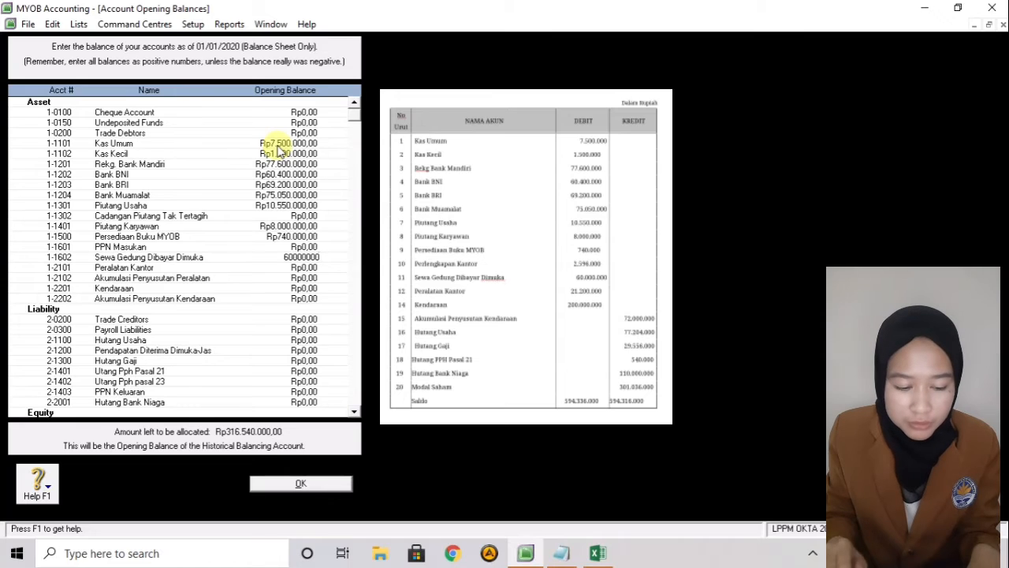
{"action": "key", "text": "Return"}
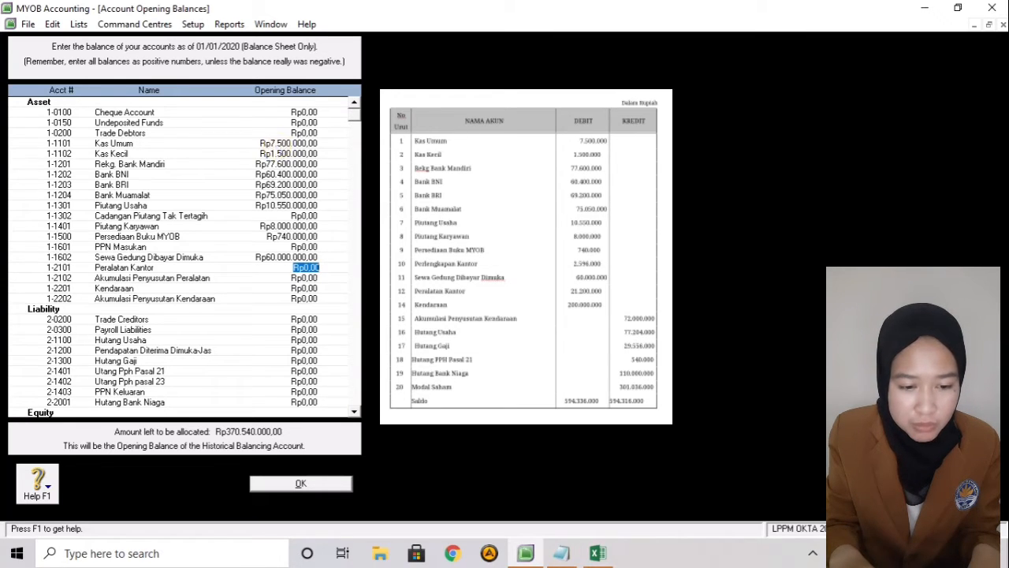
{"action": "type", "text": "212"}
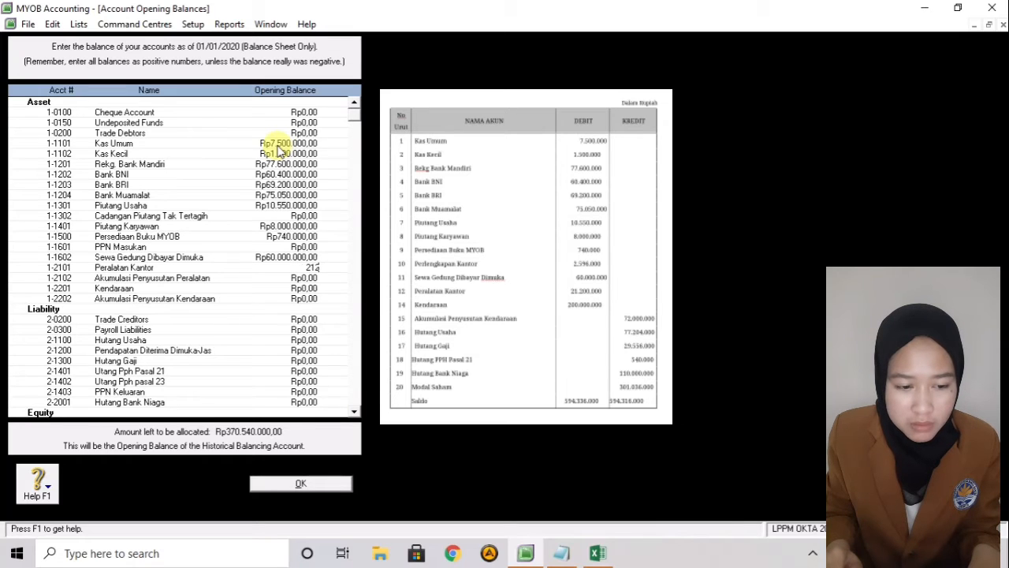
{"action": "type", "text": "00000"}
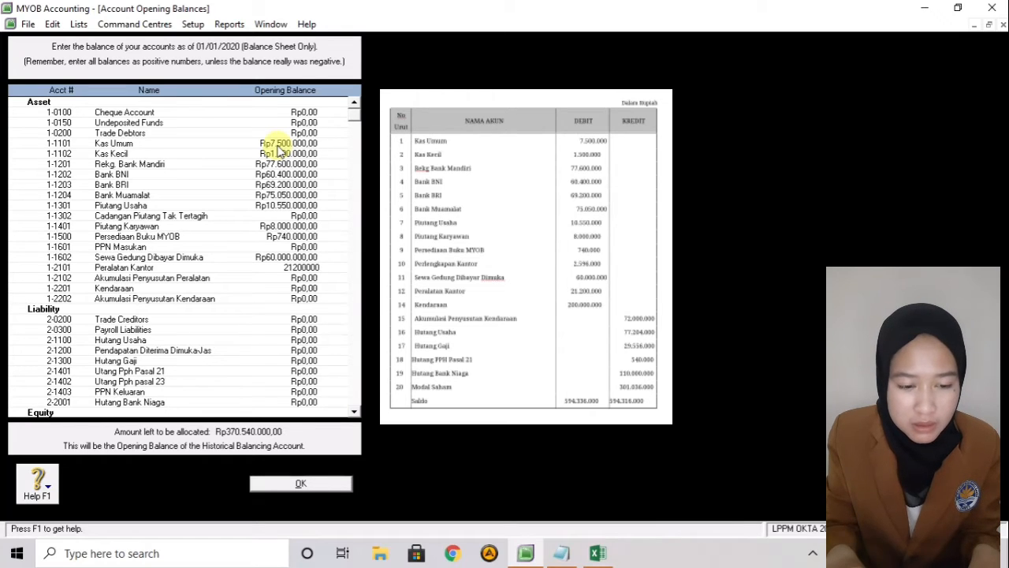
{"action": "key", "text": "Return"}
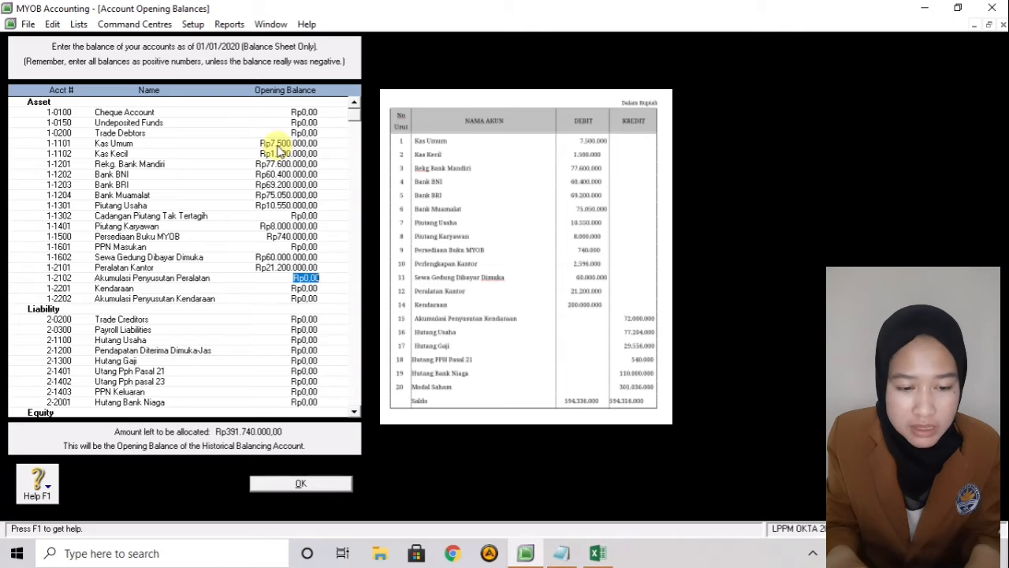
- Enter negative Akumulasi Penyusutan Peralatan, Kendaraan Rp200.000.000 and Akumulasi Penyusutan Kendaraan -72.000.000
{"action": "key", "text": "BackSpace"}
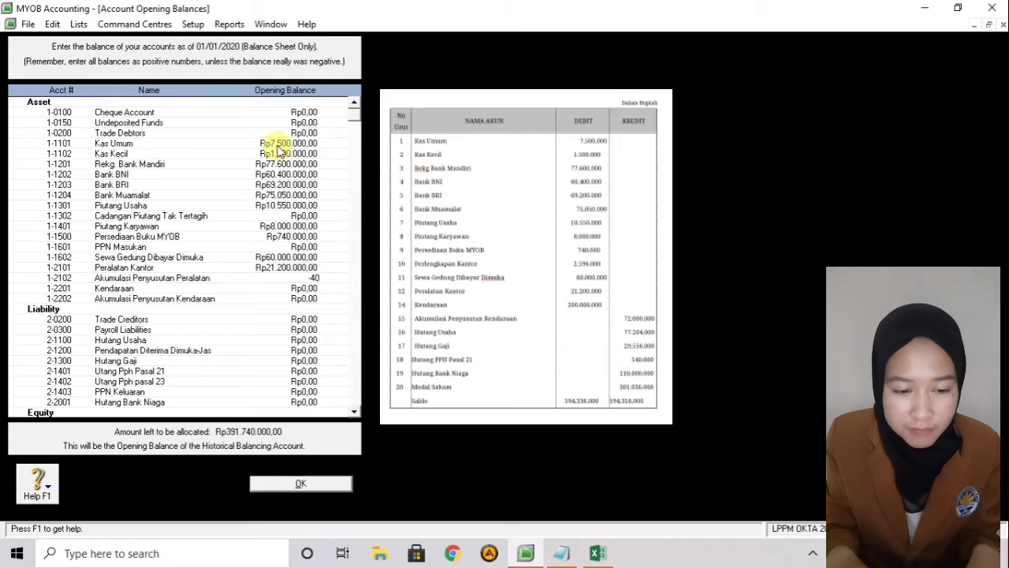
{"action": "type", "text": "0"}
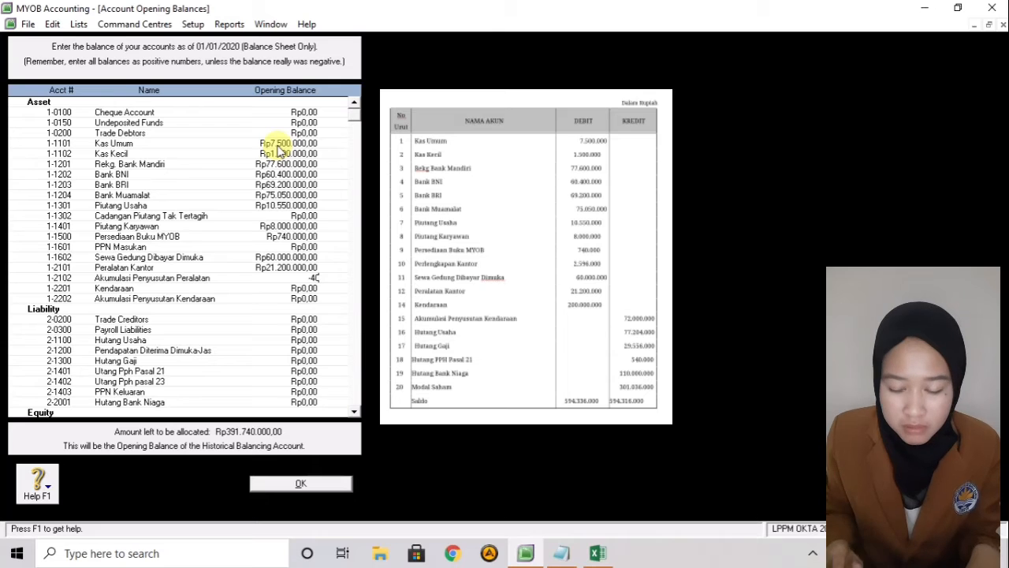
{"action": "type", "text": "00000"}
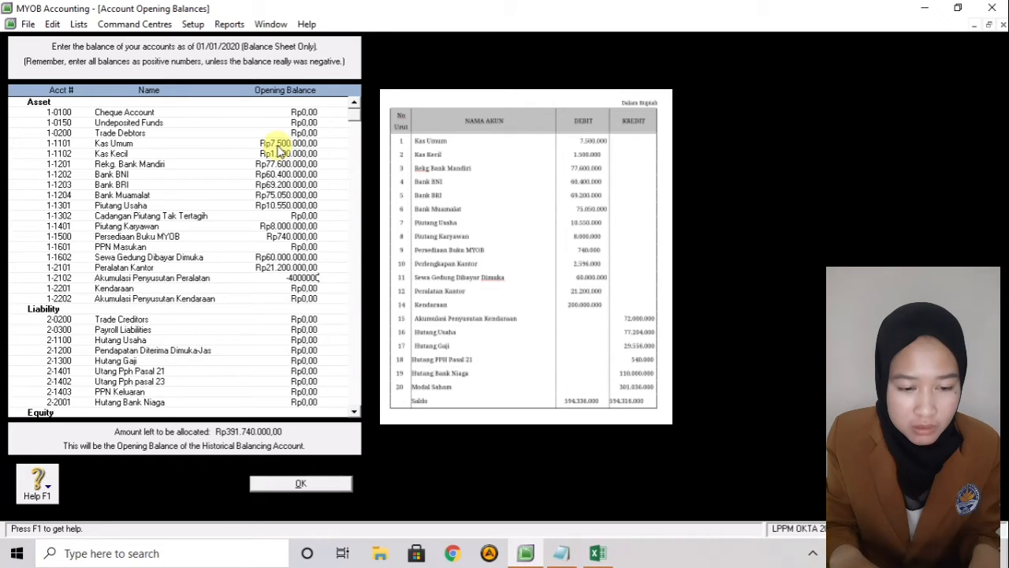
{"action": "key", "text": "Tab"}
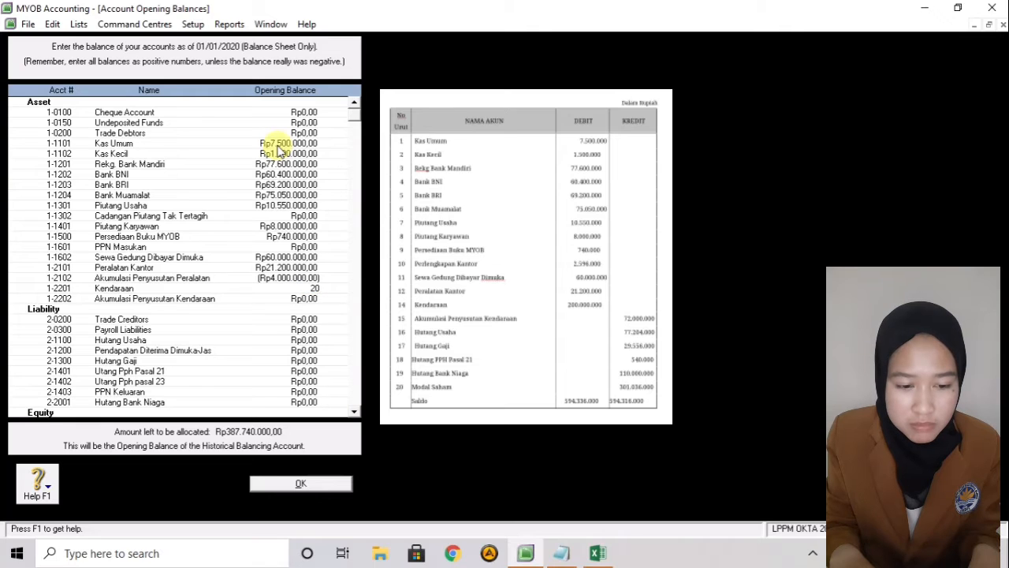
{"action": "type", "text": "20.0"}
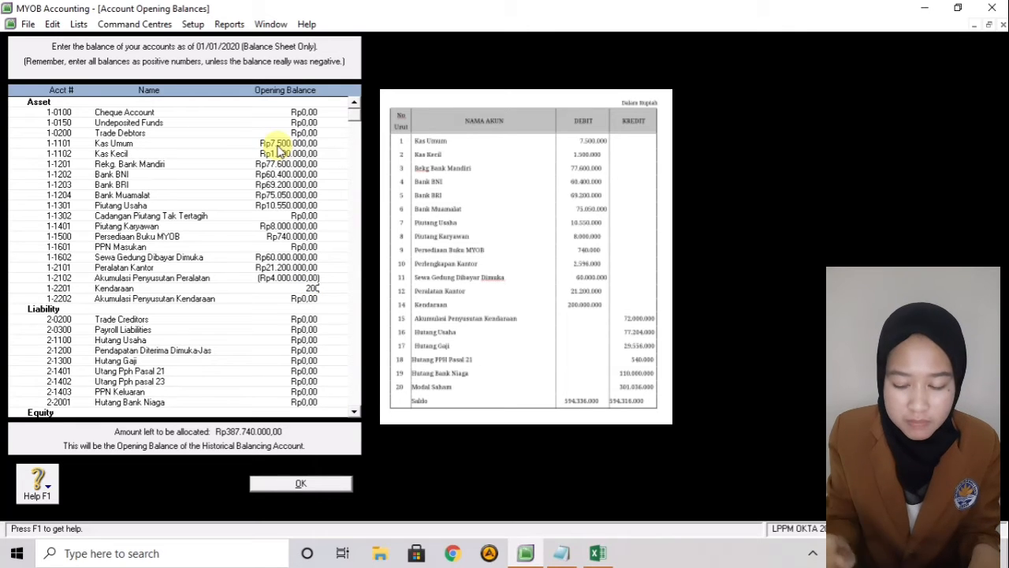
{"action": "type", "text": "00.000"}
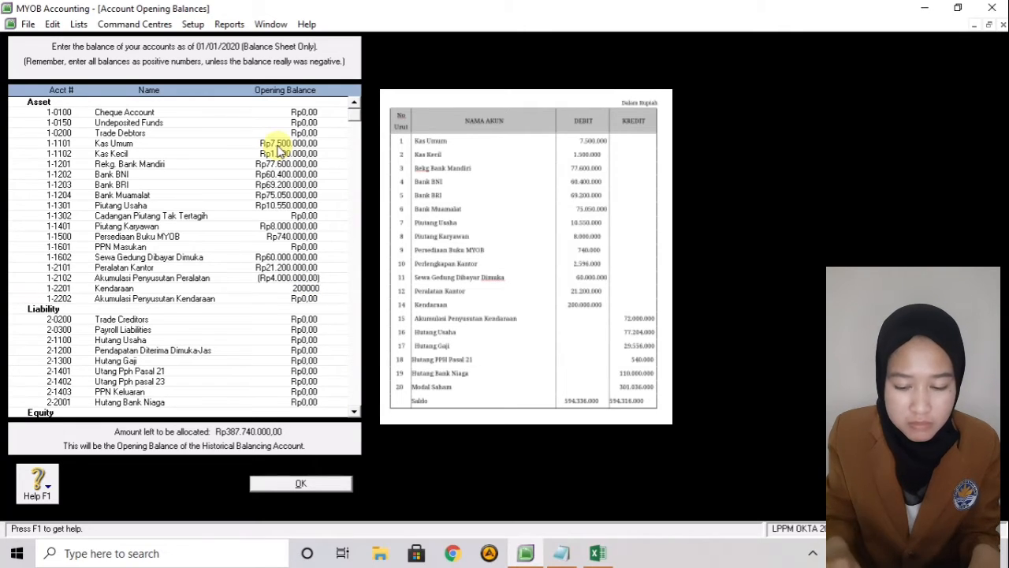
{"action": "key", "text": "Tab"}
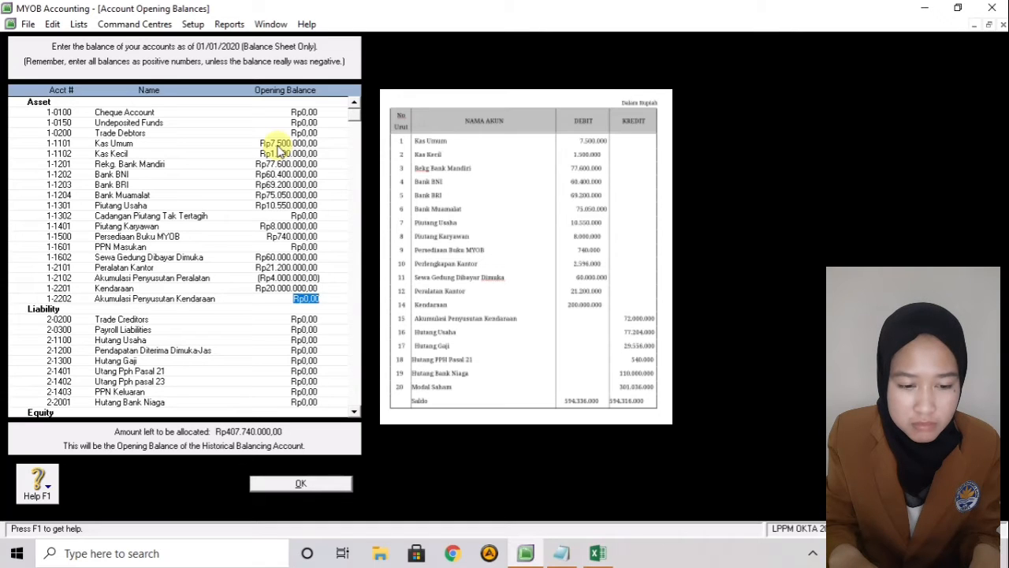
{"action": "key", "text": "shift+Tab"}
{"action": "type", "text": "200"}
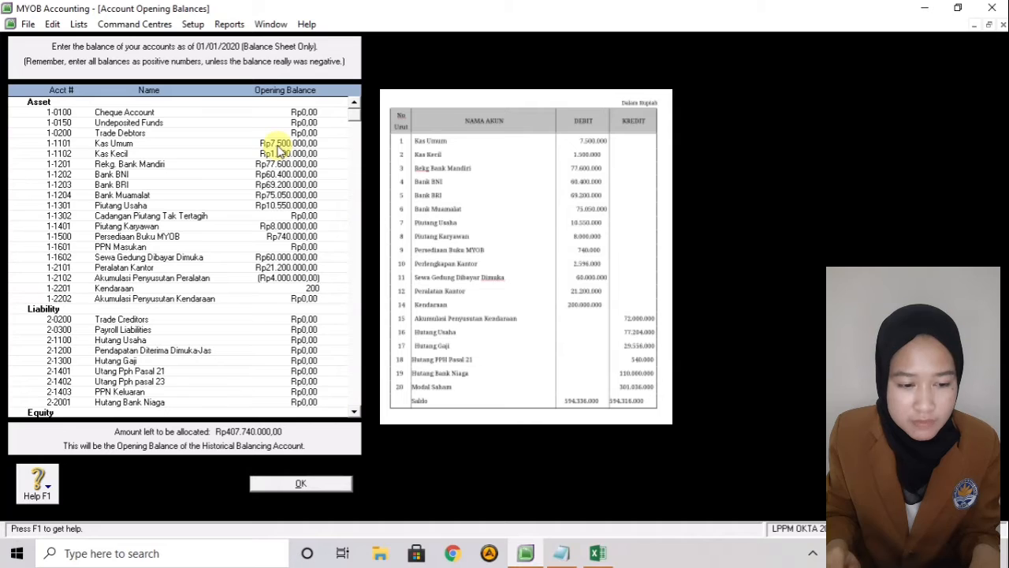
{"action": "type", "text": "000000"}
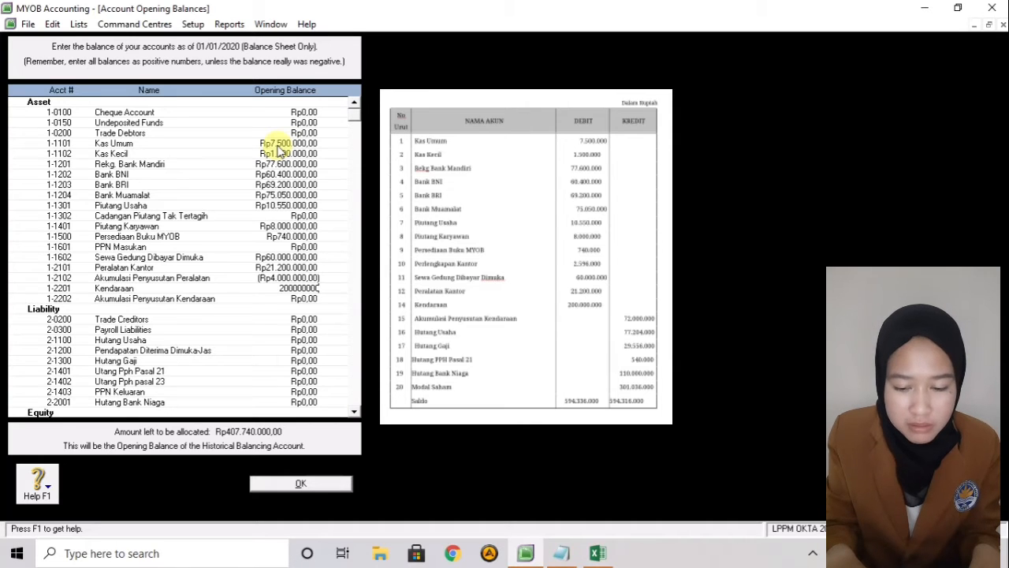
{"action": "key", "text": "Tab"}
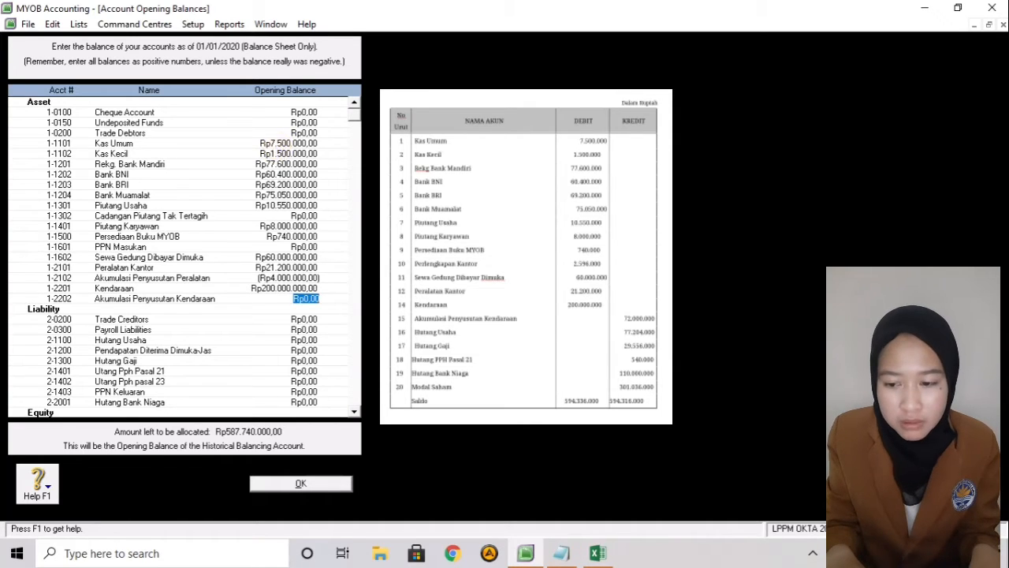
{"action": "type", "text": "-"}
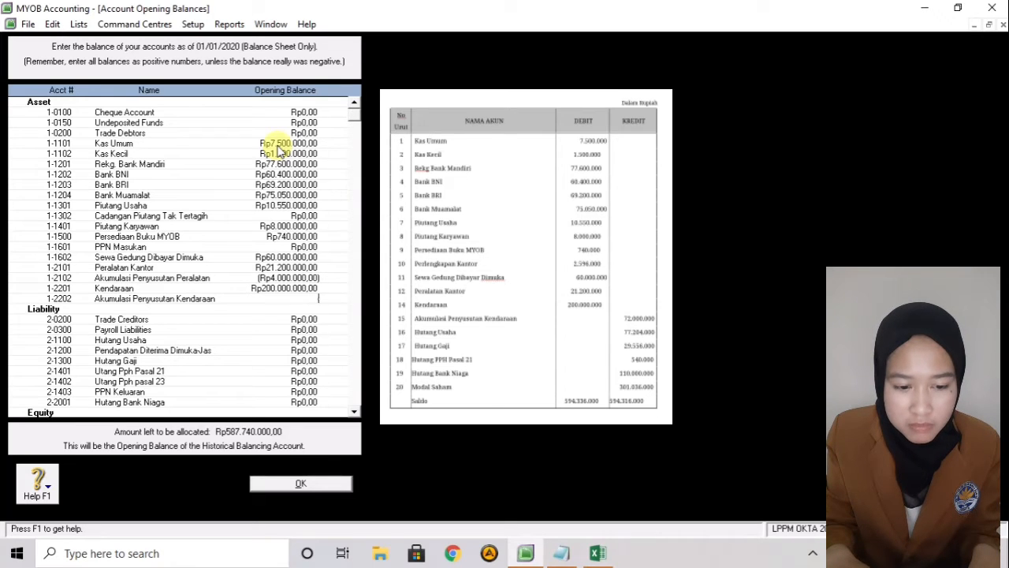
{"action": "type", "text": "72"}
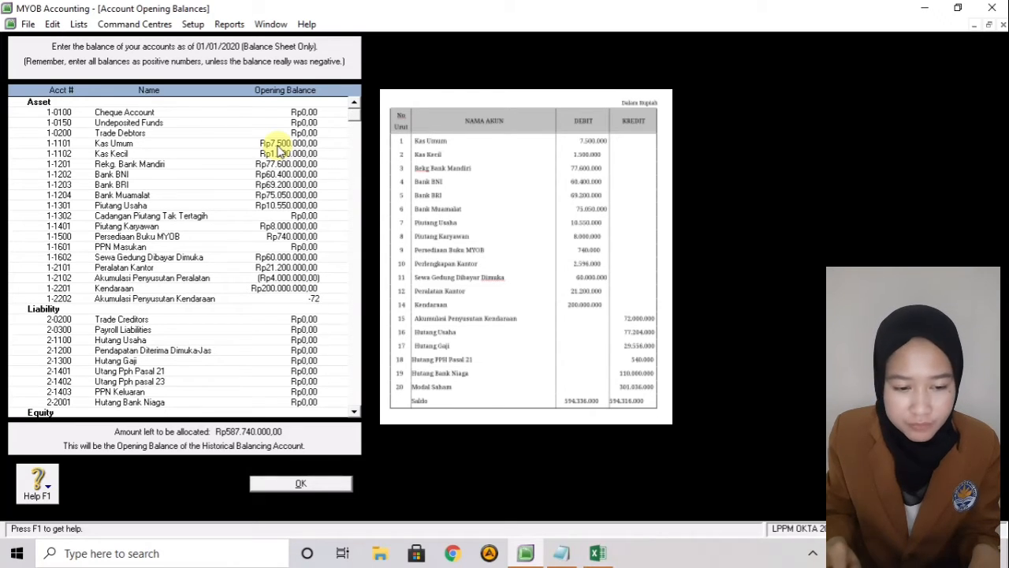
{"action": "type", "text": "000000"}
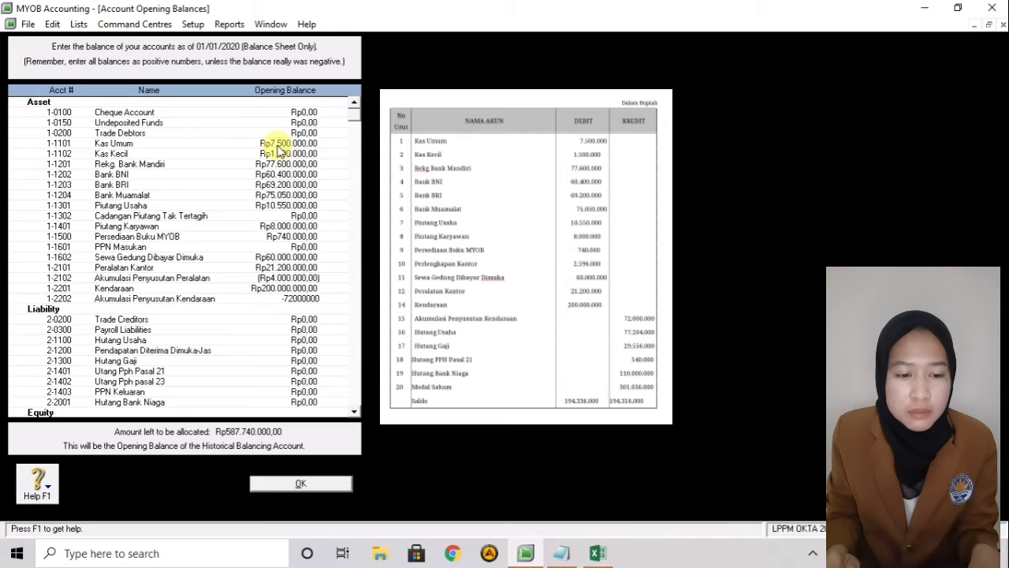
{"action": "key", "text": "Tab"}
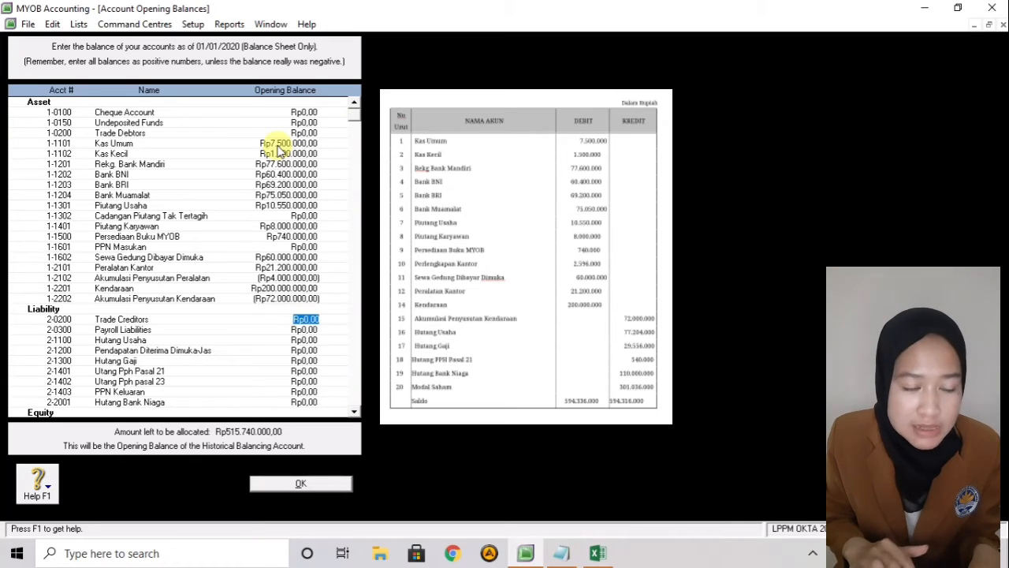
- Confirm the asset opening balances with OK, returning to the Accounts command centre
{"action": "key", "text": "Up"}
{"action": "key", "text": "Up"}
{"action": "key", "text": "Up"}
{"action": "key", "text": "Up"}
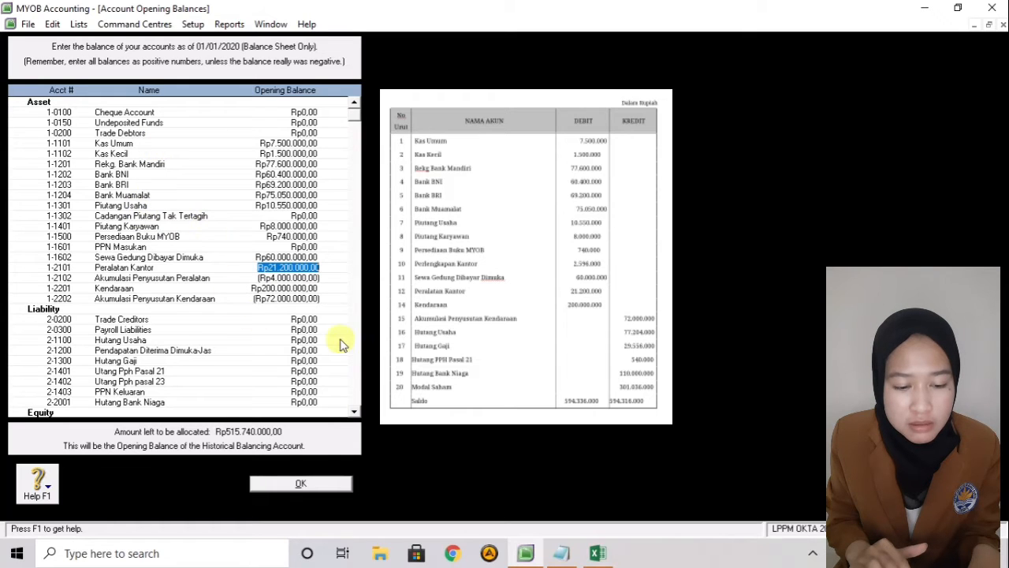
{"action": "left_click", "coordinate": [303, 484]}
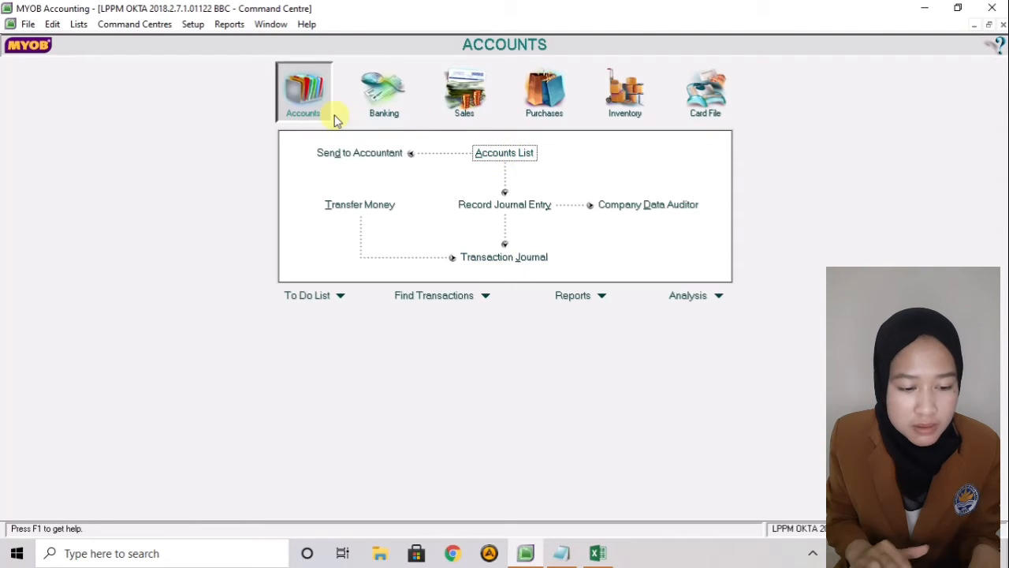
- Create a new Other Current Asset account numbered 1-1501
{"action": "left_click", "coordinate": [523, 156]}
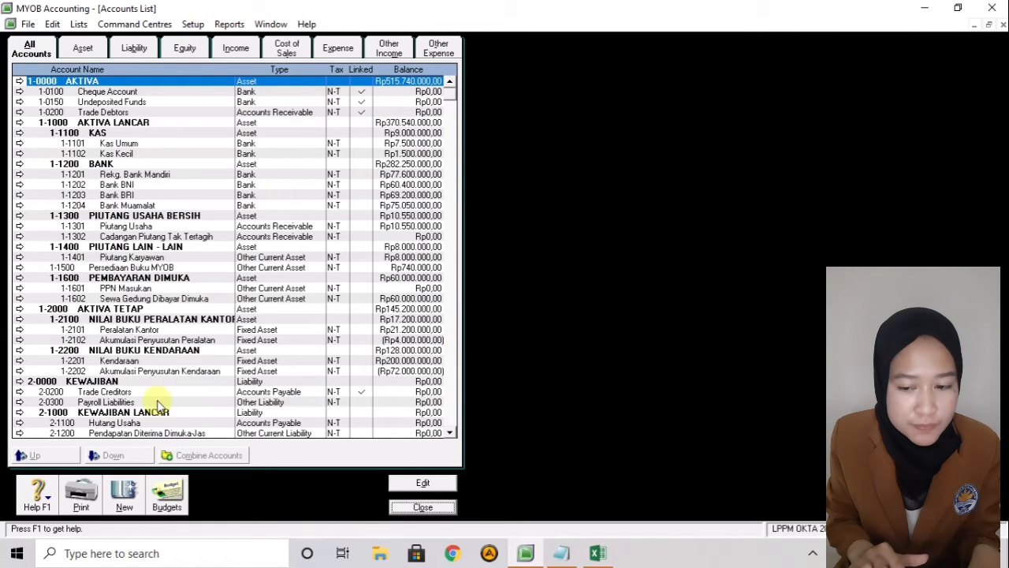
{"action": "left_click", "coordinate": [125, 497]}
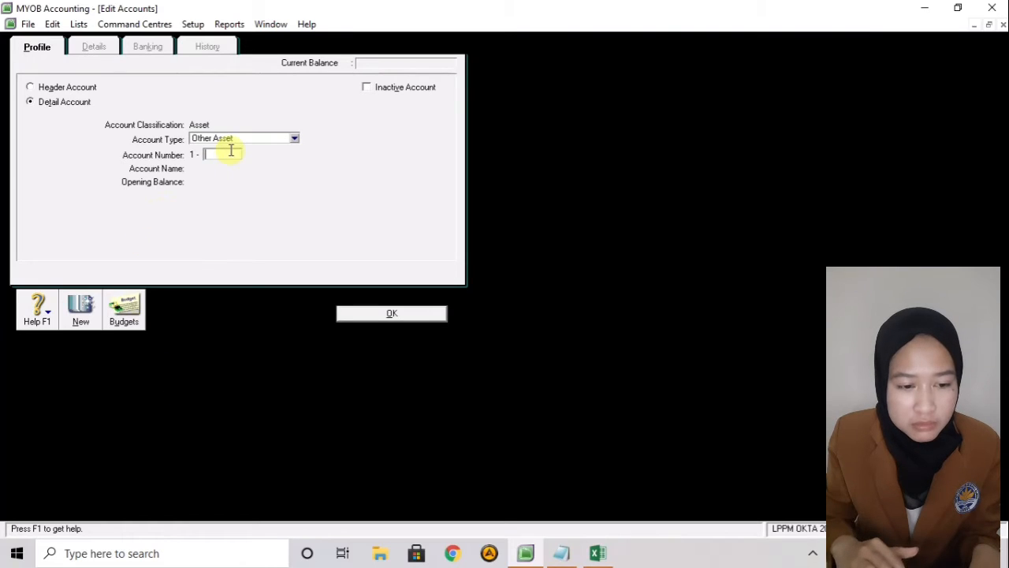
{"action": "type", "text": "1"}
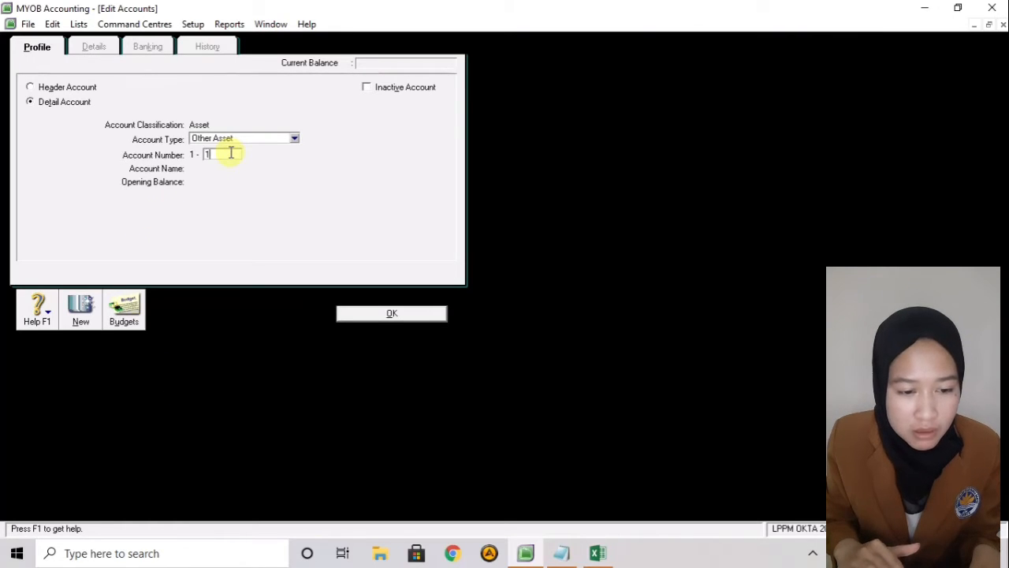
{"action": "left_click", "coordinate": [253, 139]}
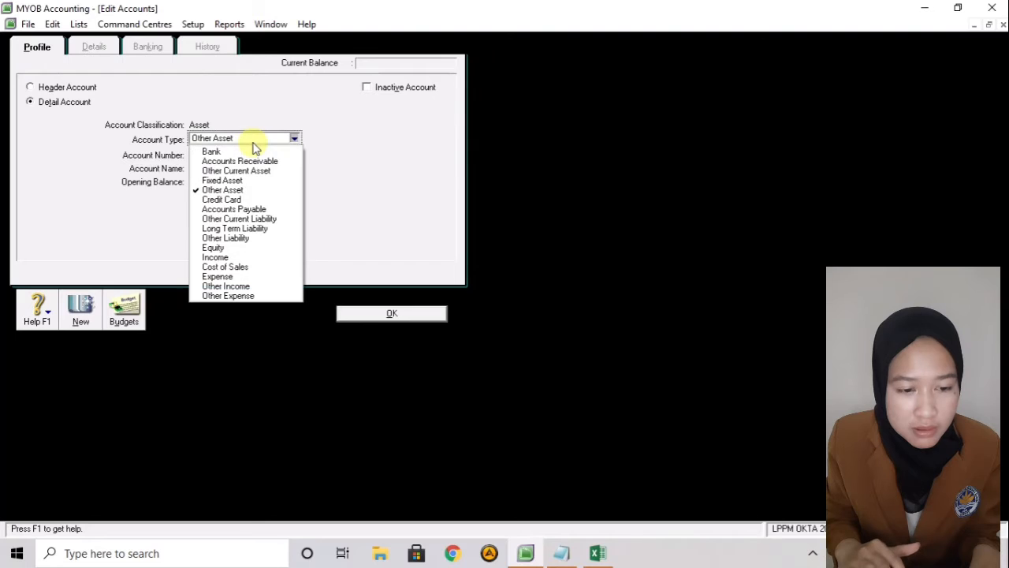
{"action": "left_click", "coordinate": [246, 171]}
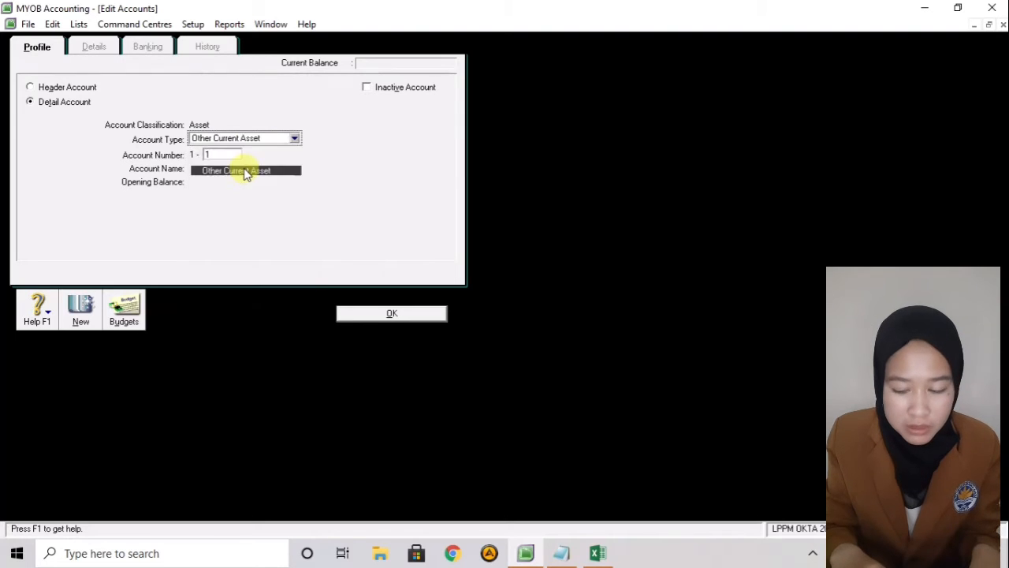
{"action": "left_click", "coordinate": [222, 156]}
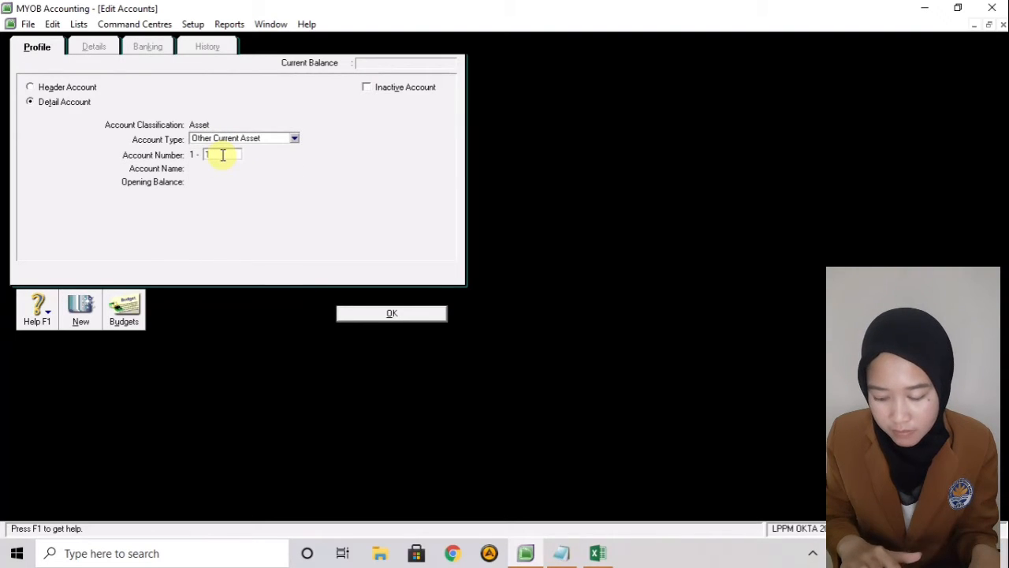
{"action": "type", "text": "1501"}
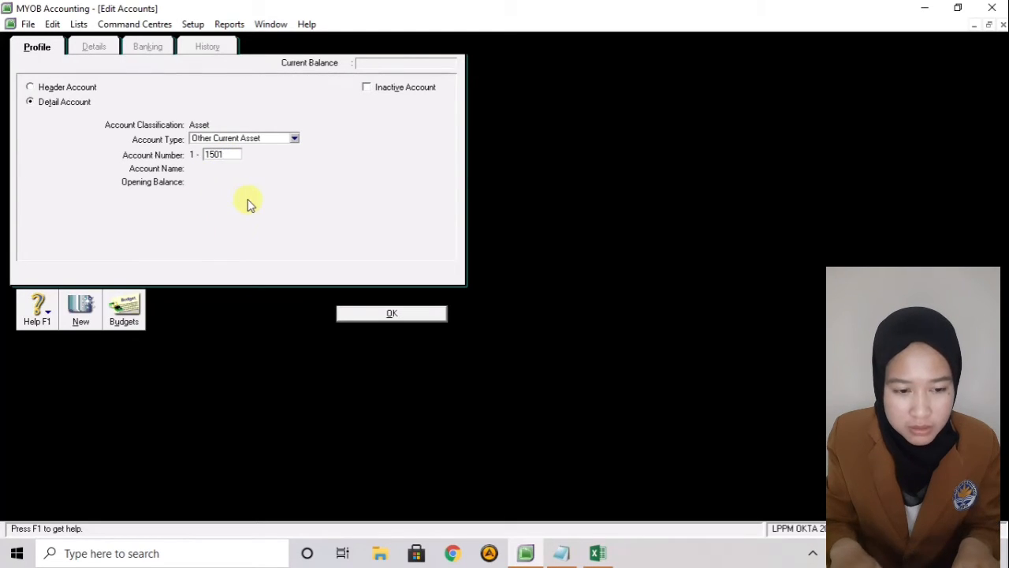
{"action": "key", "text": "Tab"}
- Name the new account 'Perlengkapan Kantor'
{"action": "key", "text": "BackSpace"}
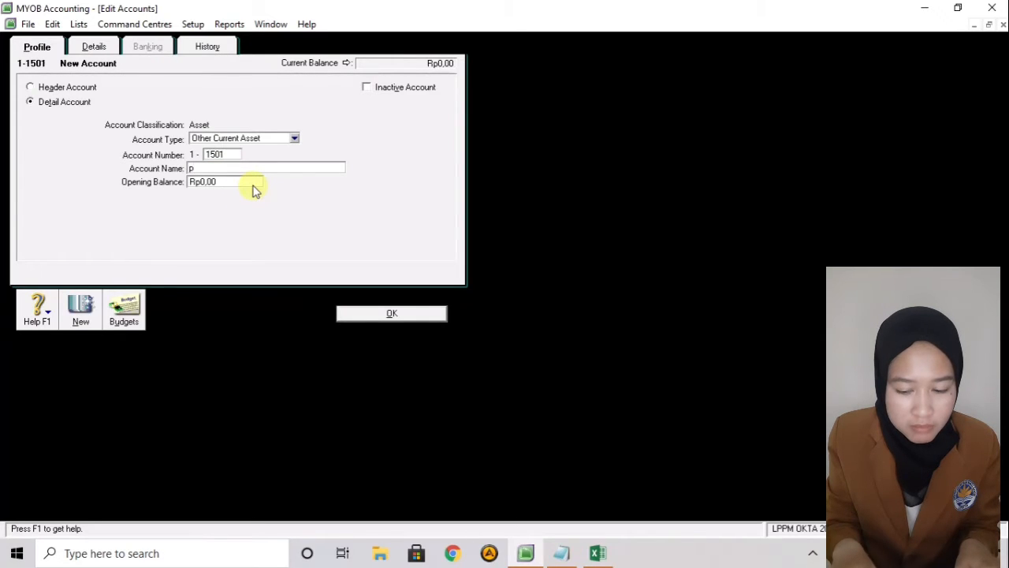
{"action": "key", "text": "BackSpace"}
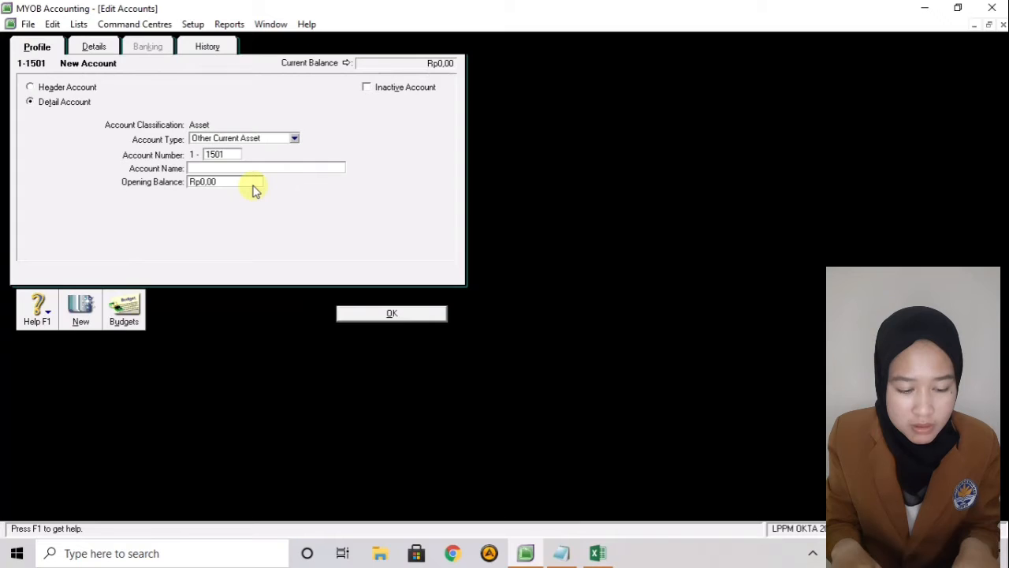
{"action": "type", "text": "p"}
{"action": "key", "text": "BackSpace"}
{"action": "type", "text": "P"}
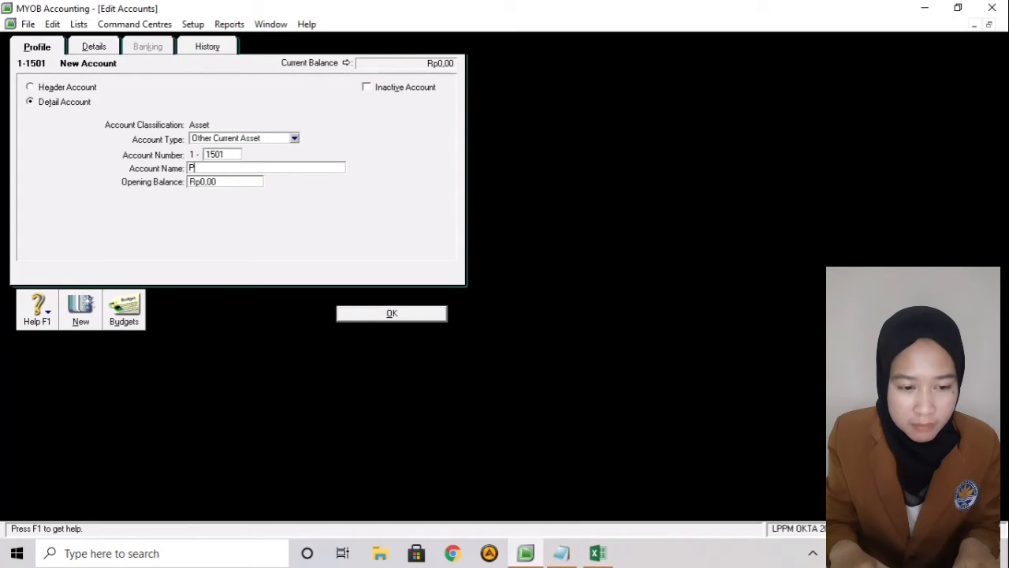
{"action": "type", "text": "er"}
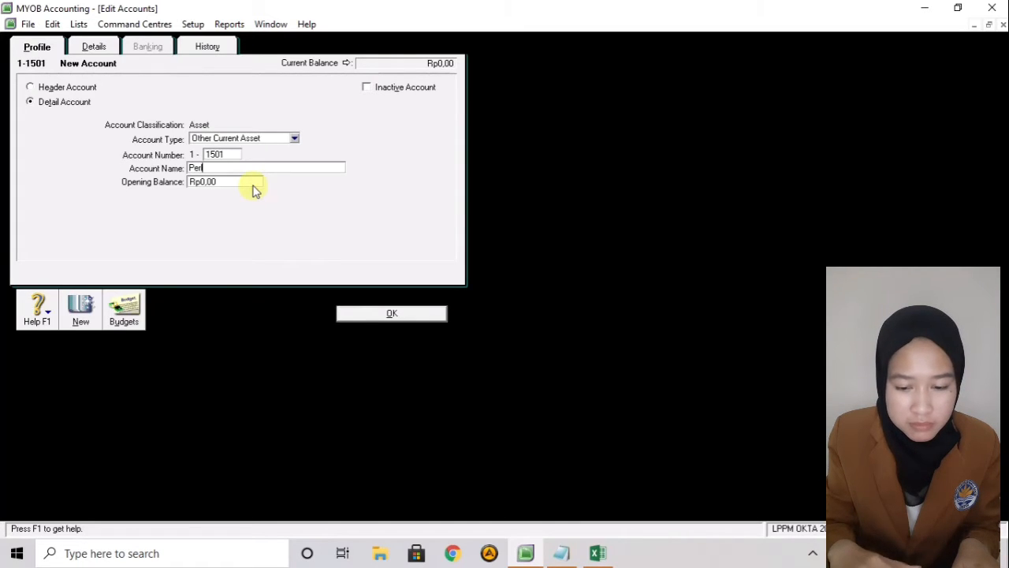
{"action": "type", "text": "lengkap"}
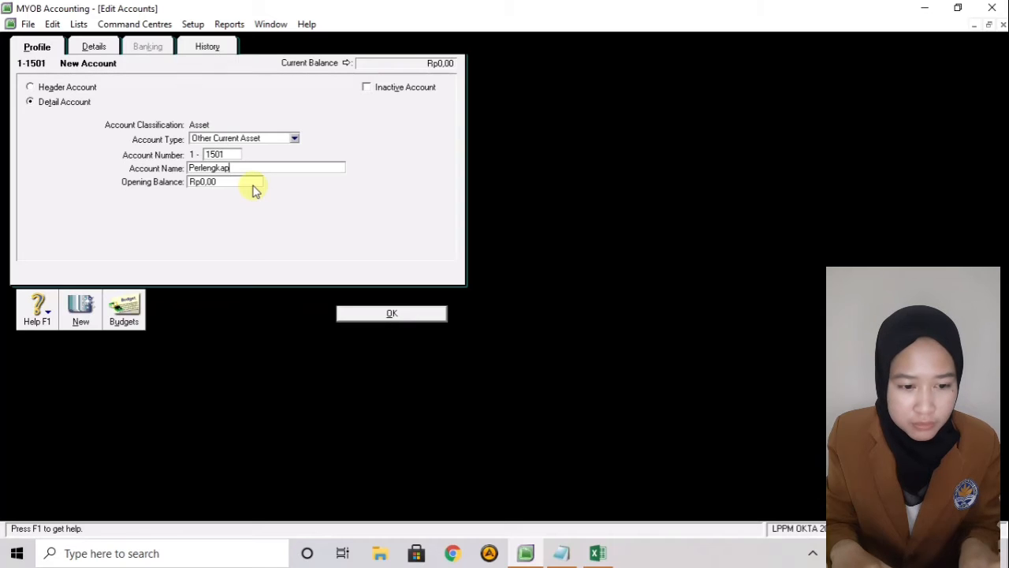
{"action": "type", "text": "an Kantor"}
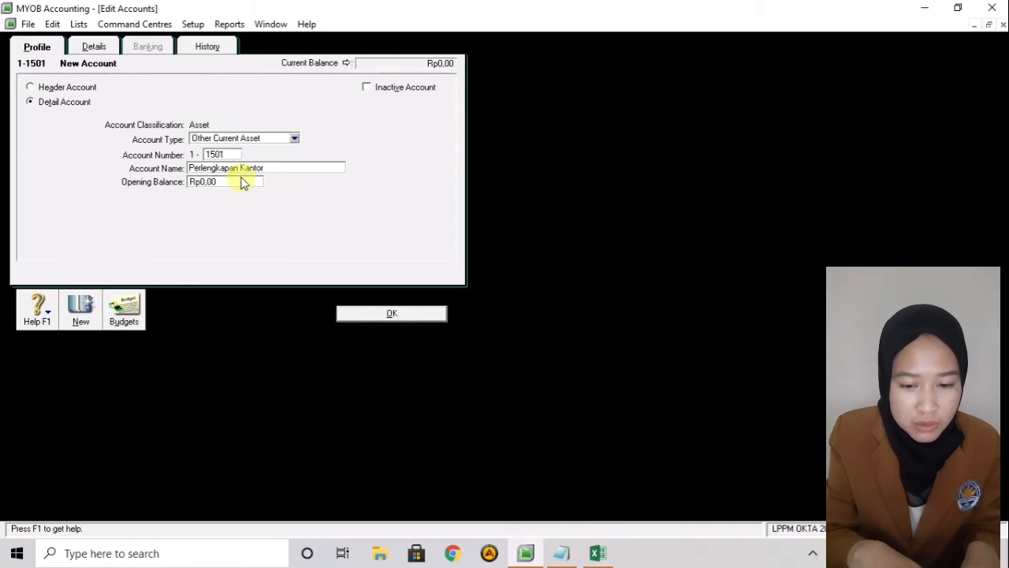
{"action": "key", "text": "Tab"}
- Give it a Rp2.596.000,00 opening balance, save it and close the accounts list
{"action": "key", "text": "BackSpace"}
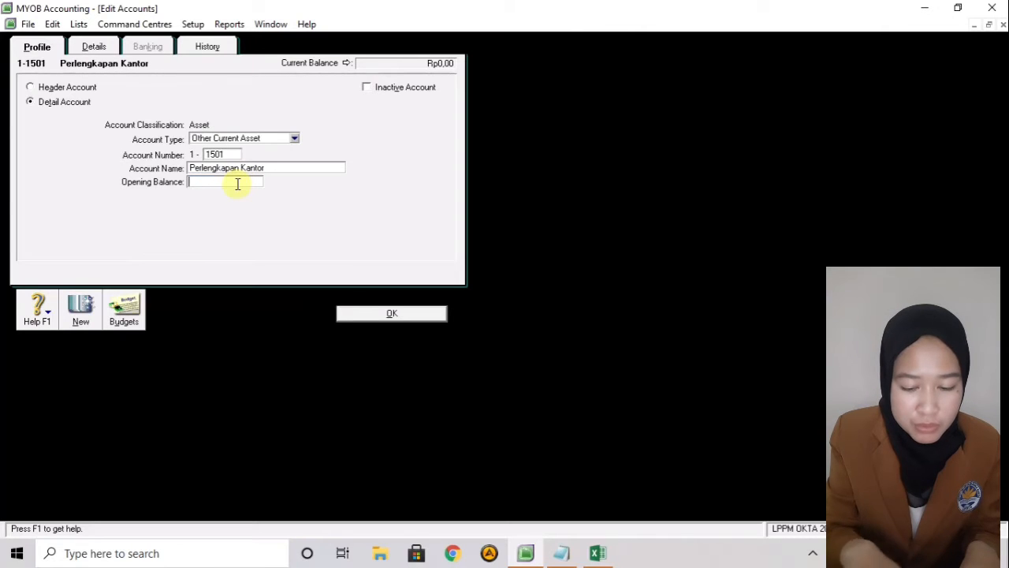
{"action": "type", "text": "25"}
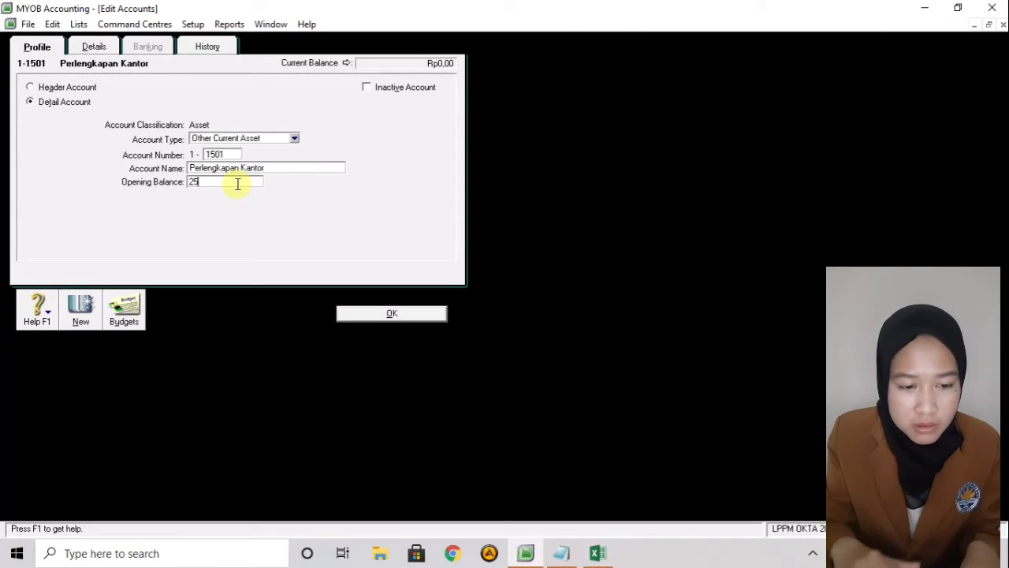
{"action": "type", "text": "96000"}
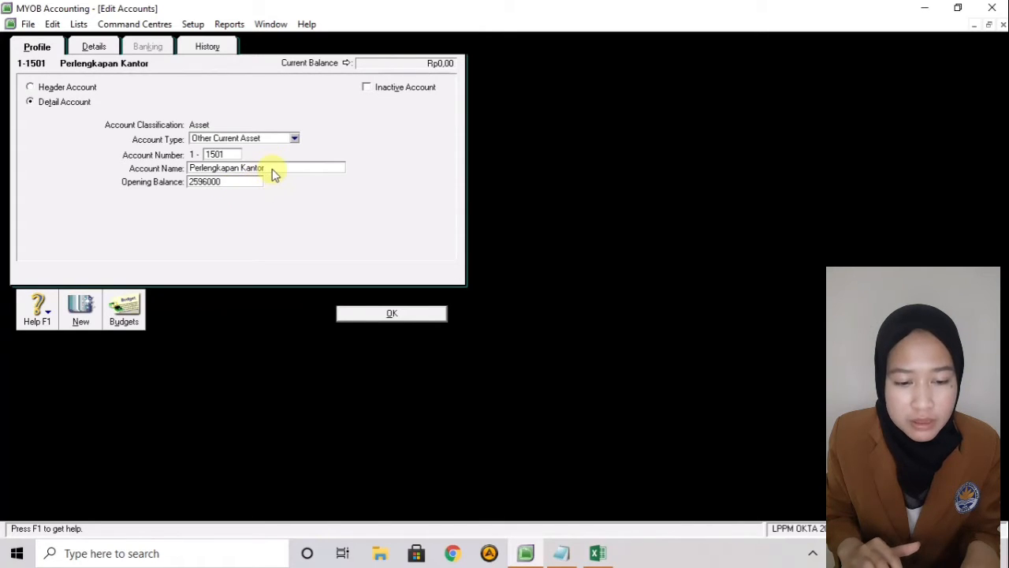
{"action": "left_click", "coordinate": [273, 169]}
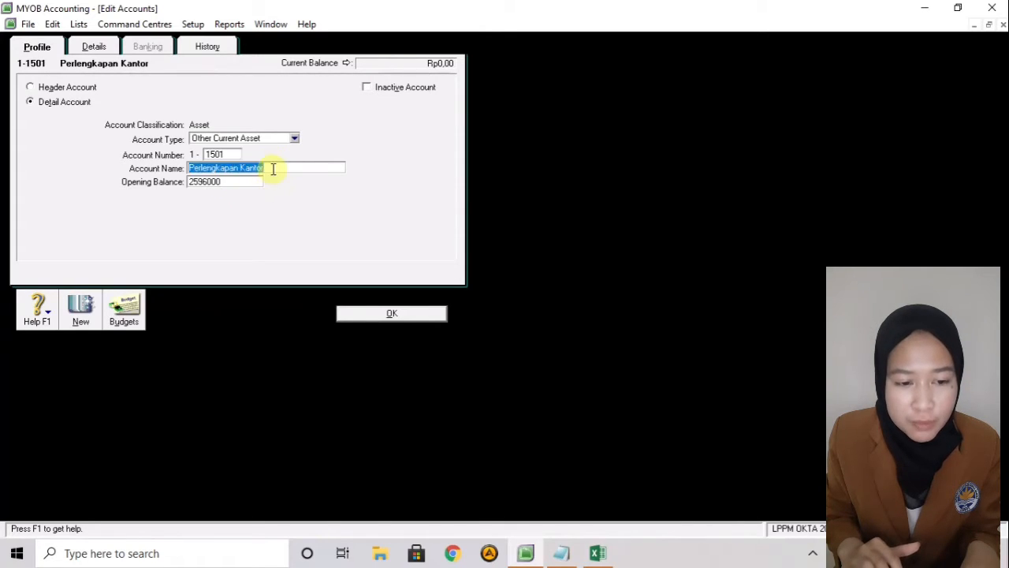
{"action": "left_click", "coordinate": [394, 315]}
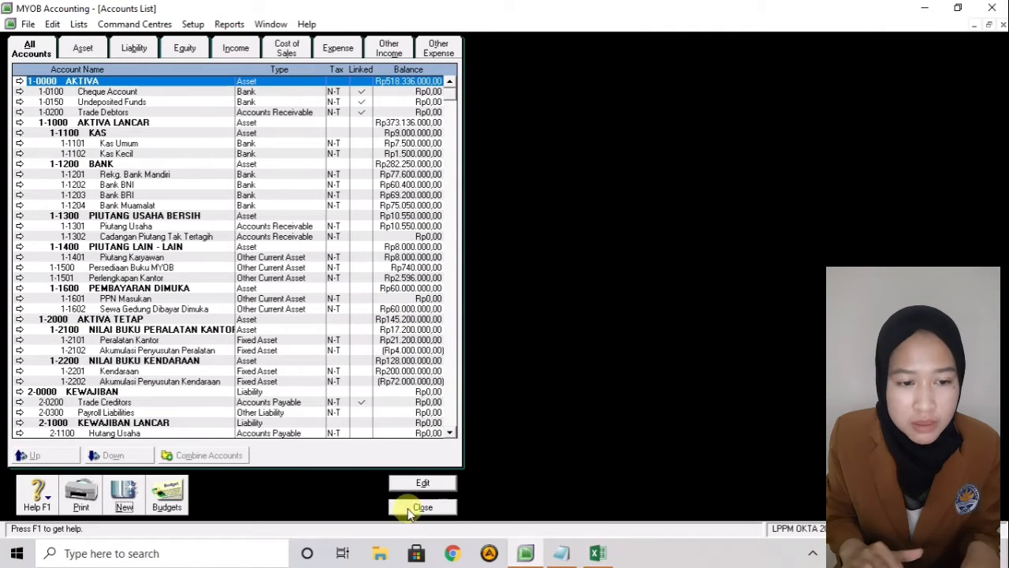
{"action": "left_click", "coordinate": [421, 507]}
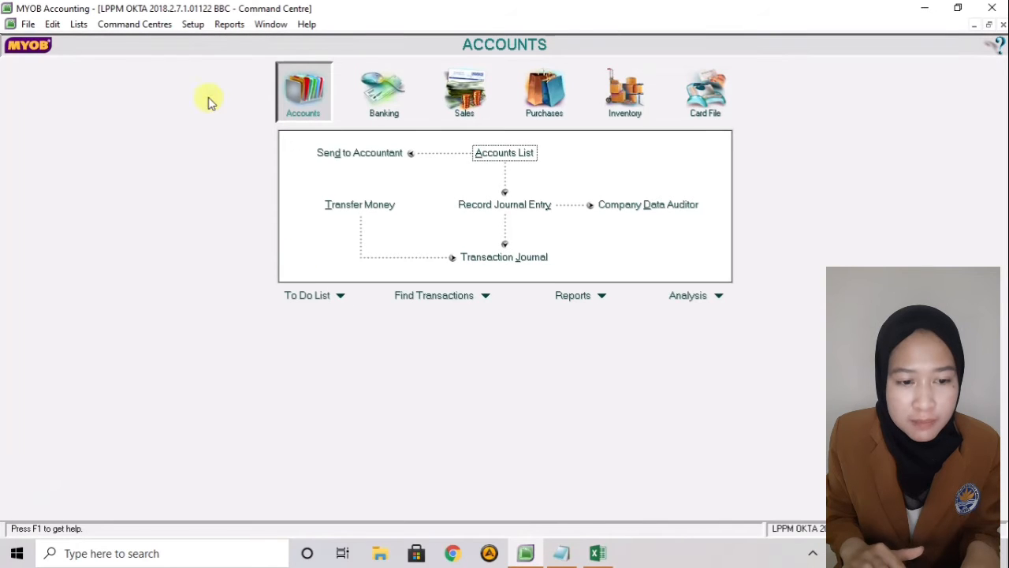
- Reopen Account Opening Balances, now showing Perlengkapan Kantor at Rp2.596.000,00
{"action": "left_click", "coordinate": [194, 24]}
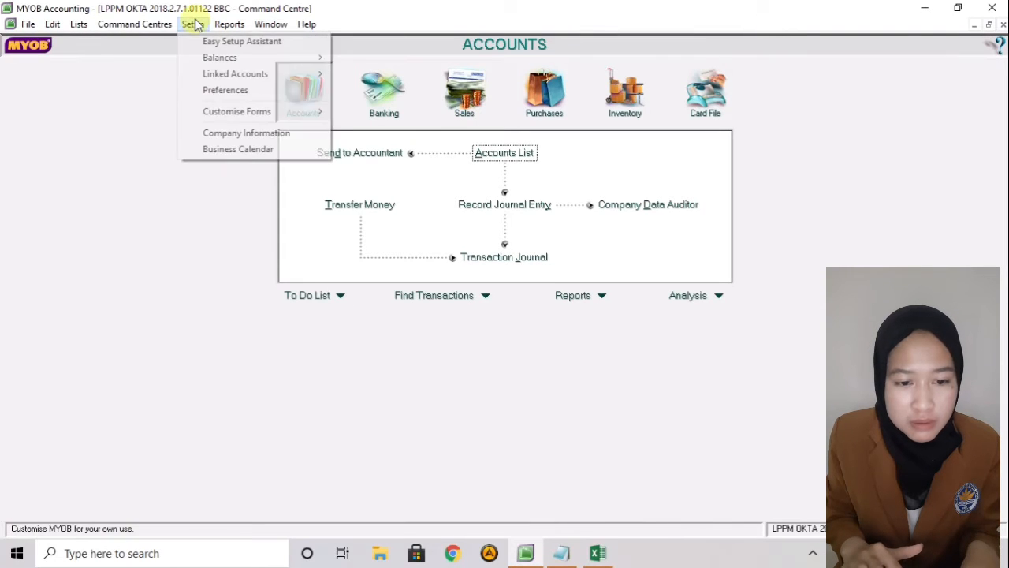
{"action": "mouse_move", "coordinate": [215, 59]}
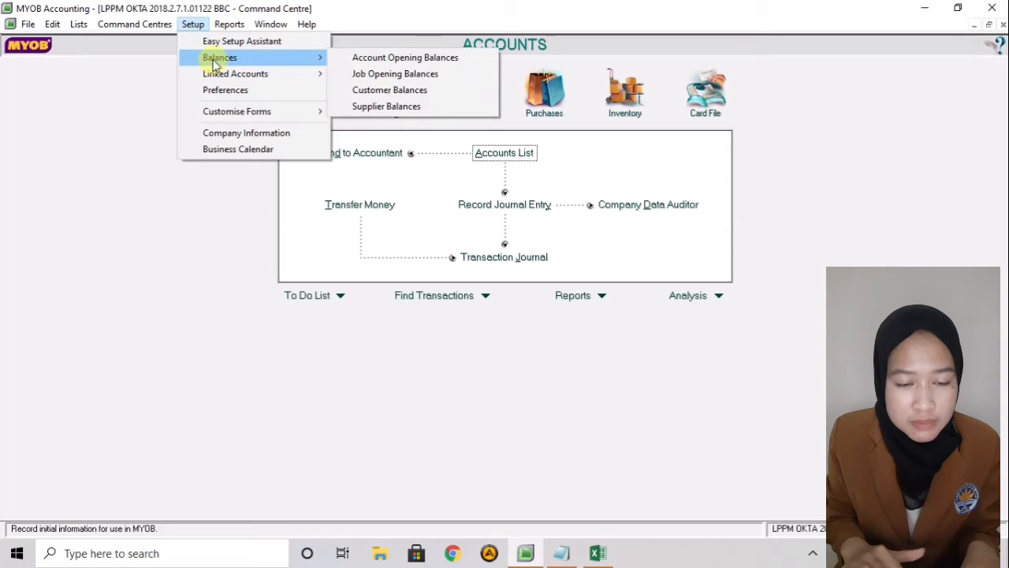
{"action": "left_click", "coordinate": [387, 59]}
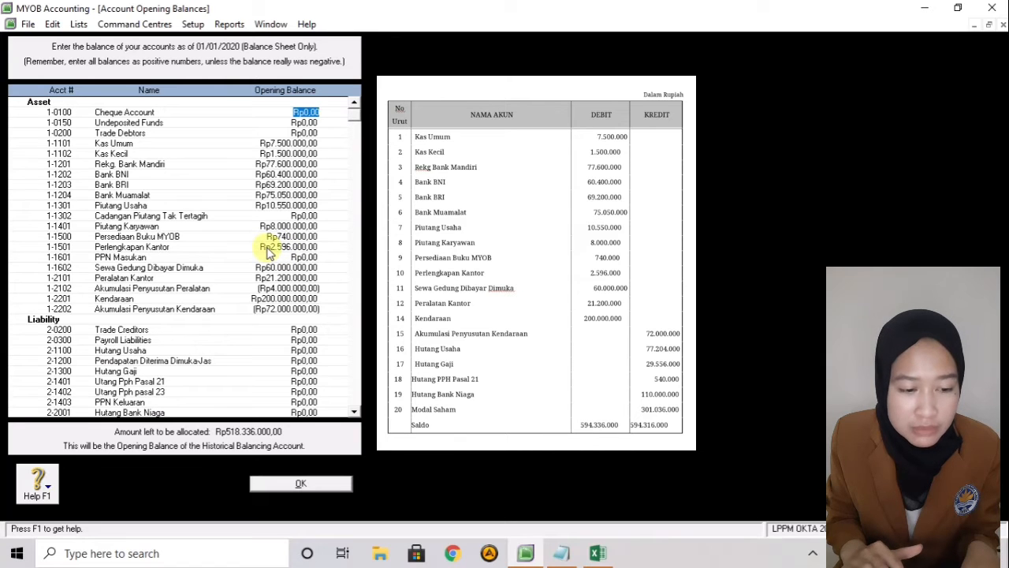
- Enter Hutang Usaha Rp77.204.000 and Hutang Gaji Rp29.556.000 opening balances
{"action": "left_click", "coordinate": [233, 333]}
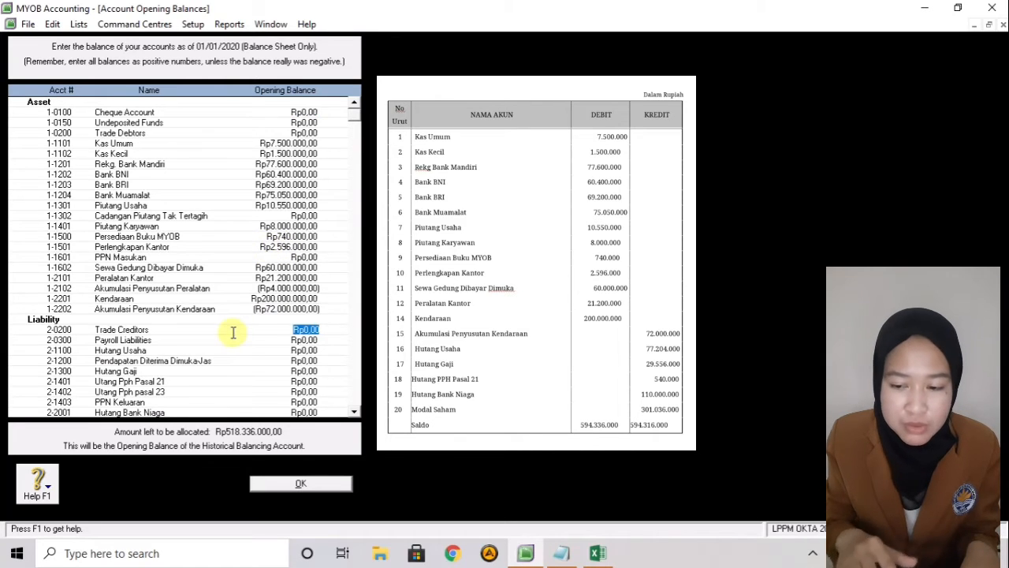
{"action": "left_click", "coordinate": [246, 350]}
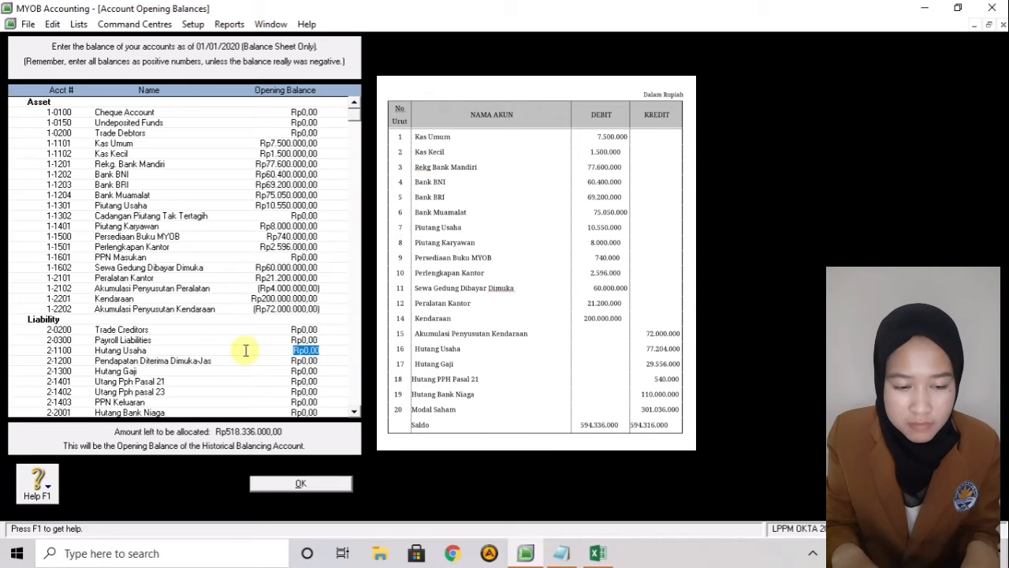
{"action": "type", "text": "77."}
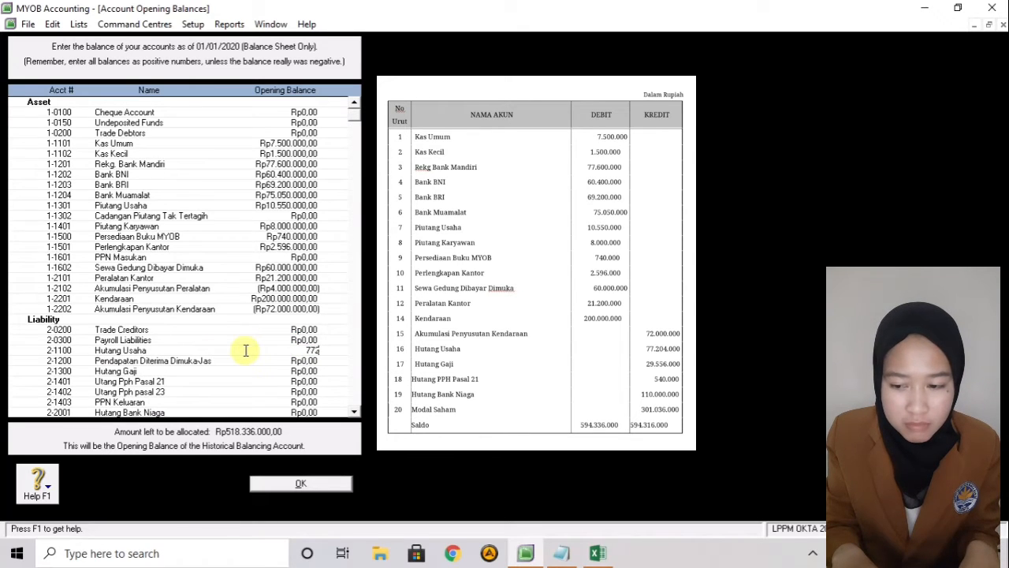
{"action": "type", "text": "204"}
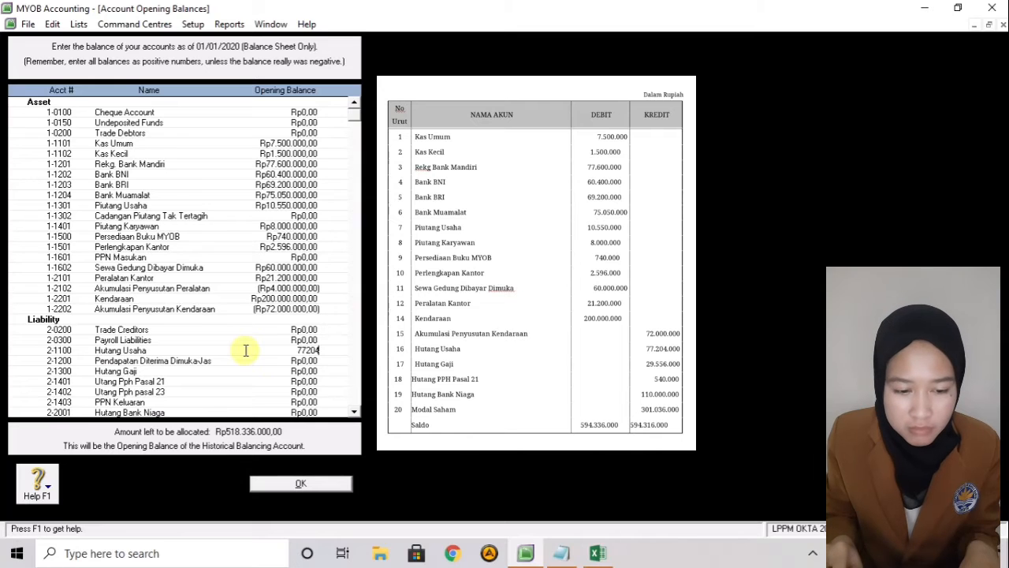
{"action": "type", "text": ".000"}
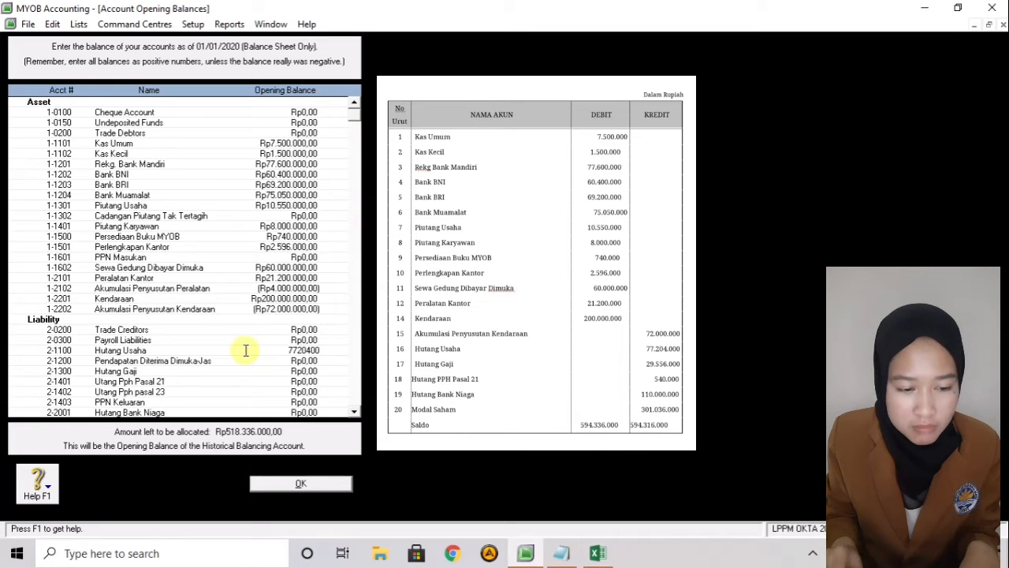
{"action": "key", "text": "Tab"}
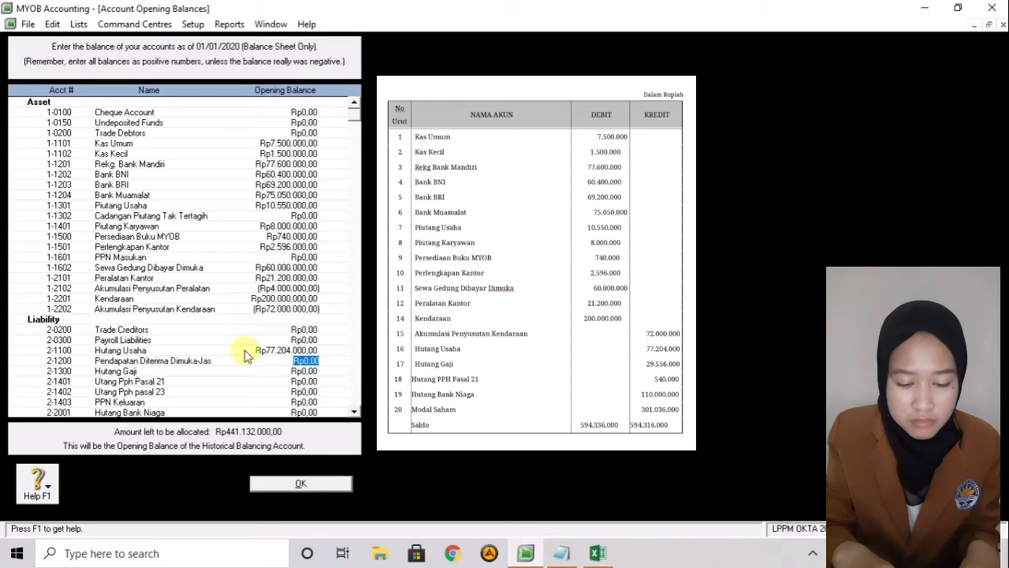
{"action": "key", "text": "Tab"}
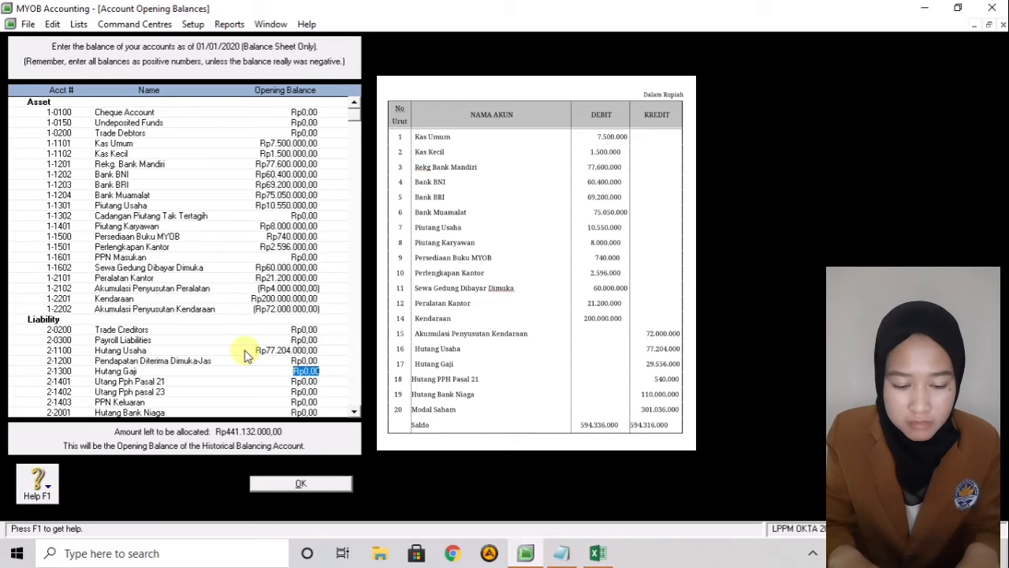
{"action": "type", "text": "2"}
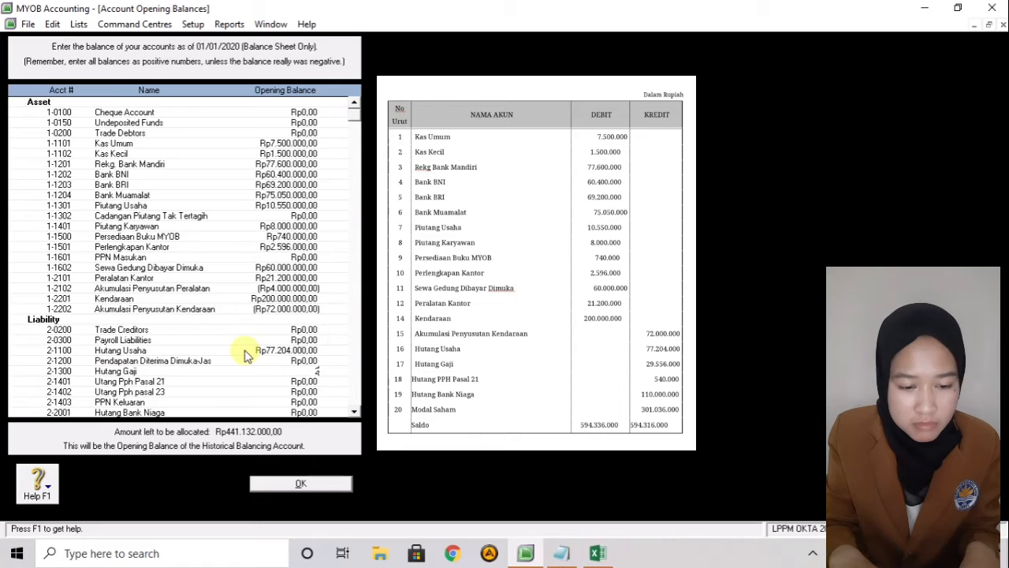
{"action": "type", "text": "9.55"}
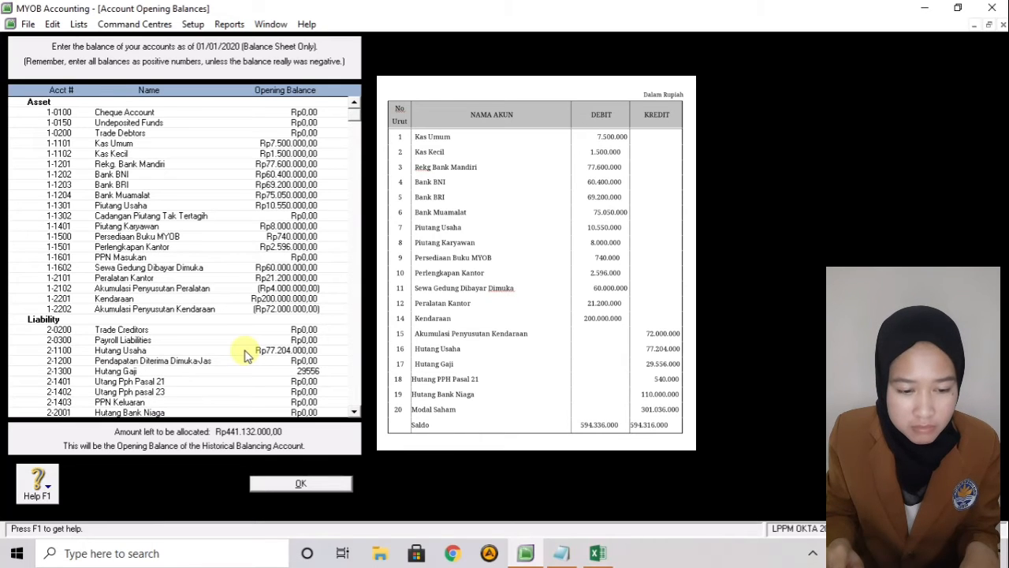
{"action": "type", "text": "6.999"}
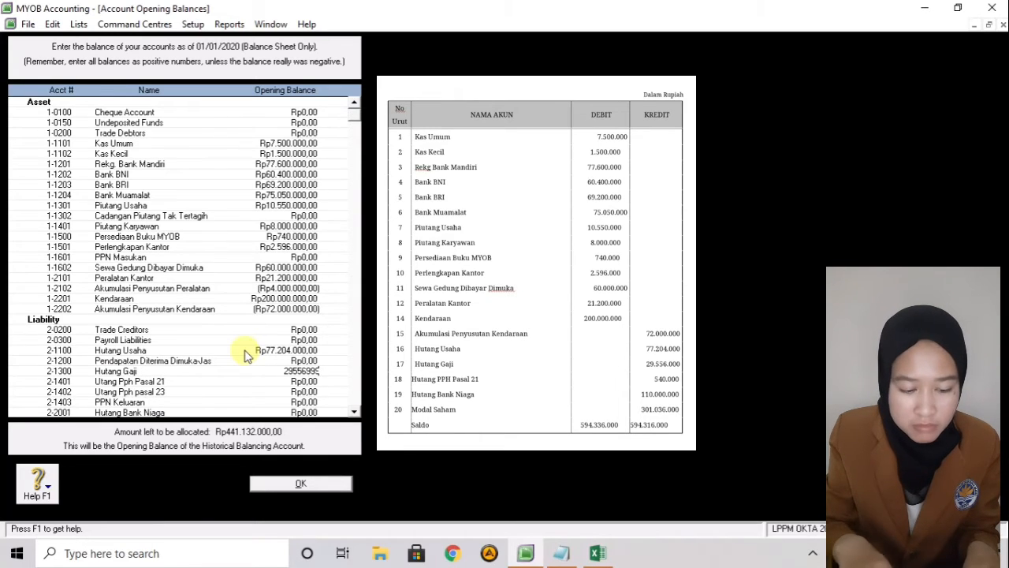
{"action": "key", "text": "Tab"}
{"action": "key", "text": "shift+Tab"}
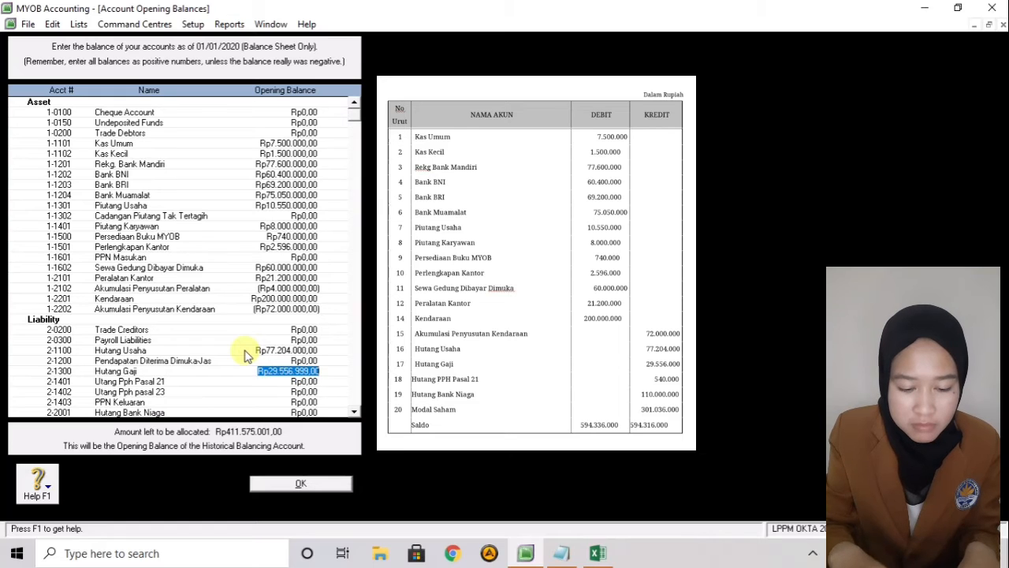
{"action": "key", "text": "BackSpace"}
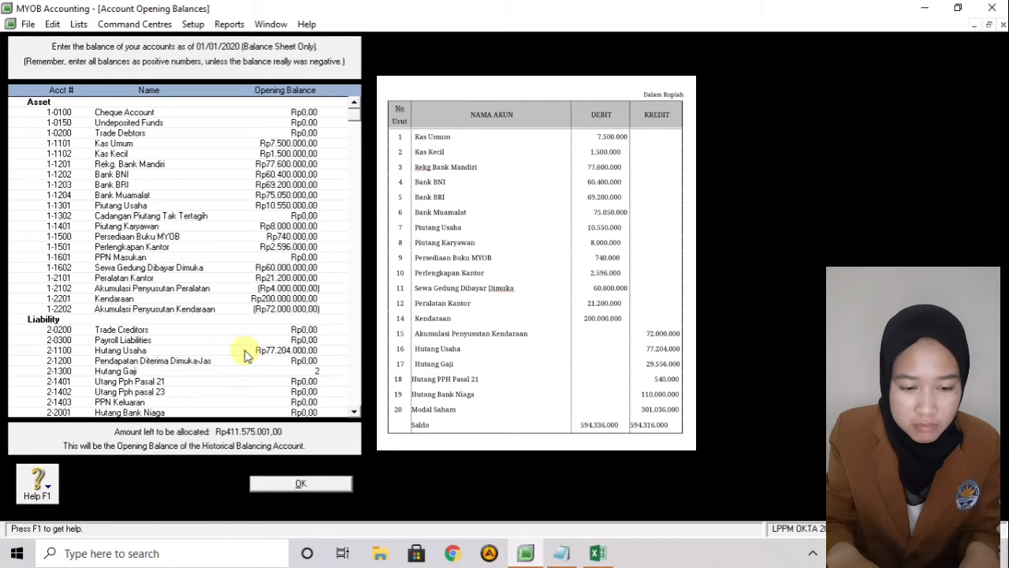
{"action": "type", "text": "29556"}
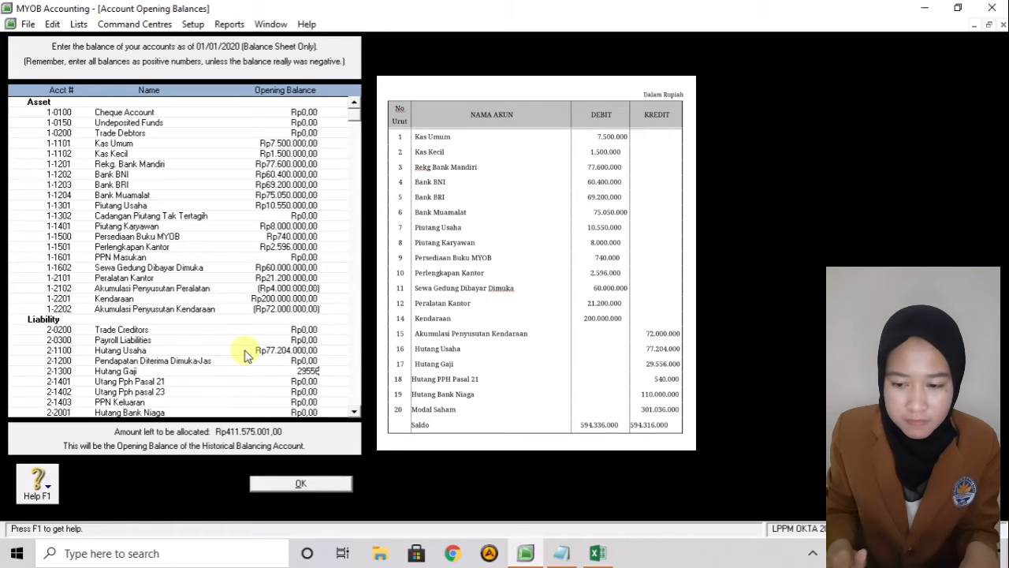
{"action": "type", "text": "000"}
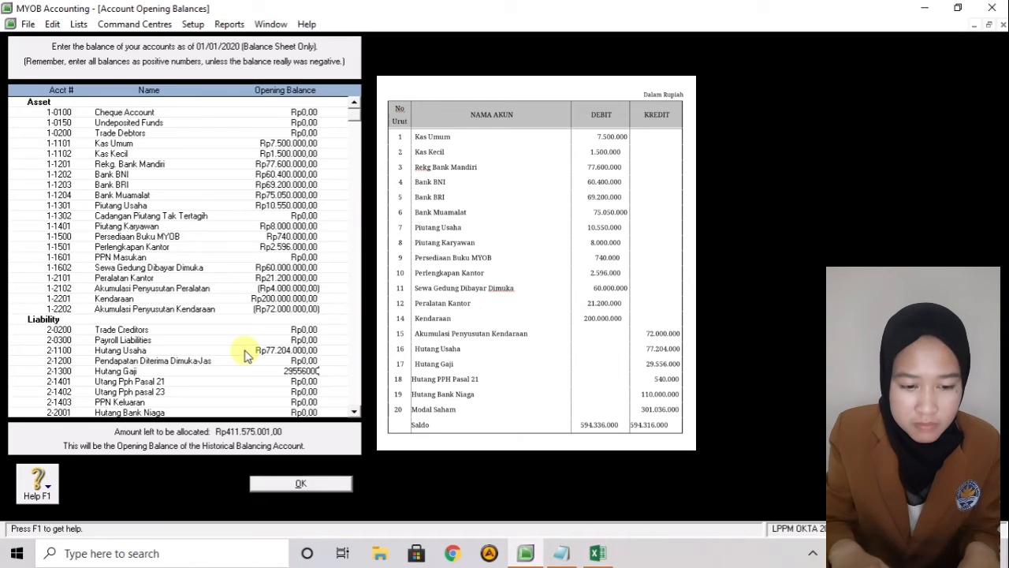
{"action": "key", "text": "Tab"}
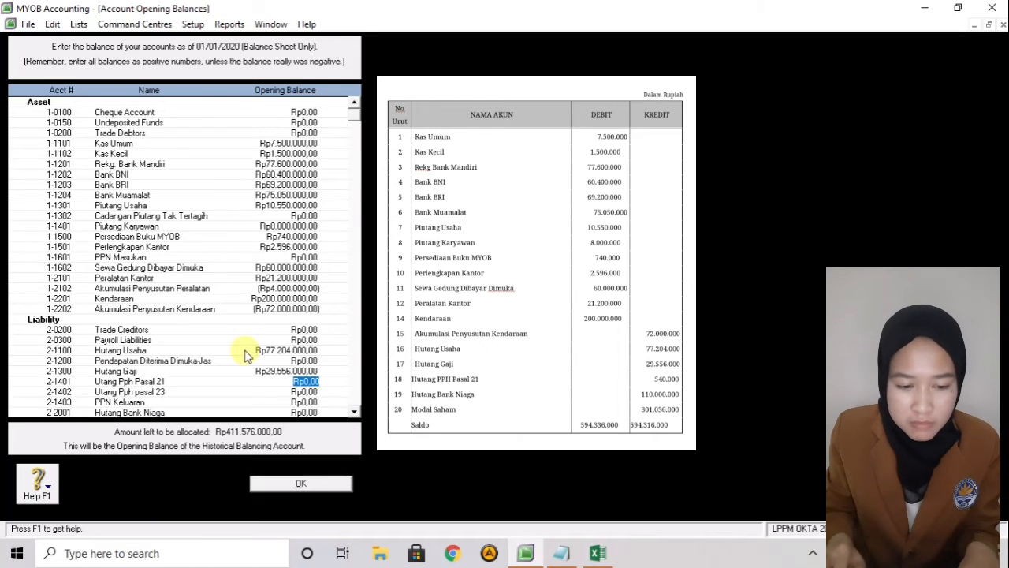
- Enter Utang Pph Pasal 21 Rp540.000 and Hutang Bank Niaga Rp110.000.000
{"action": "type", "text": "5400.00"}
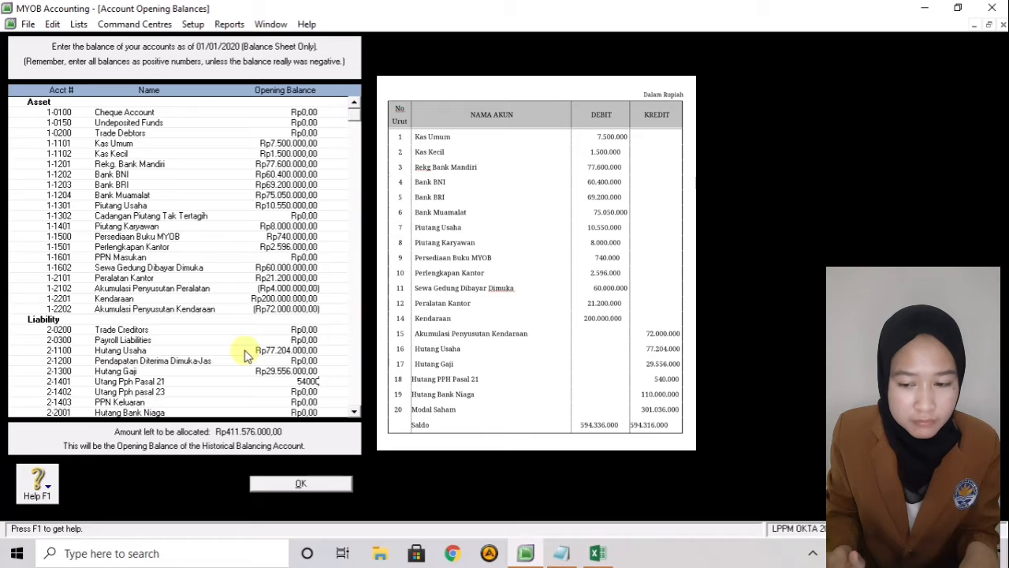
{"action": "type", "text": "0"}
{"action": "key", "text": "Tab"}
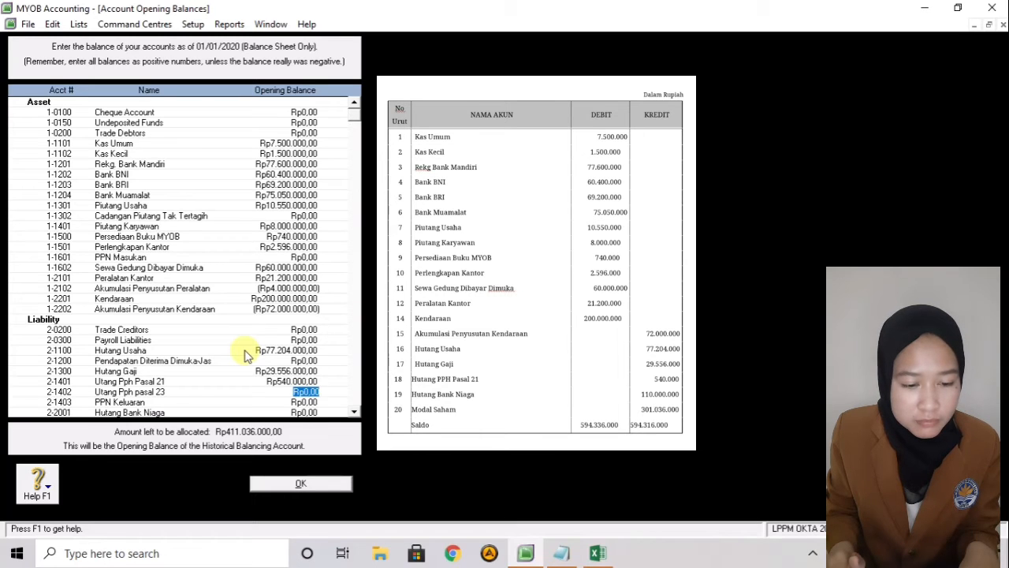
{"action": "key", "text": "Tab"}
{"action": "key", "text": "Tab"}
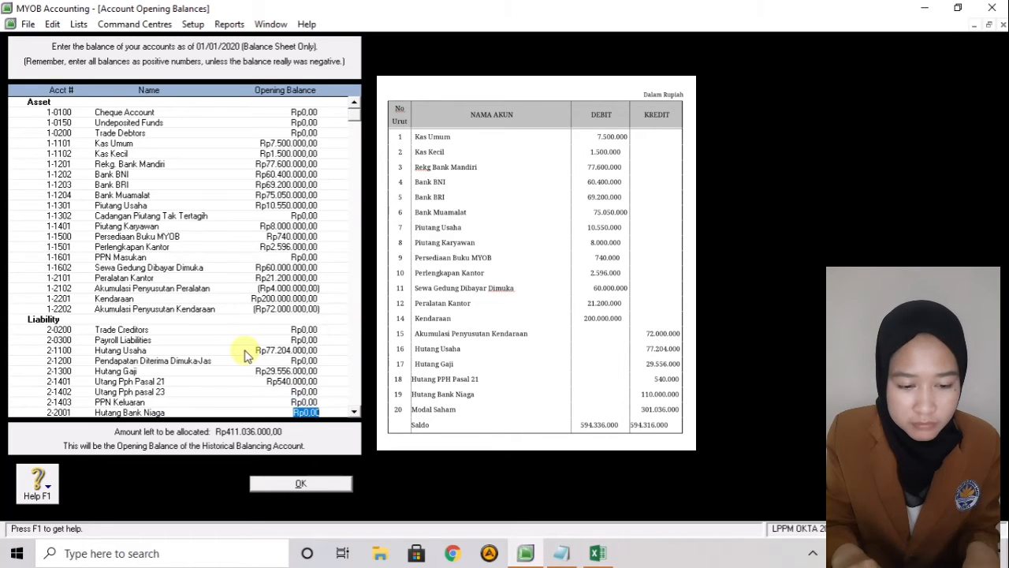
{"action": "scroll", "coordinate": [245, 355], "scroll_direction": "down", "scroll_amount": 1}
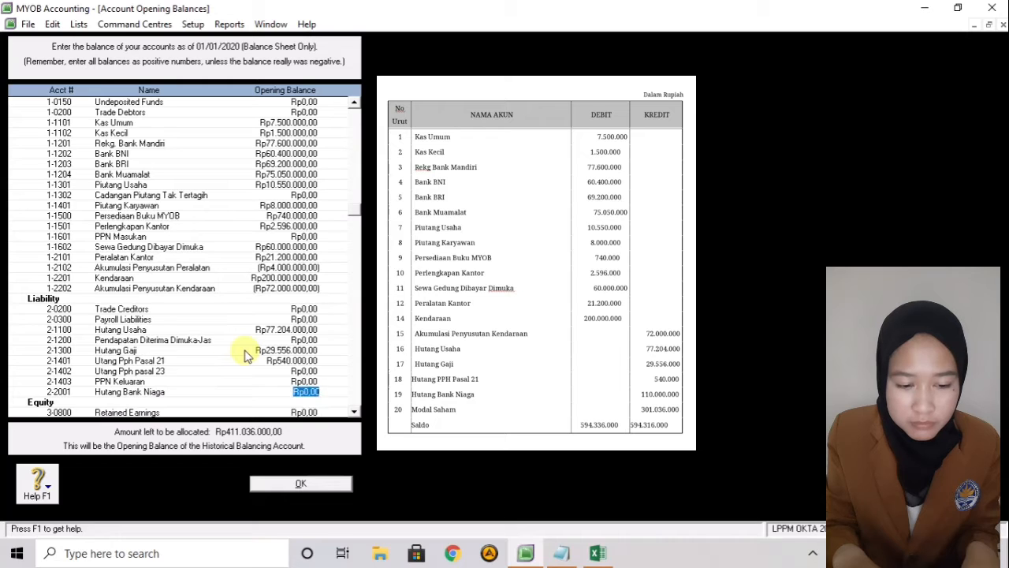
{"action": "type", "text": "110"}
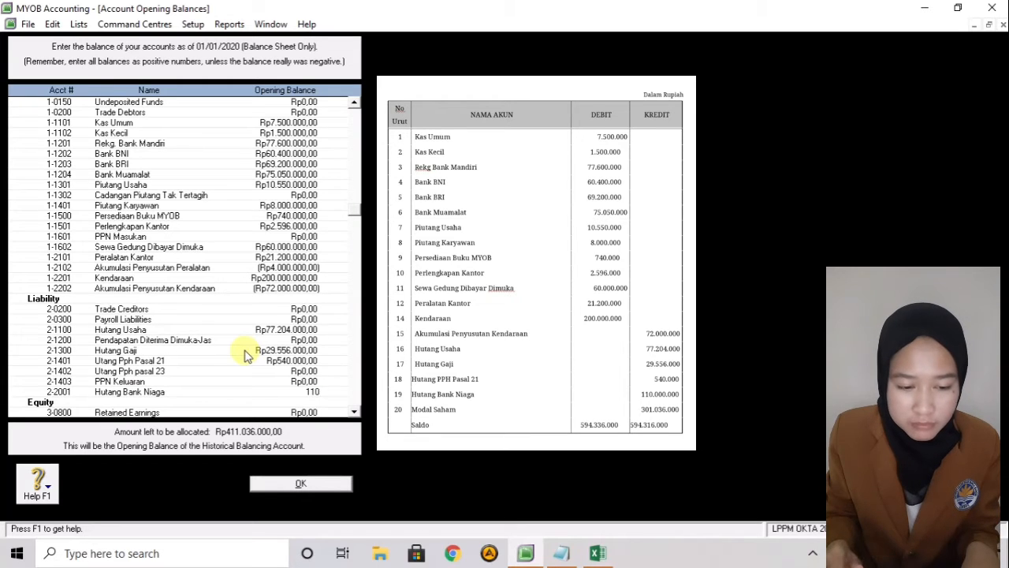
{"action": "type", "text": "000"}
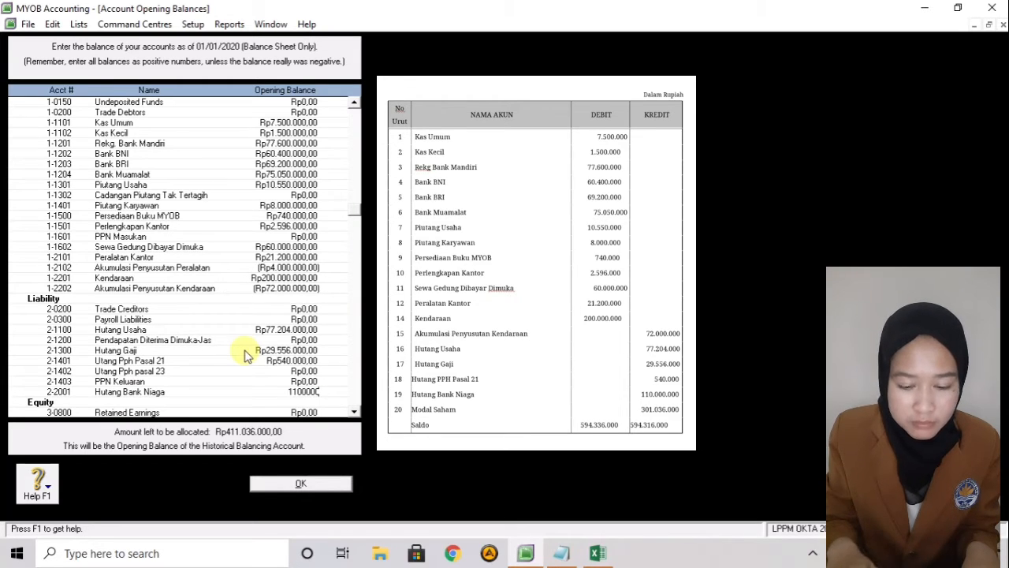
{"action": "key", "text": "Down"}
{"action": "key", "text": "Up"}
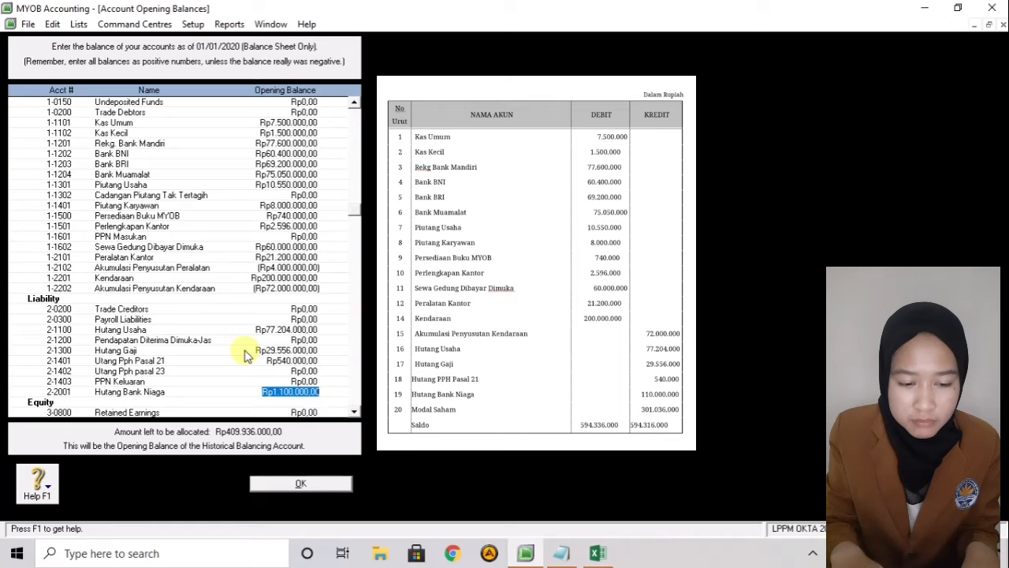
{"action": "type", "text": "110"}
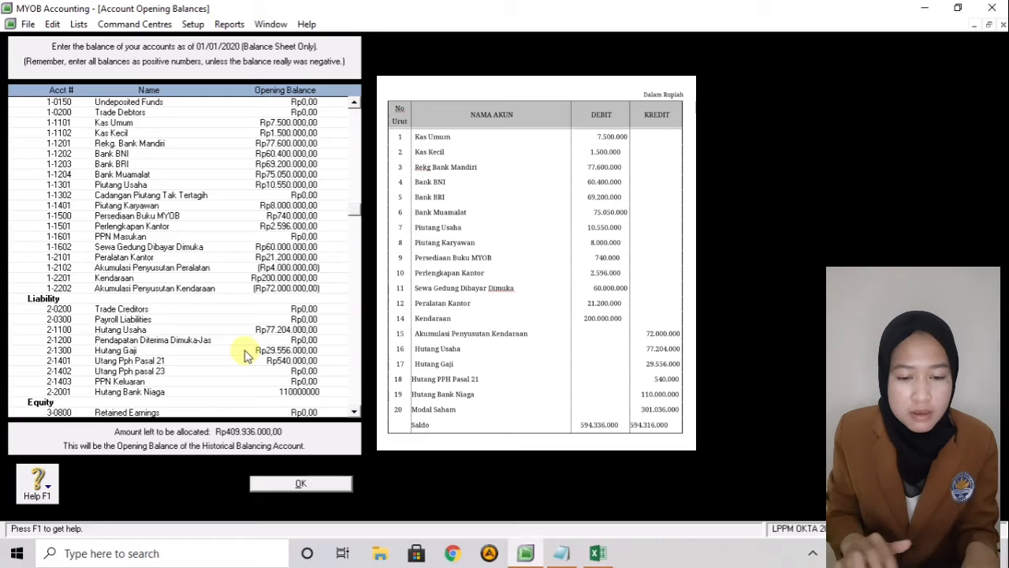
{"action": "key", "text": "Down"}
{"action": "key", "text": "Down"}
{"action": "key", "text": "Down"}
{"action": "key", "text": "Down"}
{"action": "key", "text": "Down"}
{"action": "key", "text": "Down"}
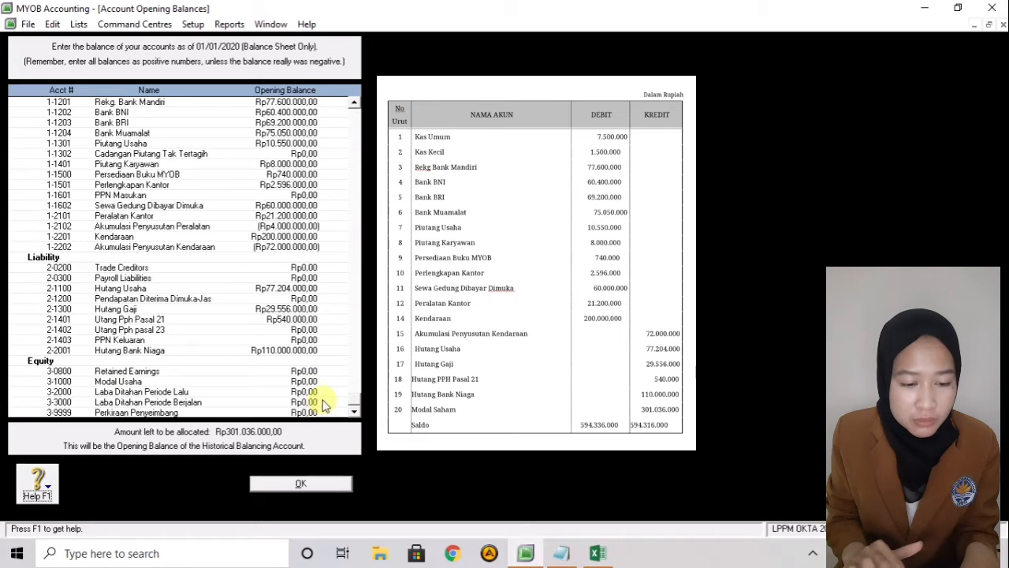
- Save the opening balances, then open 3-1000 Modal Usaha from the Equity accounts list
{"action": "left_click", "coordinate": [302, 487]}
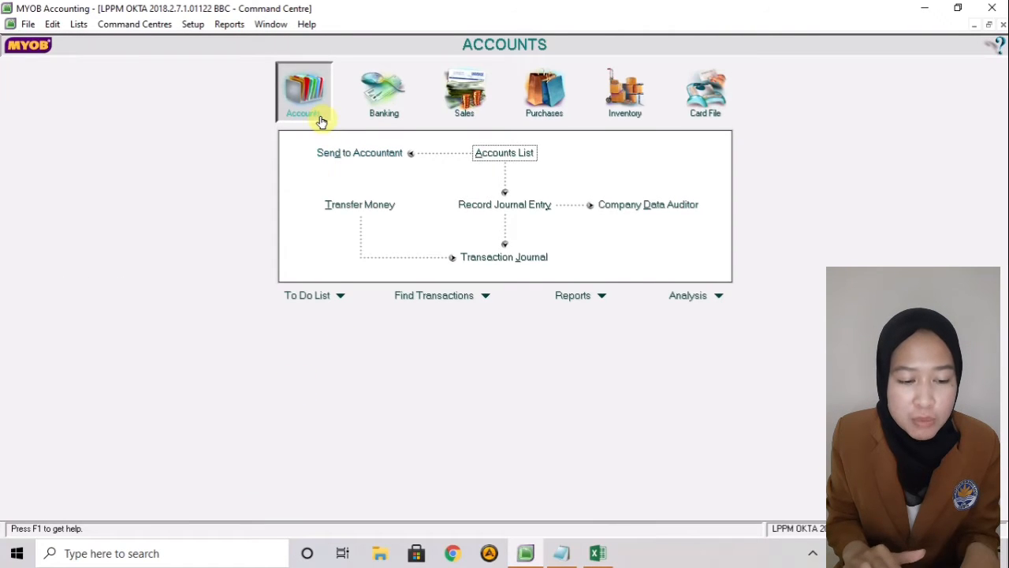
{"action": "left_click", "coordinate": [487, 154]}
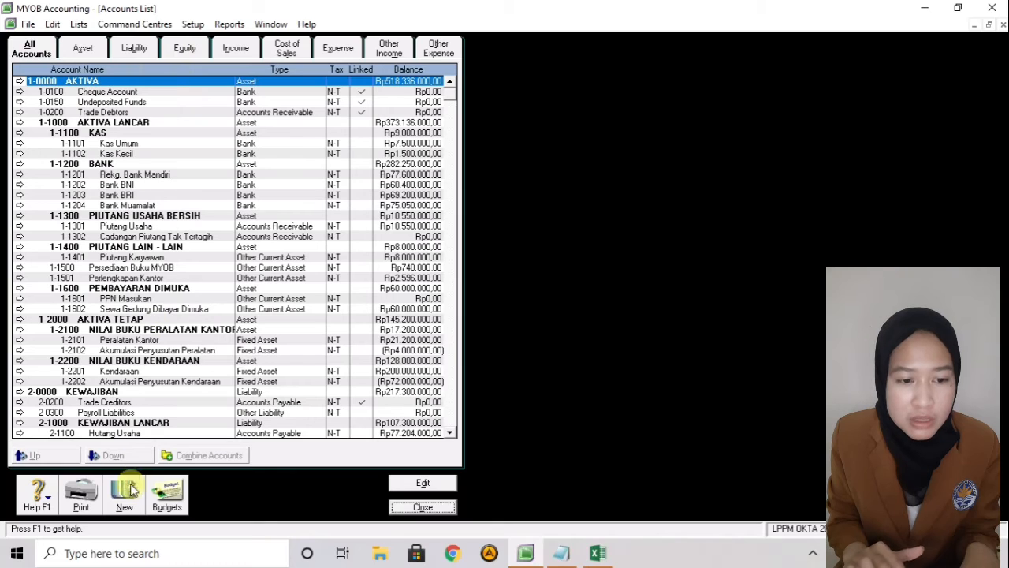
{"action": "left_click", "coordinate": [182, 52]}
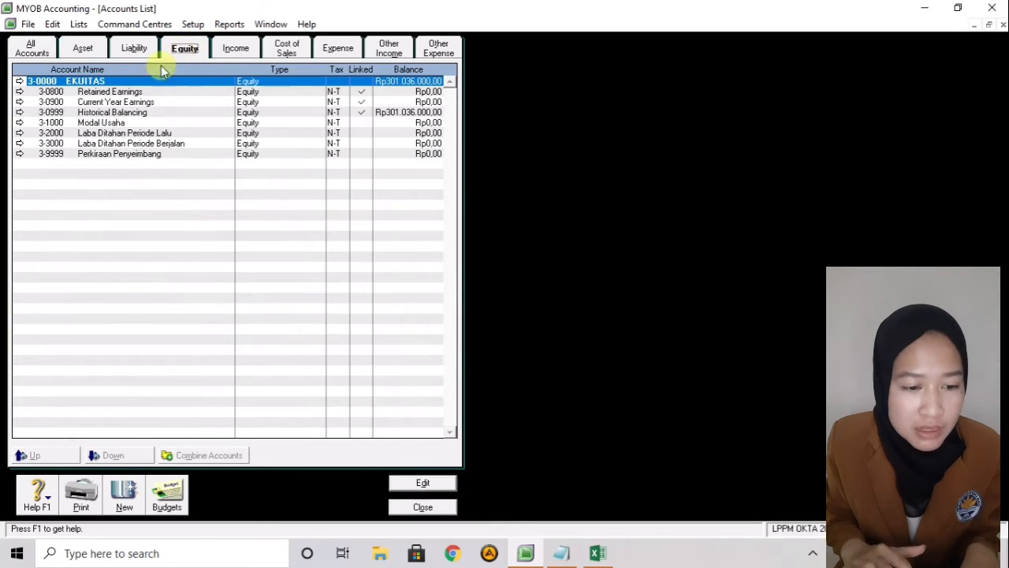
{"action": "left_click", "coordinate": [20, 124]}
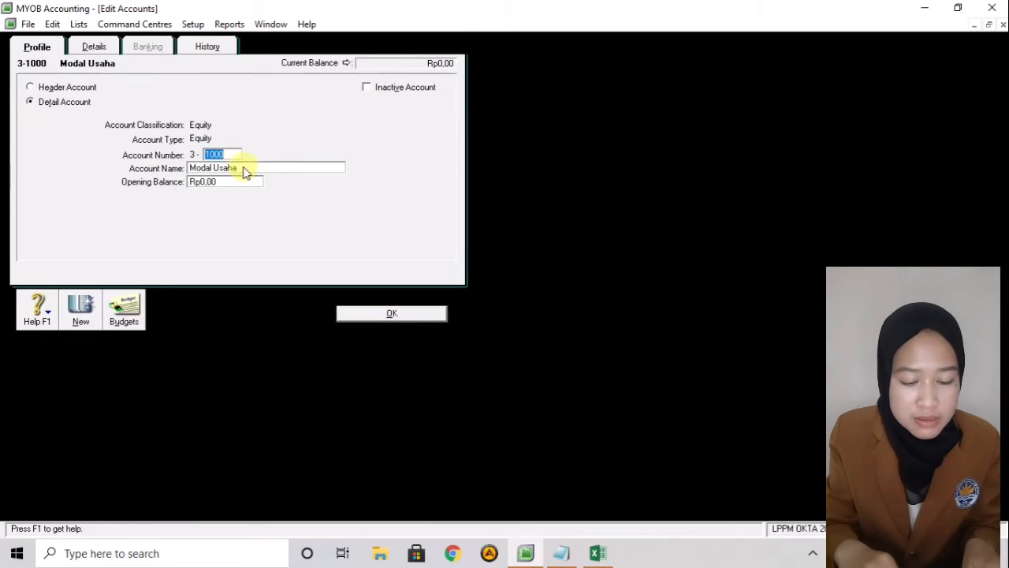
- Rename account 3-1000 from Modal Usaha to Modal Saham
{"action": "key", "text": "Tab"}
{"action": "left_click", "coordinate": [244, 167]}
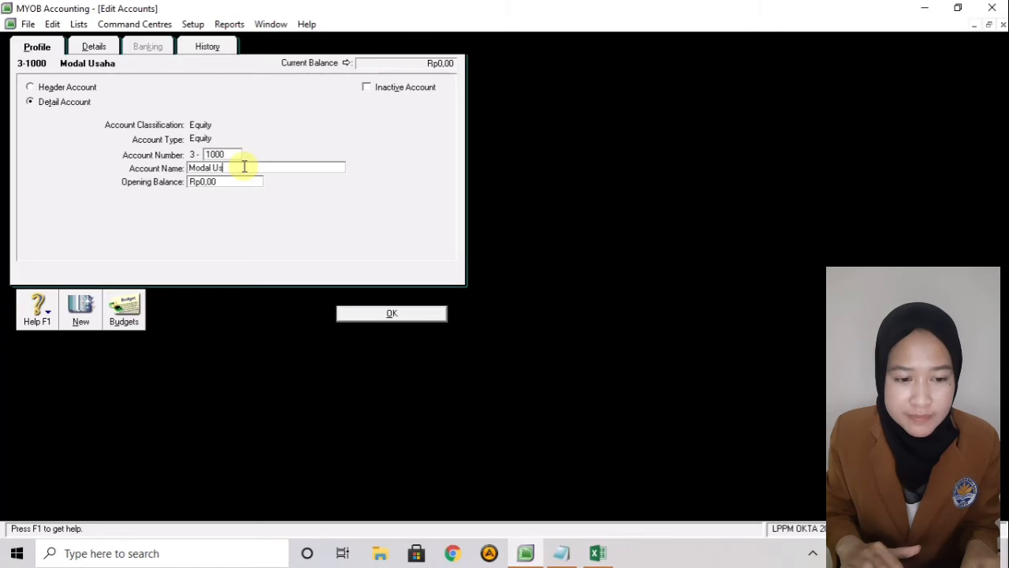
{"action": "type", "text": "Saham"}
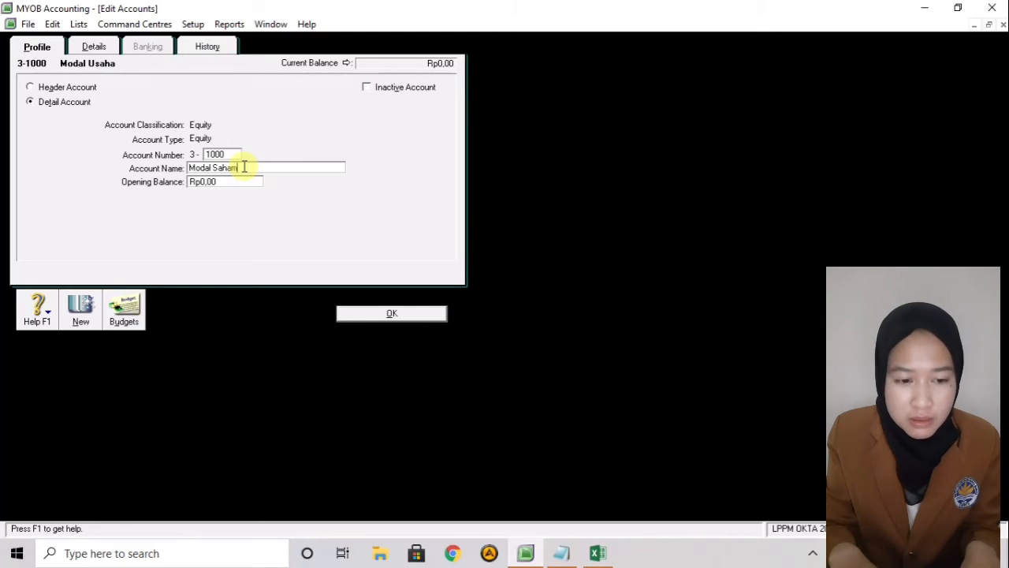
{"action": "key", "text": "Tab"}
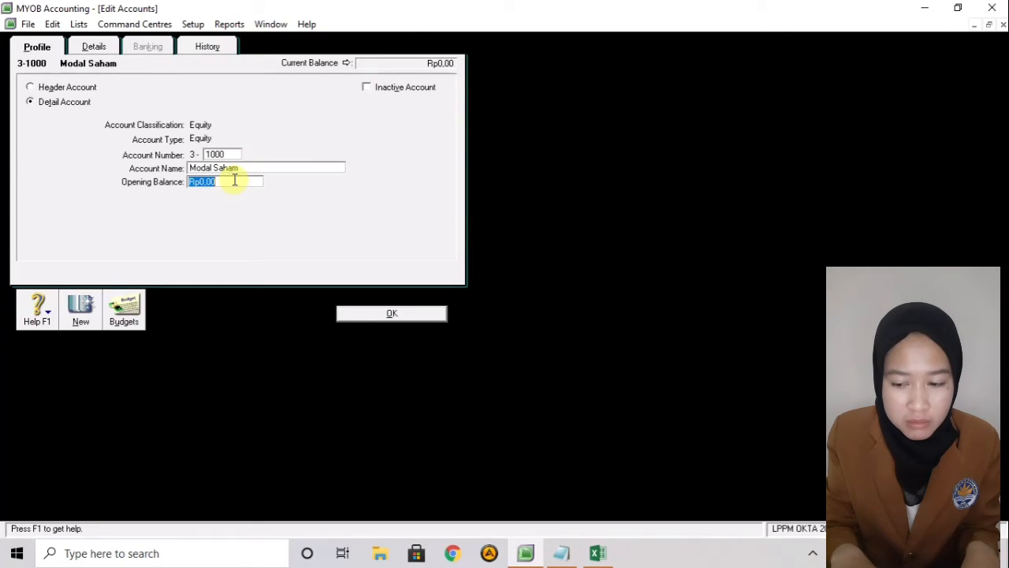
- Give Modal Saham a 301.036.000 opening balance, save it, and close the Accounts List
{"action": "key", "text": "BackSpace"}
{"action": "type", "text": "301036000"}
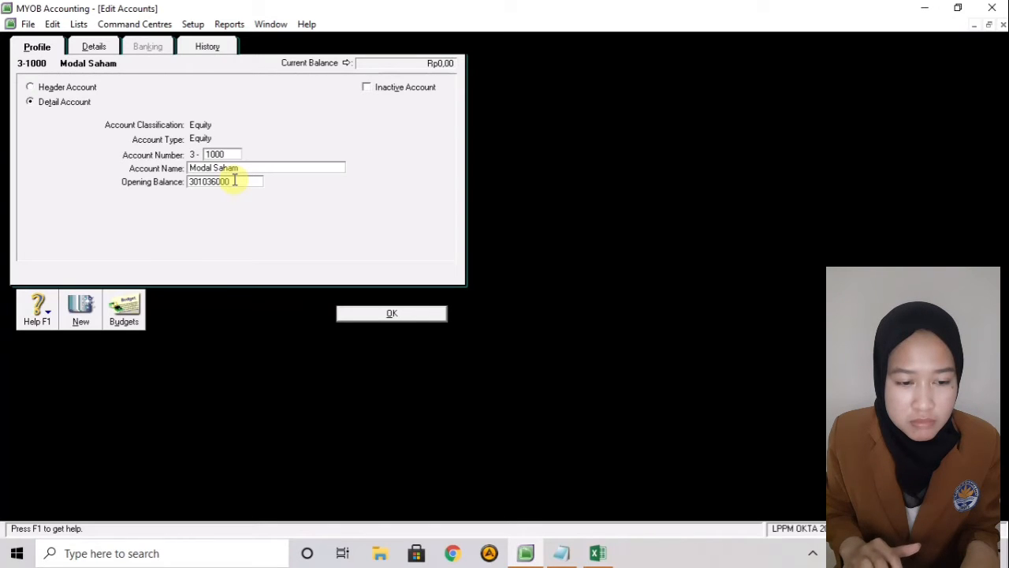
{"action": "left_click", "coordinate": [234, 180]}
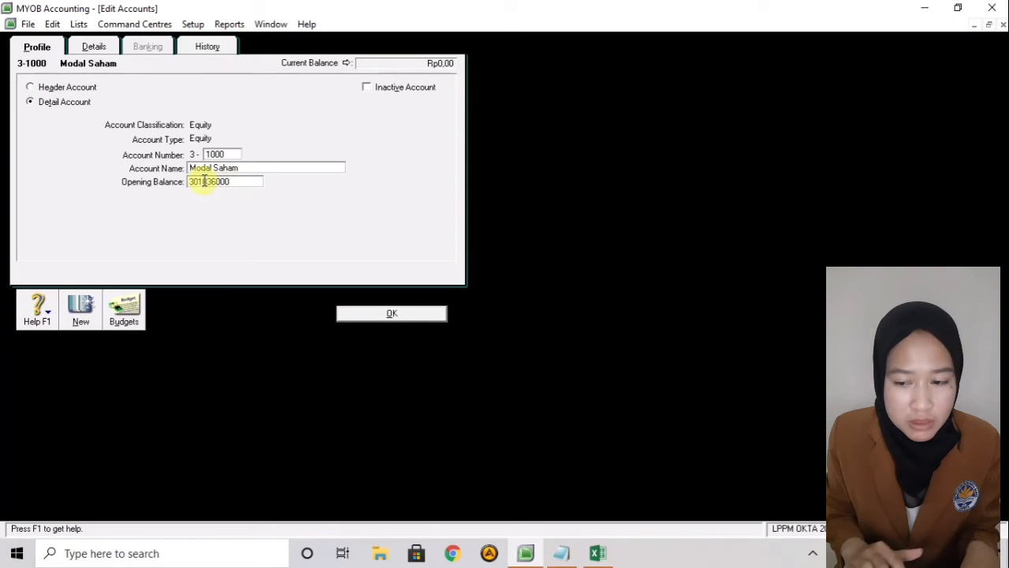
{"action": "left_click", "coordinate": [289, 165]}
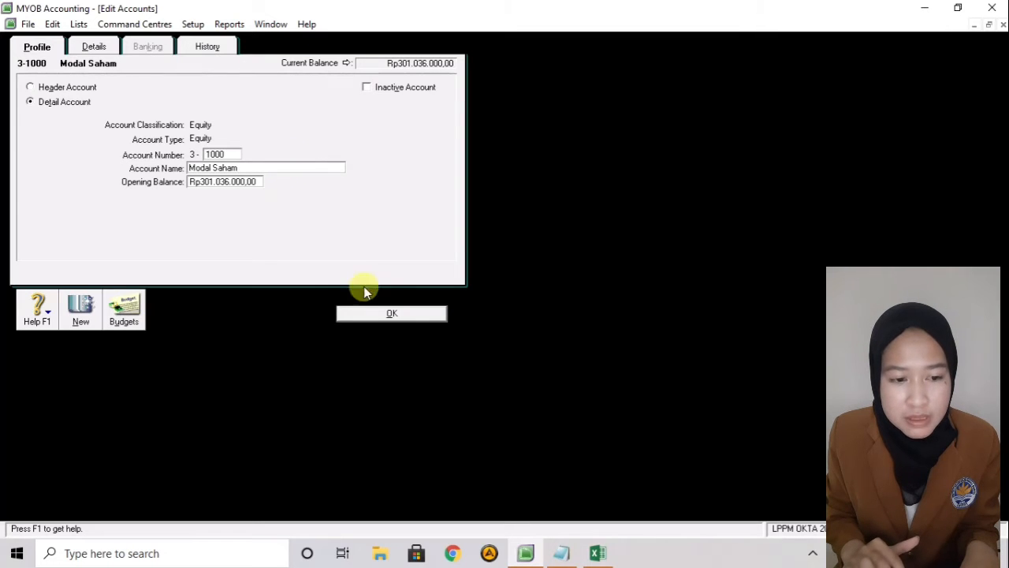
{"action": "left_click", "coordinate": [384, 314]}
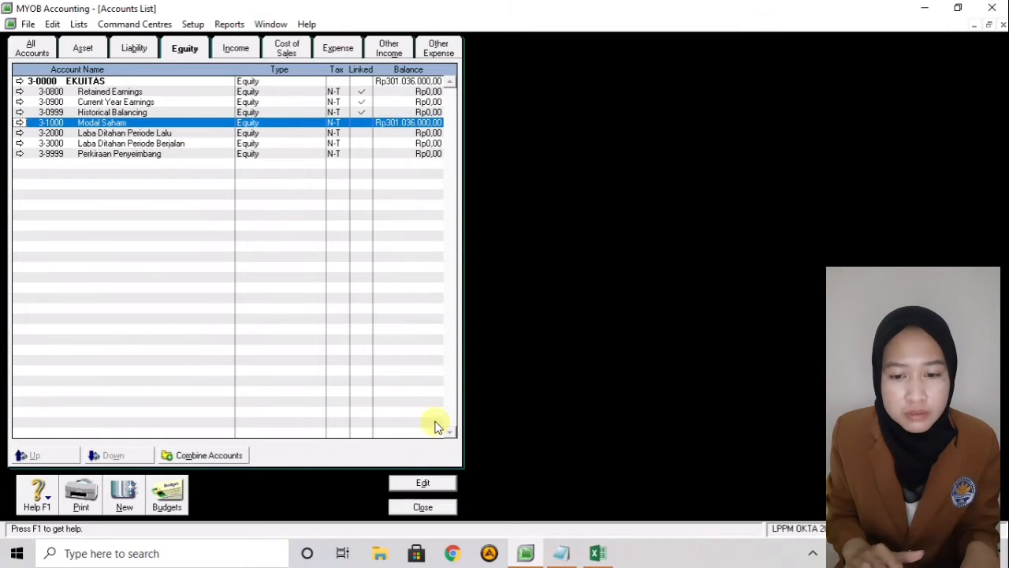
{"action": "left_click", "coordinate": [445, 508]}
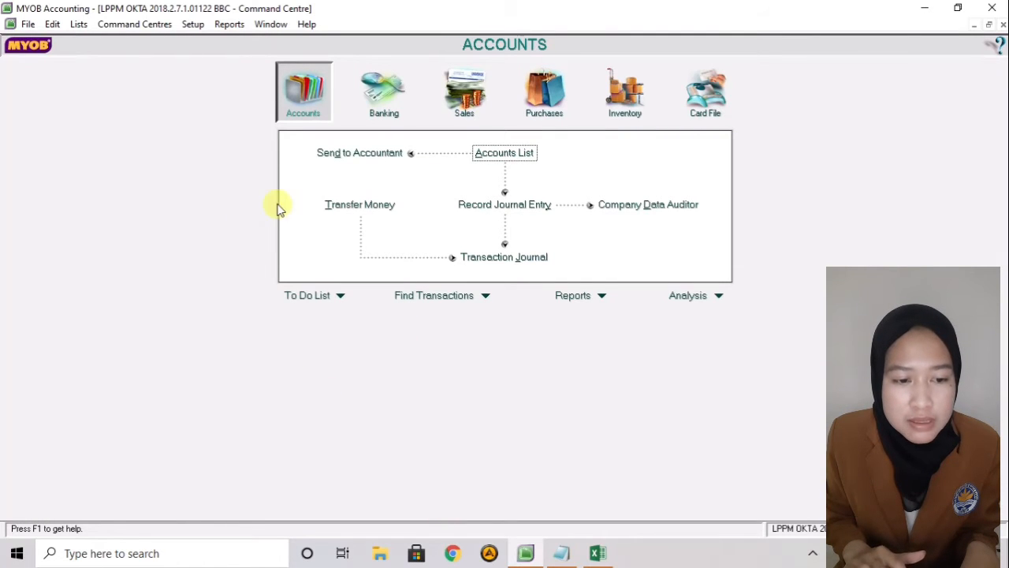
- Review Account Opening Balances down to Equity, confirming Rp0,00 left to allocate, then accept
{"action": "left_click", "coordinate": [199, 28]}
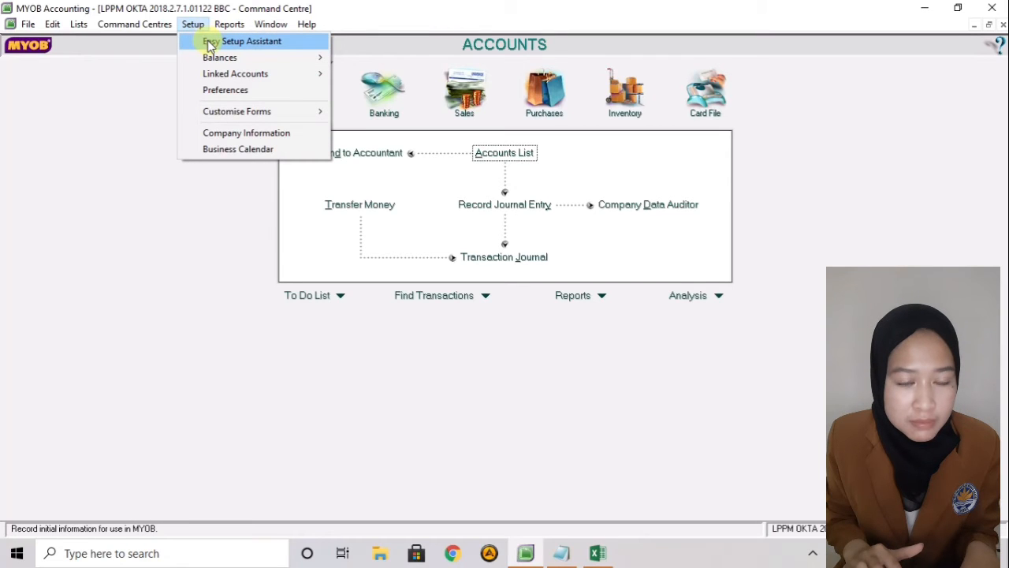
{"action": "mouse_move", "coordinate": [236, 57]}
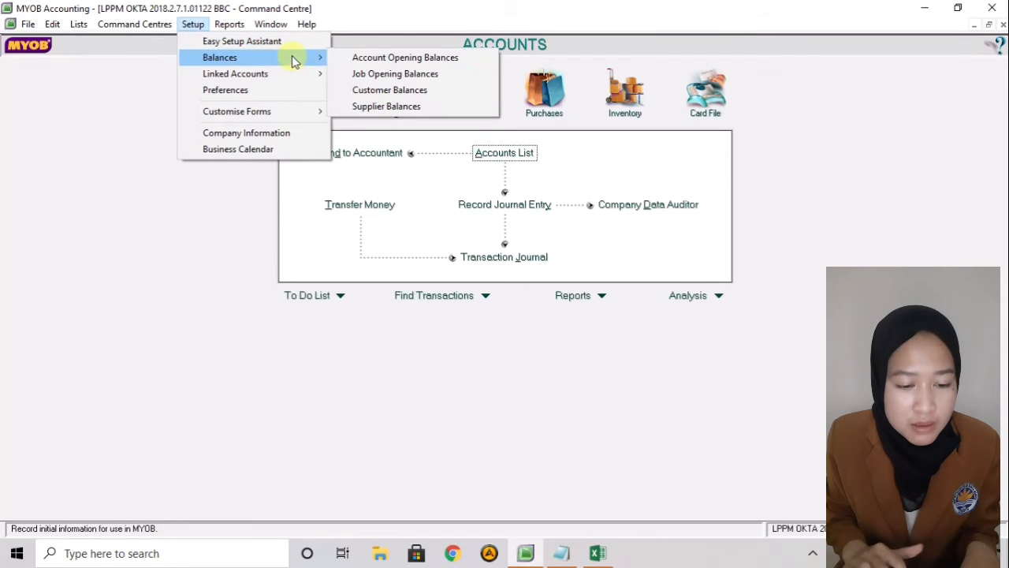
{"action": "left_click", "coordinate": [339, 58]}
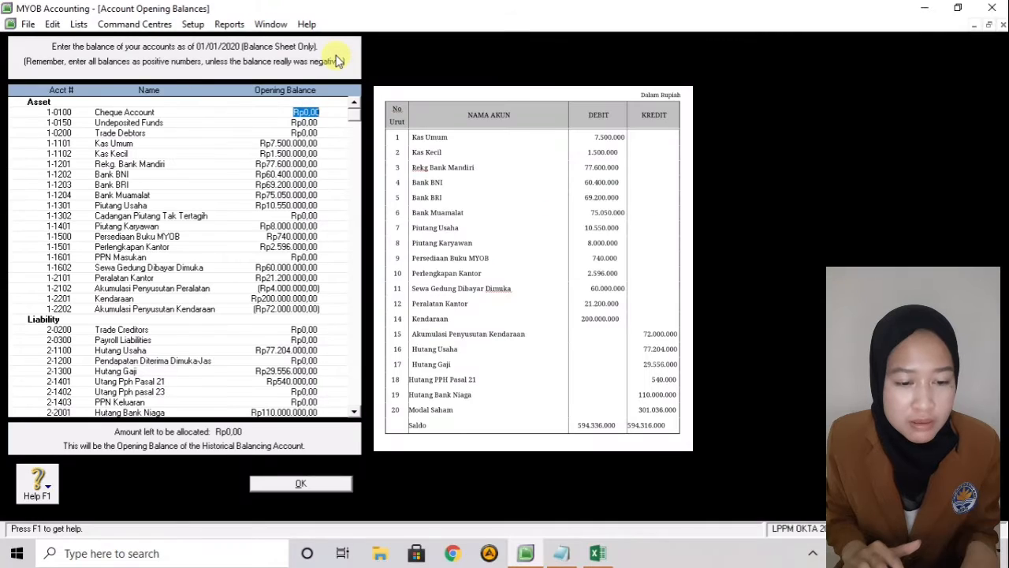
{"action": "left_click", "coordinate": [354, 413]}
{"action": "left_click", "coordinate": [355, 413]}
{"action": "left_click", "coordinate": [354, 413]}
{"action": "left_click", "coordinate": [354, 413]}
{"action": "left_click", "coordinate": [354, 413]}
{"action": "left_click", "coordinate": [355, 414]}
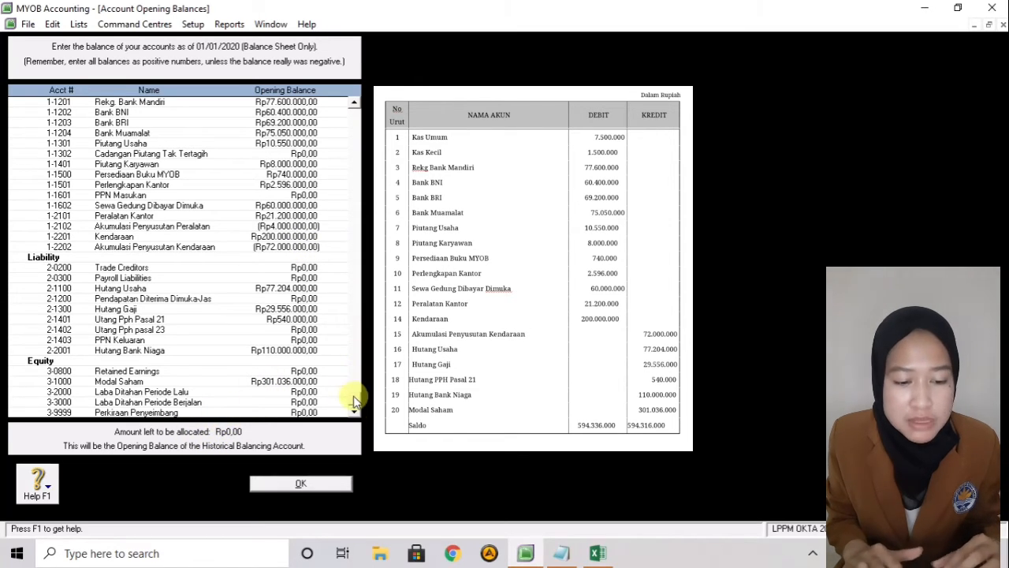
{"action": "left_click_drag", "start_coordinate": [355, 399], "coordinate": [366, 64]}
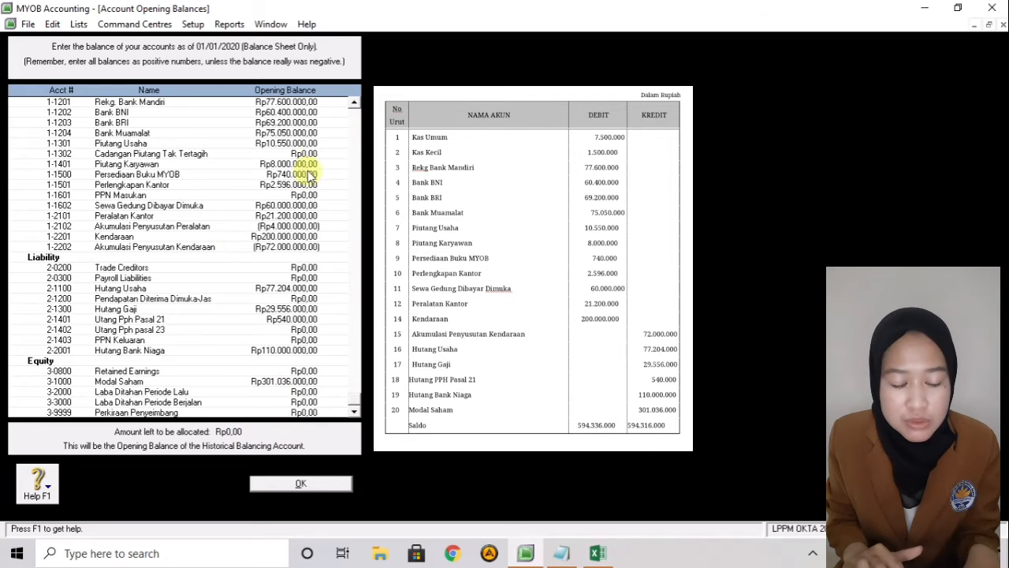
{"action": "left_click", "coordinate": [301, 485]}
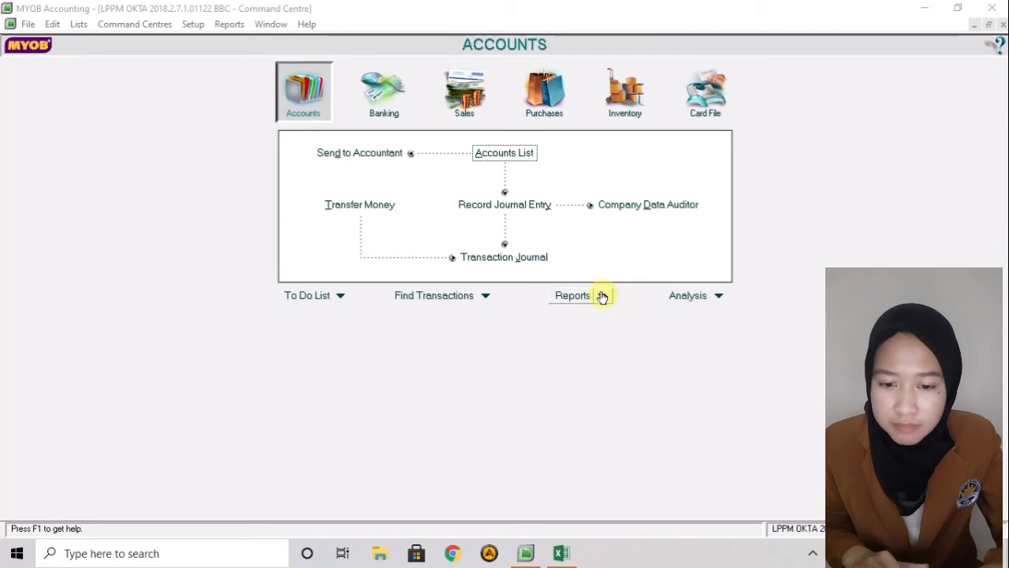
- Open the empty Cards List from Card File and start a new card
{"action": "left_click", "coordinate": [708, 113]}
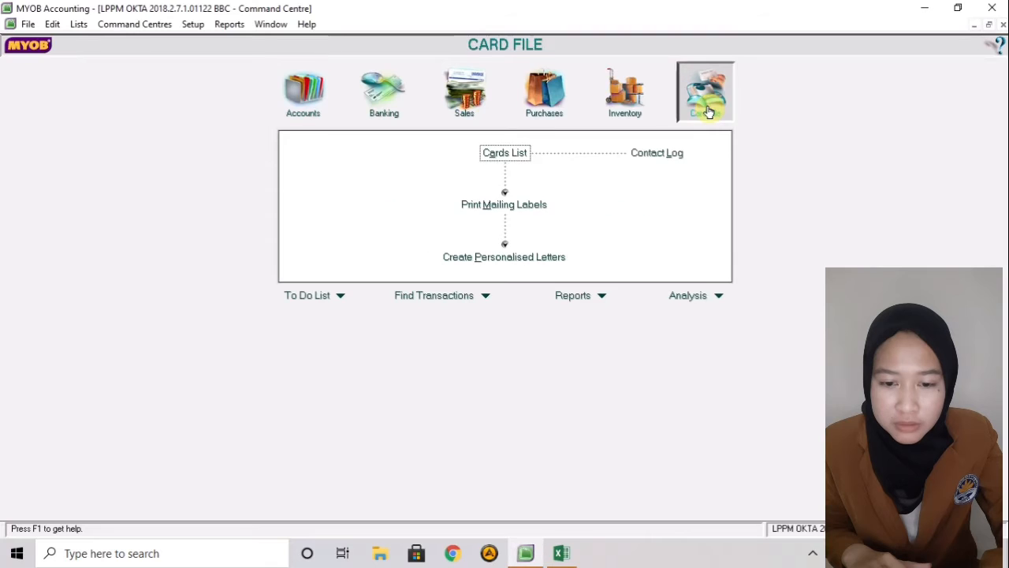
{"action": "left_click", "coordinate": [509, 155]}
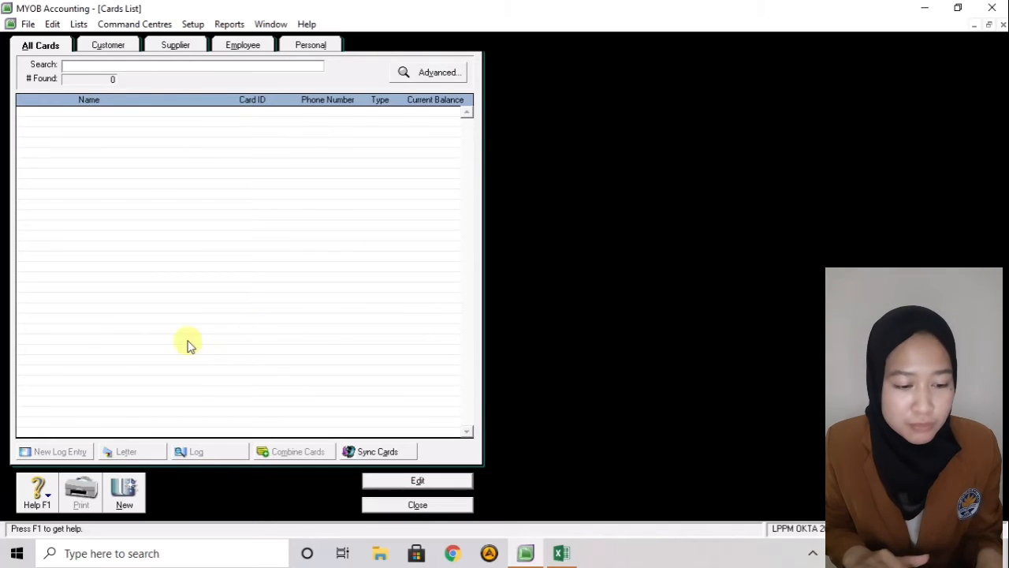
{"action": "left_click", "coordinate": [124, 491]}
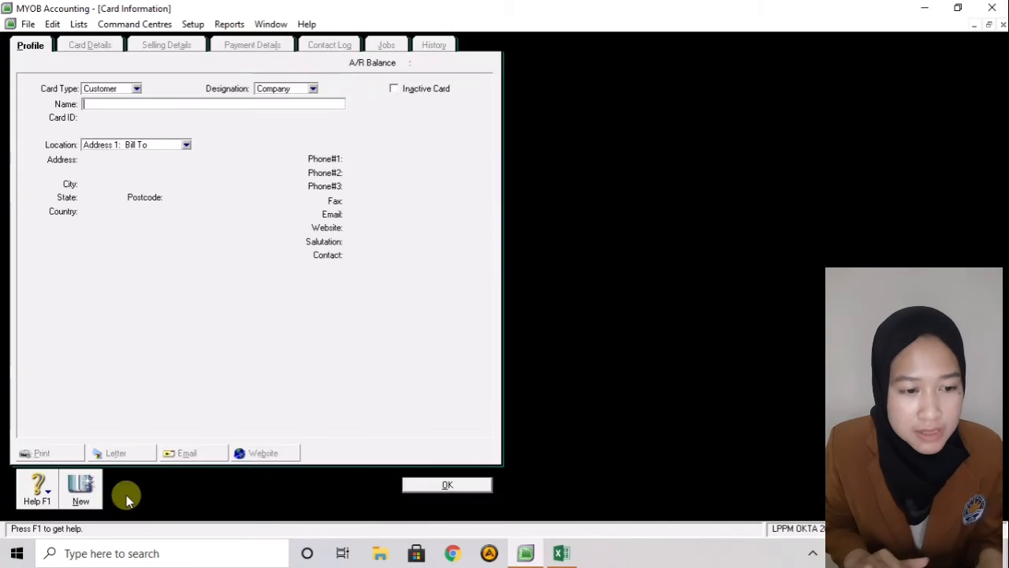
- Keep the card type as Customer and save CV ANEKA MOTOR as card C01
{"action": "left_click", "coordinate": [138, 90]}
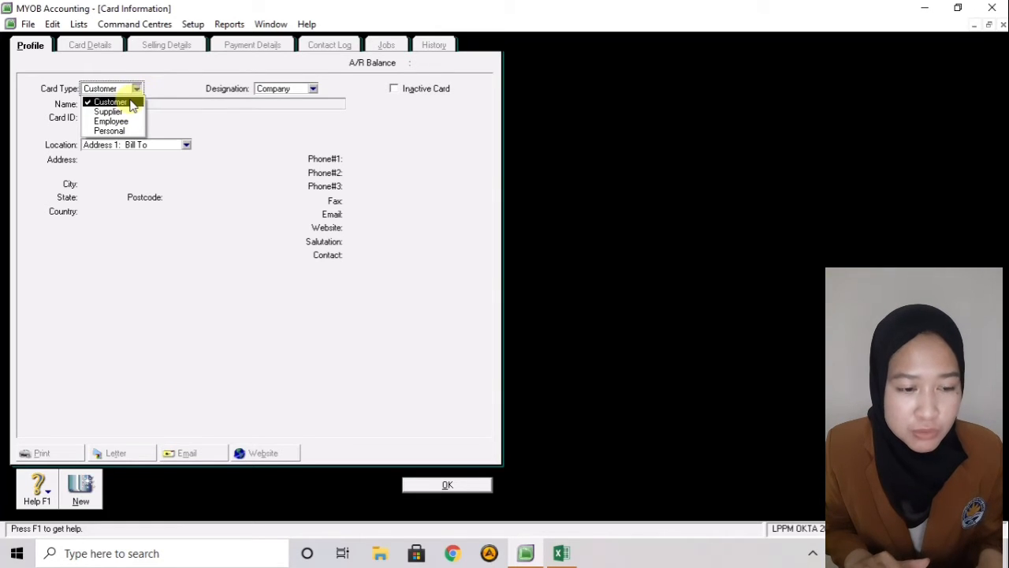
{"action": "left_click", "coordinate": [131, 103]}
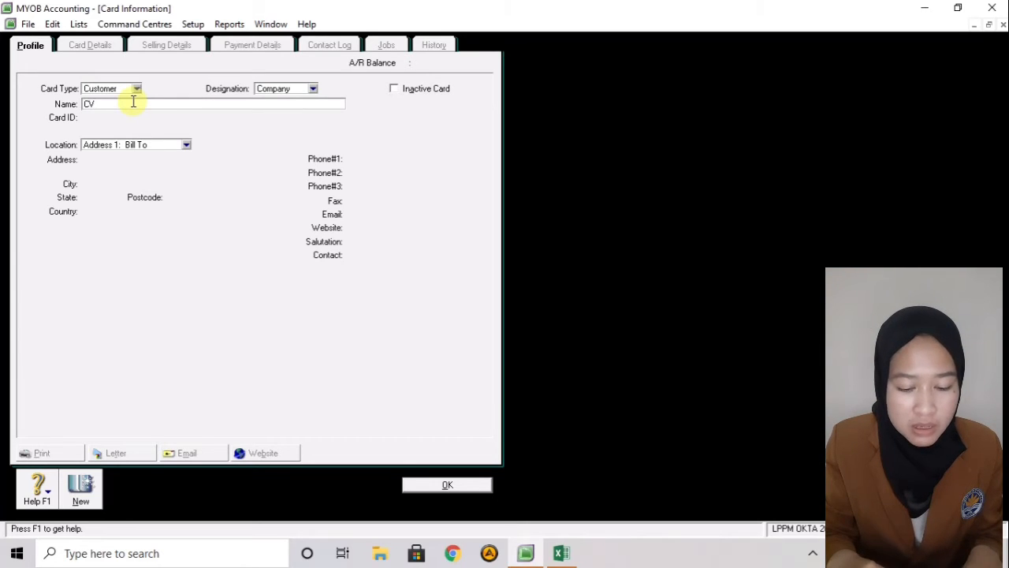
{"action": "type", "text": "CV ANEKA MOTOR"}
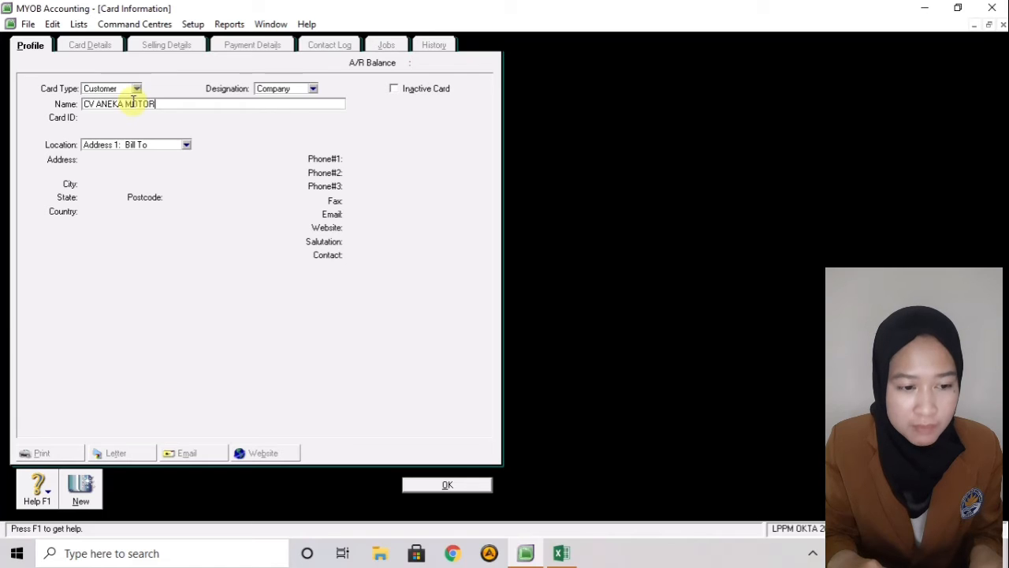
{"action": "key", "text": "Tab"}
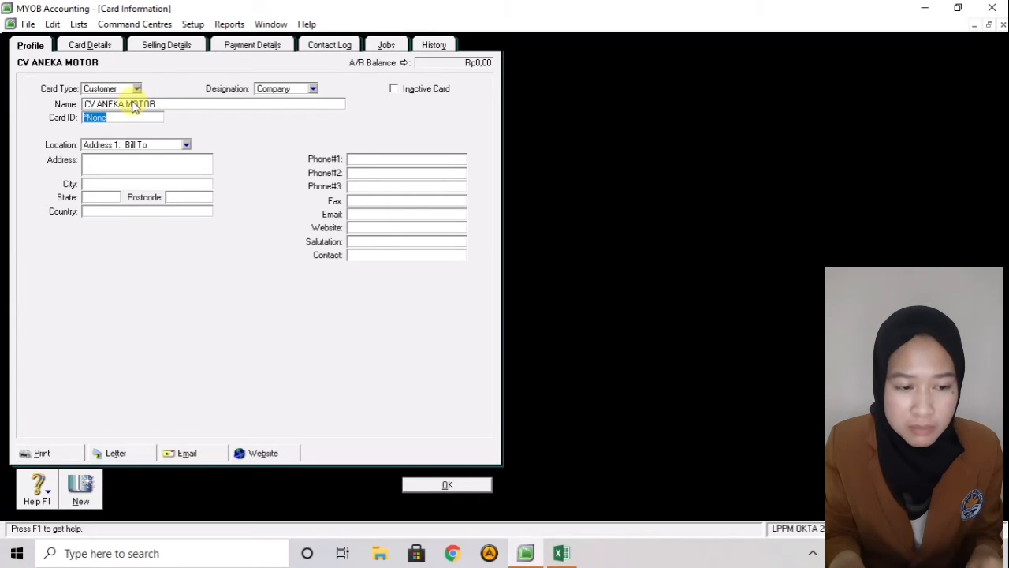
{"action": "type", "text": "C"}
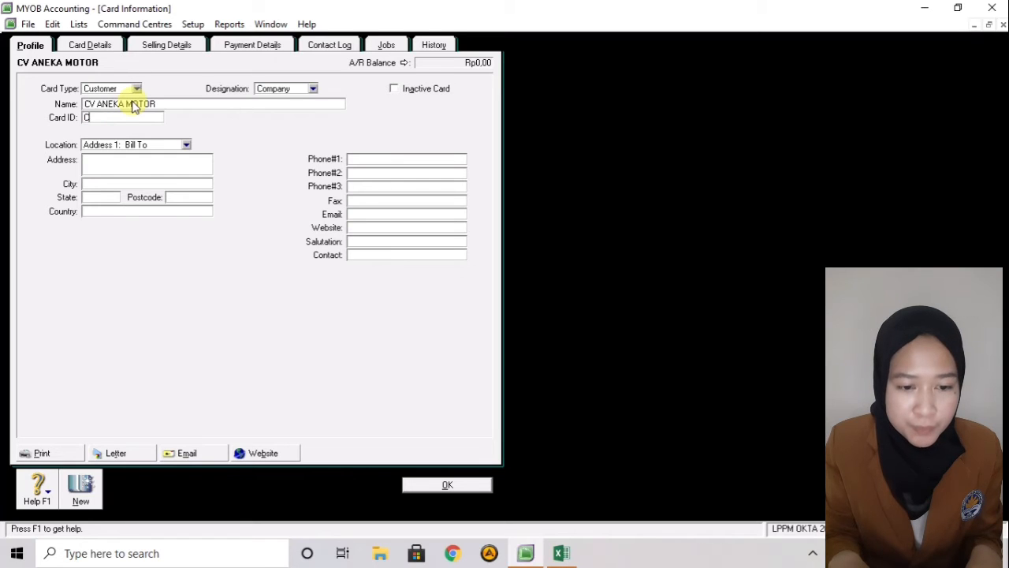
{"action": "type", "text": "01"}
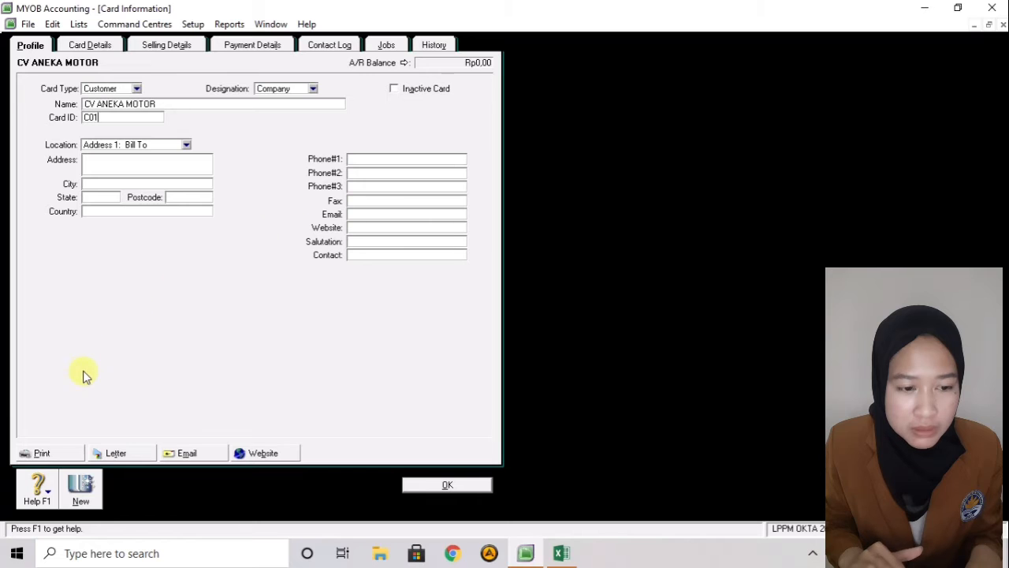
{"action": "left_click", "coordinate": [89, 489]}
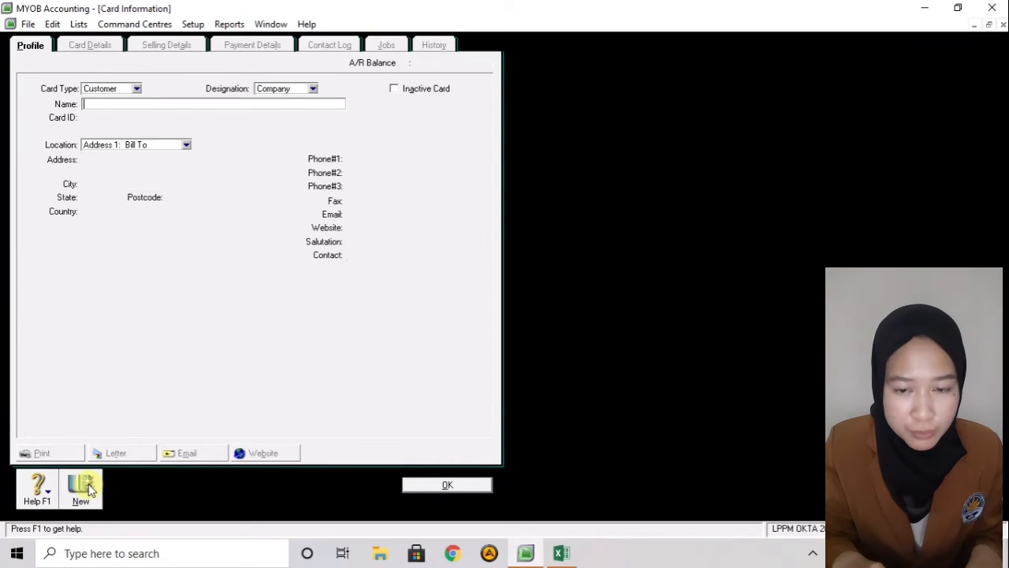
- Add the second customer as C02 and KLINIK "KELUARGAKU" as C03
{"action": "type", "text": "RINI"}
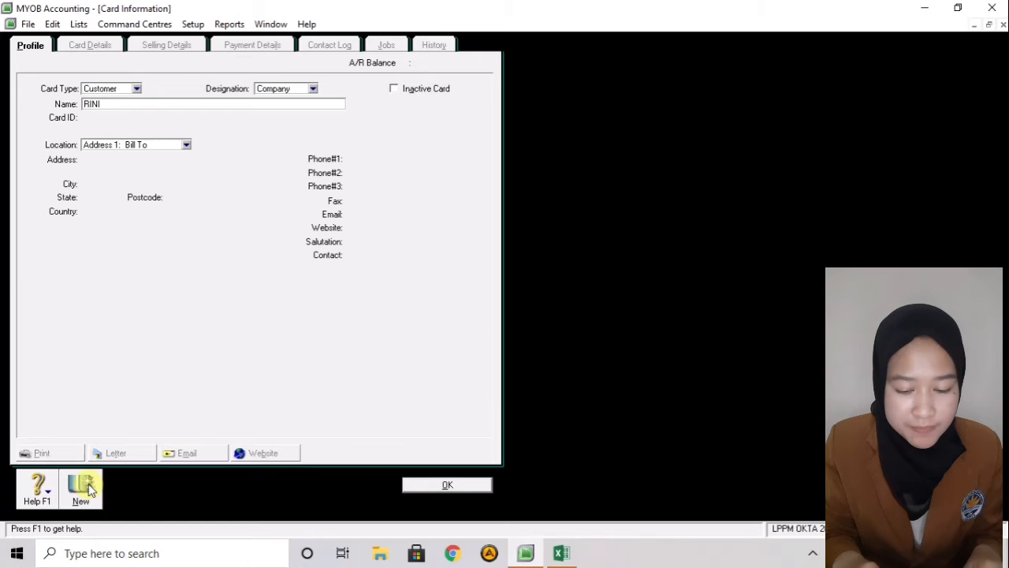
{"action": "key", "text": "Tab"}
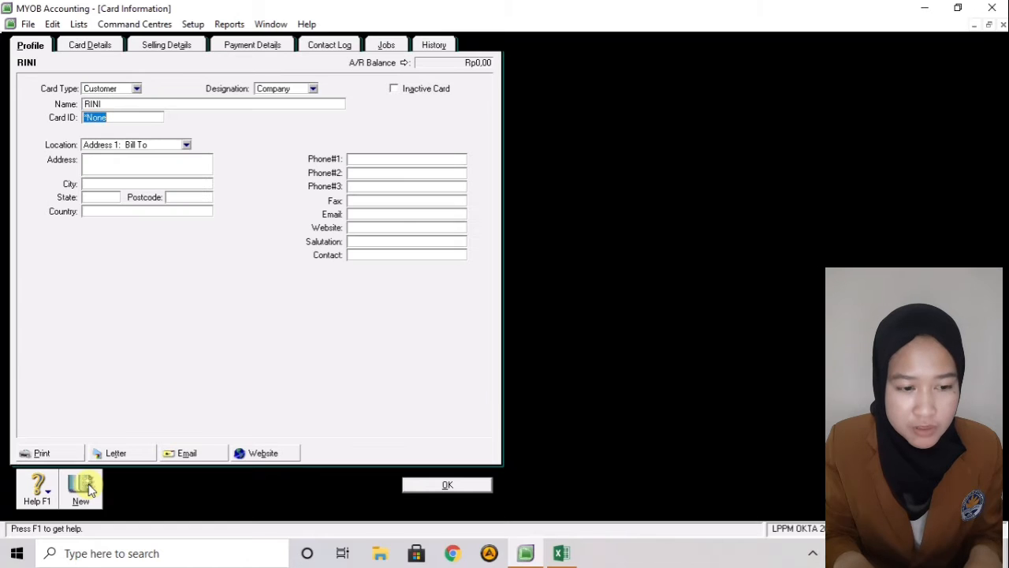
{"action": "type", "text": "C02"}
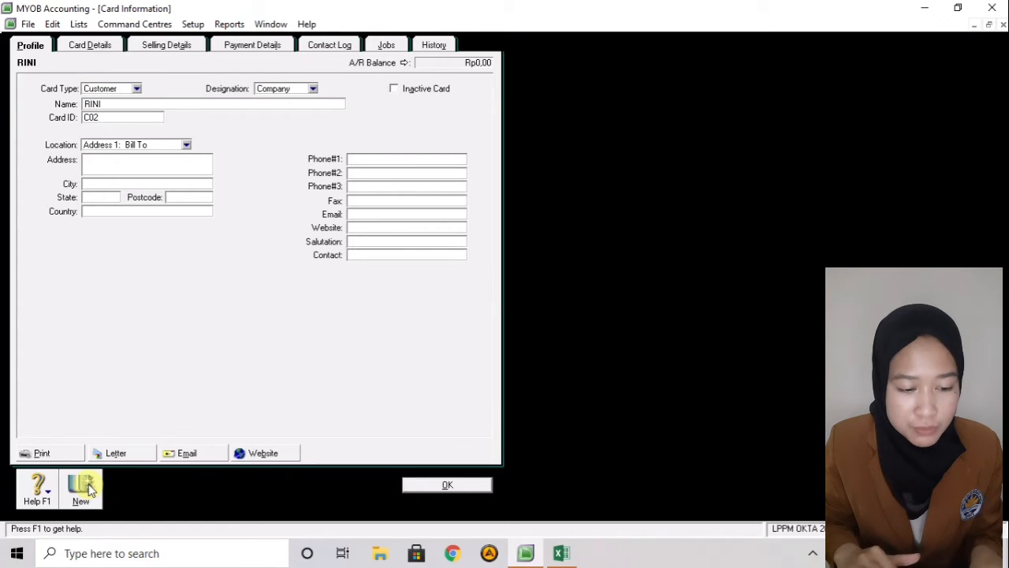
{"action": "left_click", "coordinate": [84, 492]}
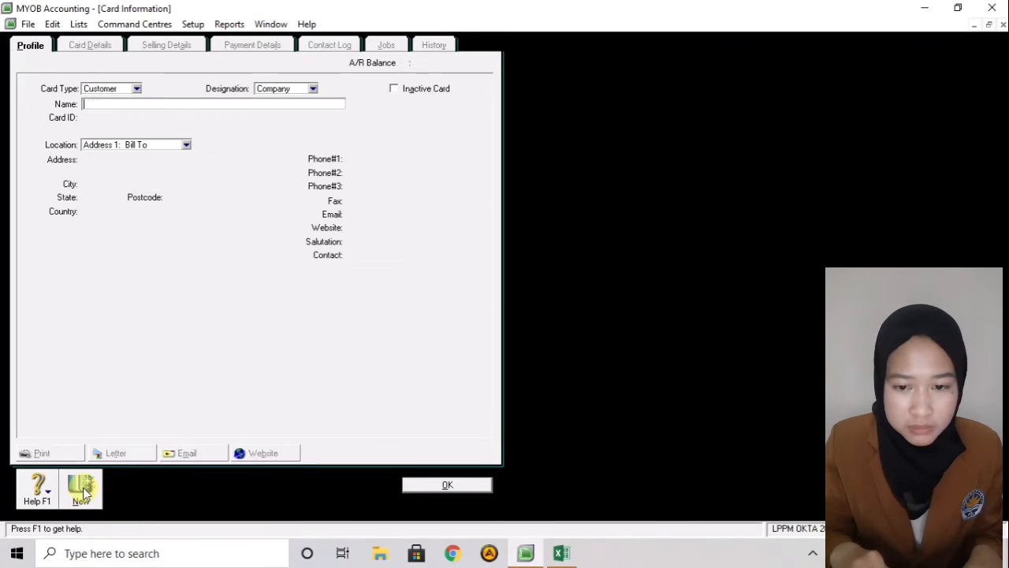
{"action": "type", "text": "K"}
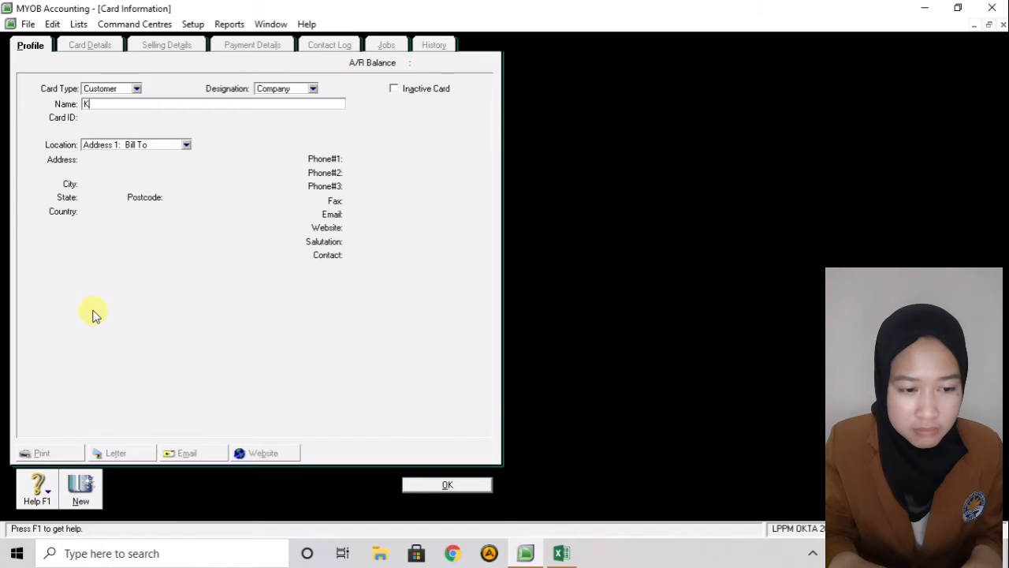
{"action": "type", "text": "LINIK "}
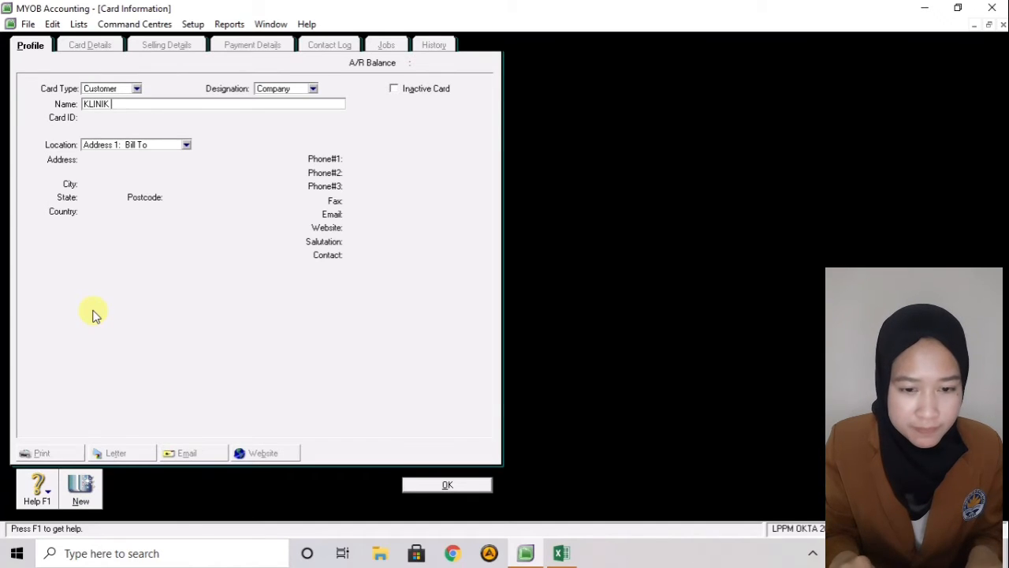
{"action": "type", "text": "\"K"}
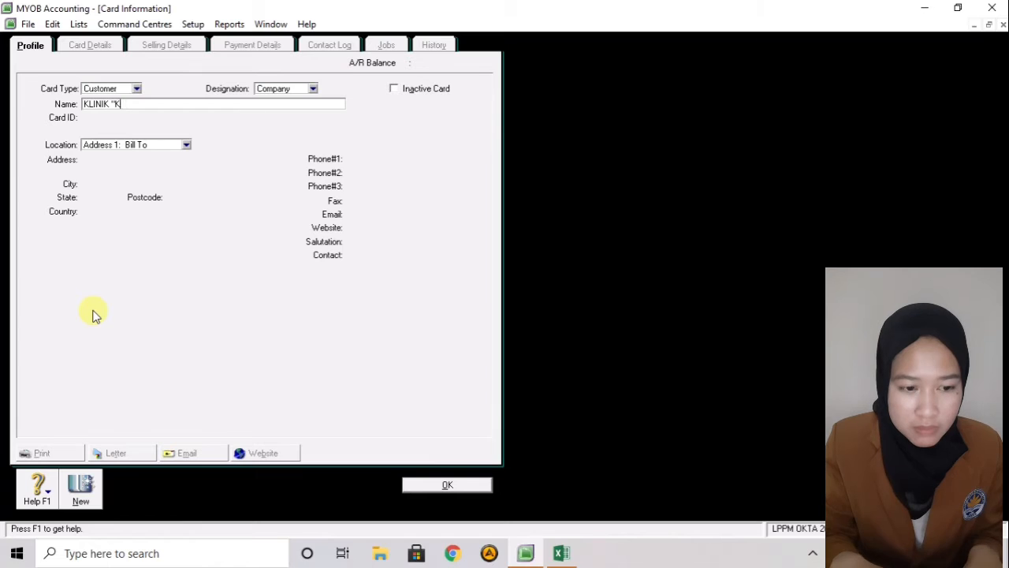
{"action": "type", "text": "ELUARGA"}
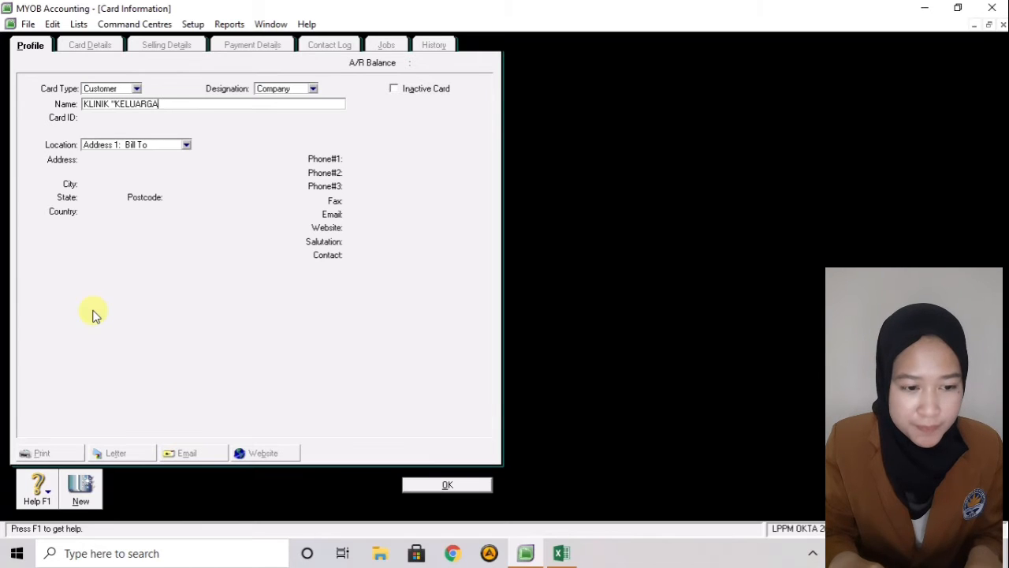
{"action": "type", "text": "KU\""}
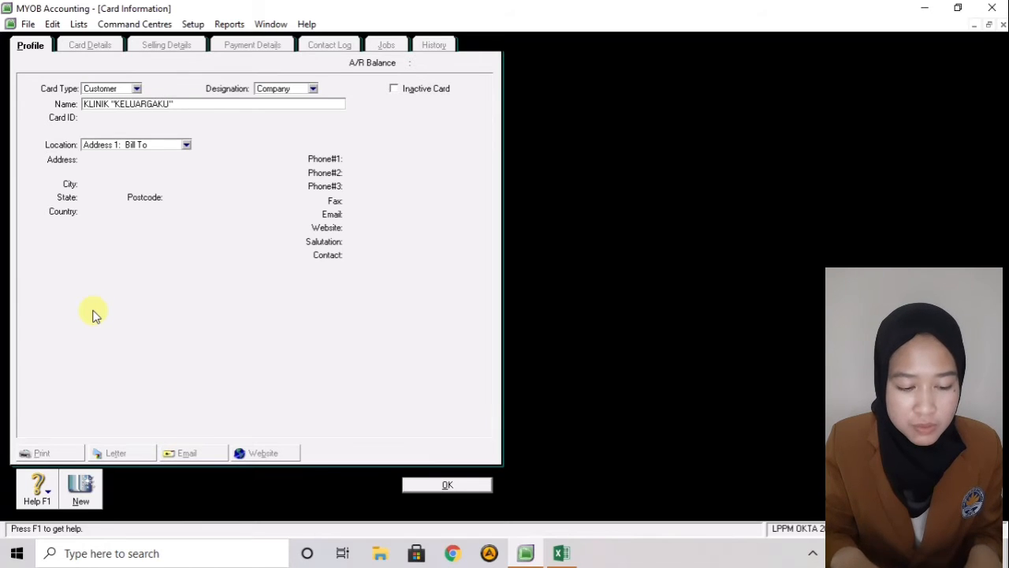
{"action": "key", "text": "Tab"}
{"action": "type", "text": "C"}
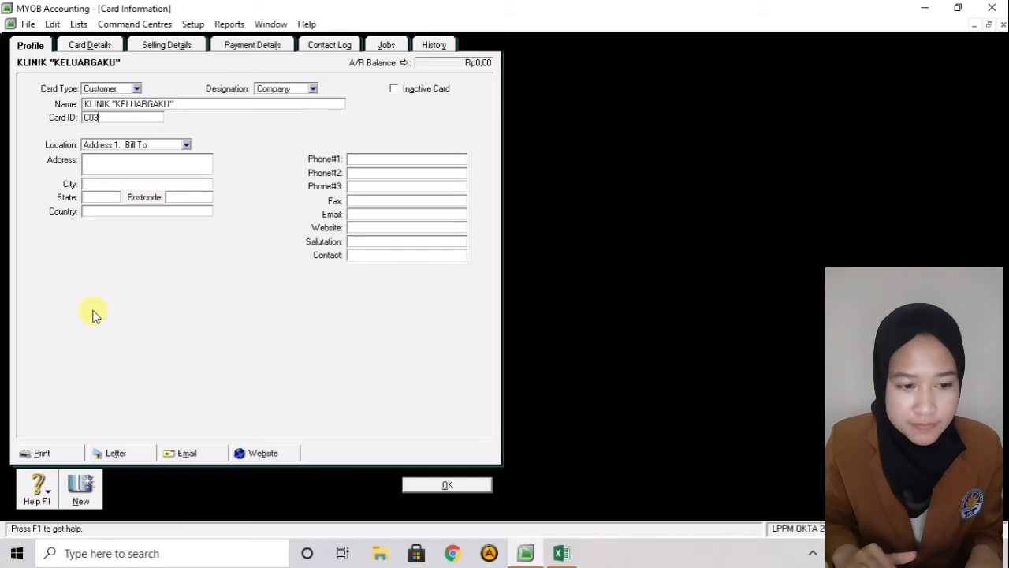
{"action": "left_click", "coordinate": [83, 491]}
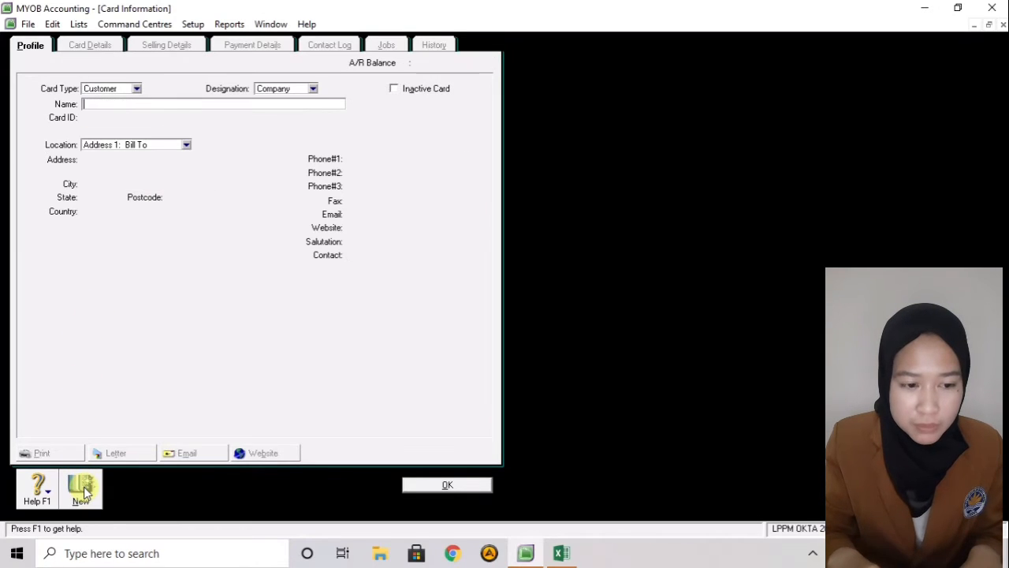
- Add TOKO YANTI as C04 and CV TUNAS MULIA as C05
{"action": "type", "text": "TOKO "}
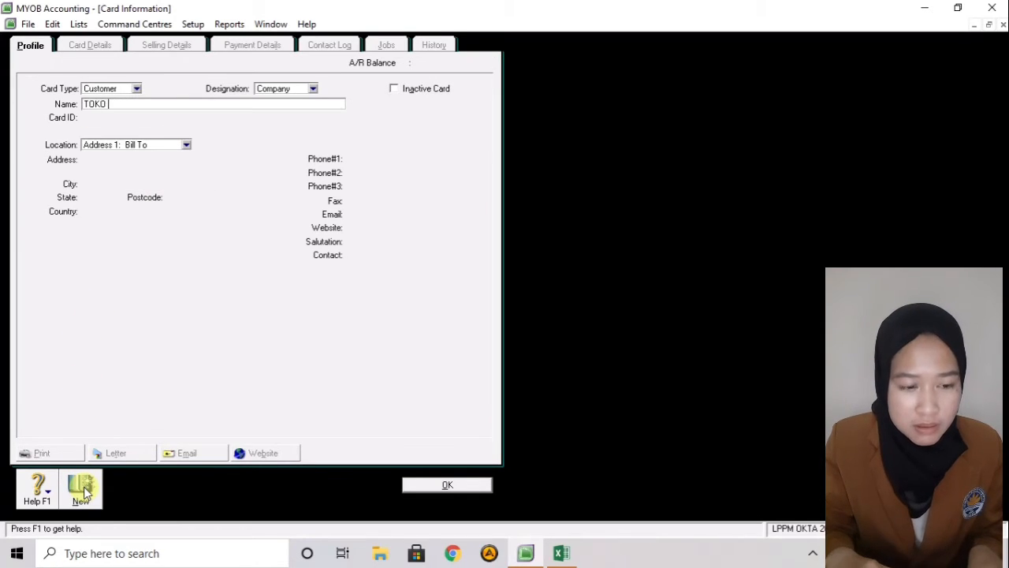
{"action": "type", "text": "YANTI"}
{"action": "key", "text": "Tab"}
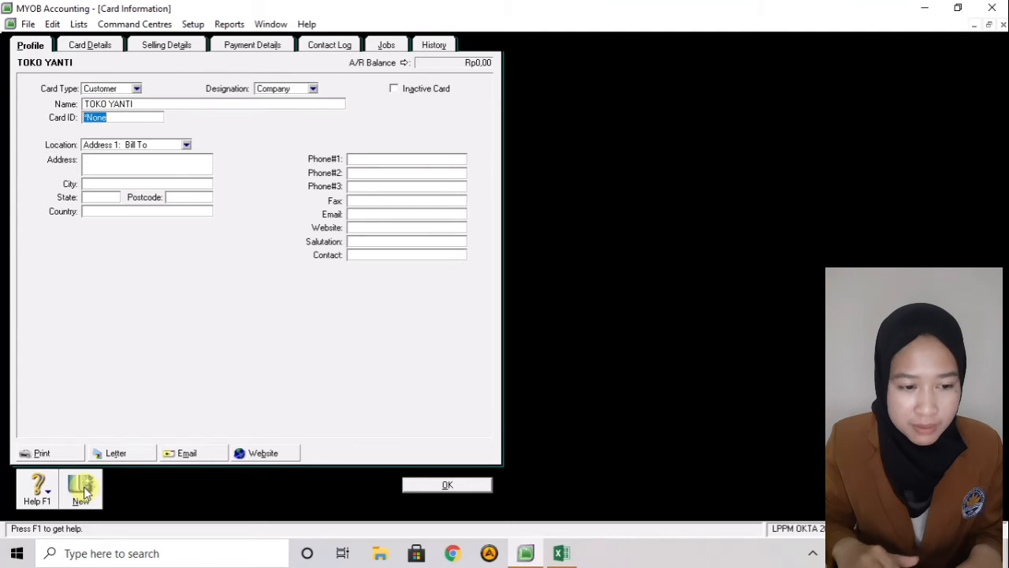
{"action": "type", "text": "C04"}
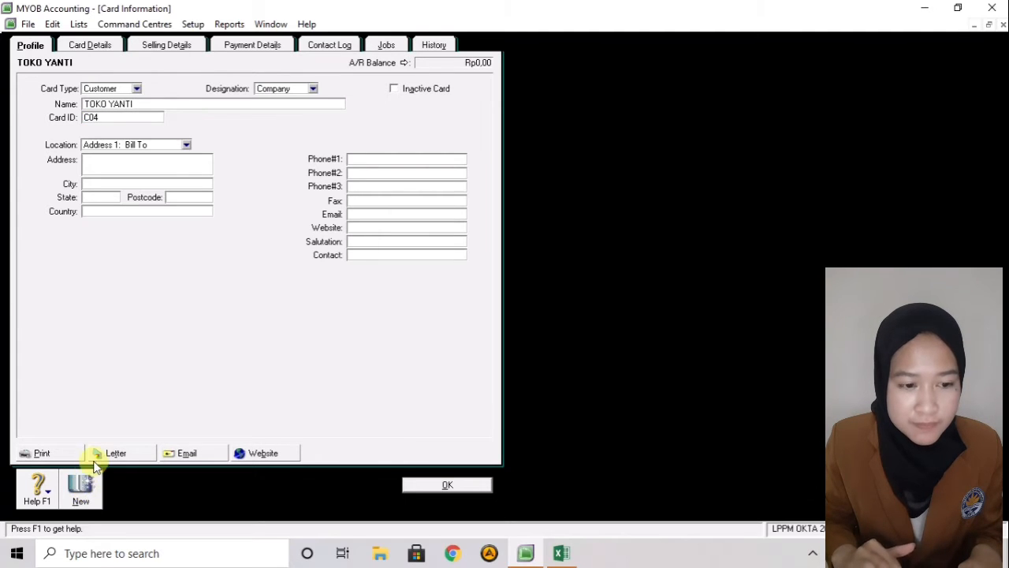
{"action": "left_click", "coordinate": [82, 490]}
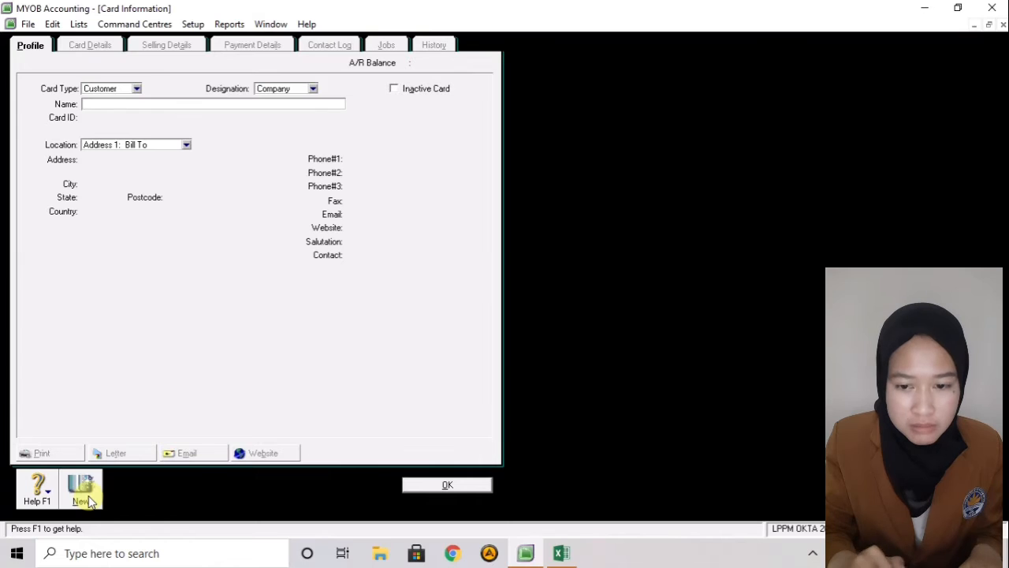
{"action": "type", "text": "CV TU"}
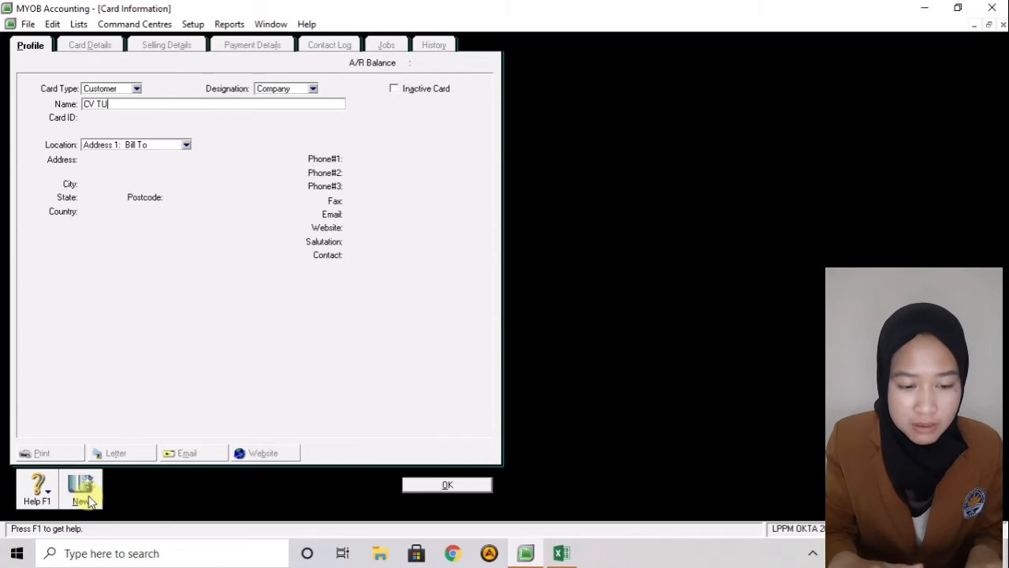
{"action": "type", "text": "NAS MUL"}
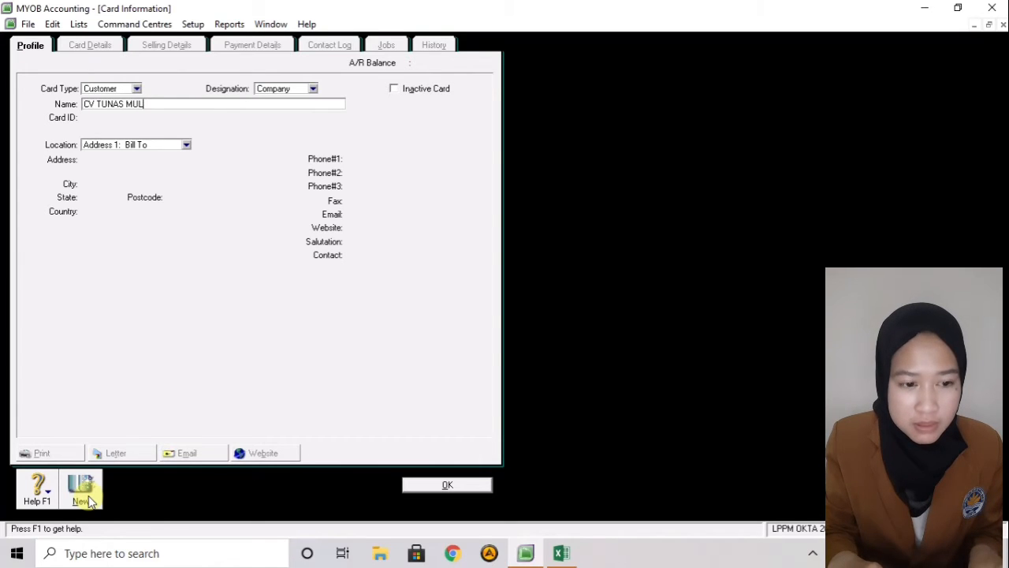
{"action": "type", "text": "IA"}
{"action": "key", "text": "Tab"}
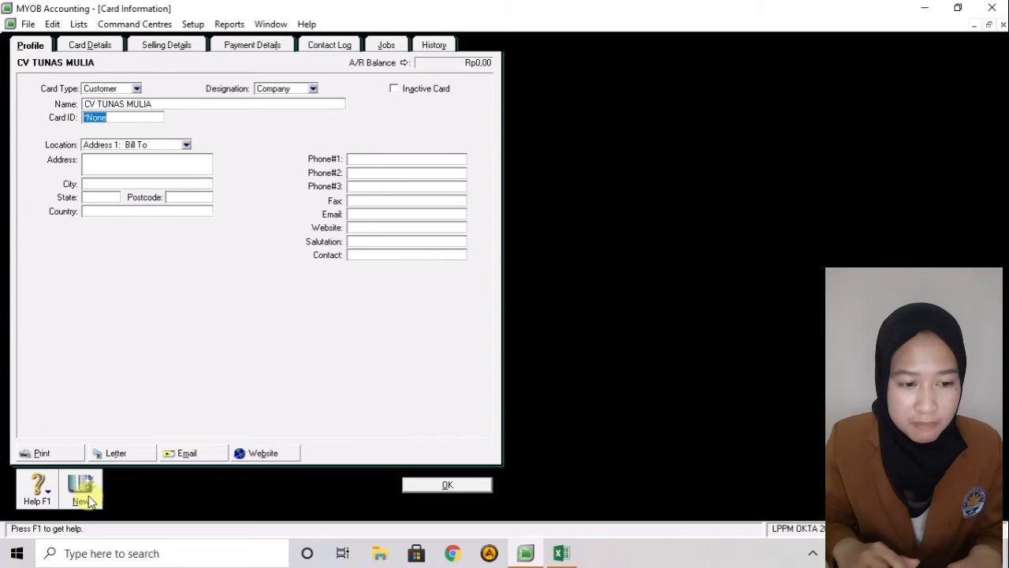
{"action": "type", "text": "C05"}
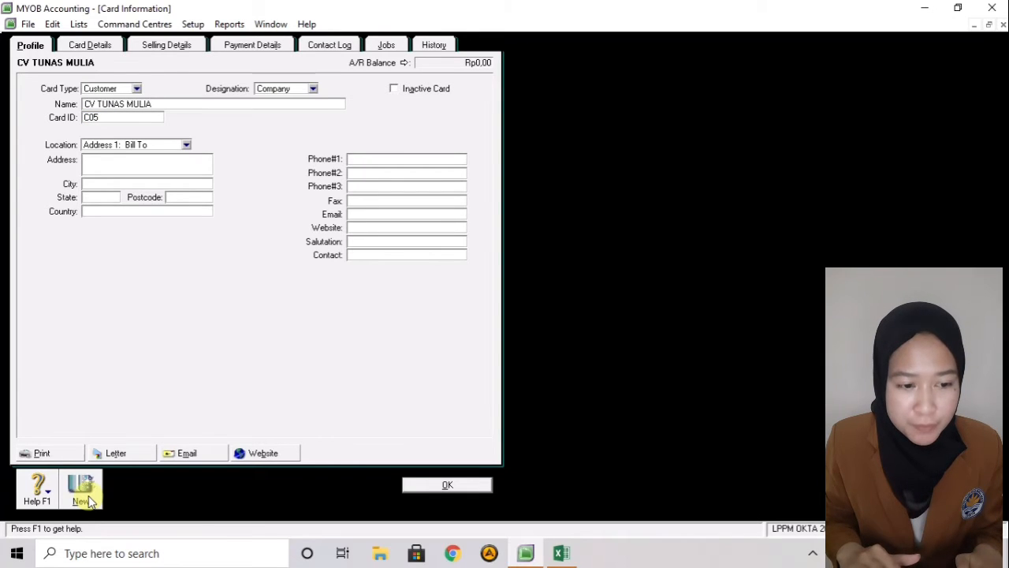
{"action": "left_click", "coordinate": [87, 496]}
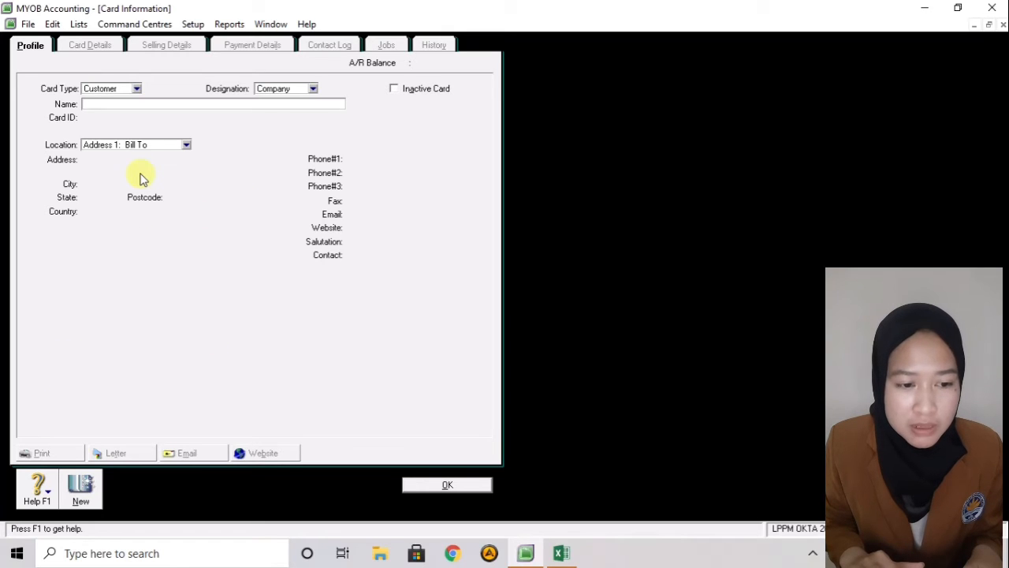
- Switch the card type to Supplier and save PT ASRI BUANA as S01
{"action": "left_click", "coordinate": [136, 90]}
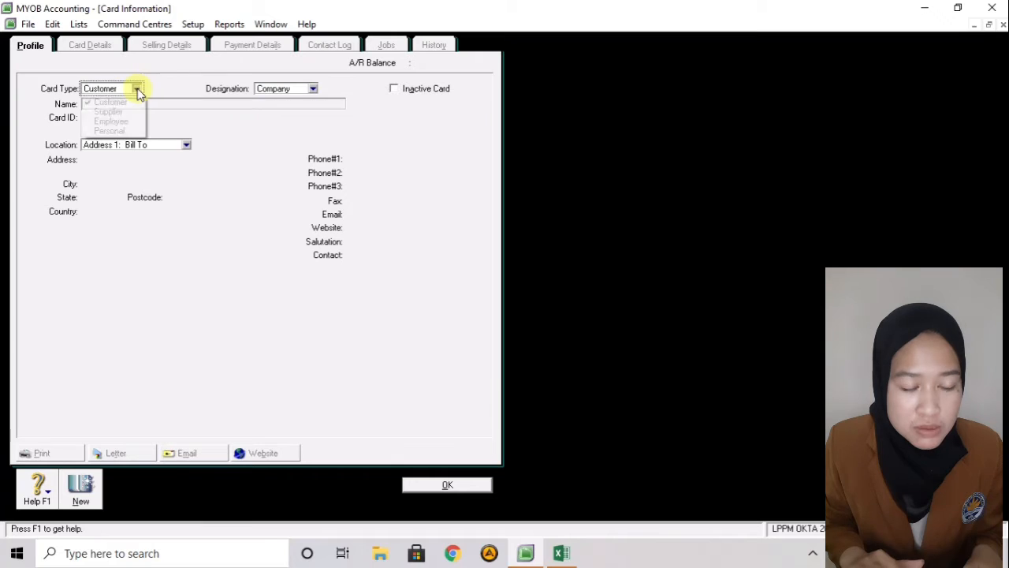
{"action": "left_click", "coordinate": [126, 111]}
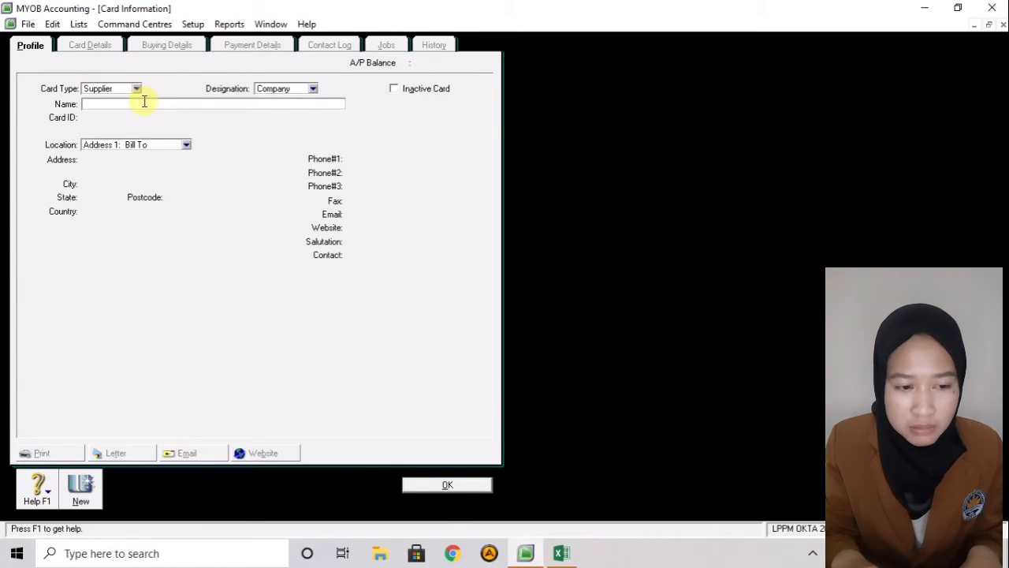
{"action": "type", "text": "OT"}
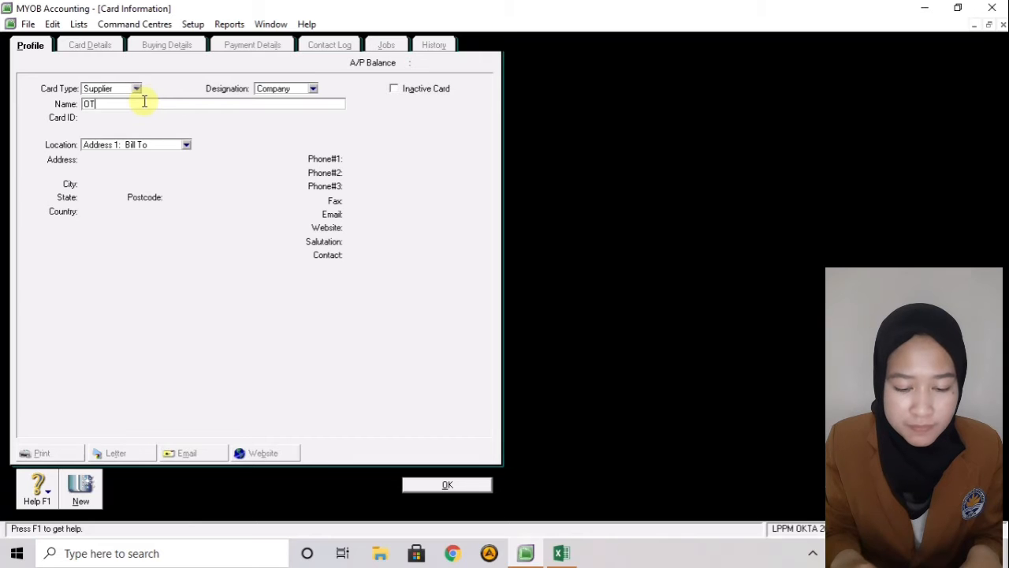
{"action": "type", "text": "P"}
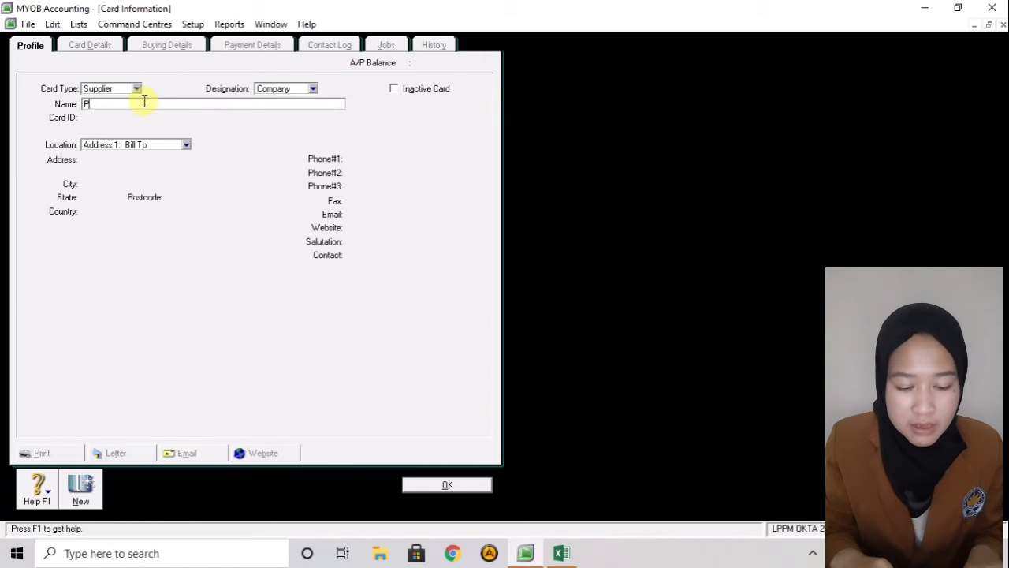
{"action": "type", "text": "T ASRI BUANA"}
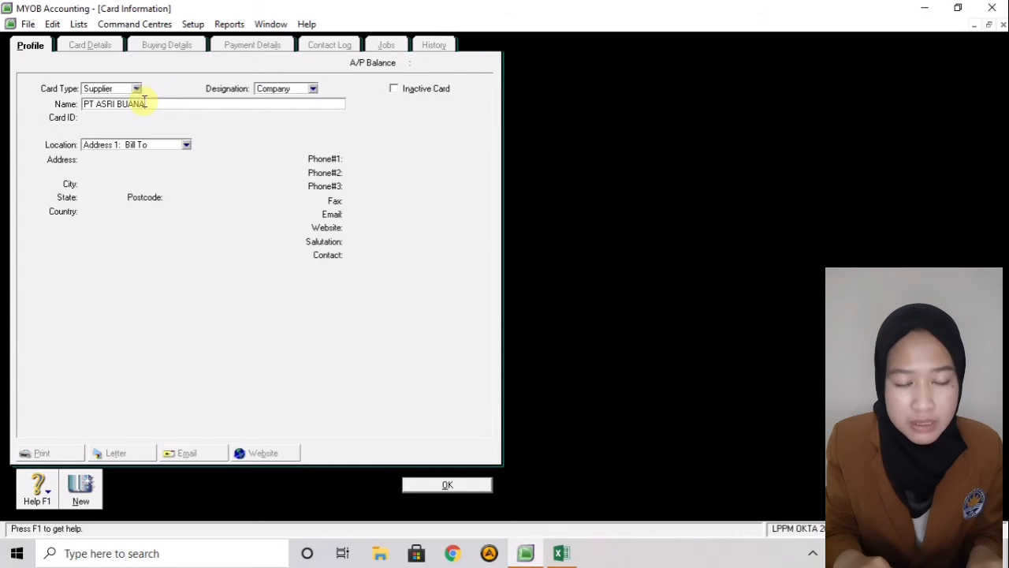
{"action": "key", "text": "Tab"}
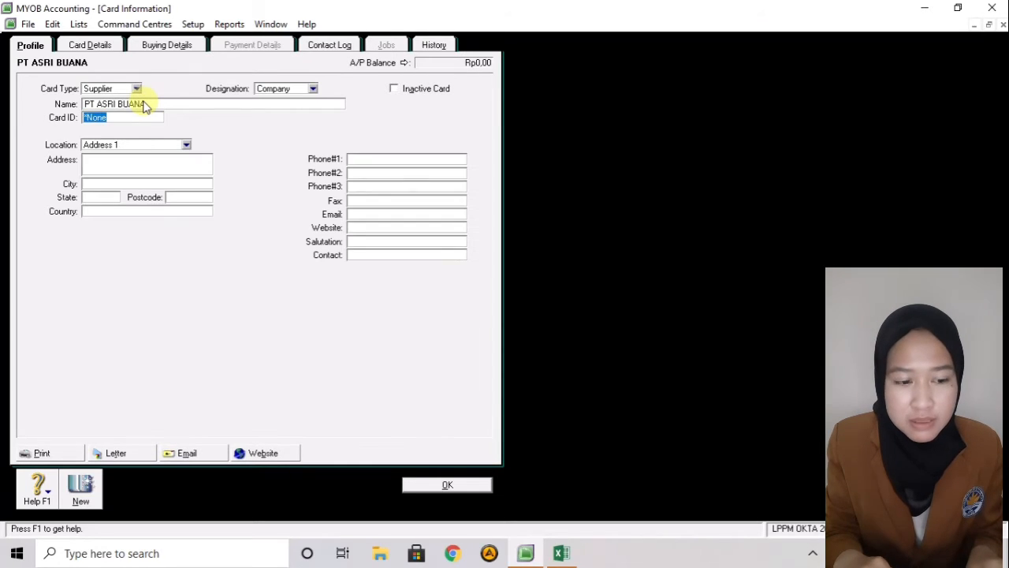
{"action": "type", "text": "S01"}
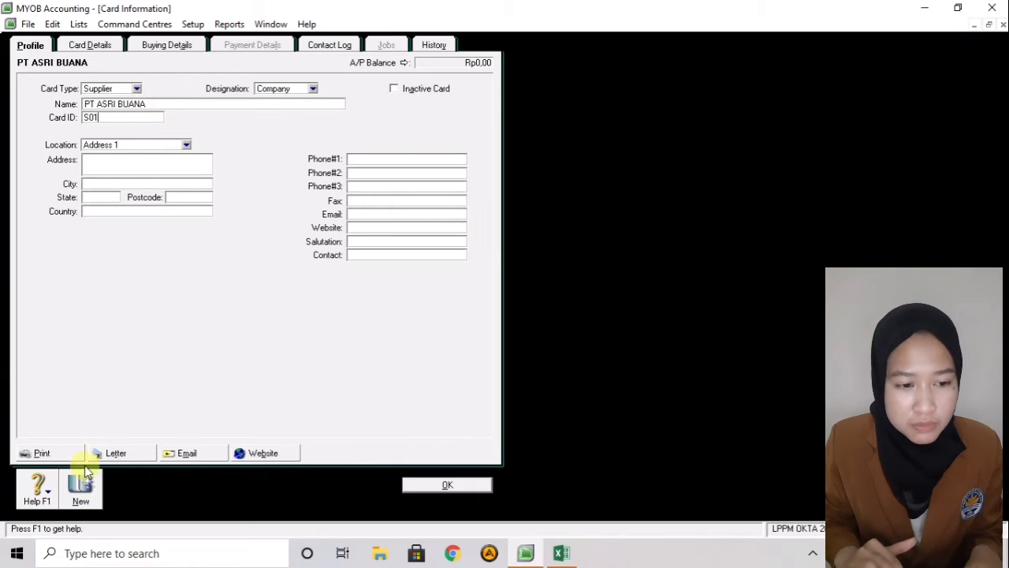
{"action": "left_click", "coordinate": [82, 490]}
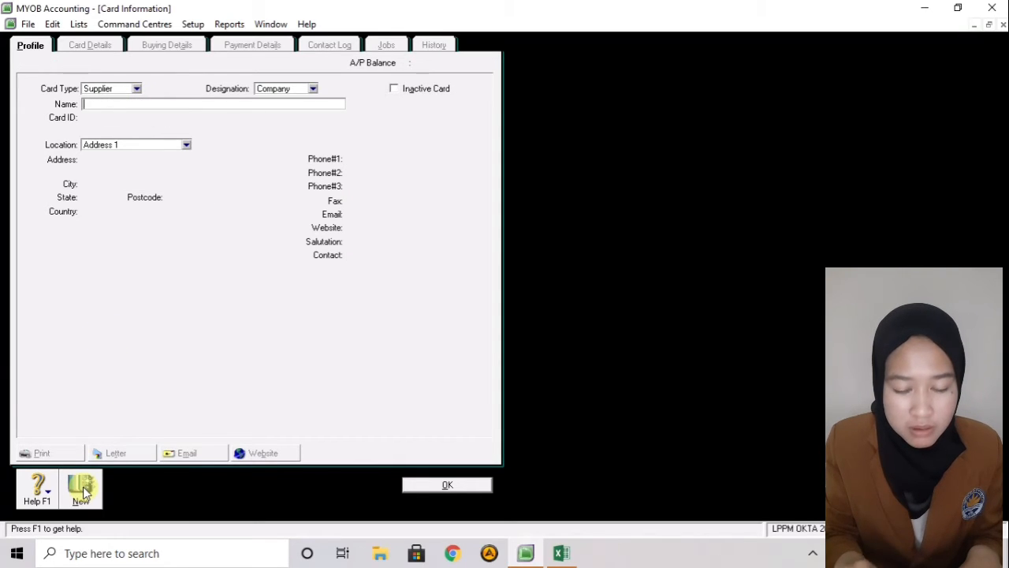
- Save PT SEJAHTERA BERSAMA as supplier card S02
{"action": "type", "text": "PT SEJAH"}
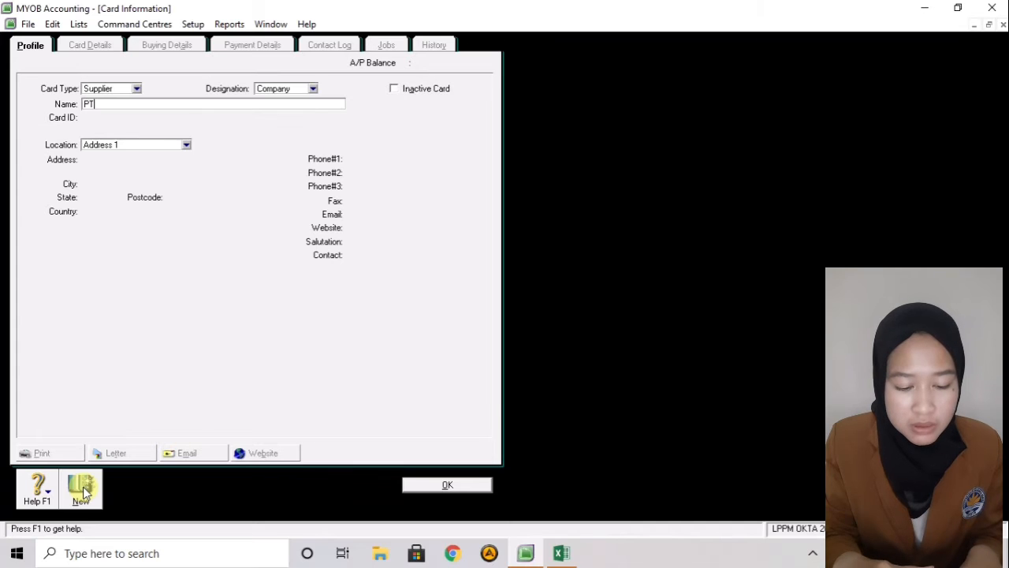
{"action": "type", "text": "ER"}
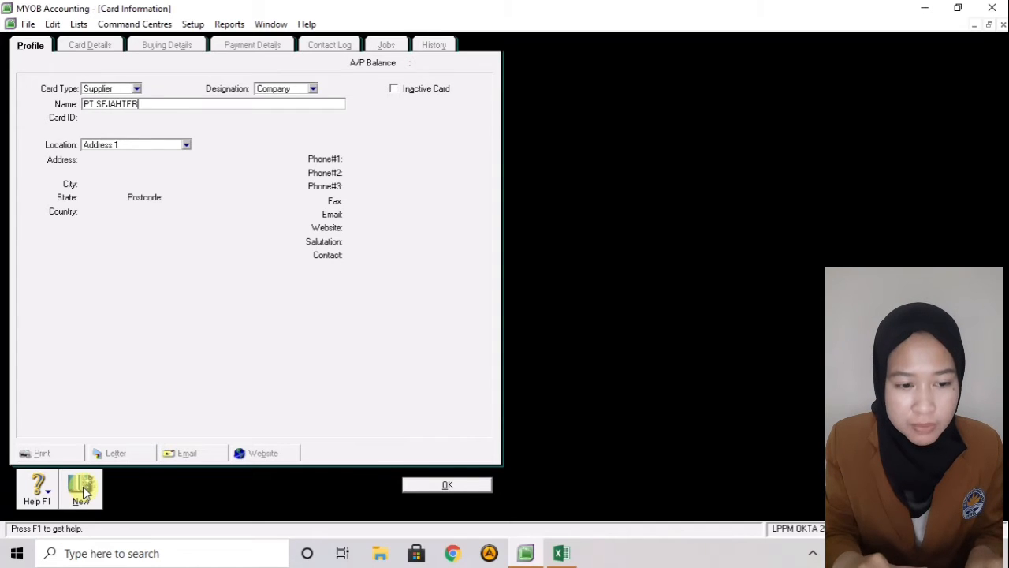
{"action": "type", "text": "A BERSAMA"}
{"action": "key", "text": "Tab"}
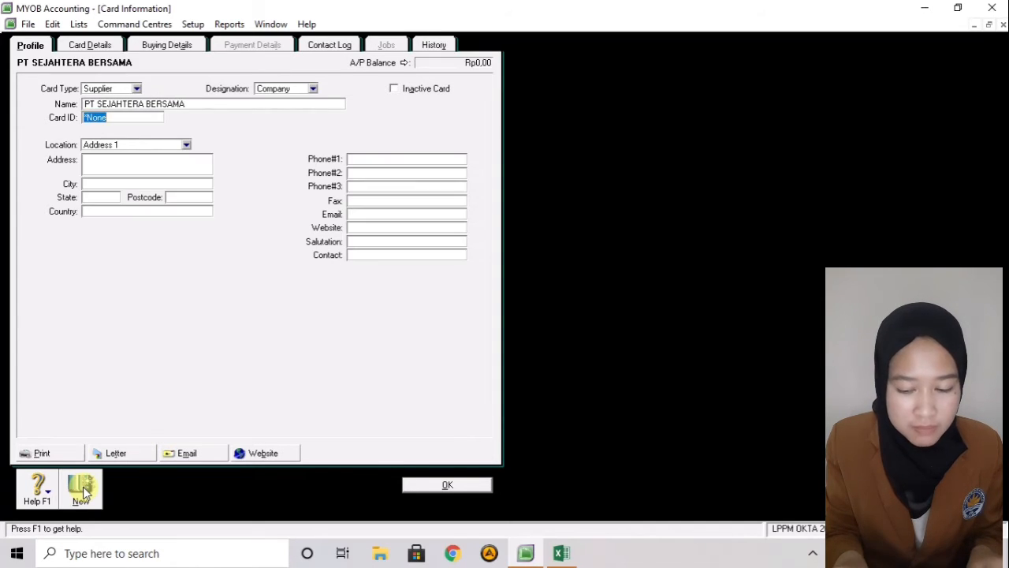
{"action": "type", "text": "S"}
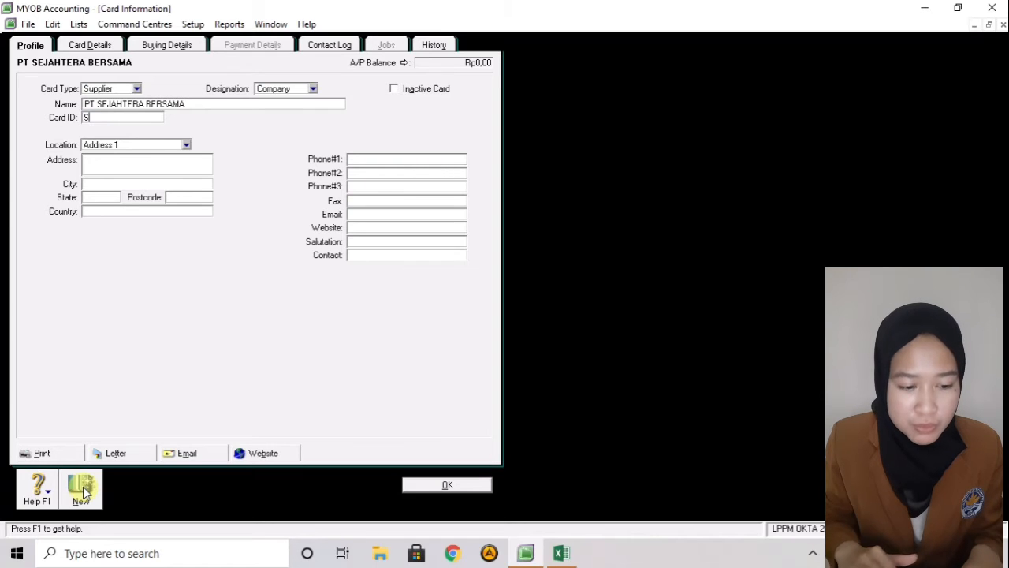
{"action": "type", "text": "02"}
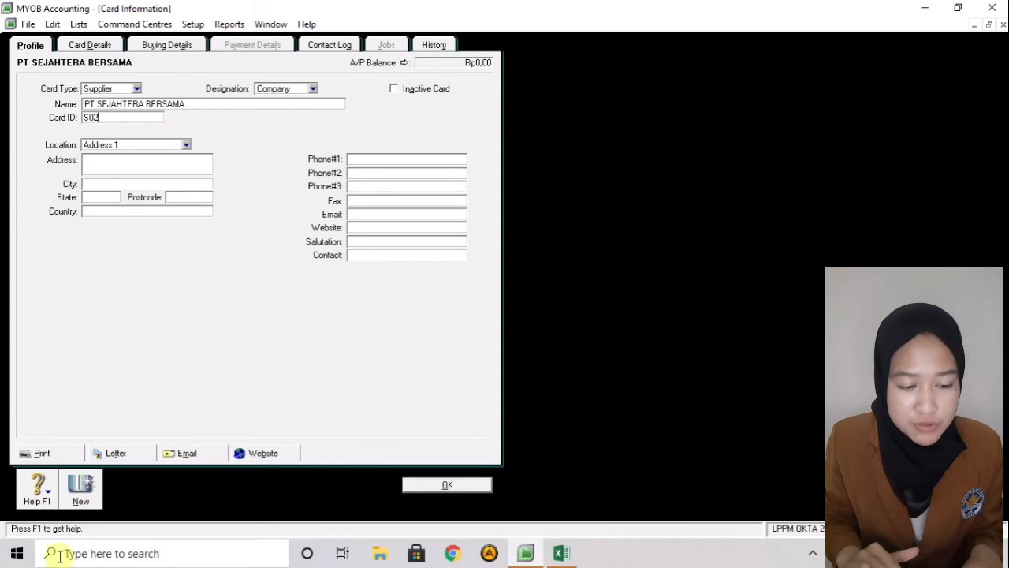
{"action": "left_click", "coordinate": [82, 498]}
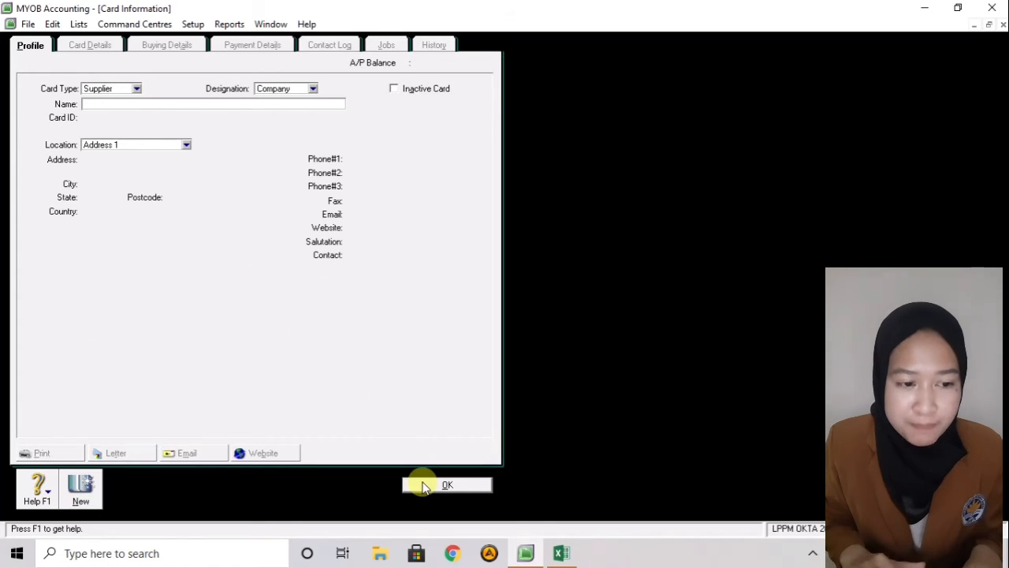
- Check the Customer and Supplier tabs of the Cards List, then close it
{"action": "left_click", "coordinate": [422, 483]}
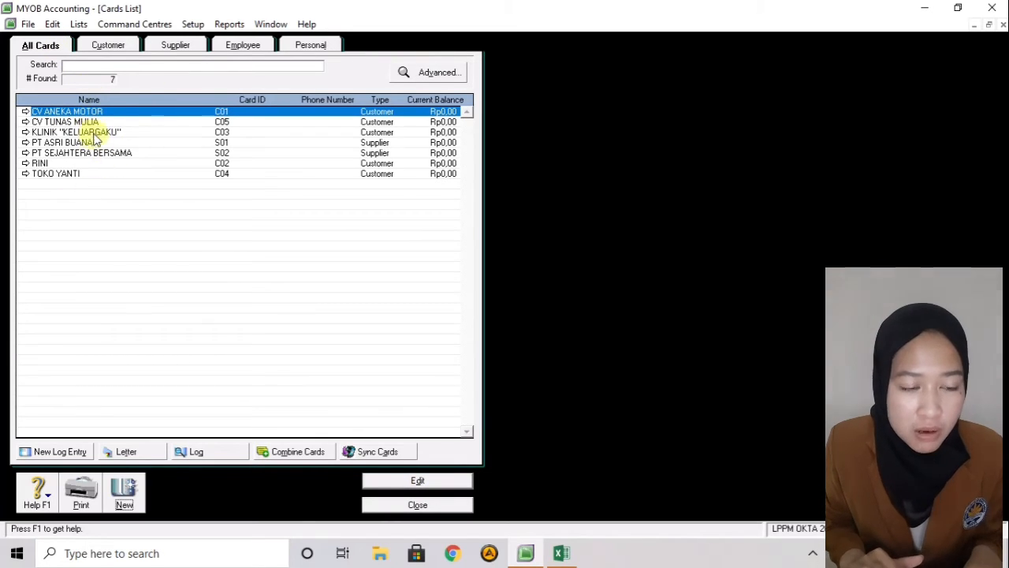
{"action": "left_click", "coordinate": [119, 49]}
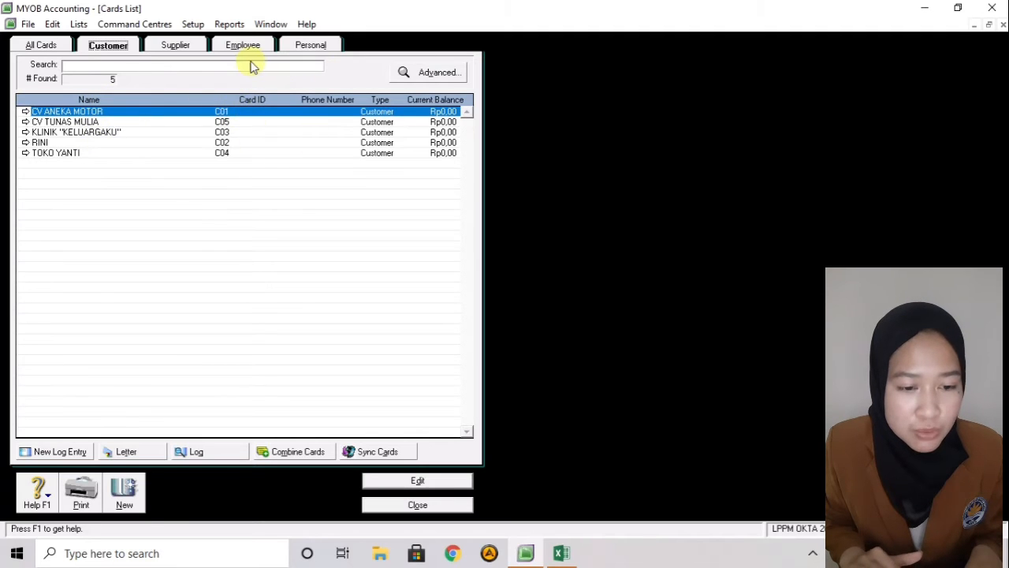
{"action": "left_click", "coordinate": [194, 46]}
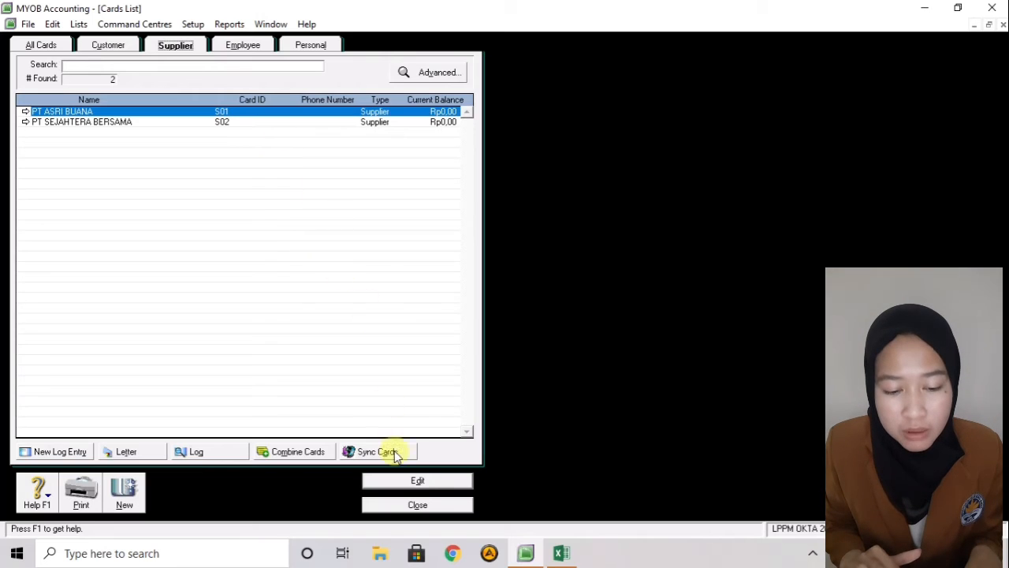
{"action": "left_click", "coordinate": [418, 504]}
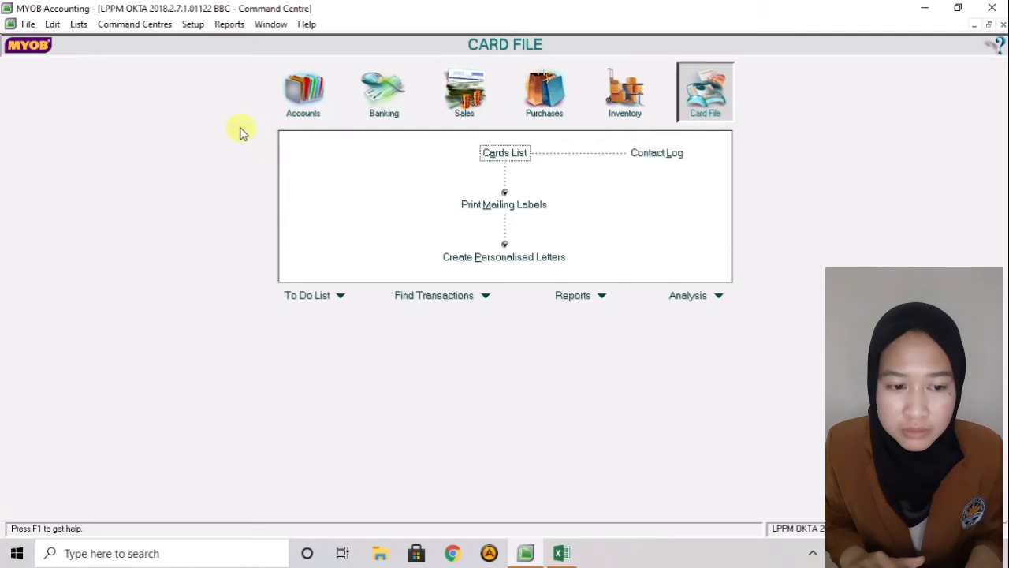
- Open Setup > Balances > Customer Balances, showing five customers at Rp0,00
{"action": "left_click", "coordinate": [195, 26]}
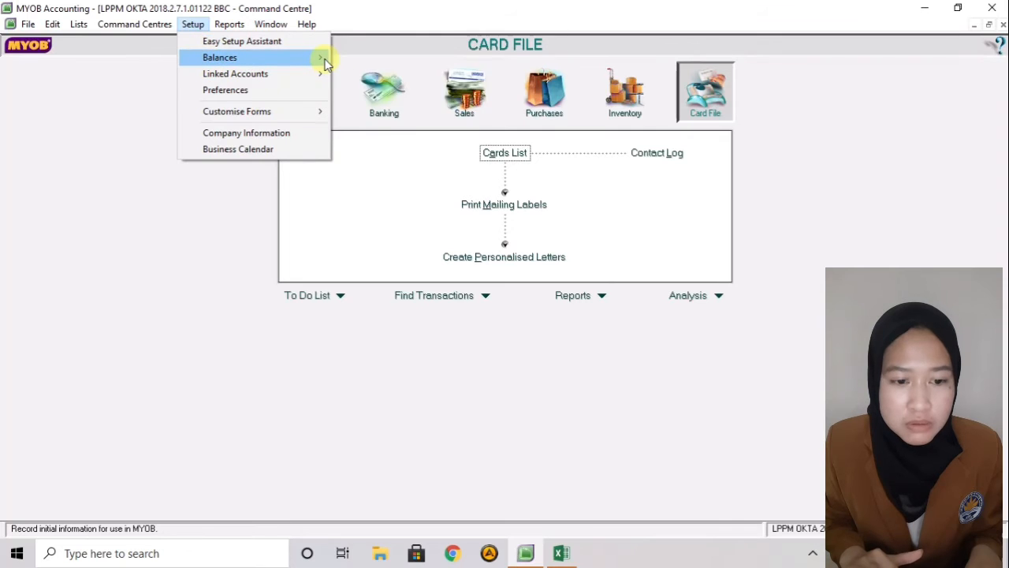
{"action": "mouse_move", "coordinate": [326, 61]}
{"action": "left_click", "coordinate": [343, 91]}
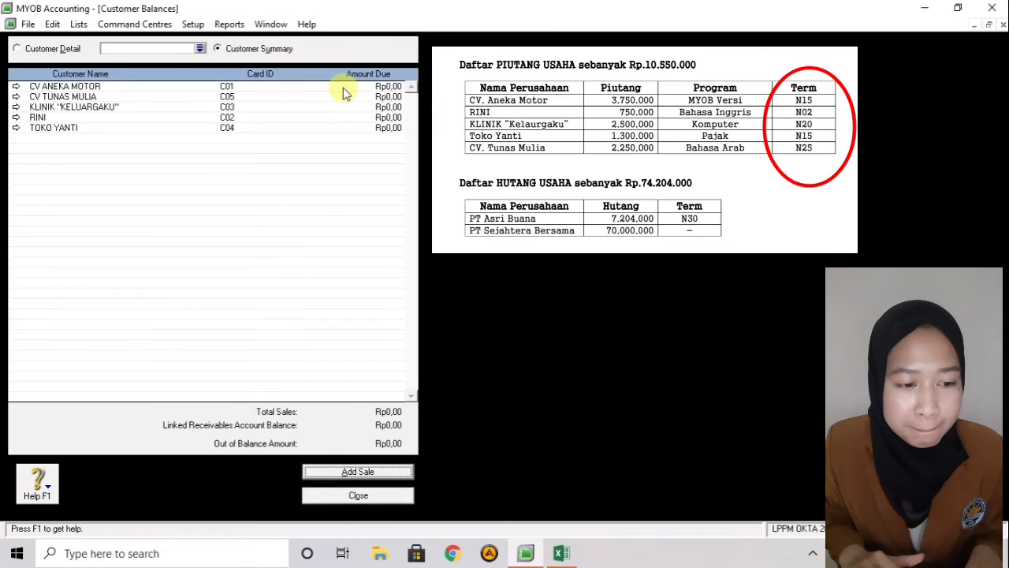
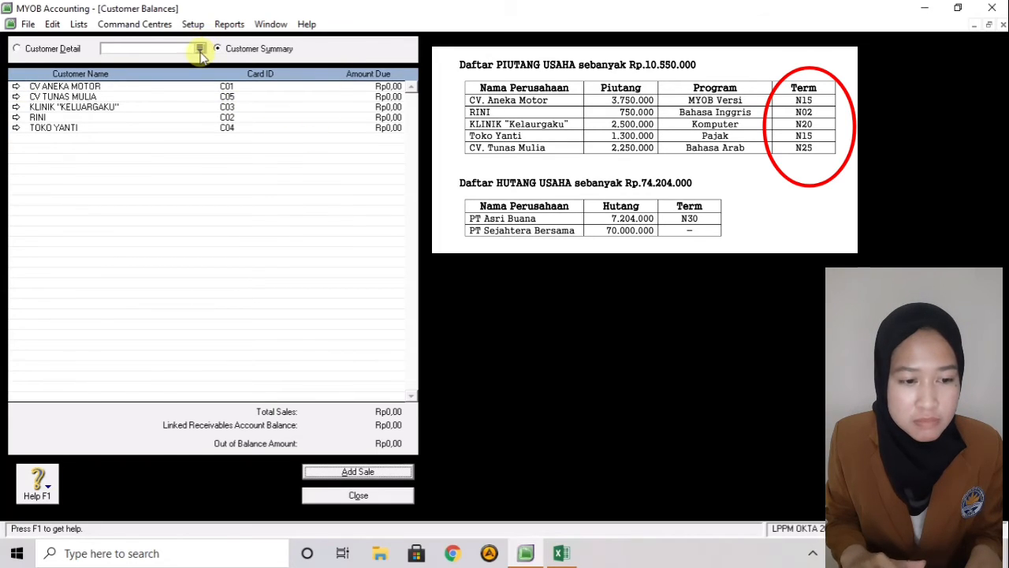
- Pick CV ANEKA MOTOR in the Customer Balances detail view and start adding a historical sale
{"action": "left_click", "coordinate": [16, 86]}
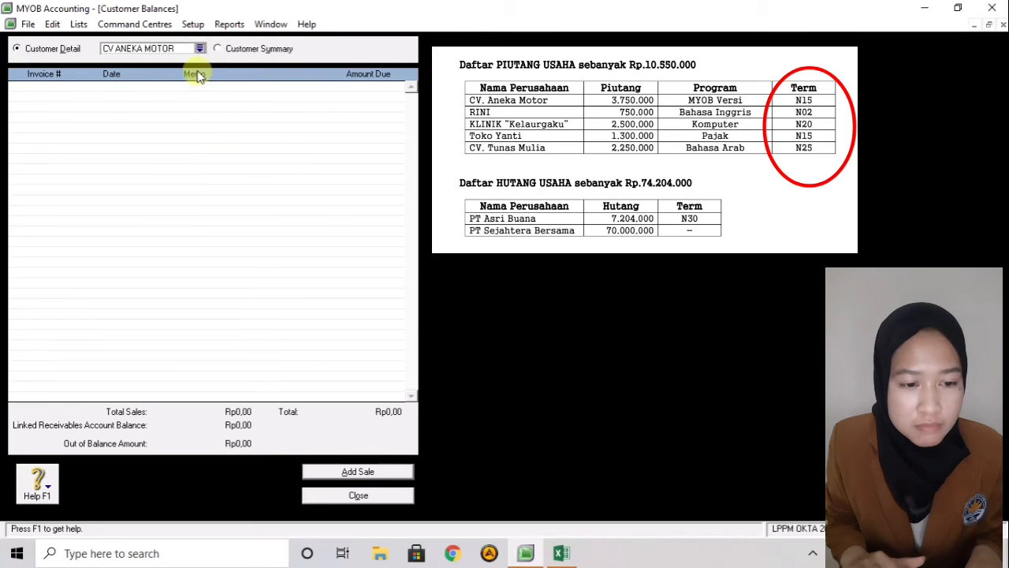
{"action": "left_click", "coordinate": [200, 49]}
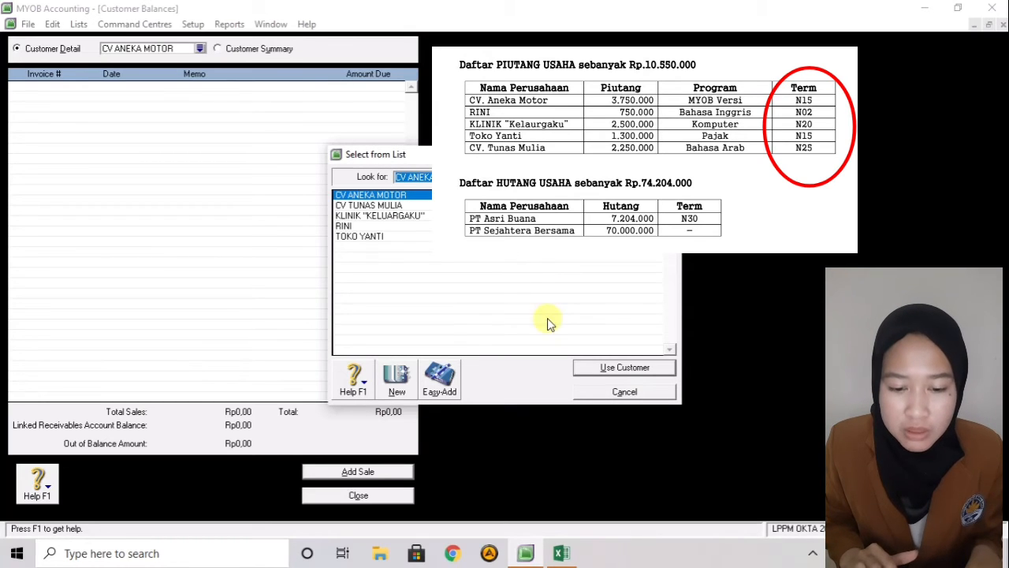
{"action": "left_click", "coordinate": [590, 369]}
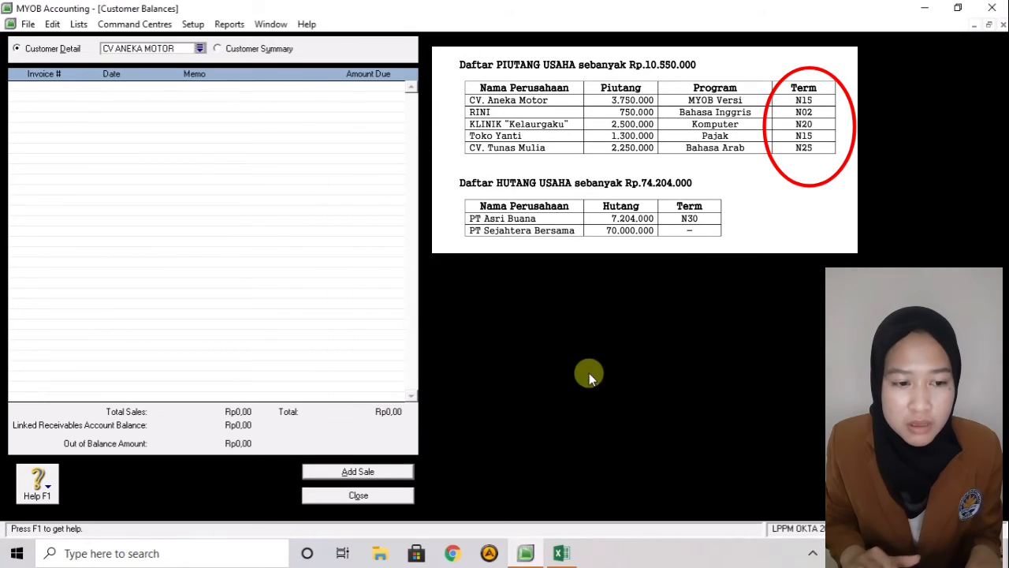
{"action": "left_click", "coordinate": [370, 469]}
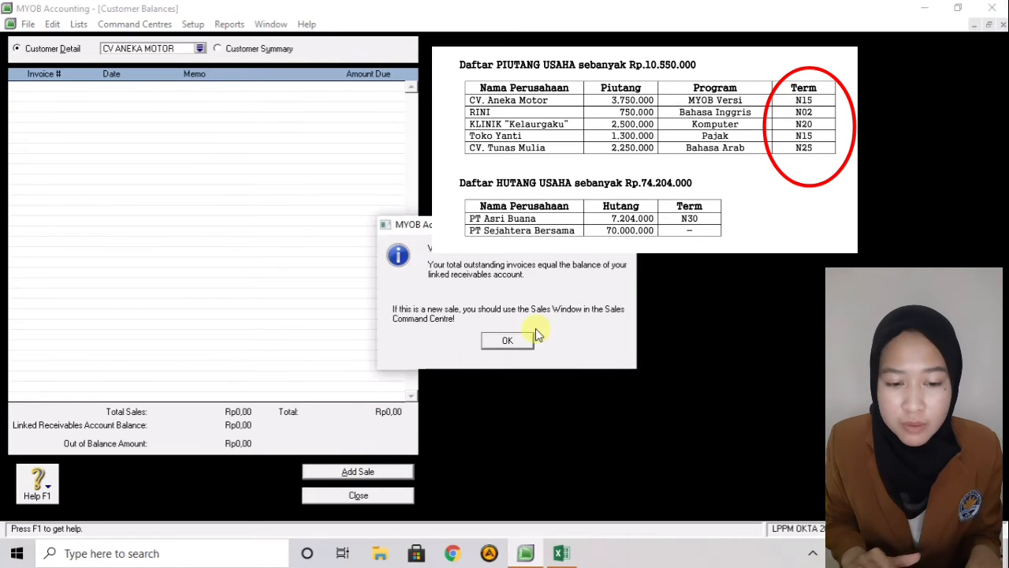
- Set the CV ANEKA MOTOR sale's payment due in a given number of days, 15 days (Net 15)
{"action": "left_click", "coordinate": [509, 341]}
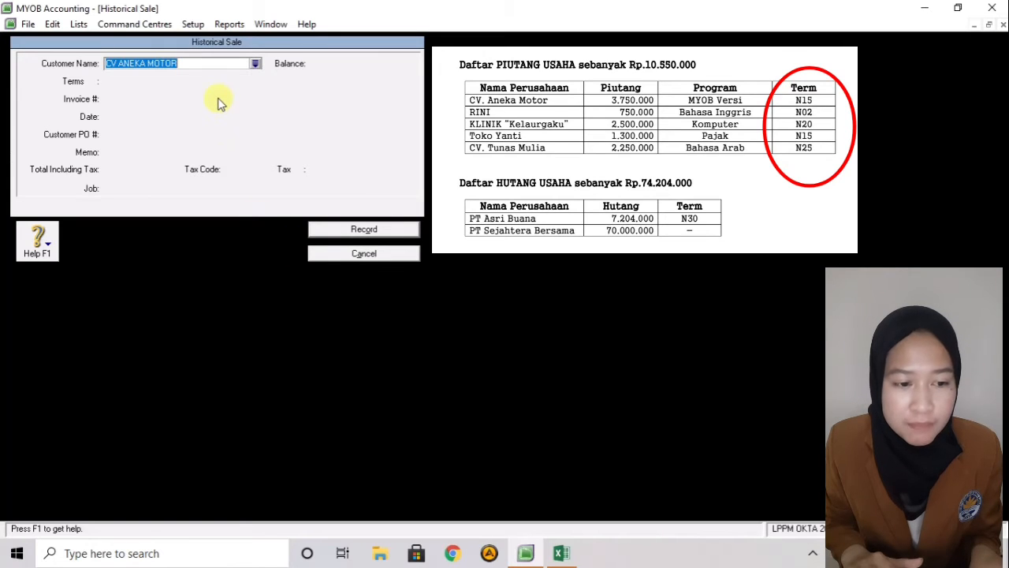
{"action": "key", "text": "Tab"}
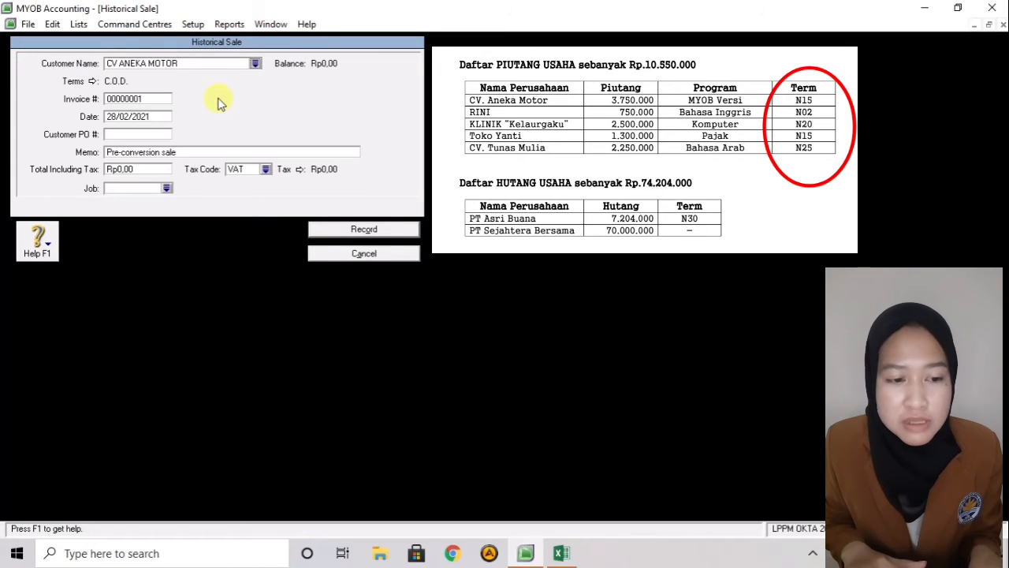
{"action": "left_click", "coordinate": [93, 82]}
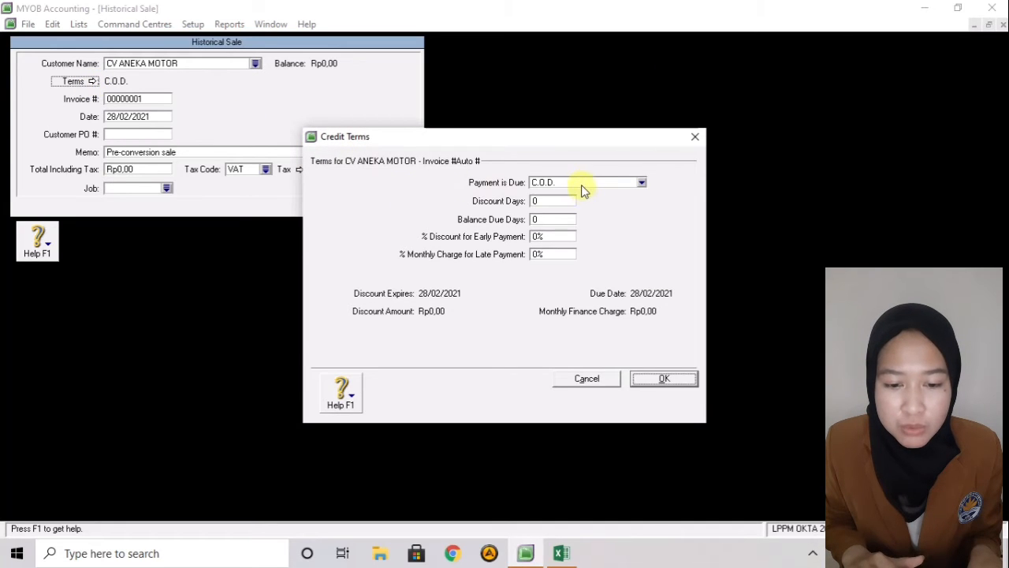
{"action": "left_click", "coordinate": [583, 183]}
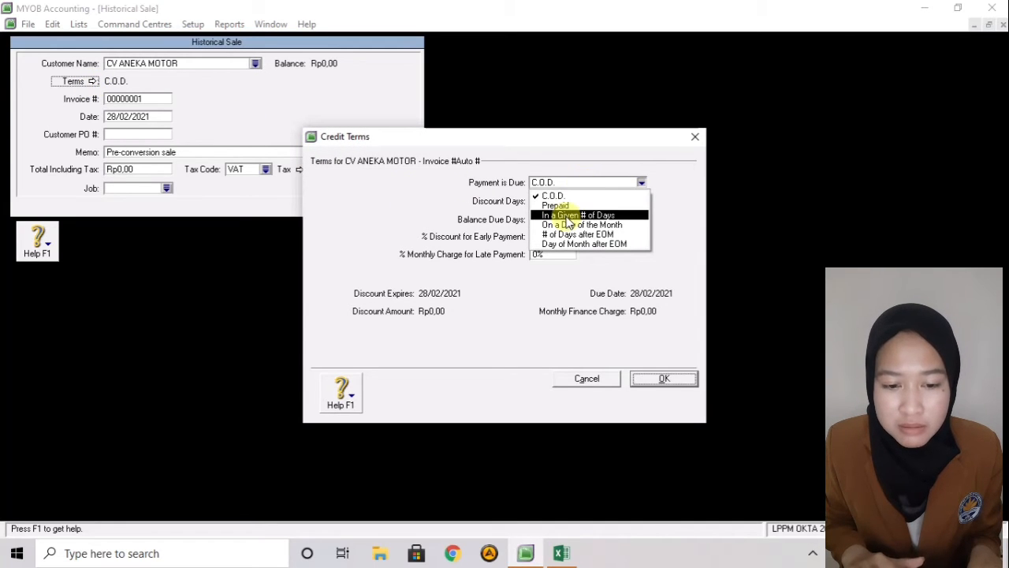
{"action": "left_click", "coordinate": [567, 215]}
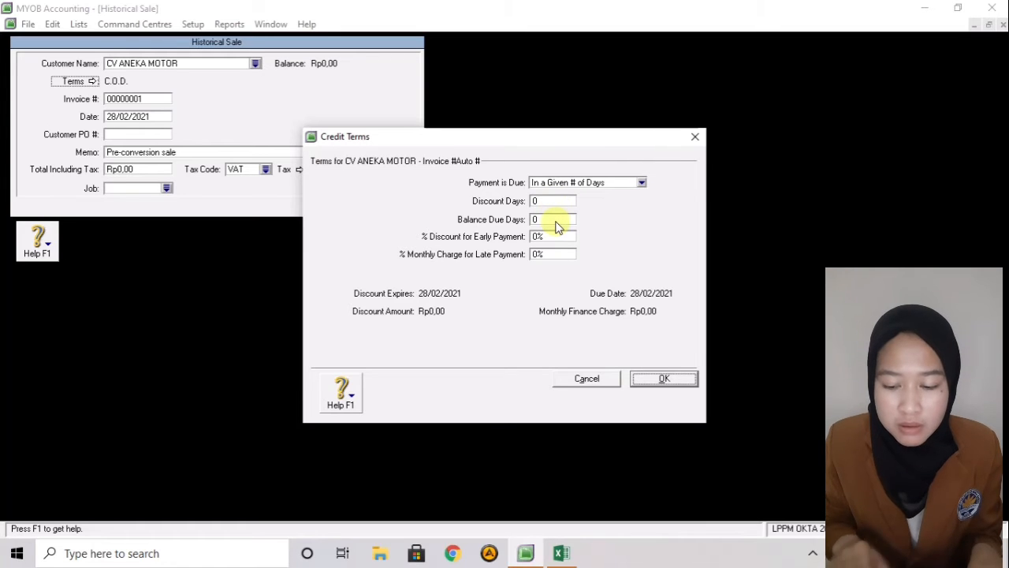
{"action": "left_click", "coordinate": [556, 221]}
{"action": "type", "text": "15"}
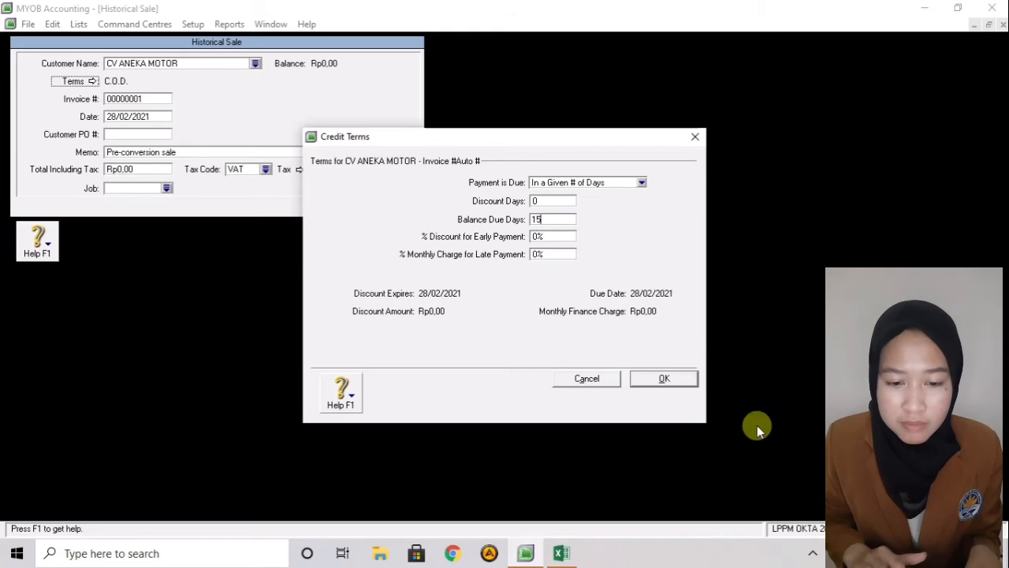
{"action": "left_click", "coordinate": [645, 380]}
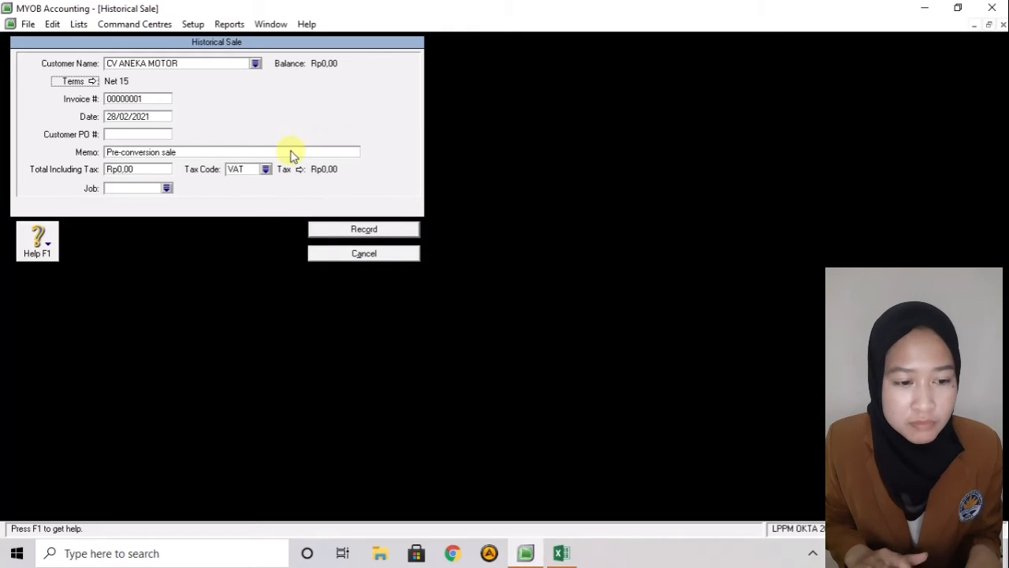
- Set the sale date to 01/01/2020 and the memo to 'Saldo Awal Piutang Usaha'
{"action": "left_click", "coordinate": [138, 117]}
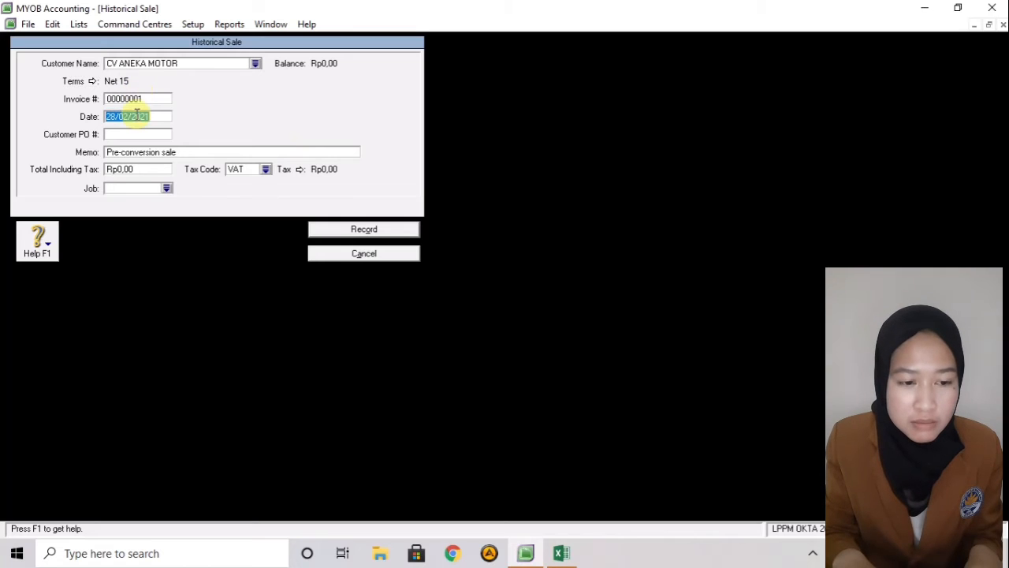
{"action": "key", "text": "BackSpace"}
{"action": "type", "text": "01"}
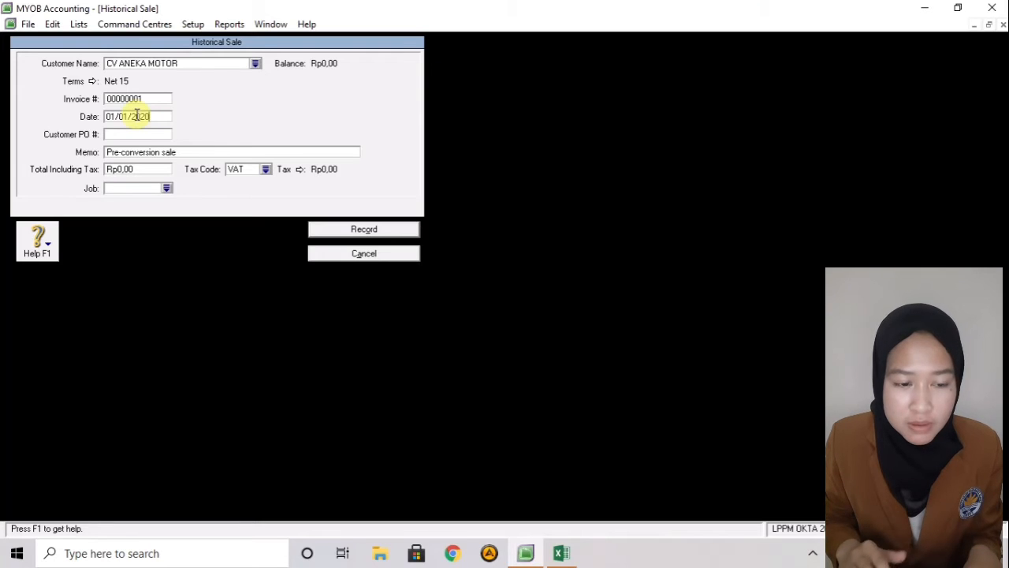
{"action": "left_click", "coordinate": [138, 152]}
{"action": "key", "text": "BackSpace"}
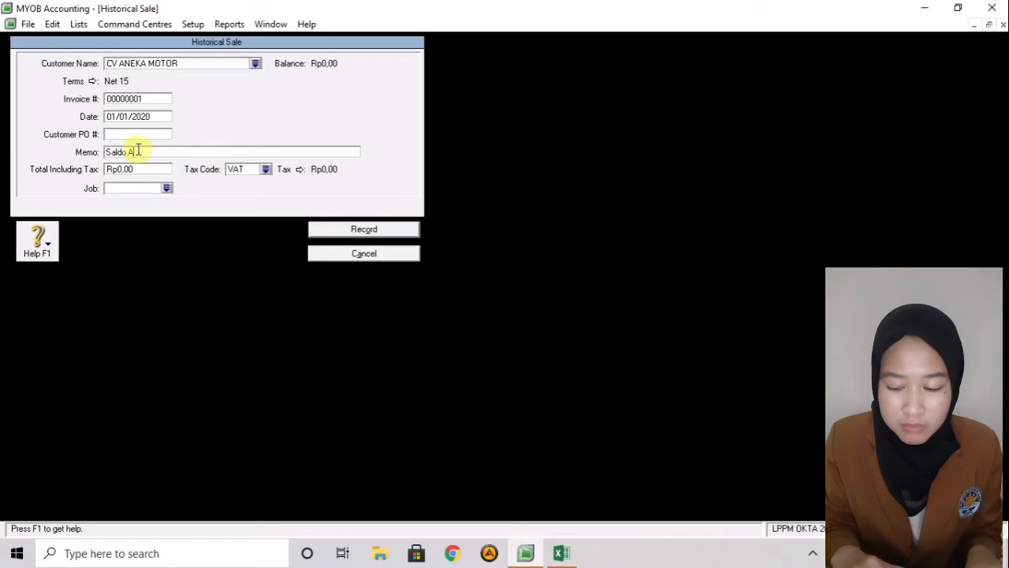
{"action": "type", "text": "Saldo Awal"}
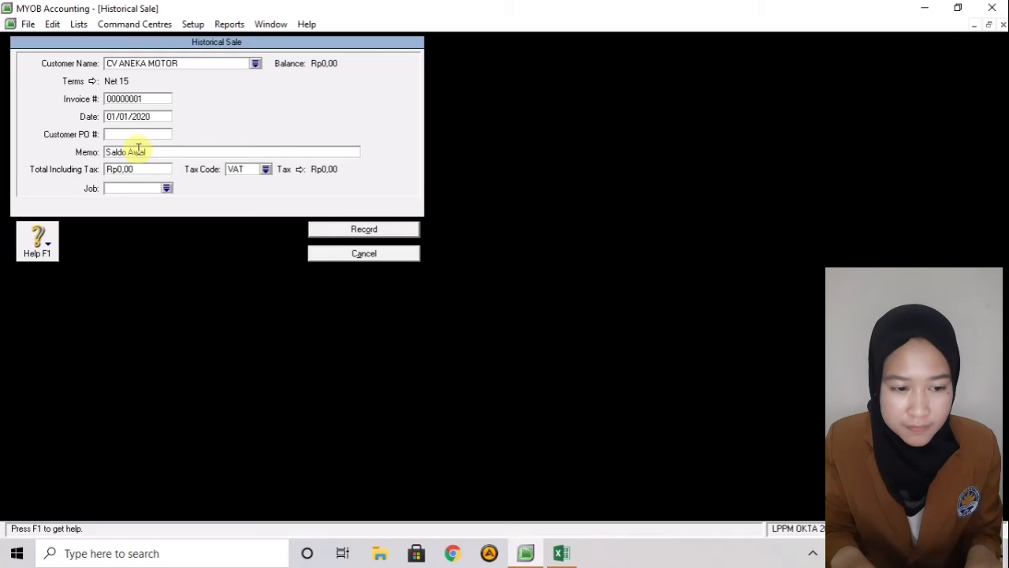
{"action": "type", "text": " Pi"}
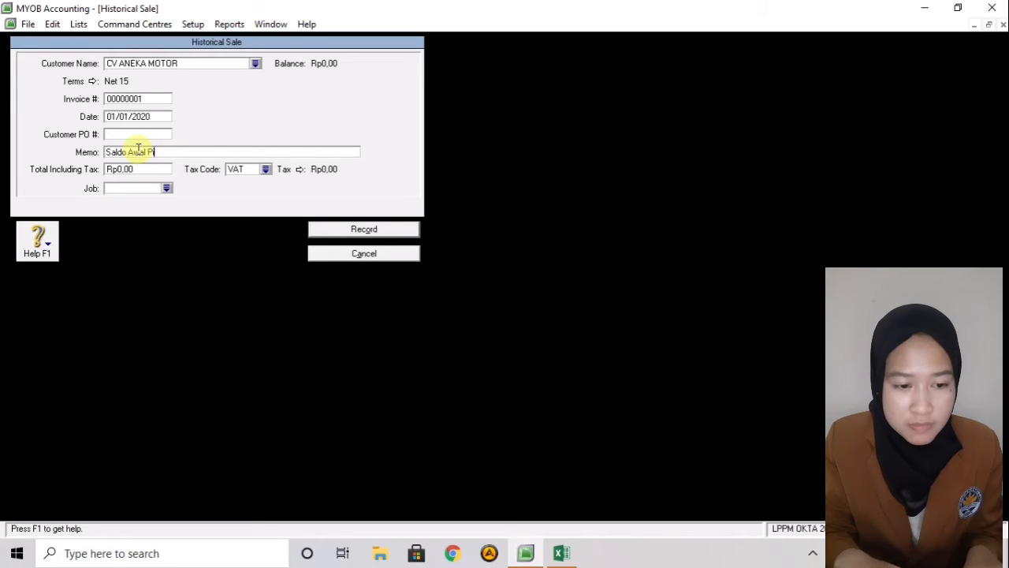
{"action": "type", "text": "utang USaha"}
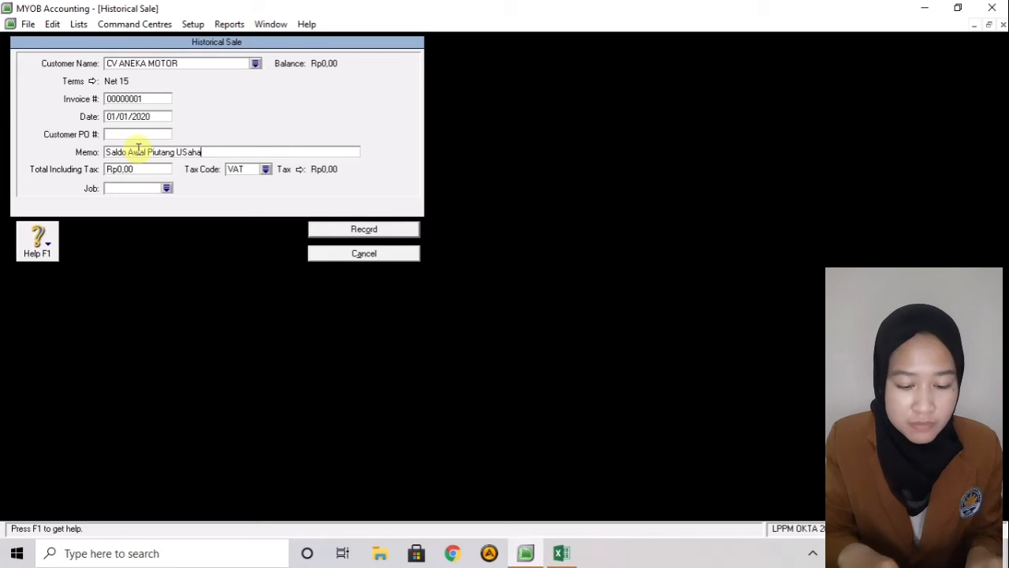
{"action": "key", "text": "BackSpace"}
{"action": "key", "text": "BackSpace"}
{"action": "type", "text": "s"}
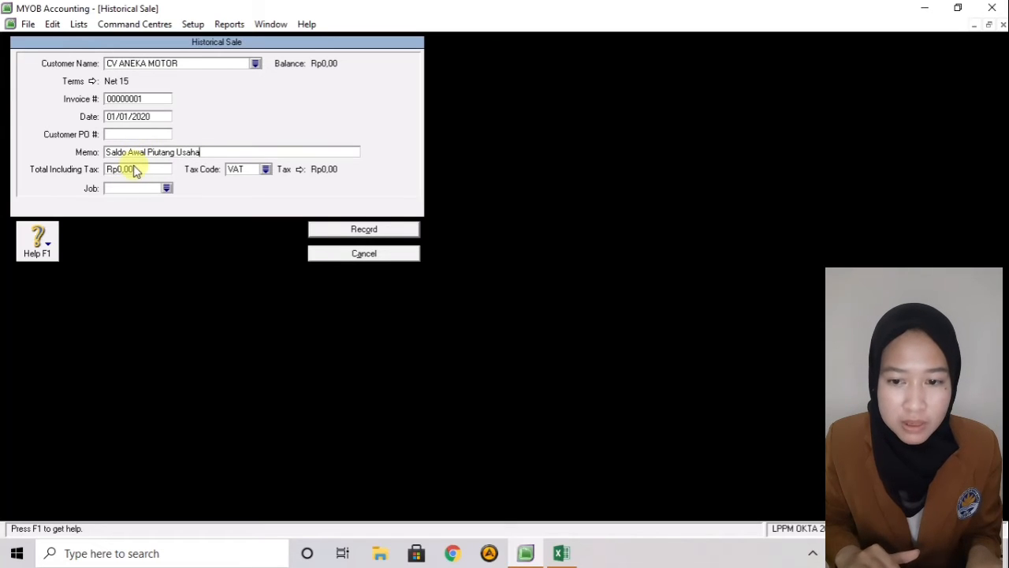
- Enter a total including tax of Rp3.750.000 with tax code N-T
{"action": "left_click", "coordinate": [135, 169]}
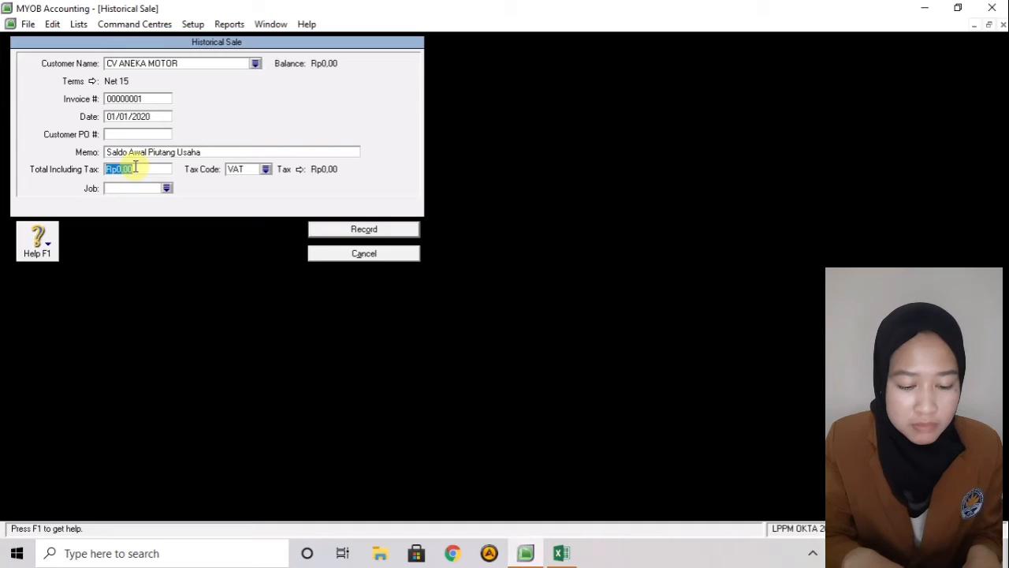
{"action": "type", "text": "375"}
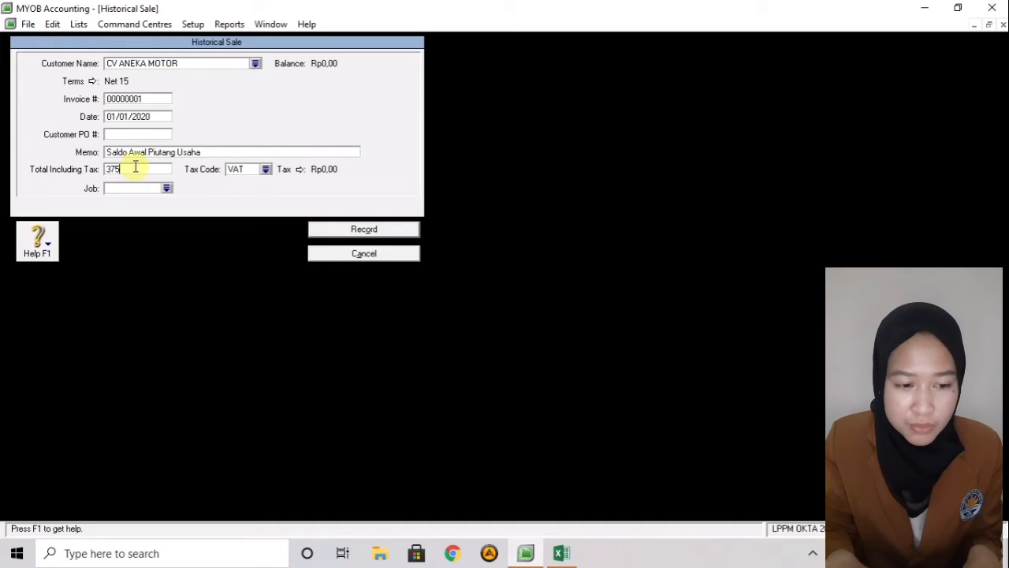
{"action": "type", "text": "0000"}
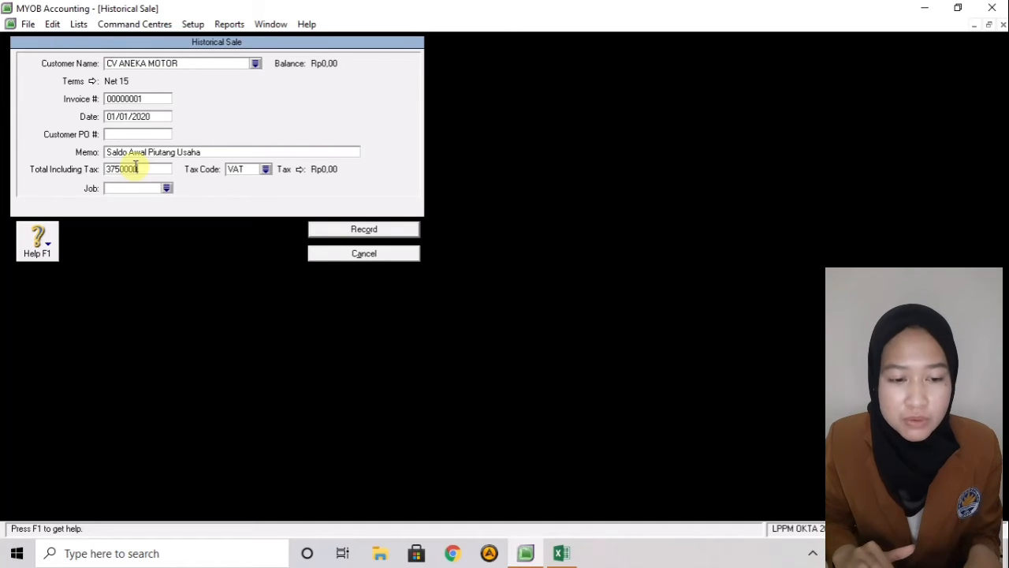
{"action": "left_click", "coordinate": [242, 175]}
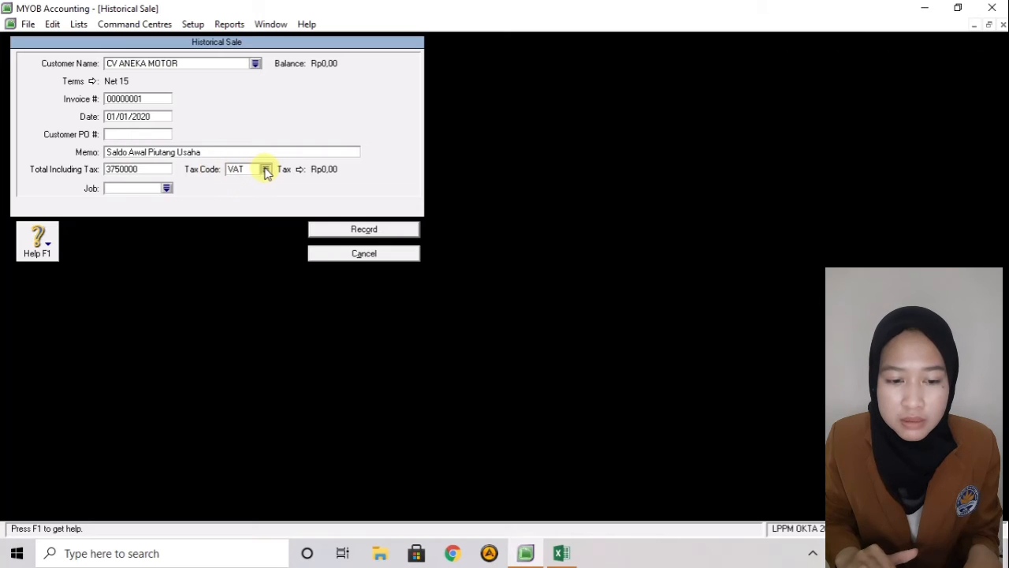
{"action": "left_click", "coordinate": [267, 170]}
{"action": "left_click", "coordinate": [381, 206]}
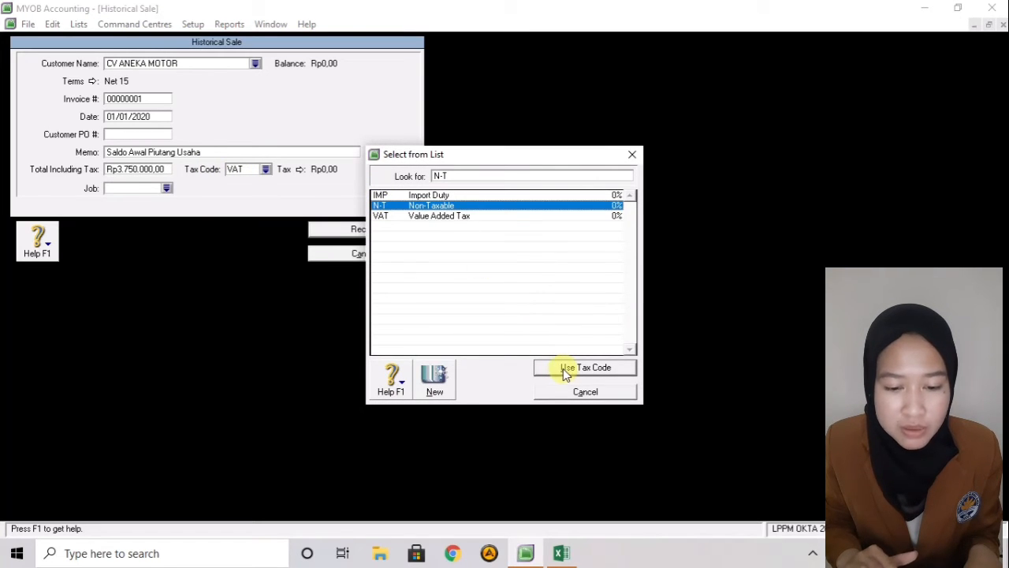
{"action": "left_click", "coordinate": [563, 368]}
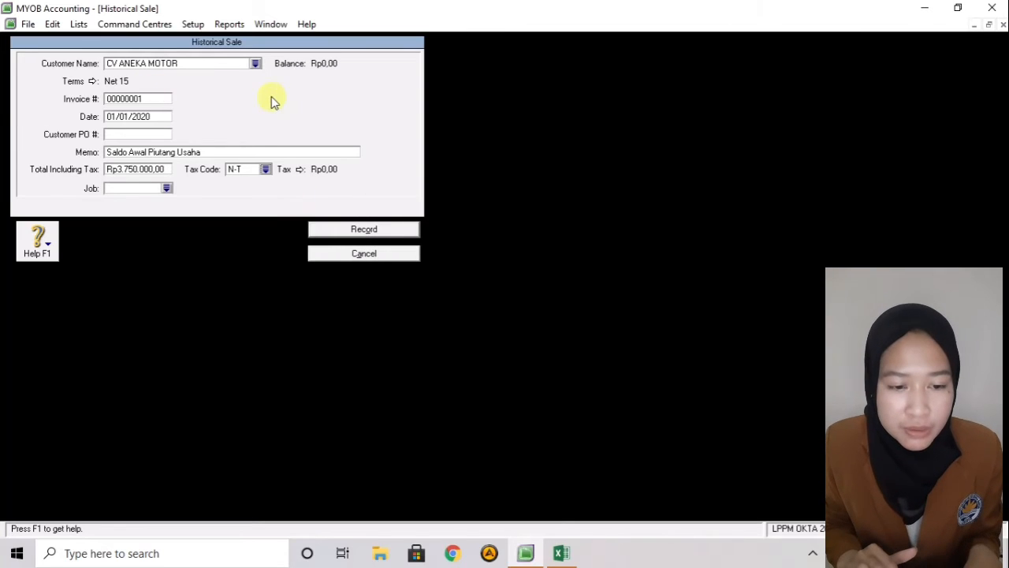
- Record CV ANEKA MOTOR's Rp3.750.000 invoice, then start a new historical sale for RINI
{"action": "left_click", "coordinate": [349, 229]}
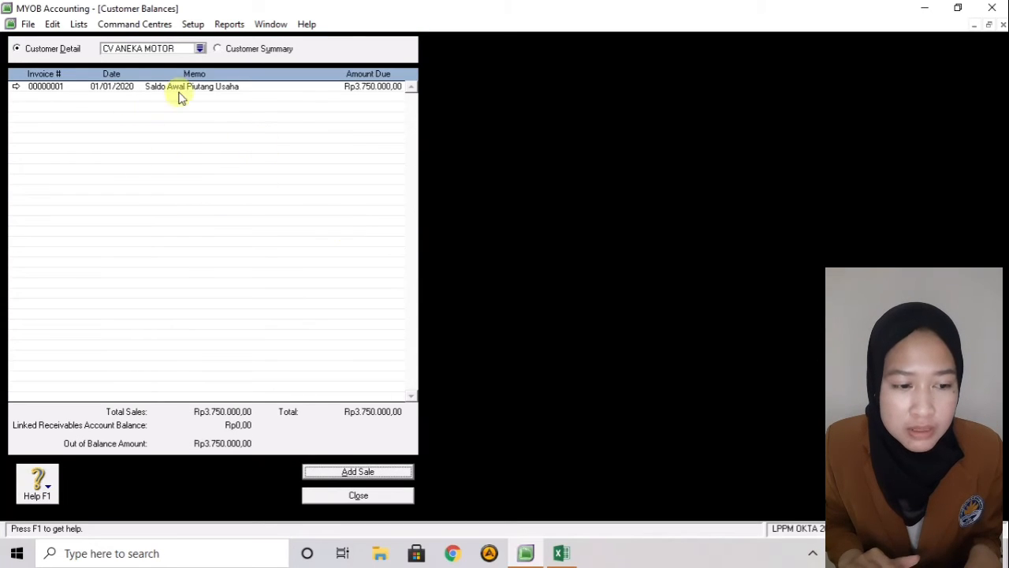
{"action": "left_click", "coordinate": [200, 49]}
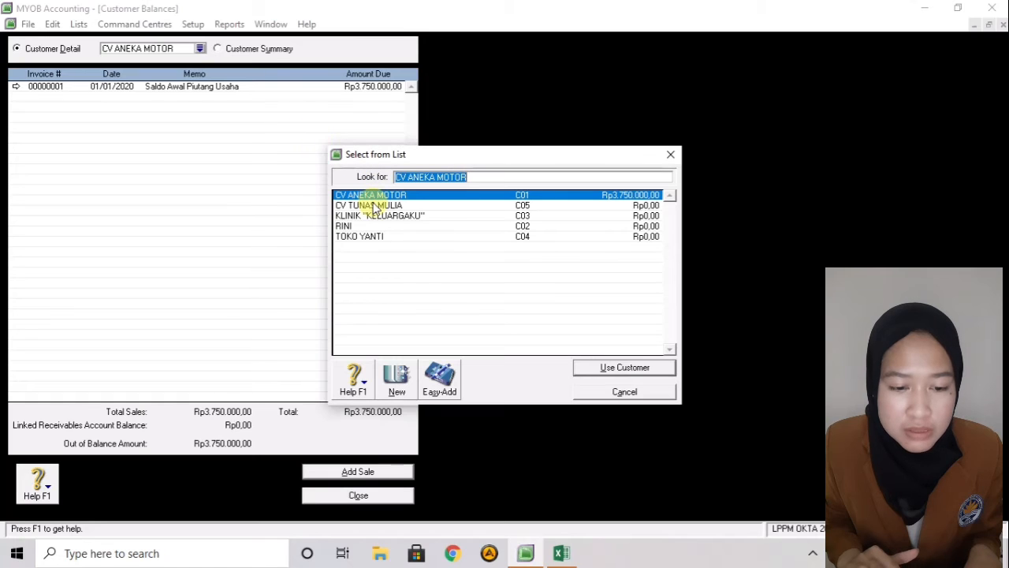
{"action": "left_click", "coordinate": [369, 227]}
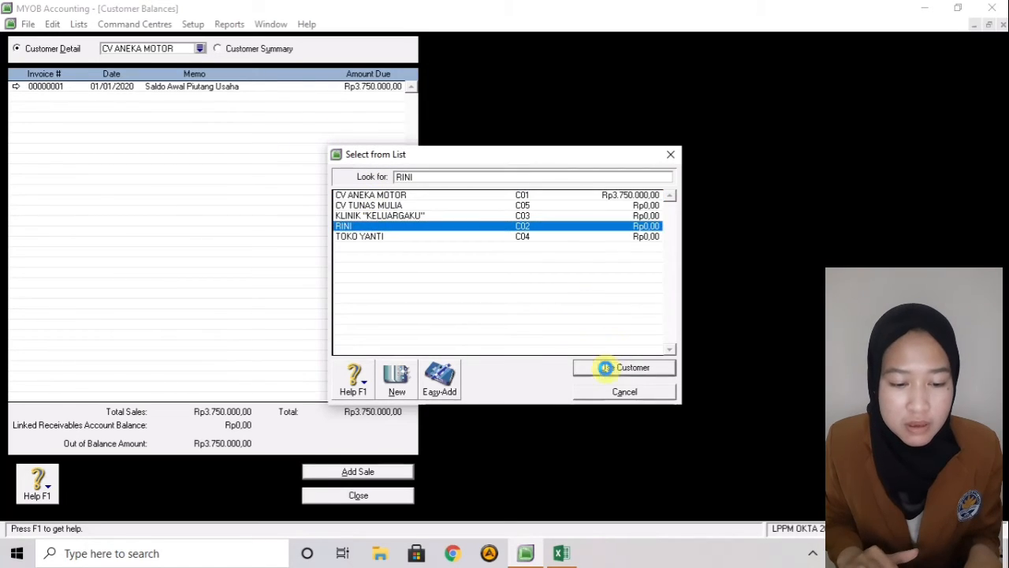
{"action": "left_click", "coordinate": [608, 369]}
{"action": "left_click", "coordinate": [359, 471]}
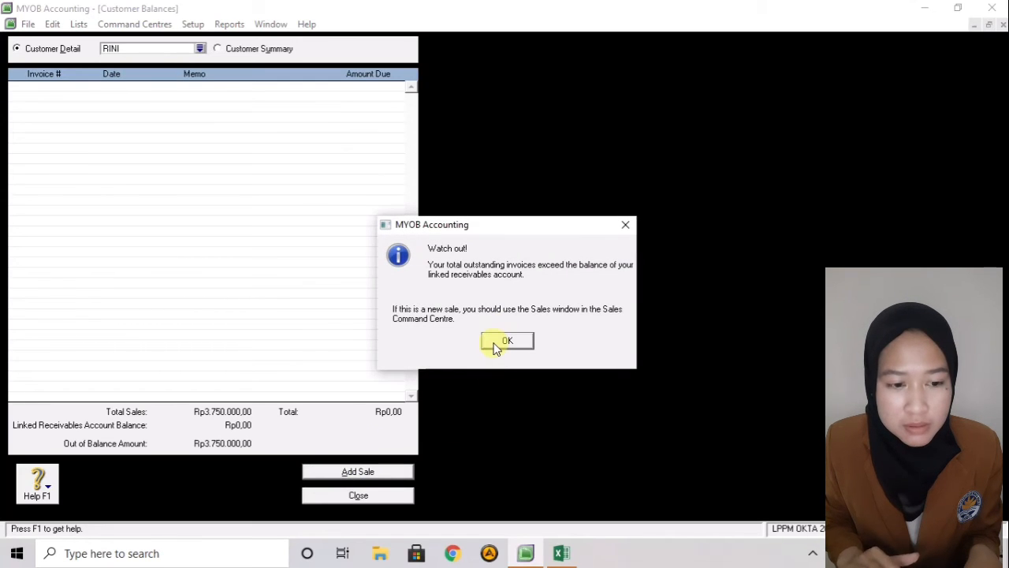
{"action": "left_click", "coordinate": [505, 341]}
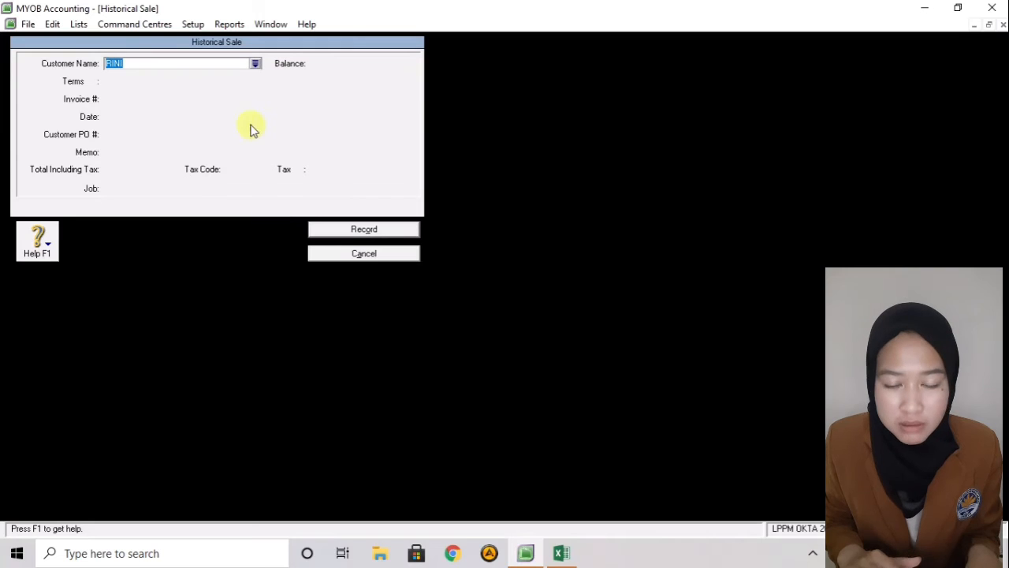
- Set RINI's sale credit terms to payment due in 2 days (Net 2)
{"action": "left_click", "coordinate": [87, 81]}
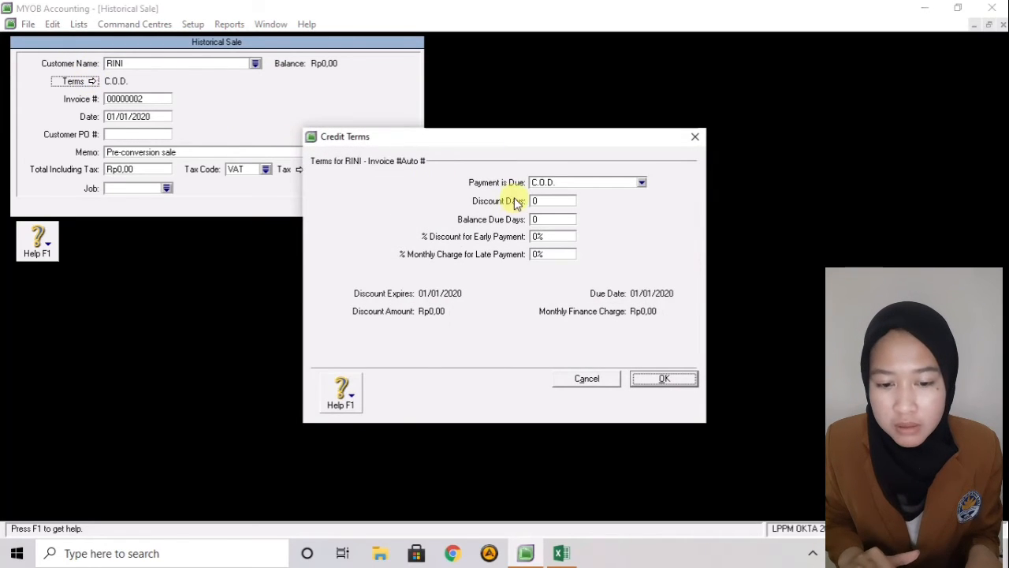
{"action": "left_click", "coordinate": [550, 182]}
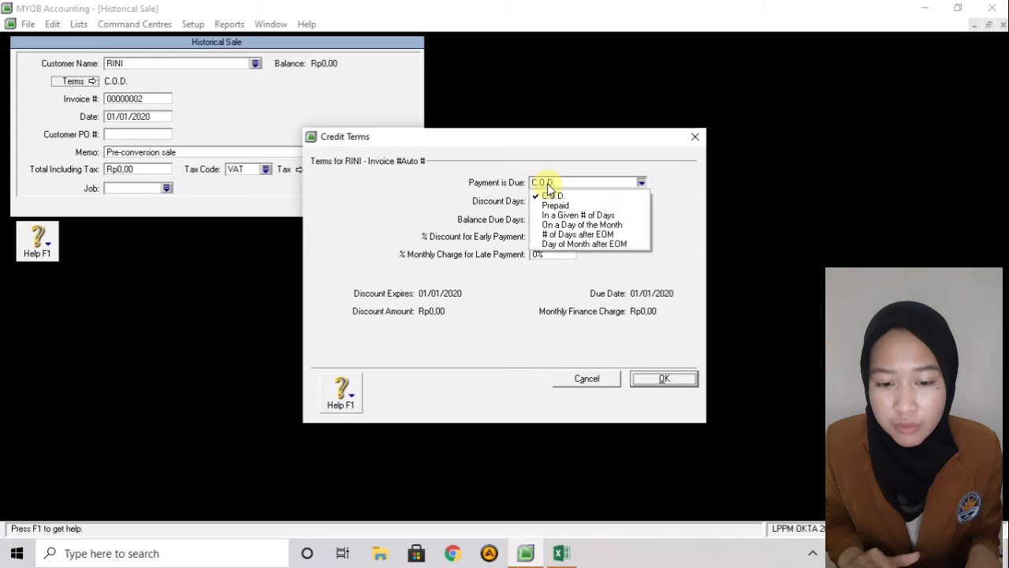
{"action": "left_click", "coordinate": [566, 218]}
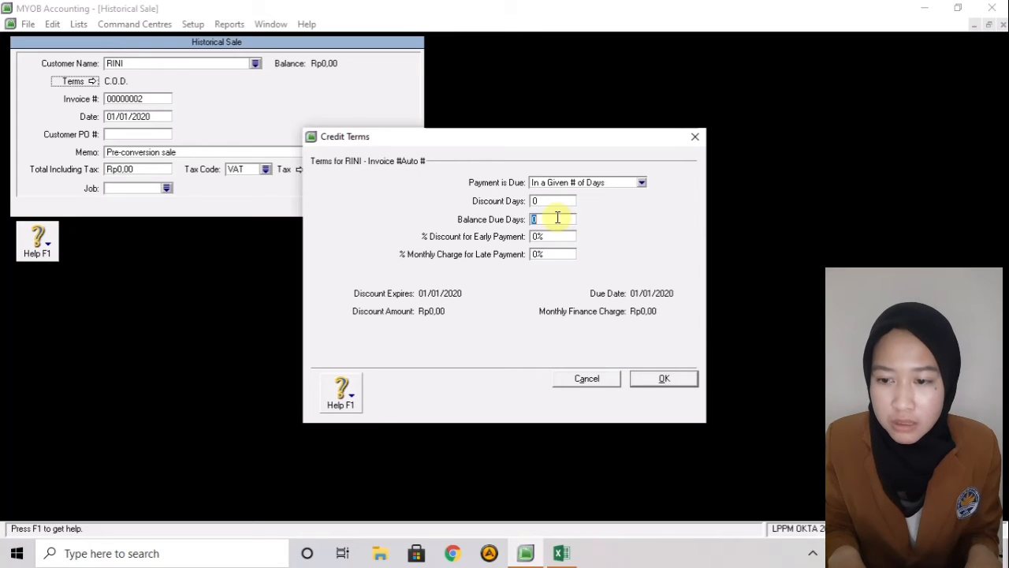
{"action": "key", "text": "BackSpace"}
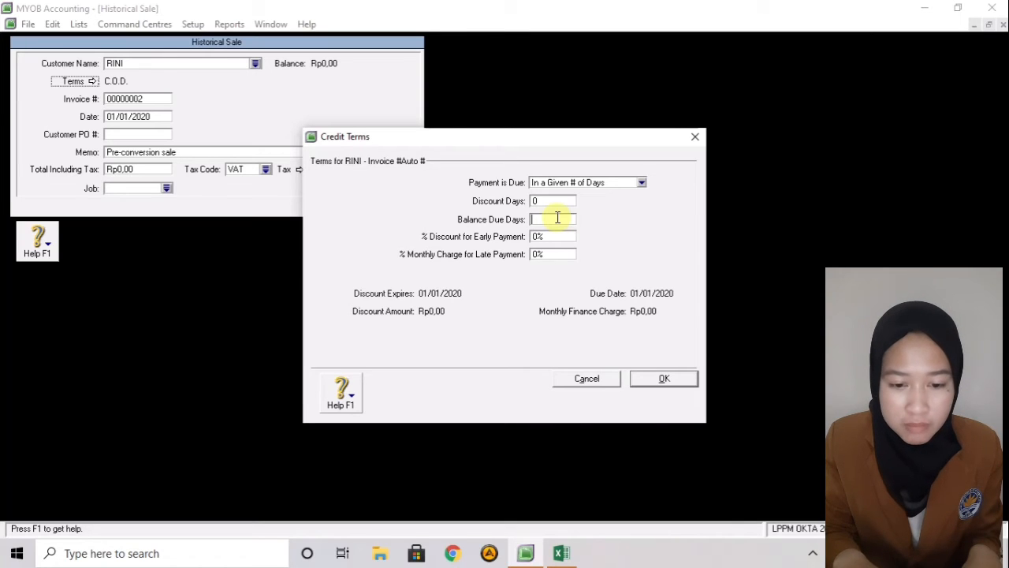
{"action": "type", "text": "02"}
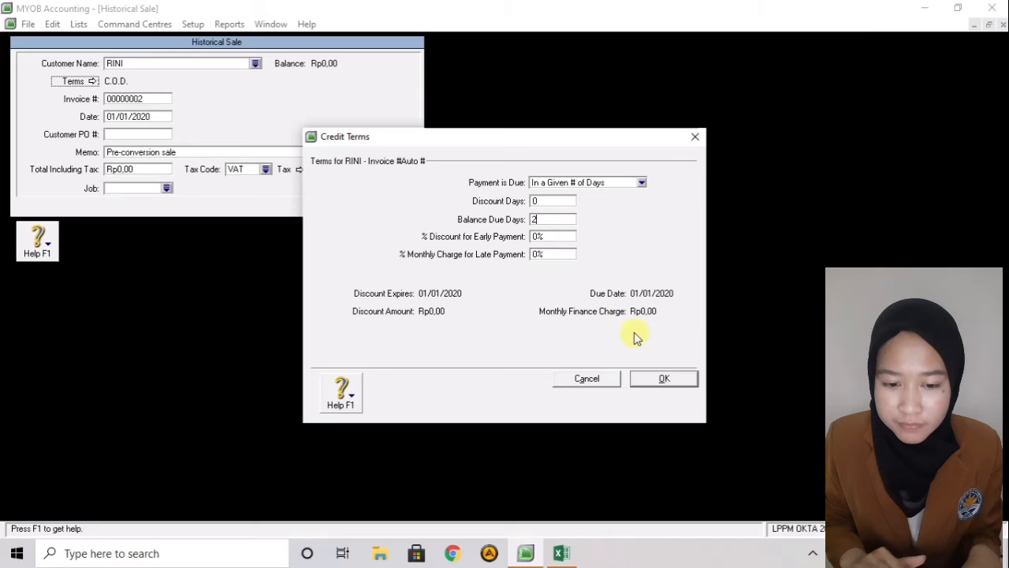
{"action": "left_click", "coordinate": [645, 379]}
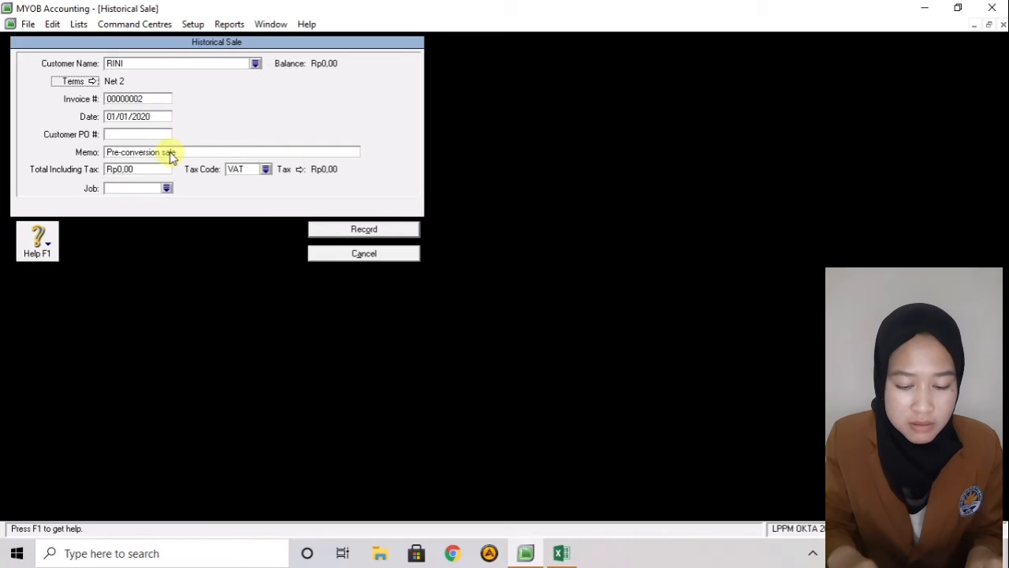
- Replace the sale memo with 'Saldo Awal Piutang Usaha'
{"action": "left_click", "coordinate": [169, 152]}
{"action": "key", "text": "BackSpace"}
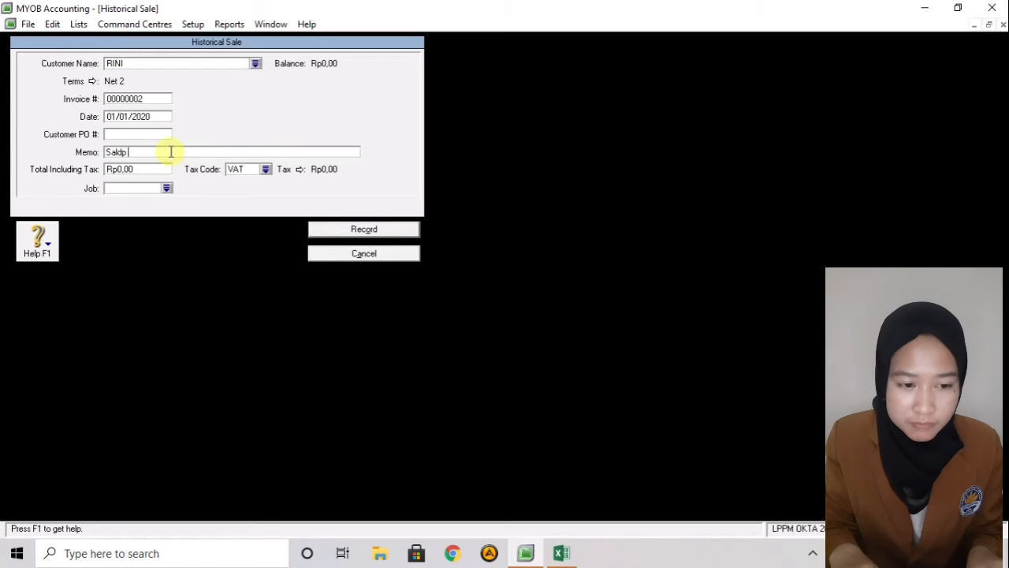
{"action": "type", "text": "Saldp"}
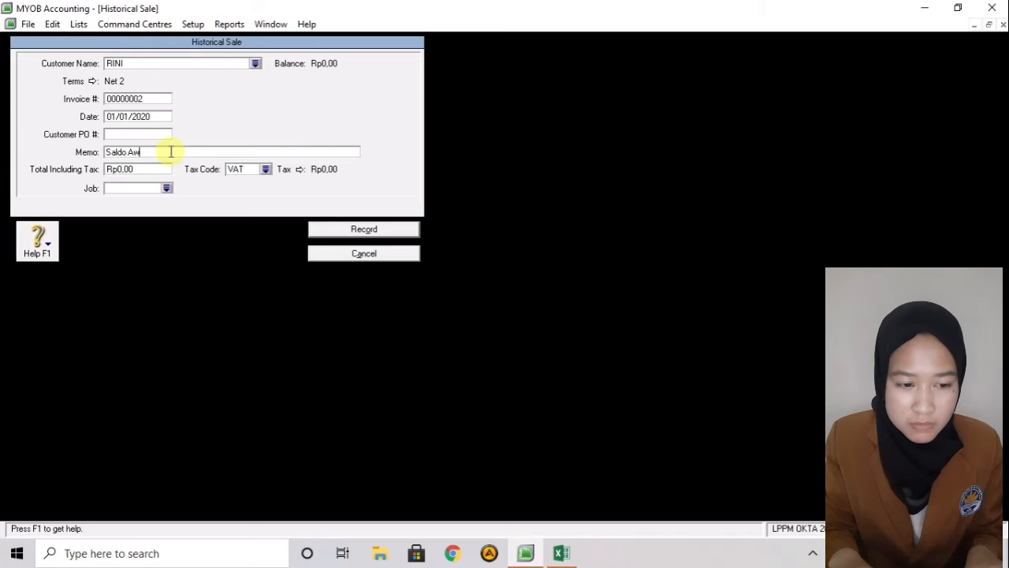
{"action": "type", "text": "al Pi"}
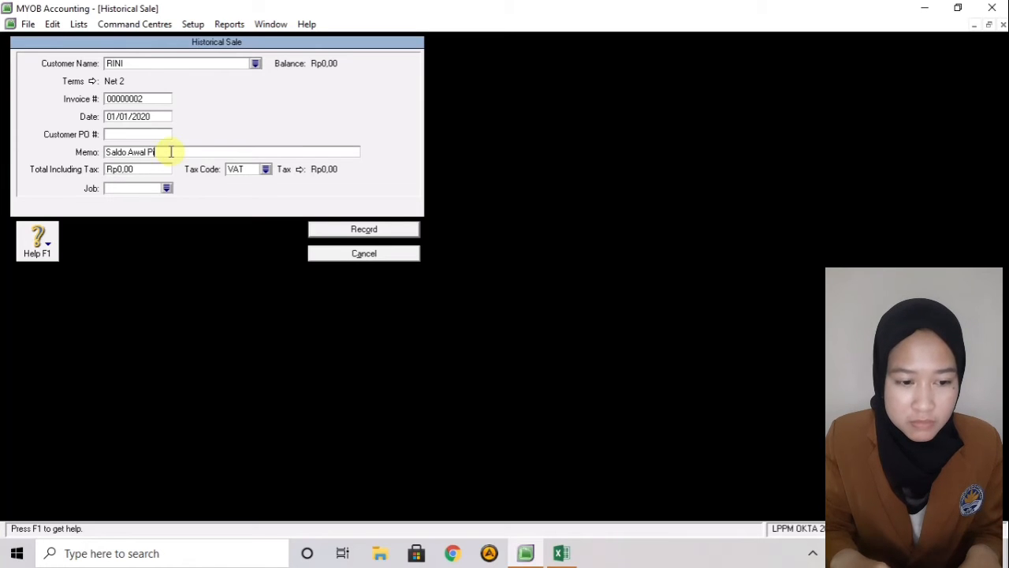
{"action": "type", "text": "utang USah"}
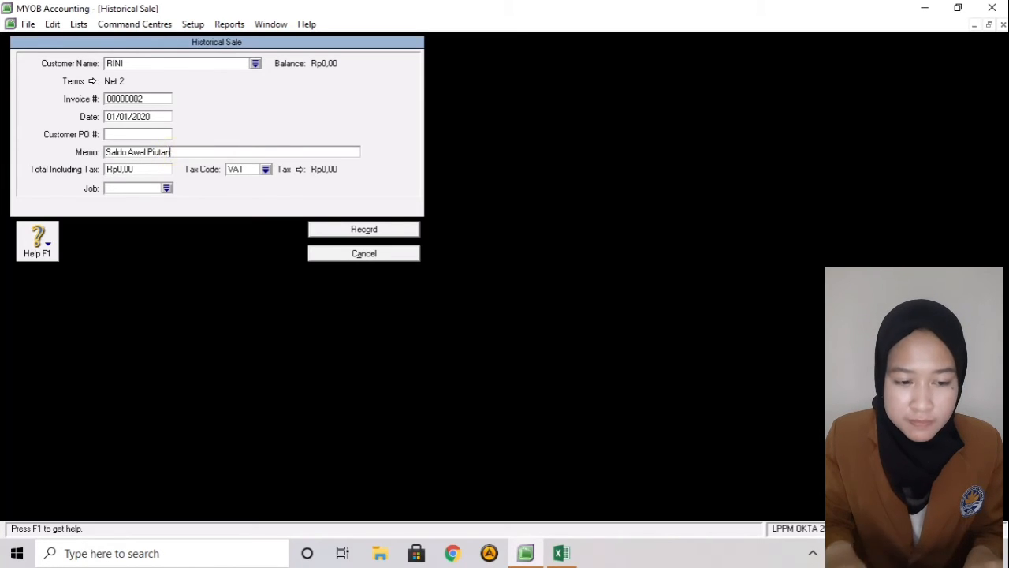
{"action": "key", "text": "BackSpace"}
{"action": "key", "text": "BackSpace"}
{"action": "key", "text": "BackSpace"}
{"action": "type", "text": "sa"}
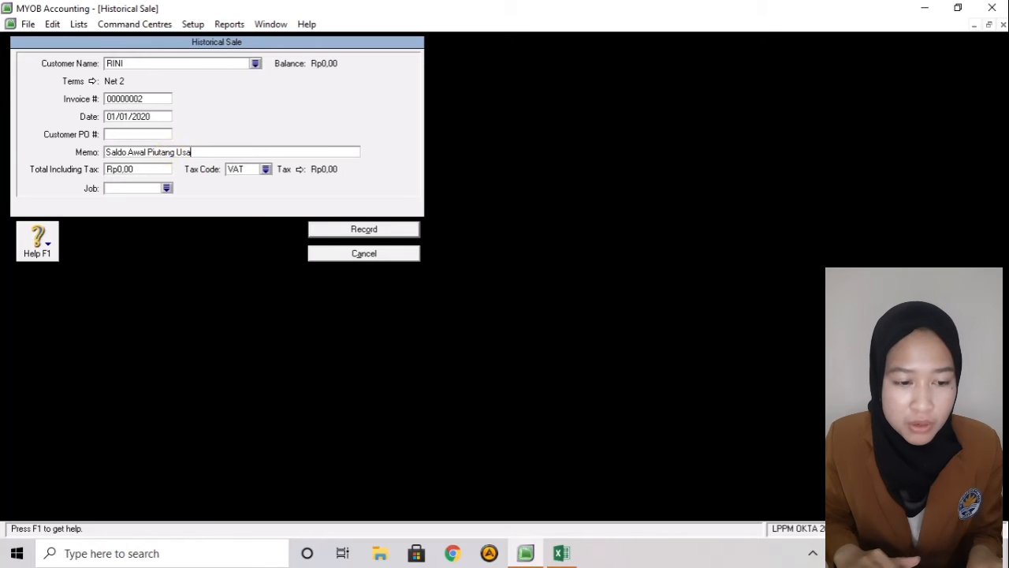
{"action": "type", "text": "ha"}
- Enter a Rp750.000 total, apply tax code N-T, and record the sale
{"action": "left_click", "coordinate": [154, 169]}
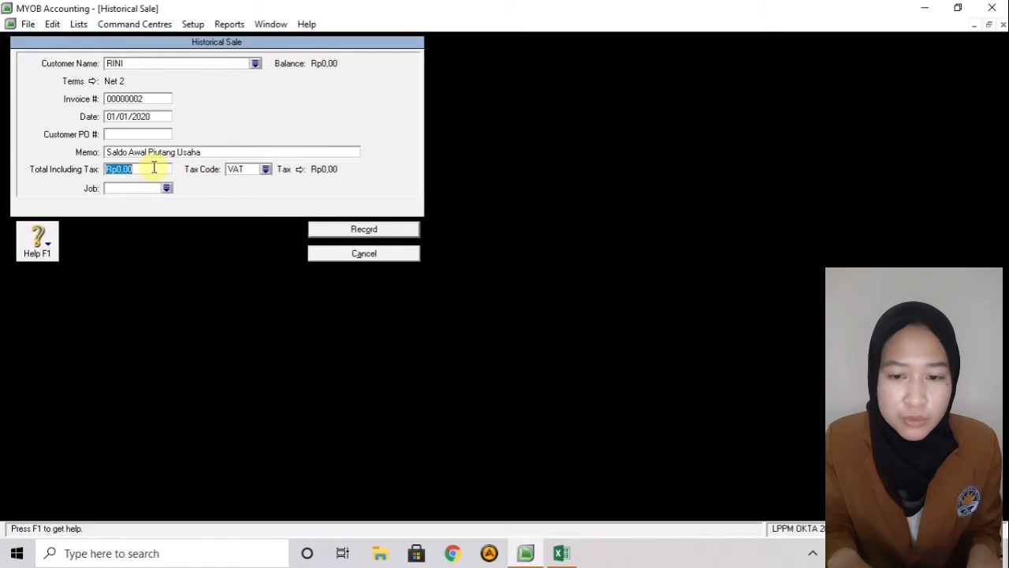
{"action": "key", "text": "BackSpace"}
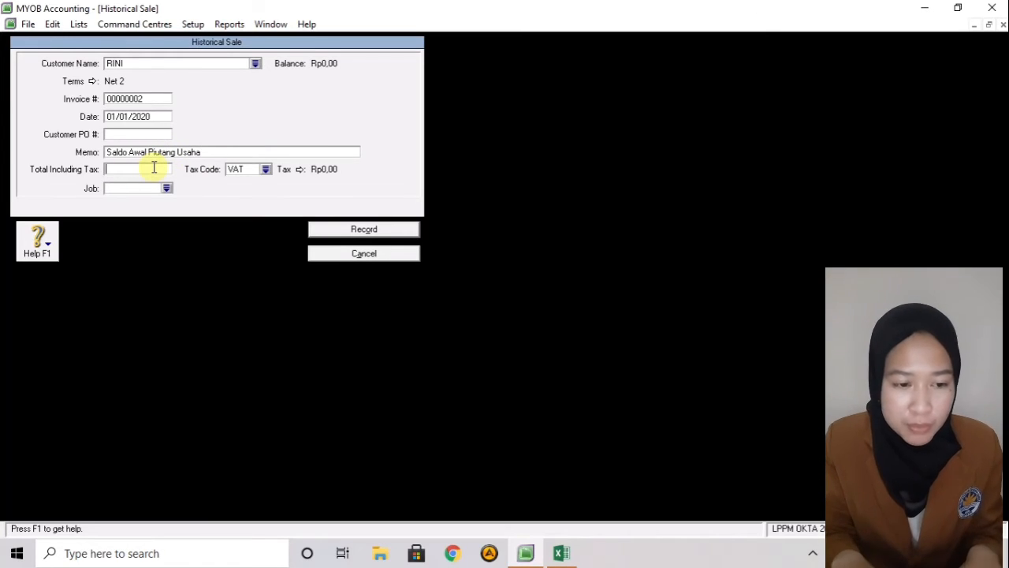
{"action": "type", "text": "750"}
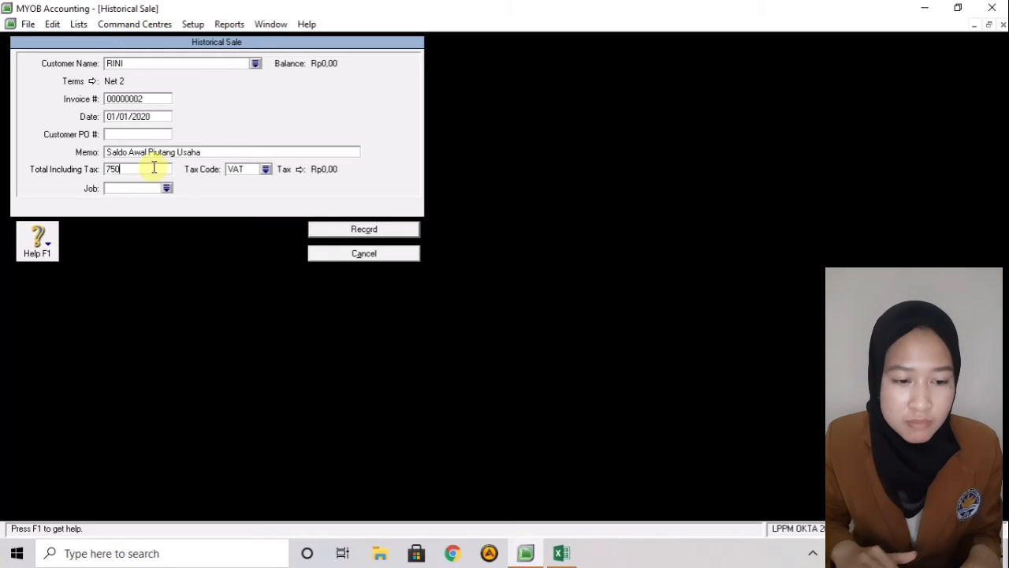
{"action": "type", "text": ".000"}
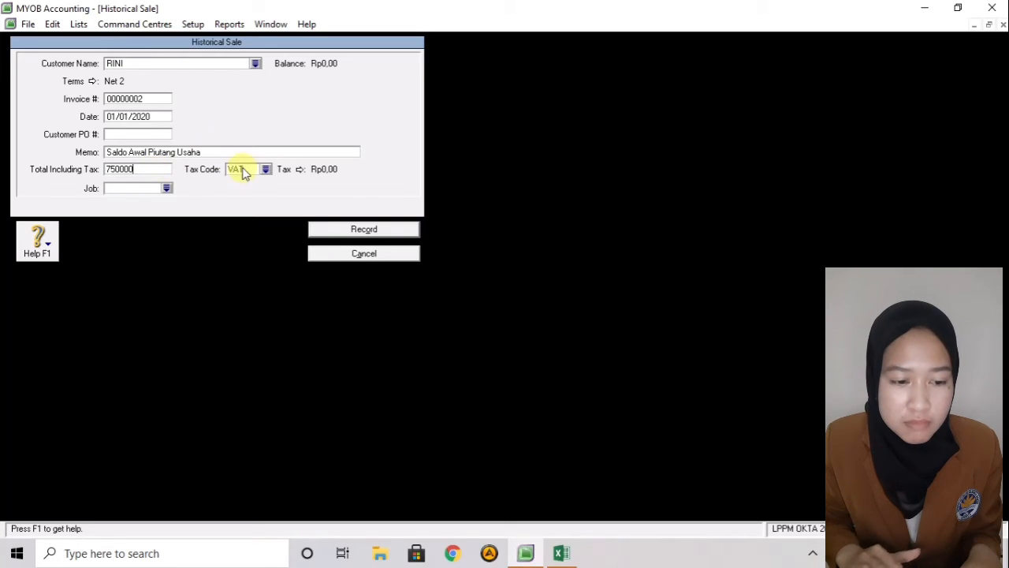
{"action": "left_click", "coordinate": [241, 169]}
{"action": "left_click", "coordinate": [266, 170]}
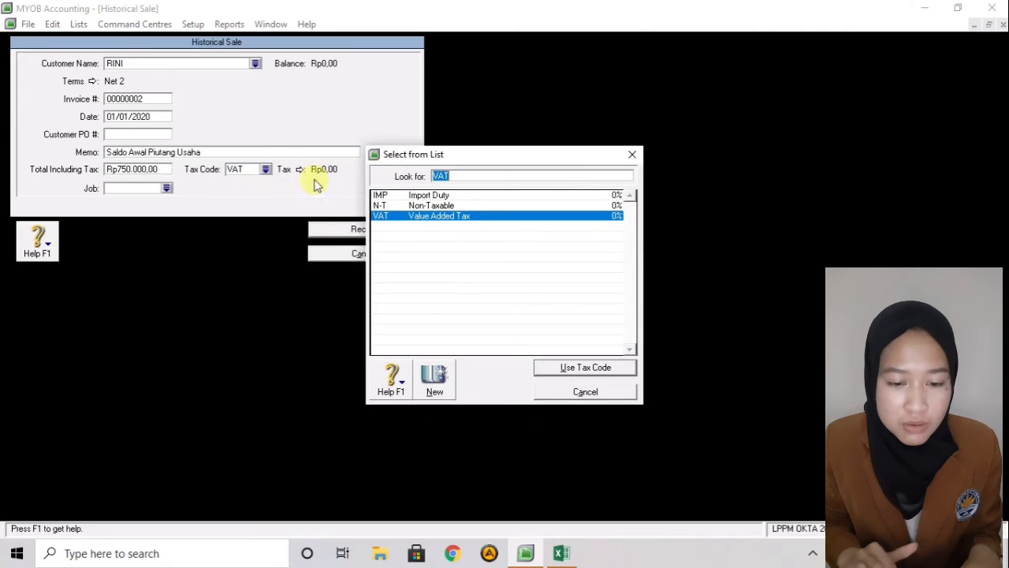
{"action": "left_click", "coordinate": [407, 207]}
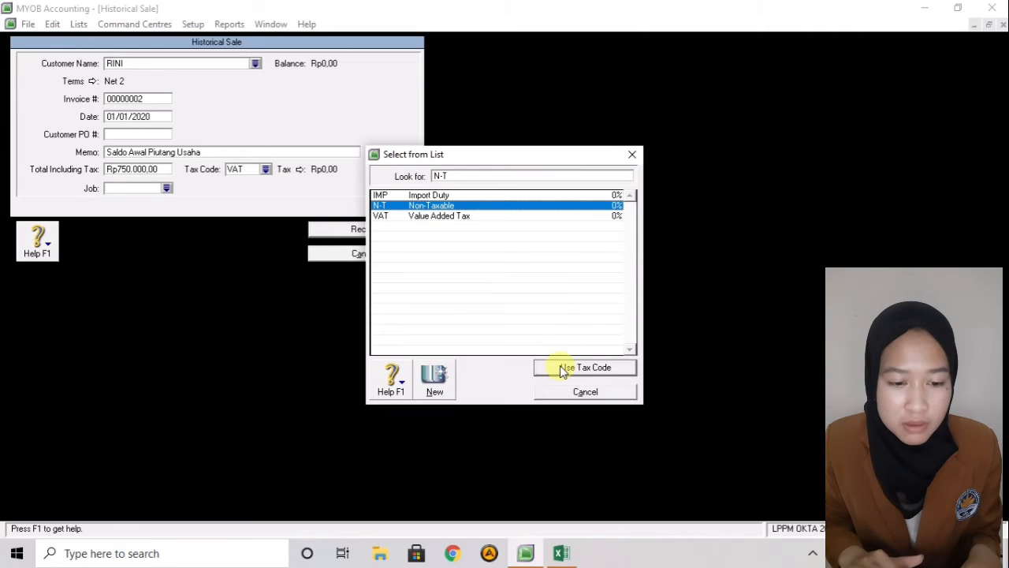
{"action": "left_click", "coordinate": [562, 366]}
{"action": "left_click", "coordinate": [374, 229]}
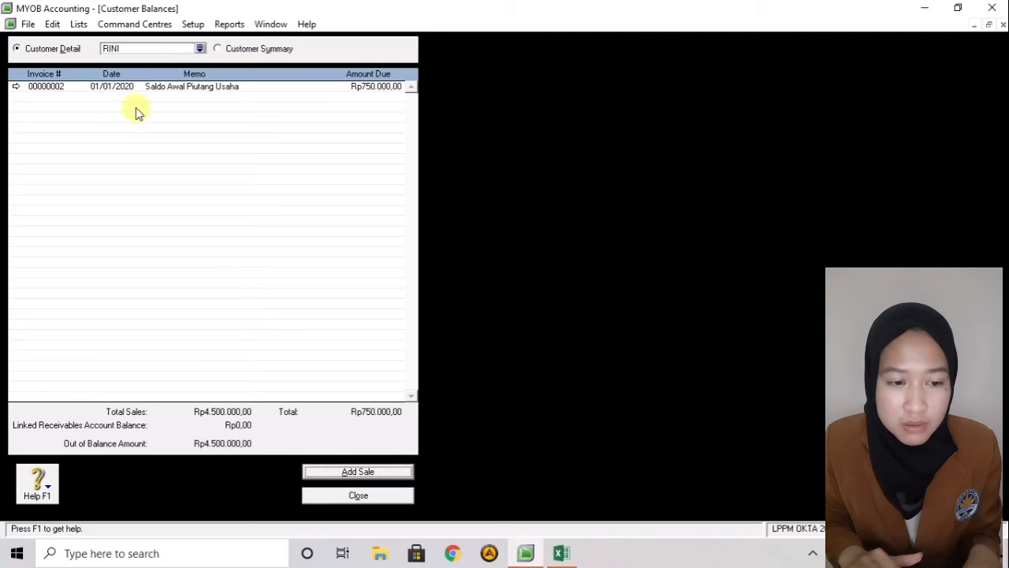
- Select KLINIK "KELUARGAKU" and start a new historical sale for it
{"action": "left_click", "coordinate": [200, 49]}
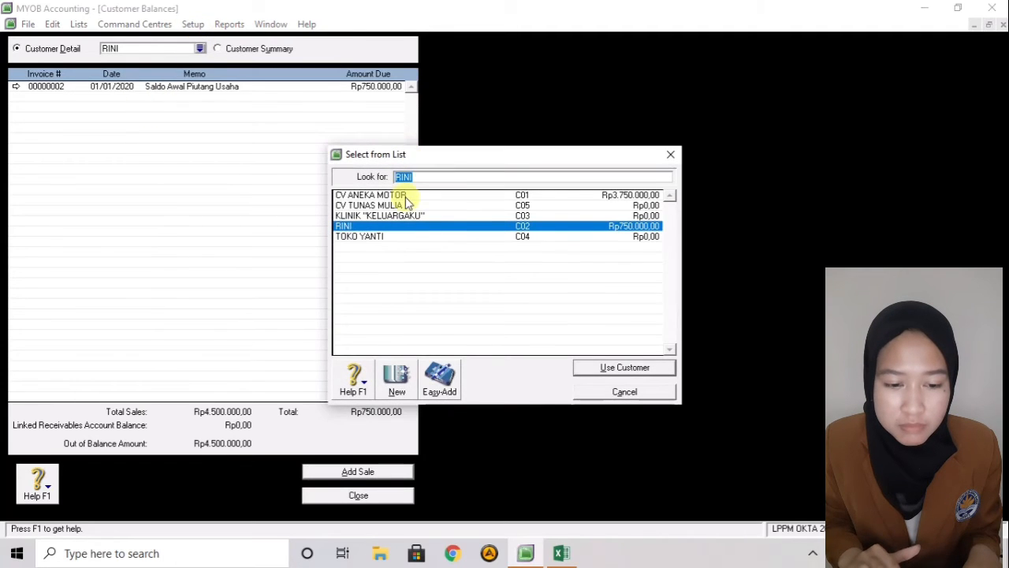
{"action": "left_click", "coordinate": [437, 215]}
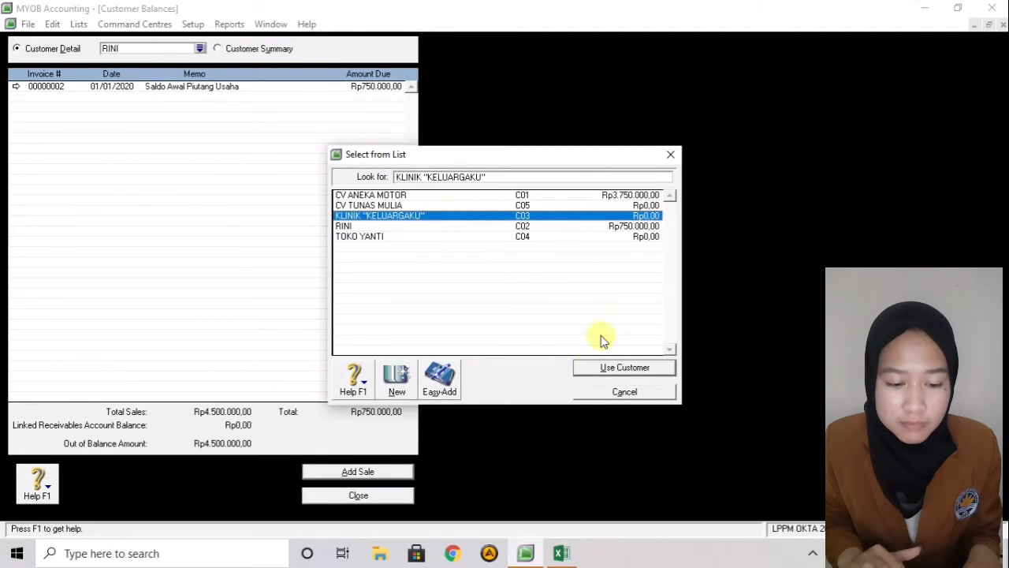
{"action": "left_click", "coordinate": [597, 367]}
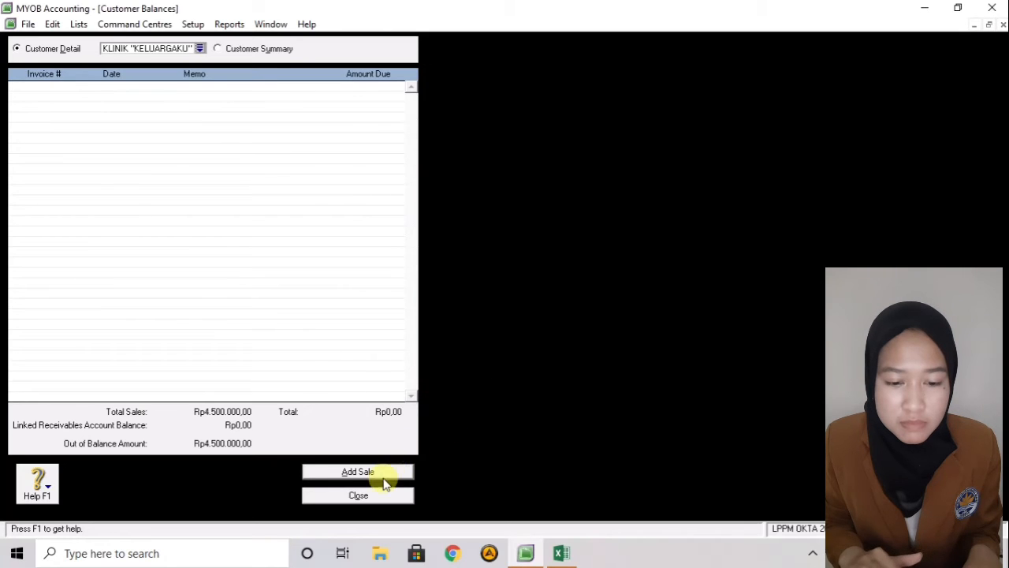
{"action": "left_click", "coordinate": [387, 471]}
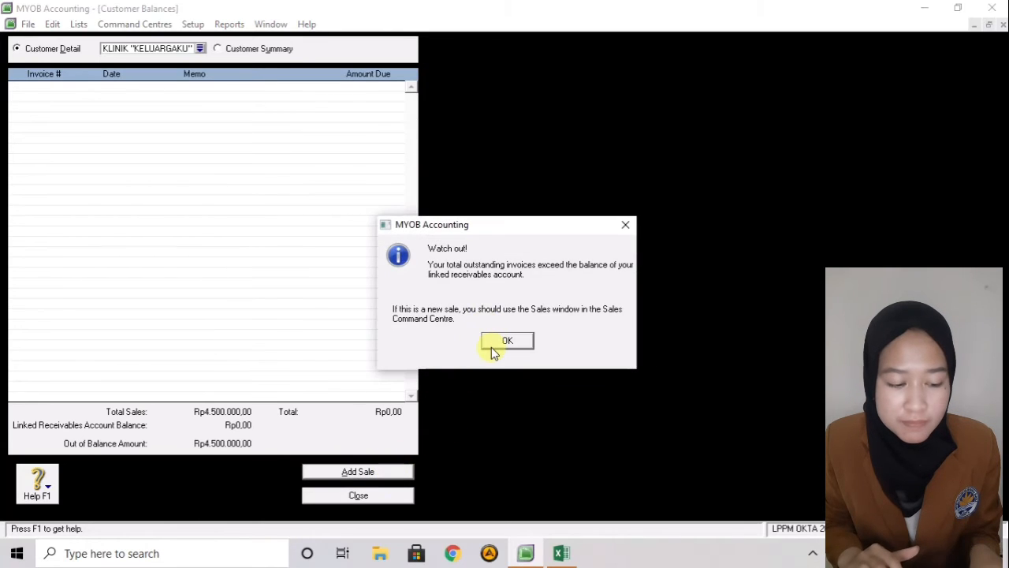
{"action": "left_click", "coordinate": [492, 347]}
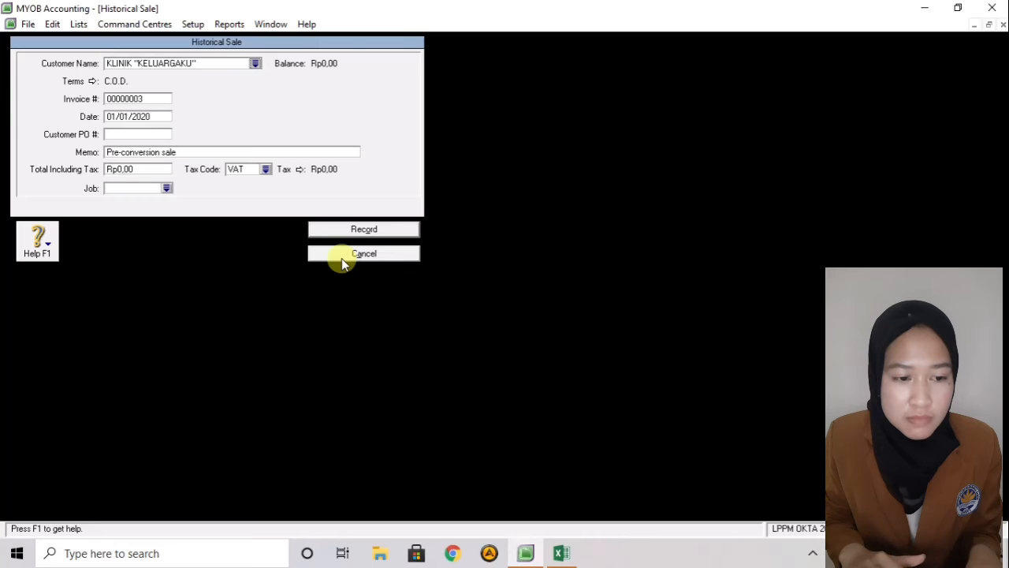
- Set the sale's credit terms to payment due in 20 days (Net 20)
{"action": "left_click", "coordinate": [92, 82]}
{"action": "left_click", "coordinate": [553, 183]}
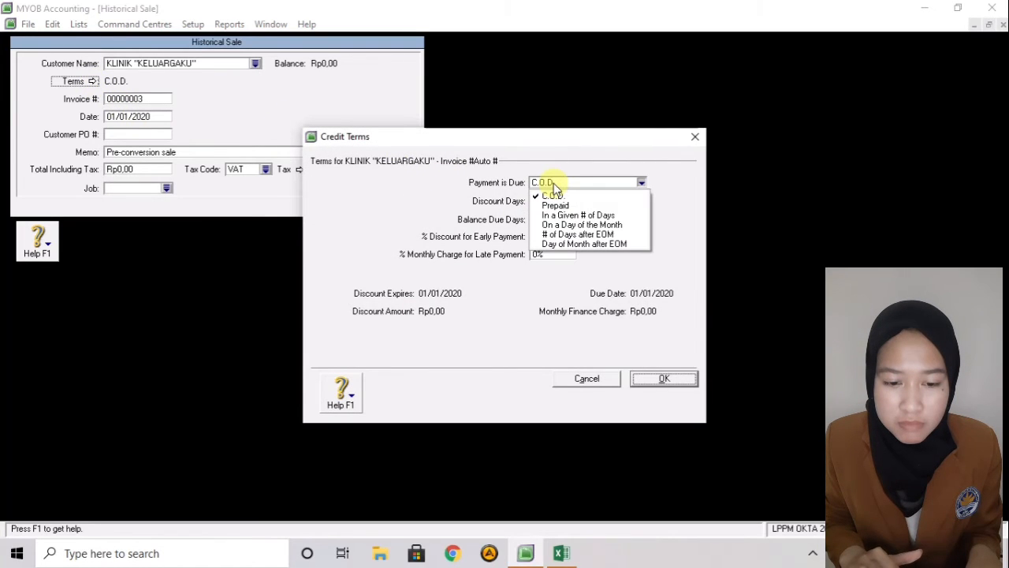
{"action": "left_click", "coordinate": [561, 214]}
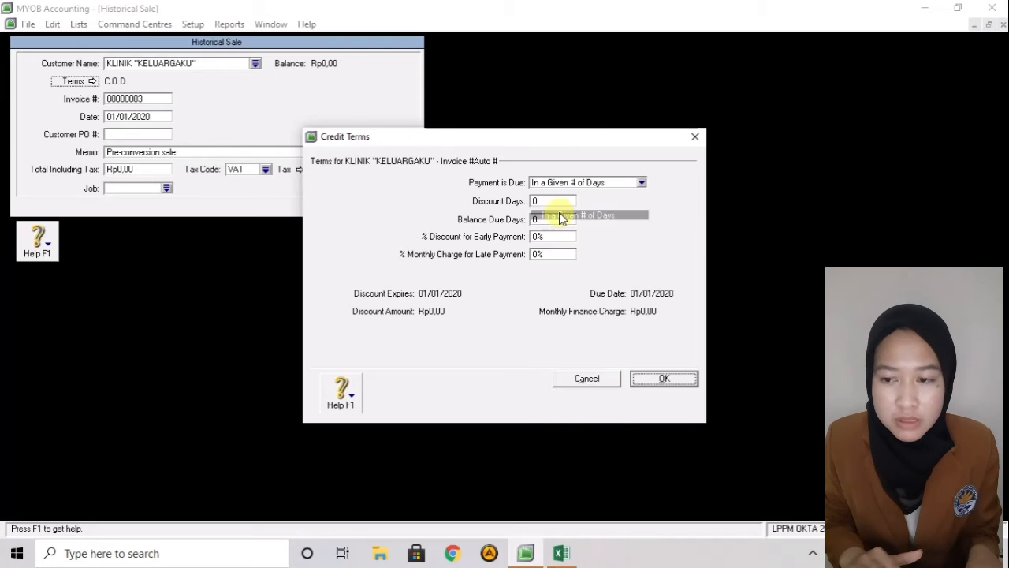
{"action": "left_click", "coordinate": [554, 219]}
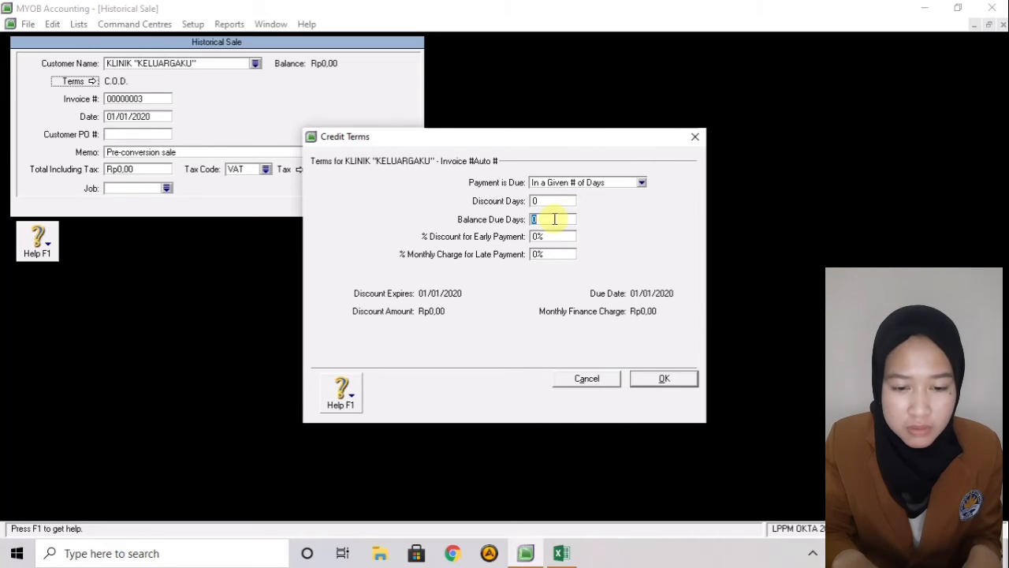
{"action": "type", "text": "20"}
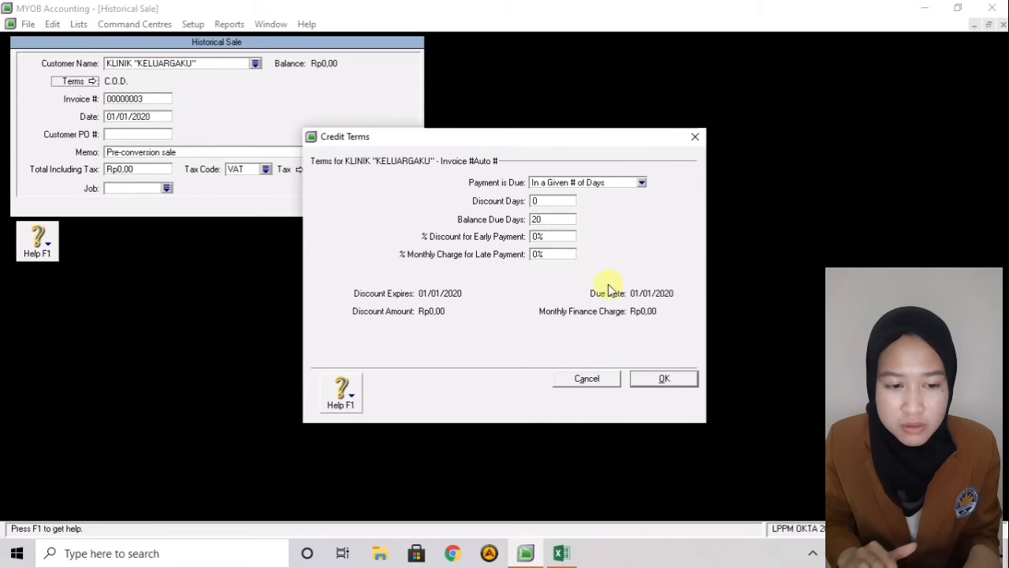
{"action": "left_click", "coordinate": [663, 379]}
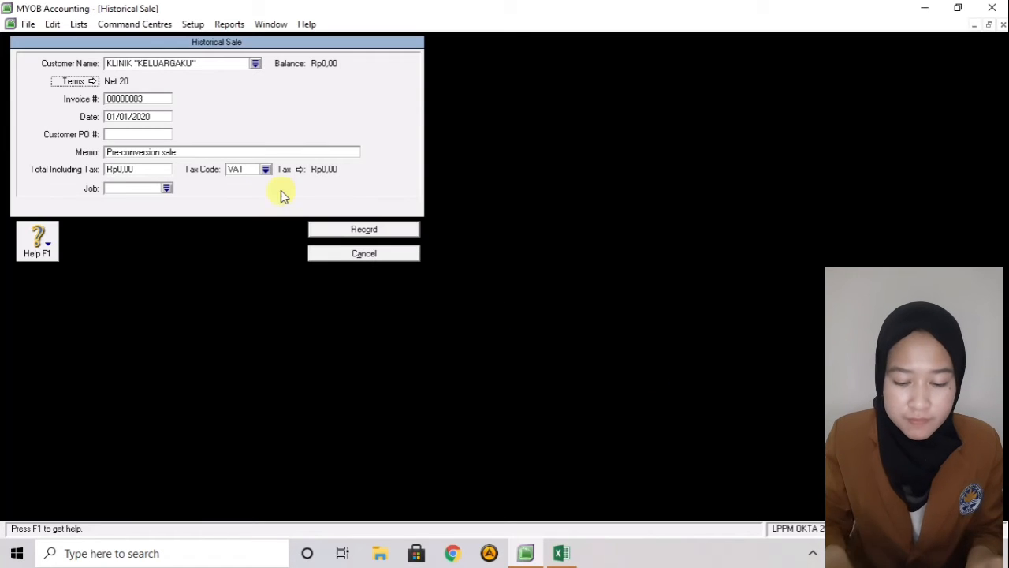
- Enter memo 'Saldo Awal Piutang', total Rp2.500.000, tax code N-T, and record the sale
{"action": "left_click", "coordinate": [196, 153]}
{"action": "key", "text": "BackSpace"}
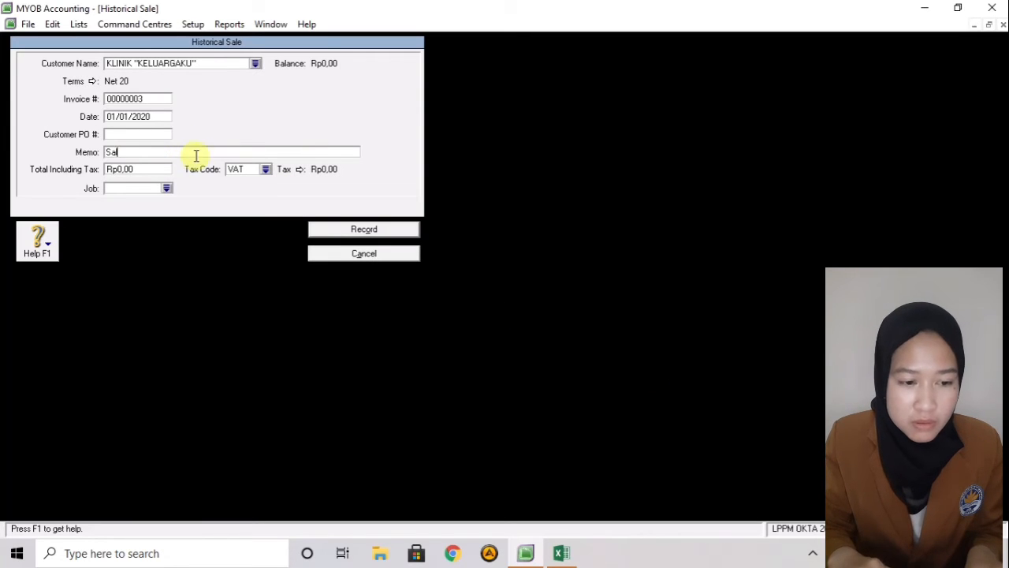
{"action": "type", "text": "Saldo Awal "}
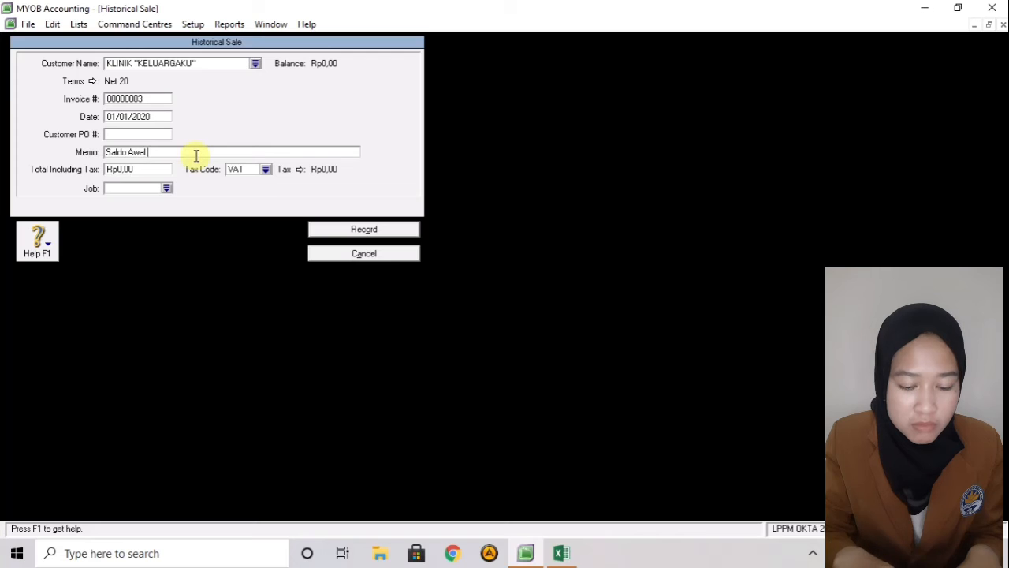
{"action": "type", "text": "Piutang Usaha"}
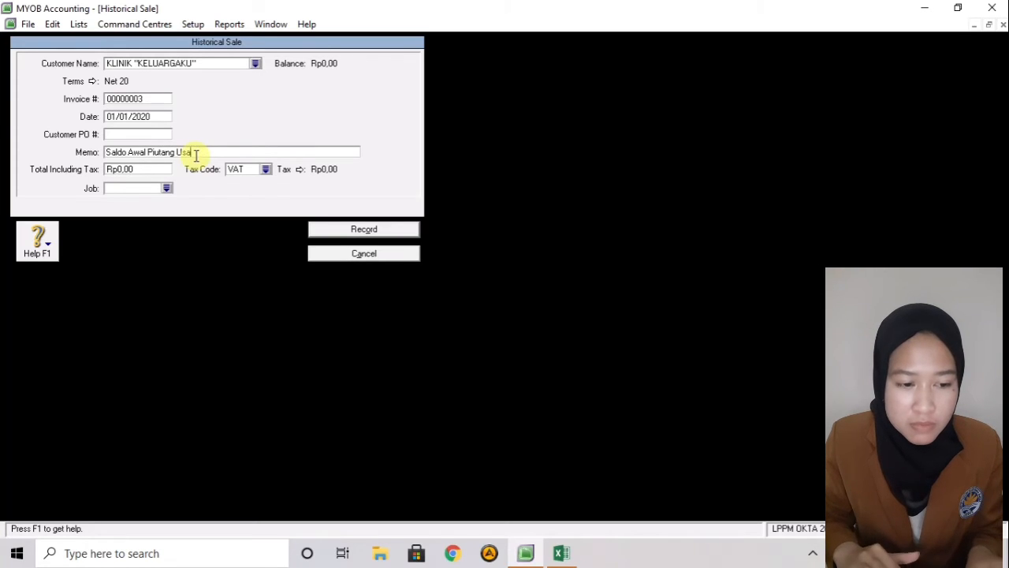
{"action": "left_click", "coordinate": [153, 168]}
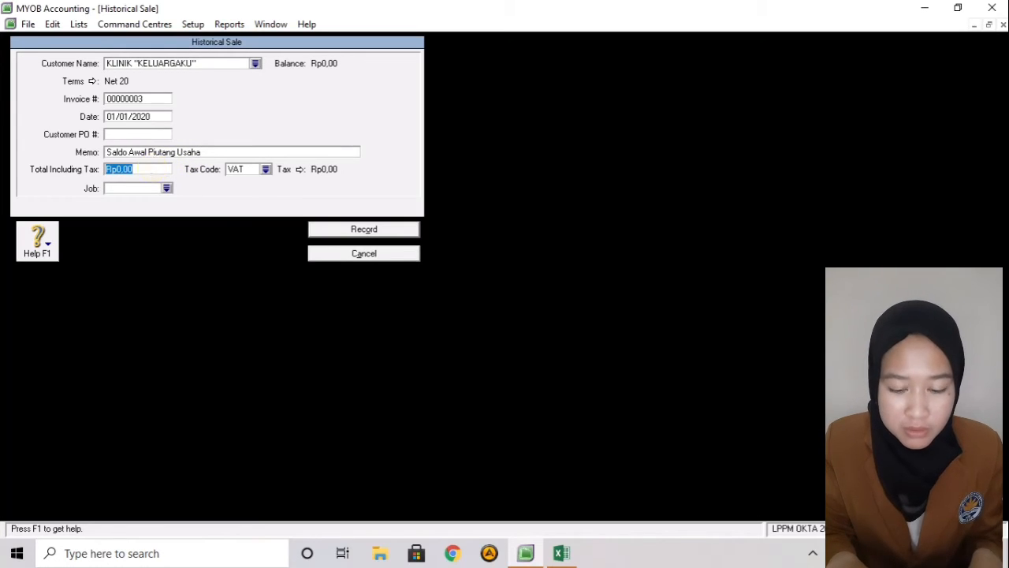
{"action": "type", "text": "2.5"}
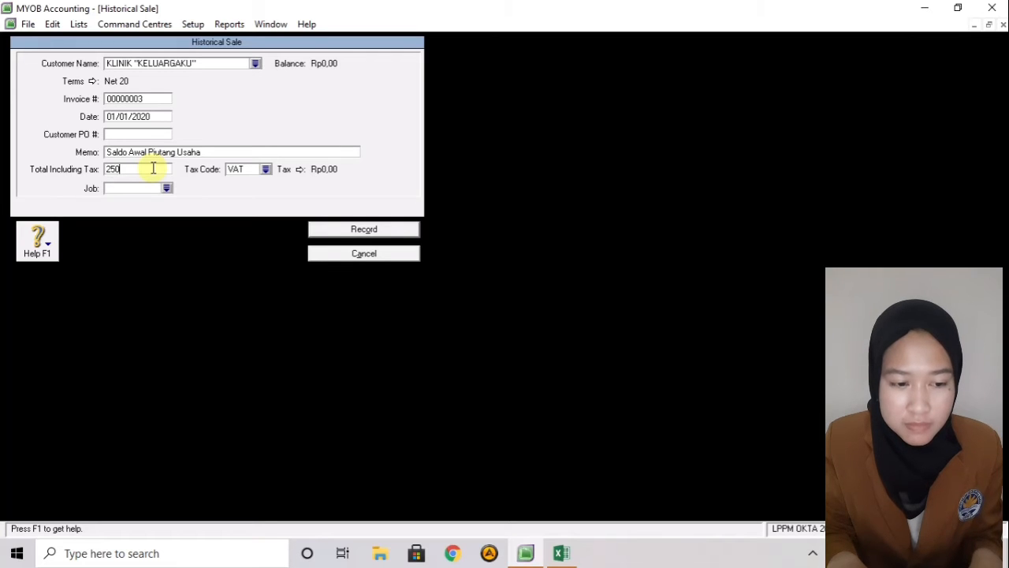
{"action": "type", "text": "00.000"}
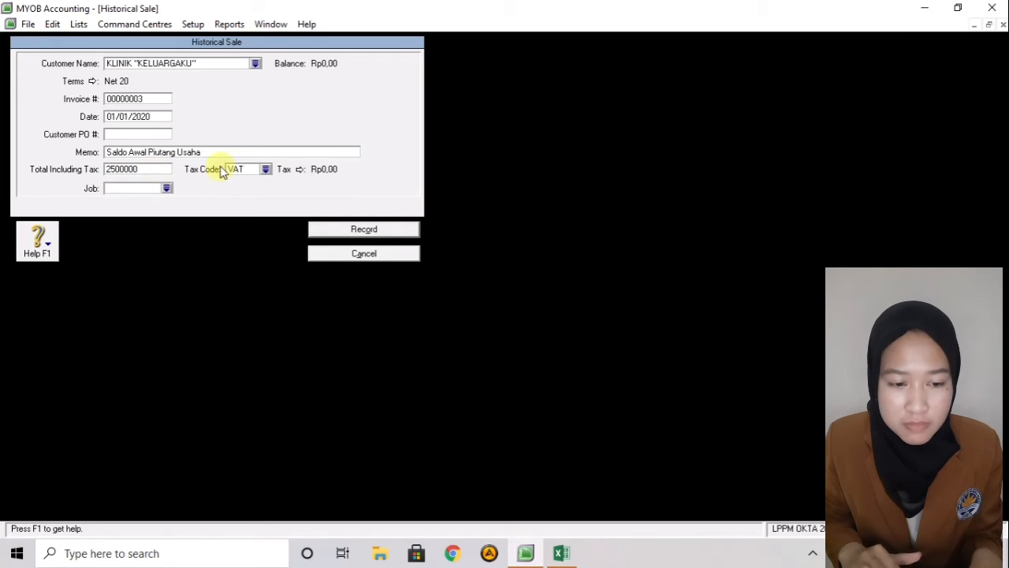
{"action": "left_click", "coordinate": [250, 170]}
{"action": "left_click", "coordinate": [265, 169]}
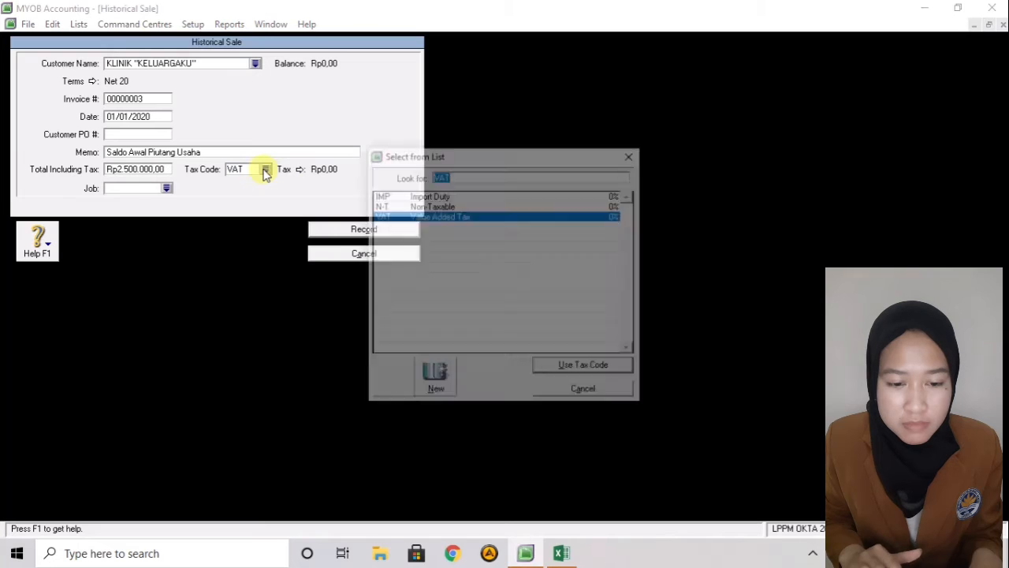
{"action": "left_click", "coordinate": [392, 205]}
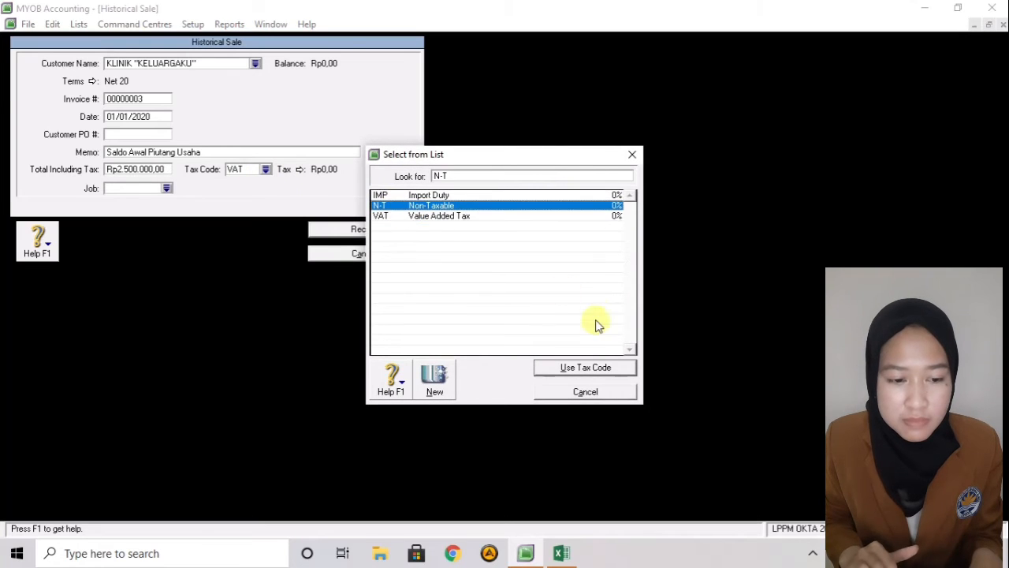
{"action": "left_click", "coordinate": [581, 370]}
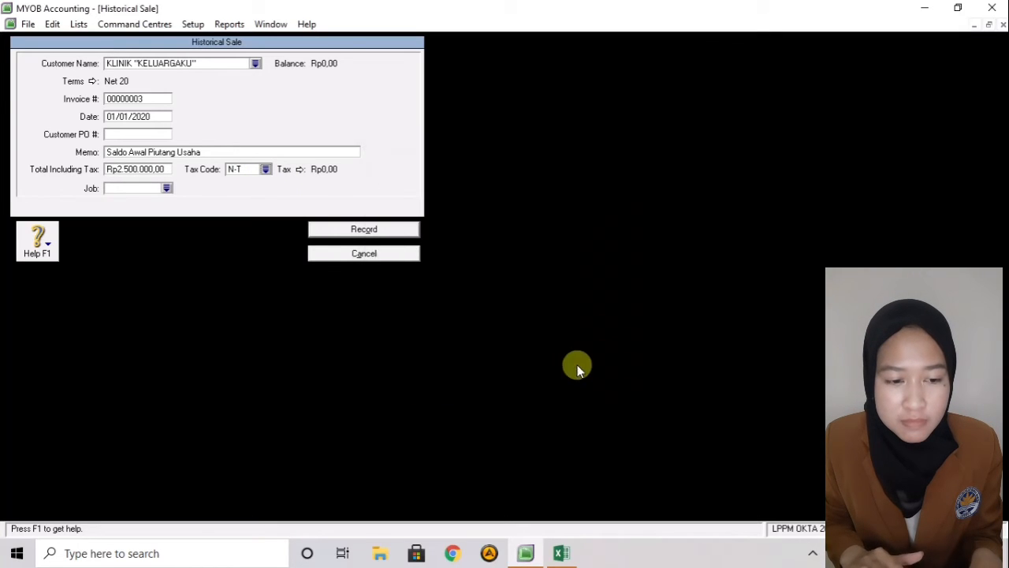
{"action": "left_click", "coordinate": [374, 238]}
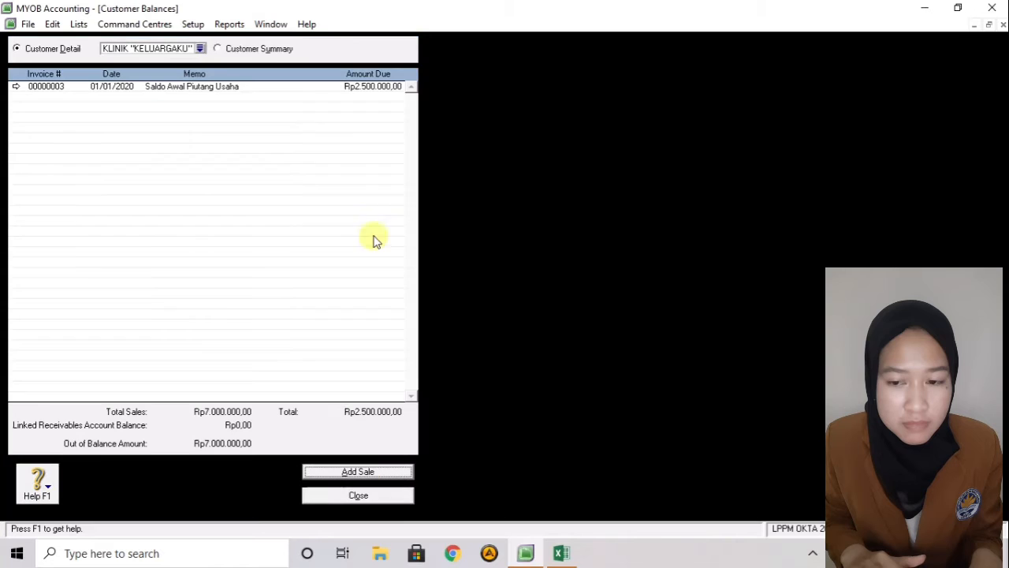
- Select TOKO YANTI and start a new historical sale for it
{"action": "left_click", "coordinate": [201, 49]}
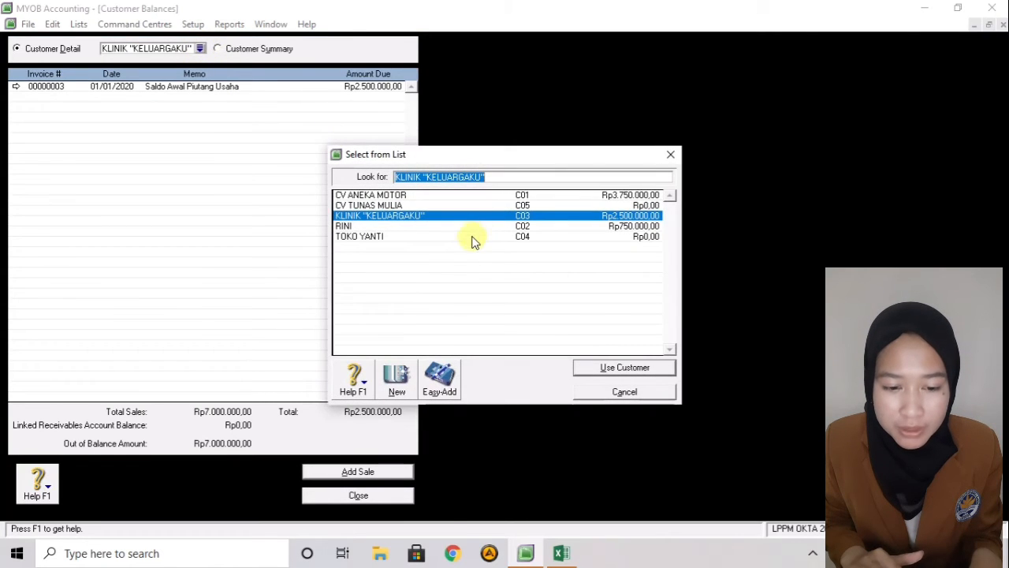
{"action": "left_click", "coordinate": [473, 236]}
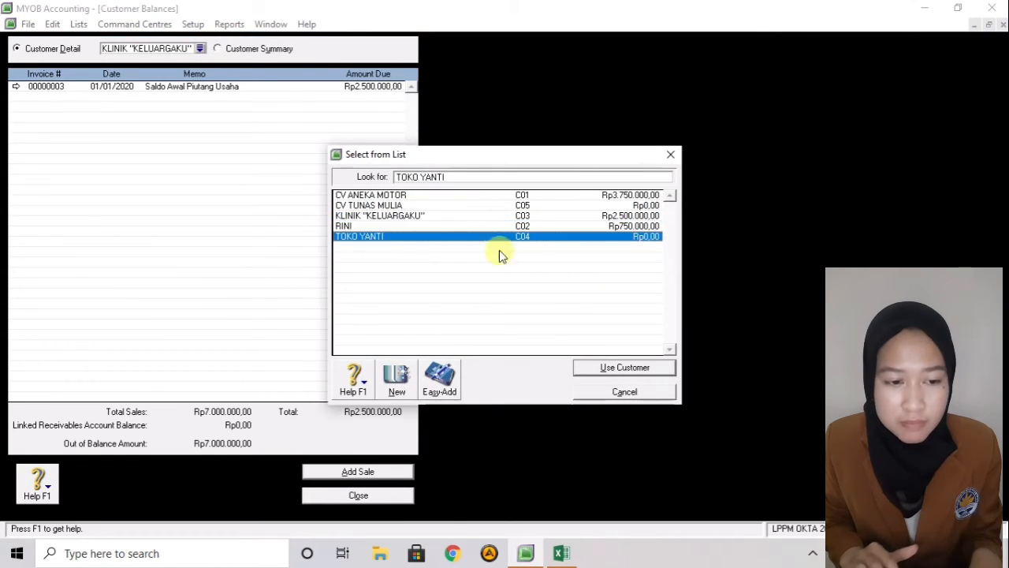
{"action": "left_click", "coordinate": [600, 369]}
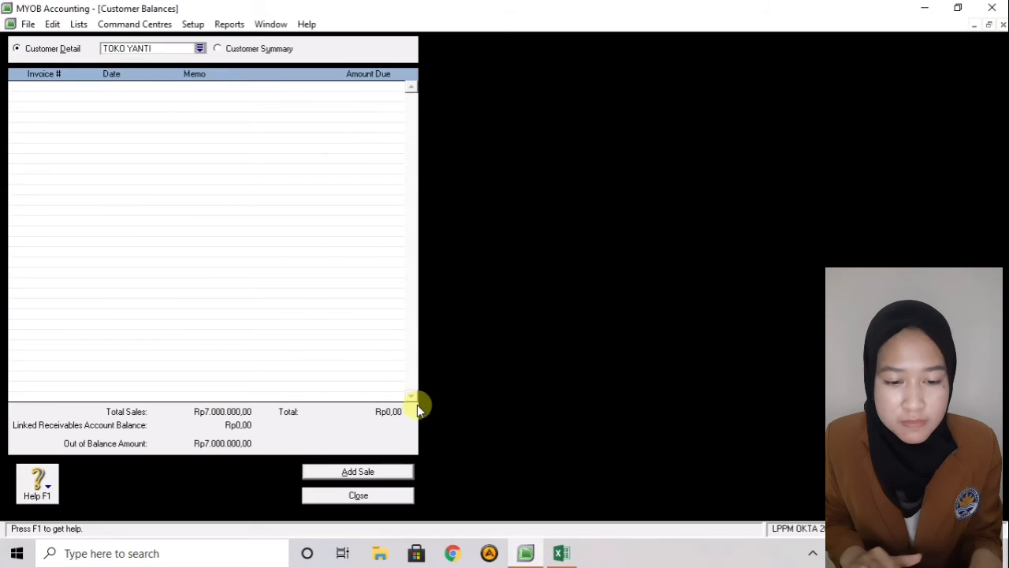
{"action": "left_click", "coordinate": [383, 474]}
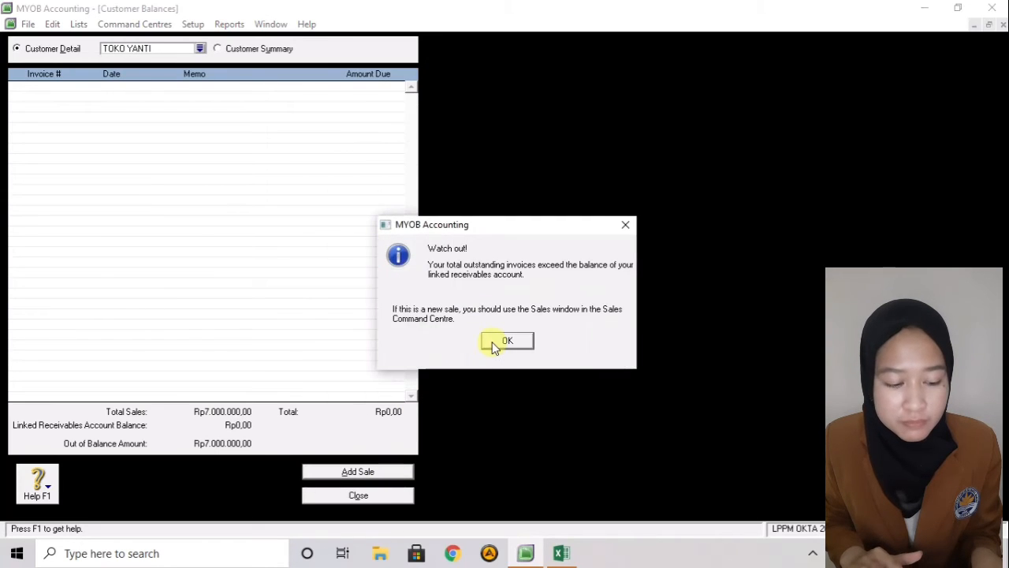
{"action": "left_click", "coordinate": [493, 343]}
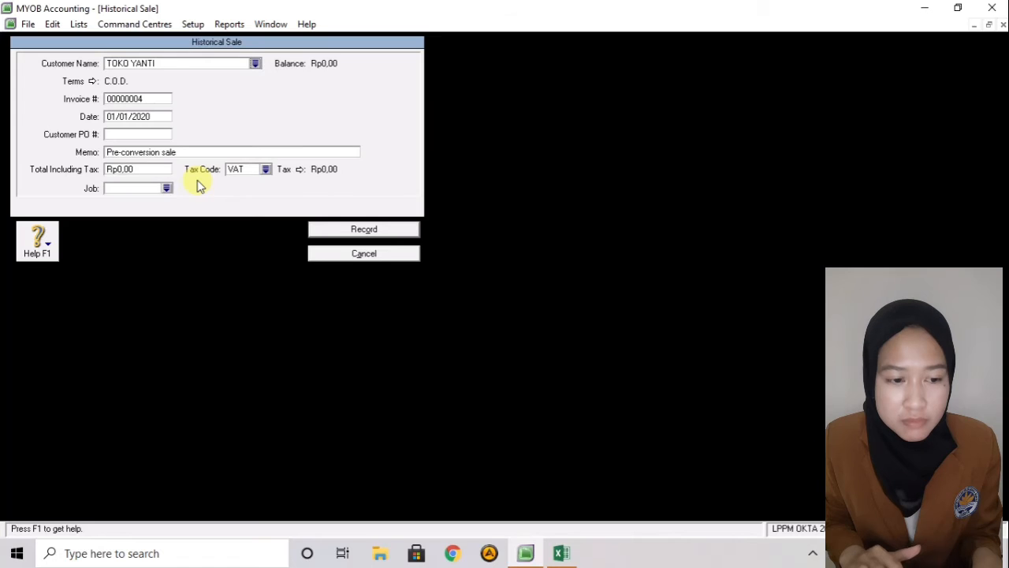
- Set the sale's credit terms to payment due in 15 days (Net 15)
{"action": "left_click", "coordinate": [92, 81]}
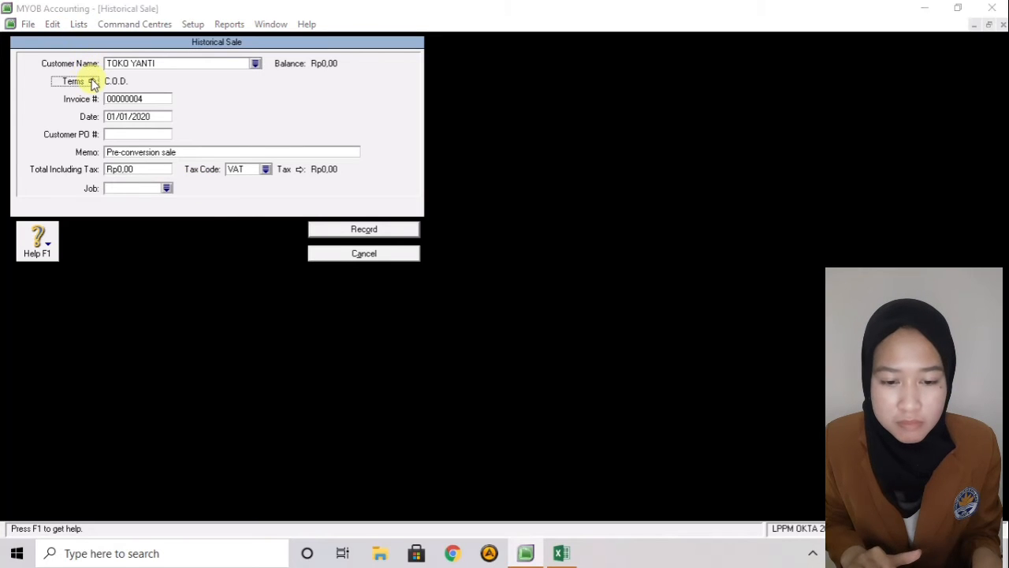
{"action": "left_click", "coordinate": [557, 185]}
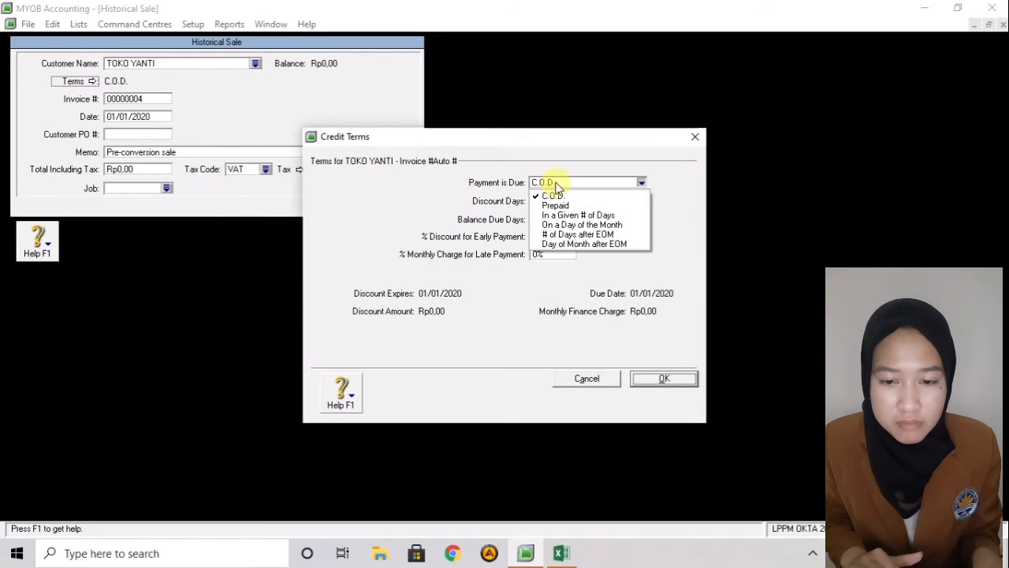
{"action": "left_click", "coordinate": [553, 215]}
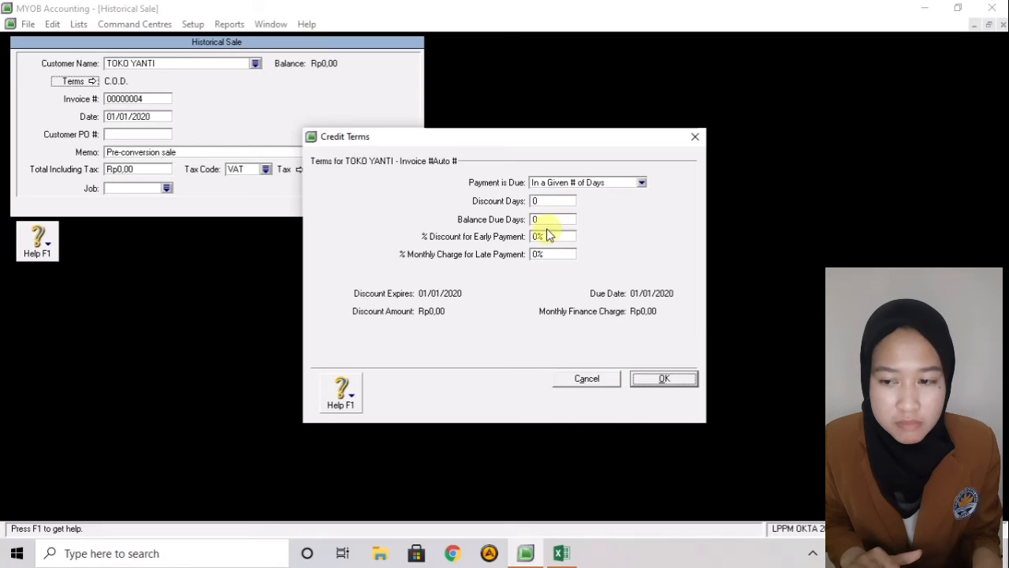
{"action": "left_click", "coordinate": [550, 220]}
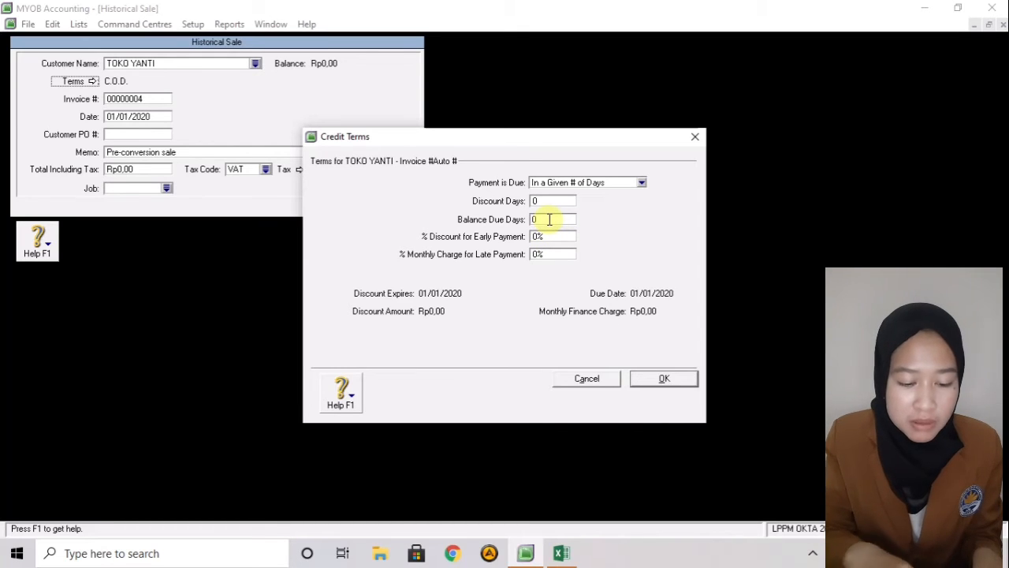
{"action": "type", "text": "15"}
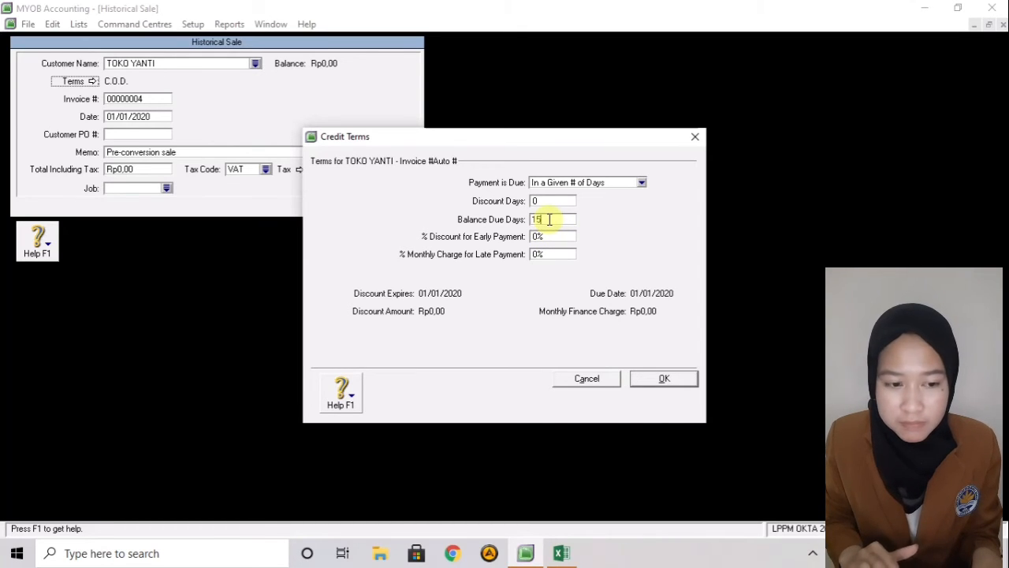
{"action": "left_click", "coordinate": [653, 380]}
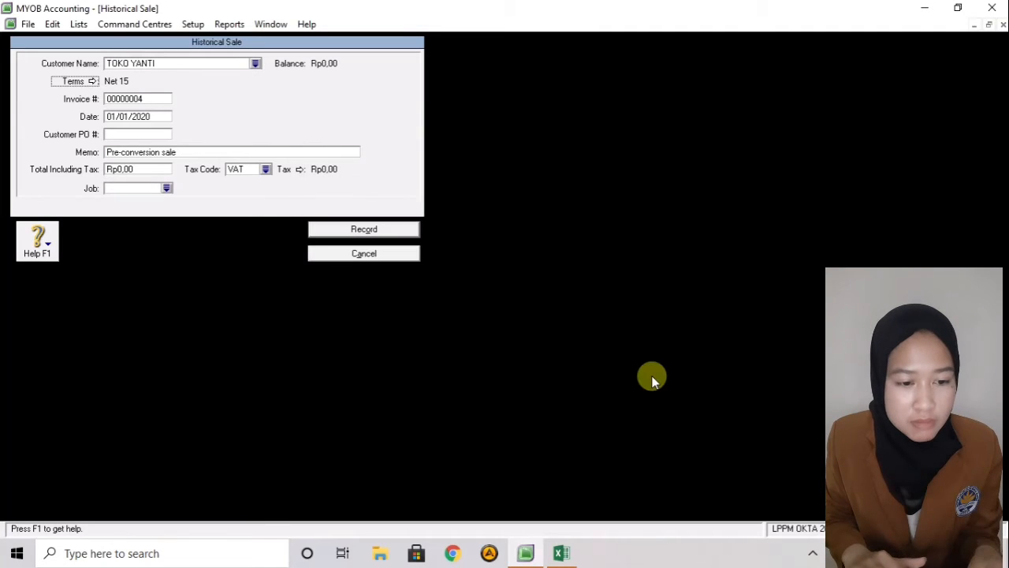
- Enter memo 'Saldo Awal Piutang Usaha', total Rp1.300.000, tax code N-T, and record the sale
{"action": "left_click", "coordinate": [206, 153]}
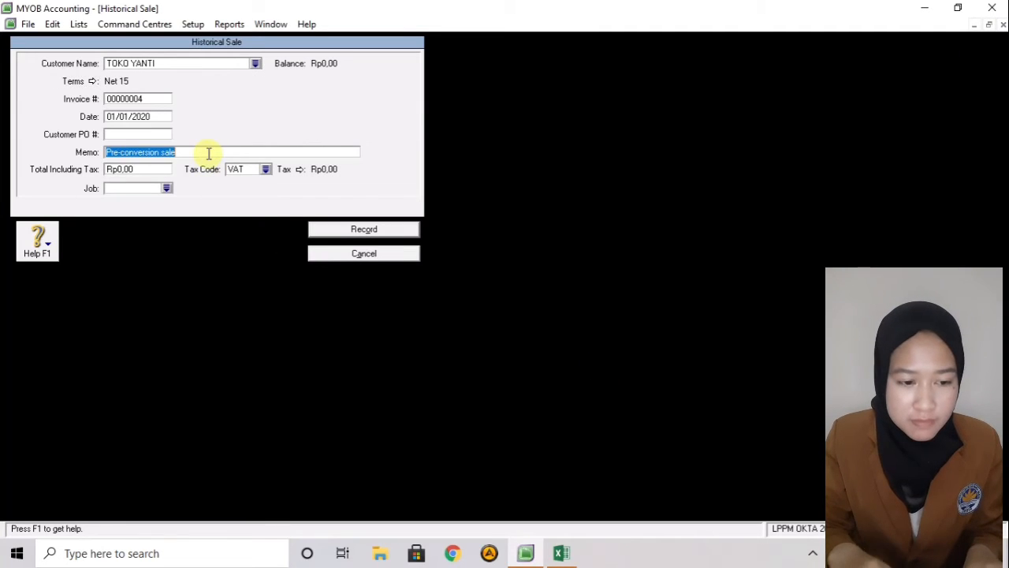
{"action": "key", "text": "BackSpace"}
{"action": "type", "text": "Saldo Aw"}
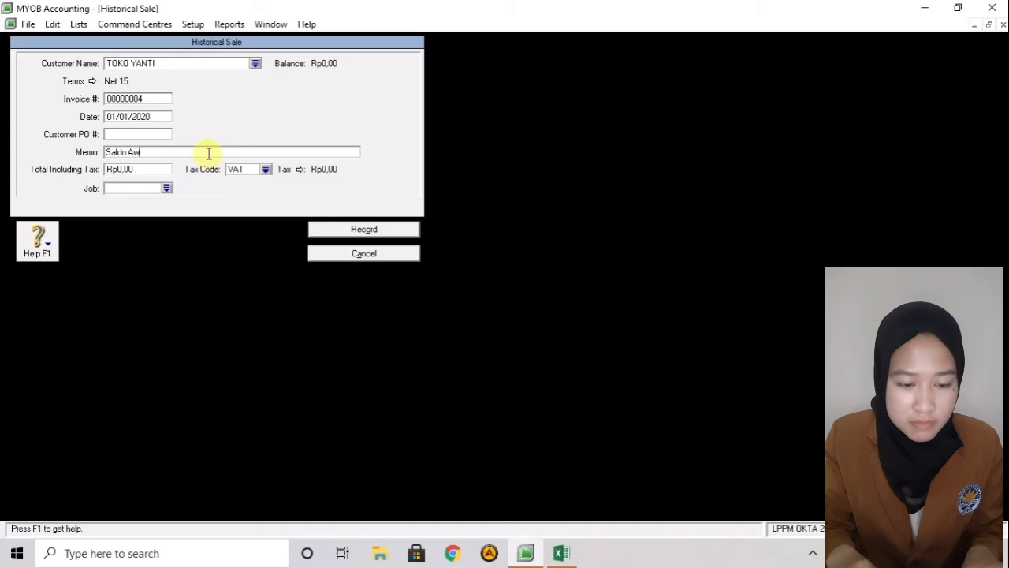
{"action": "type", "text": "al Piut"}
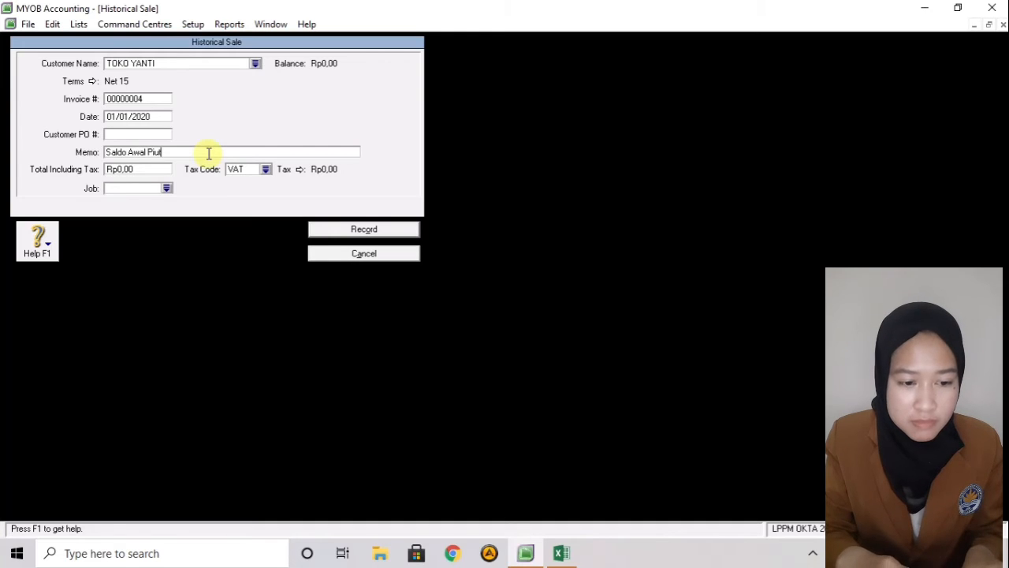
{"action": "type", "text": "ang USaha"}
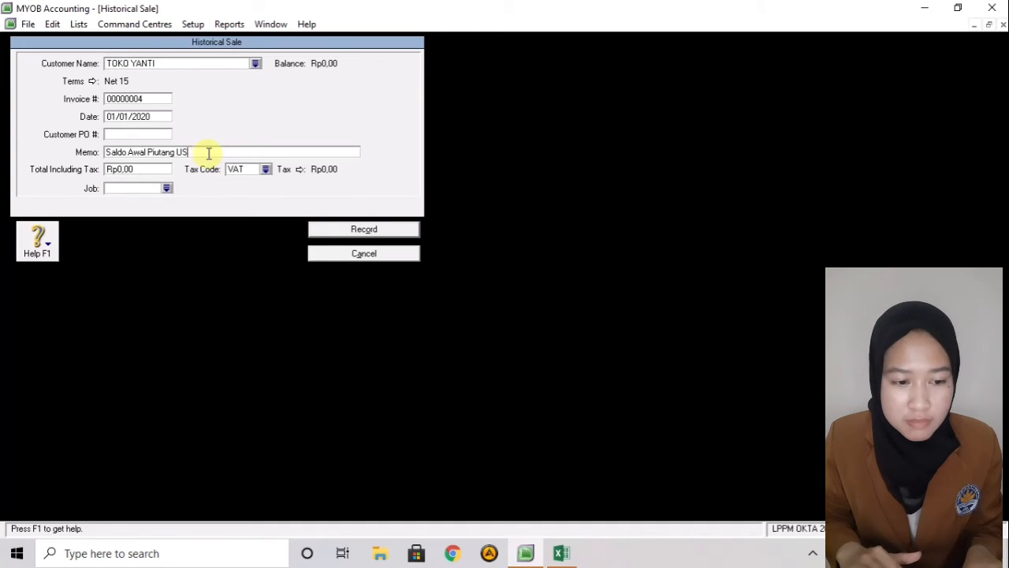
{"action": "left_click", "coordinate": [155, 169]}
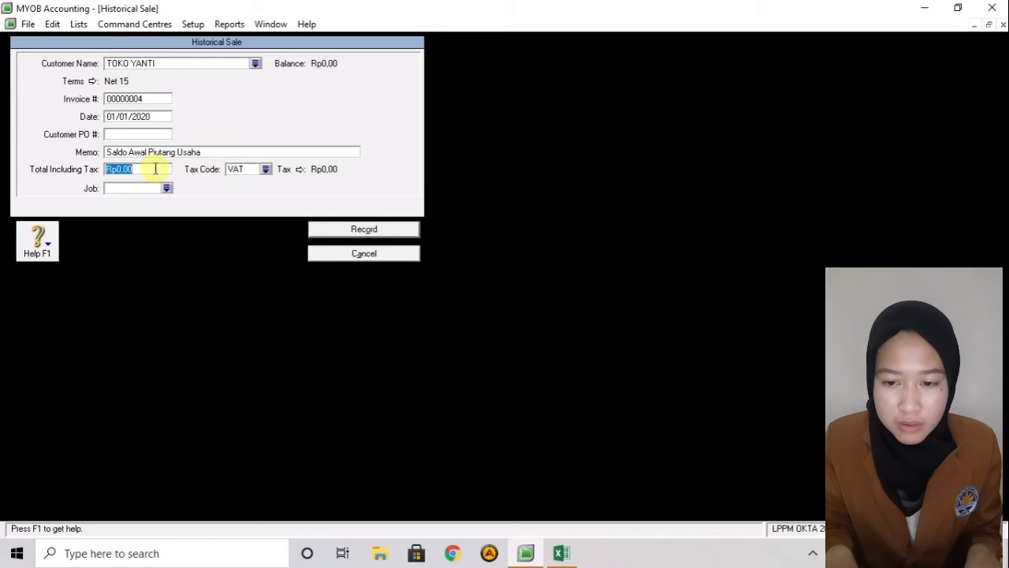
{"action": "key", "text": "BackSpace"}
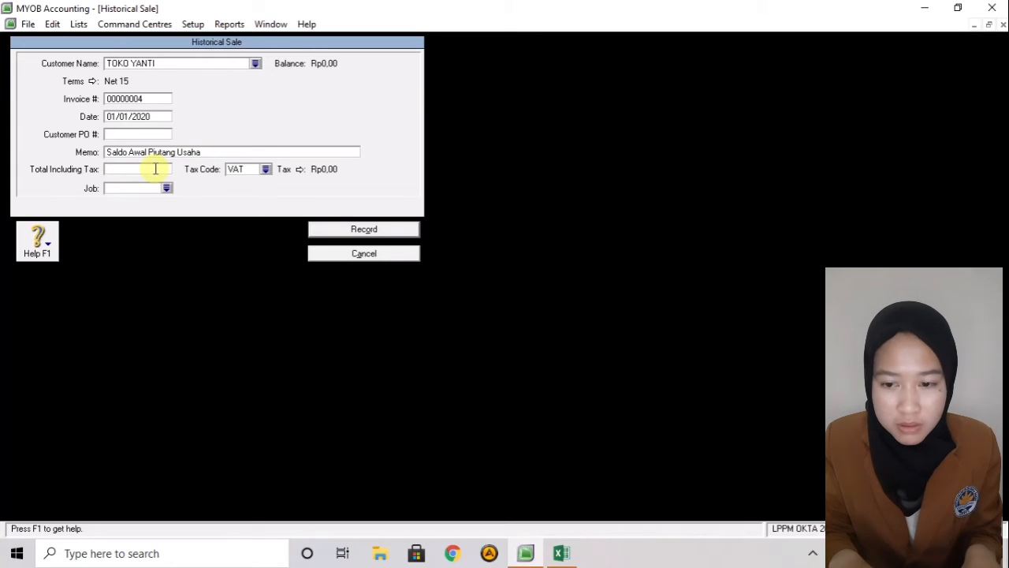
{"action": "type", "text": "13"}
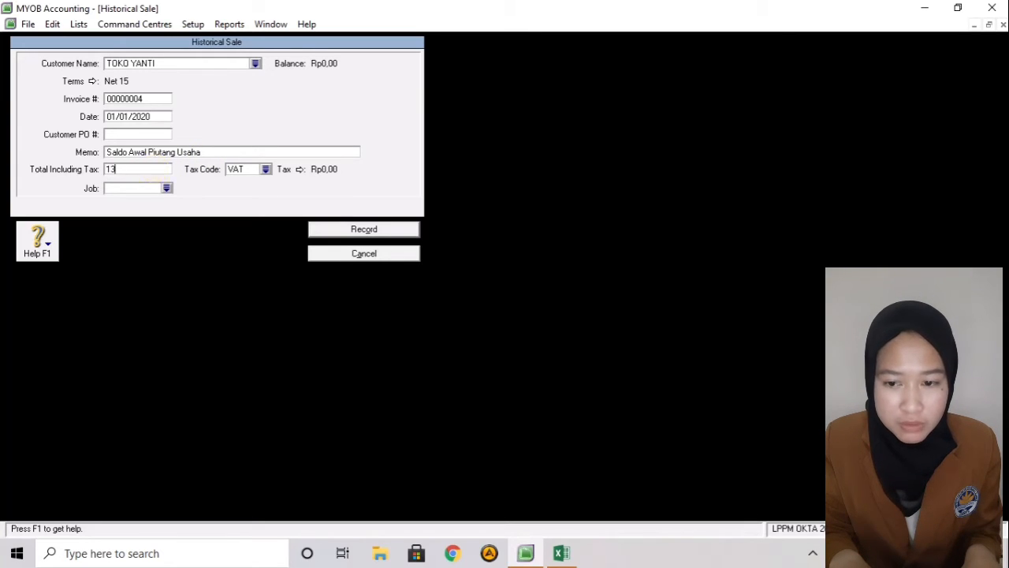
{"action": "type", "text": "00000"}
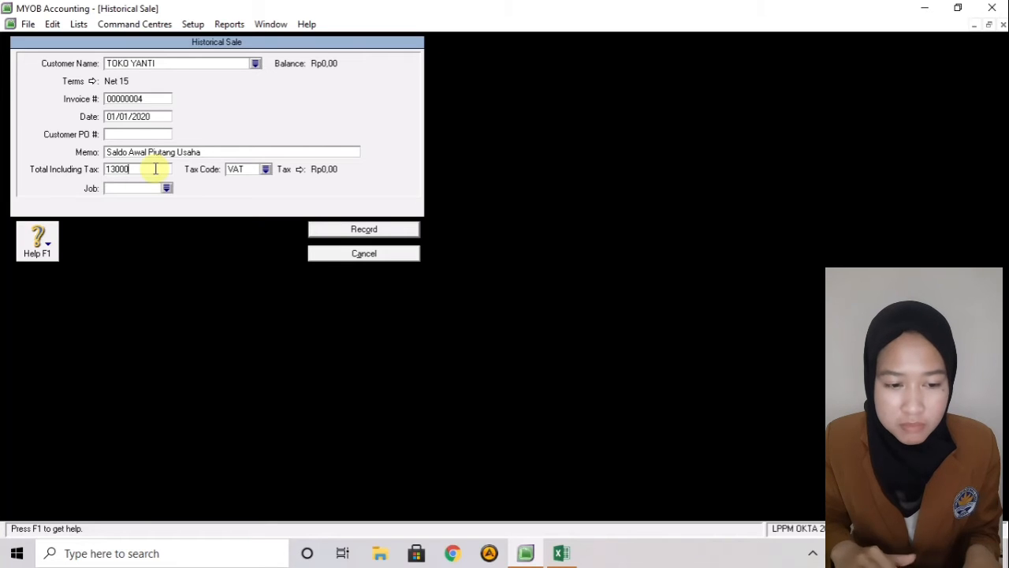
{"action": "left_click", "coordinate": [246, 170]}
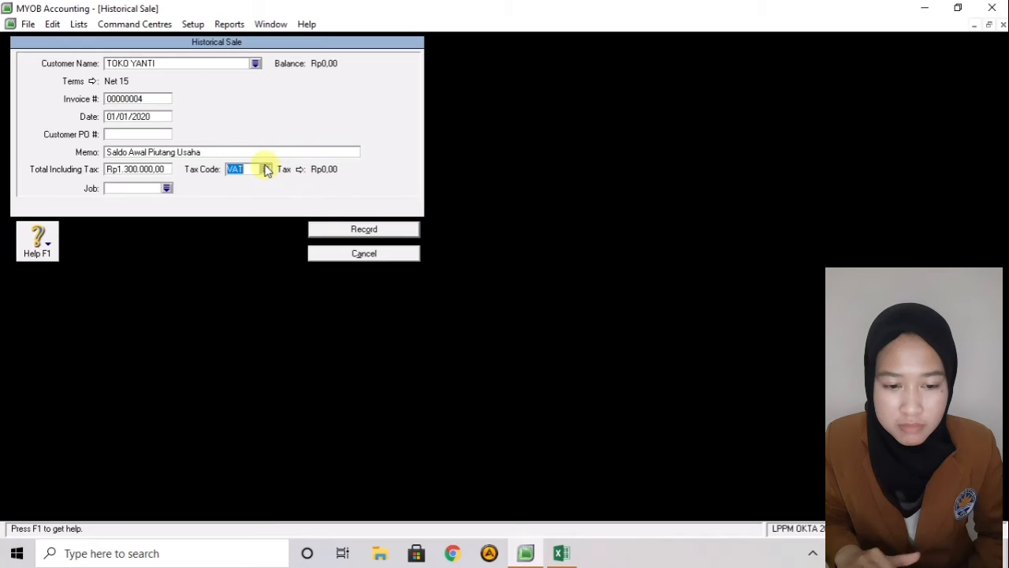
{"action": "left_click", "coordinate": [266, 170]}
{"action": "left_click", "coordinate": [432, 205]}
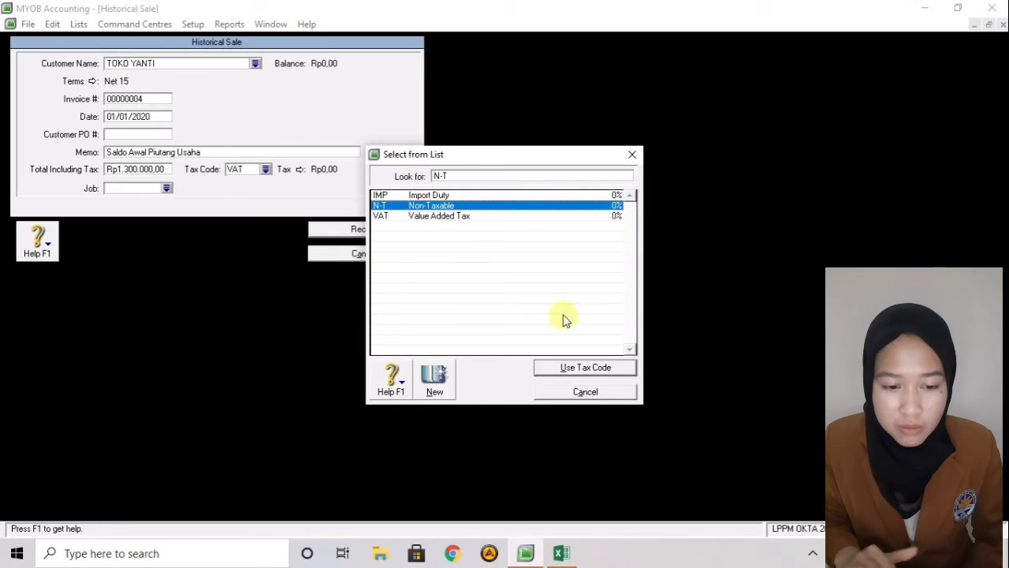
{"action": "left_click", "coordinate": [568, 367]}
{"action": "left_click", "coordinate": [339, 229]}
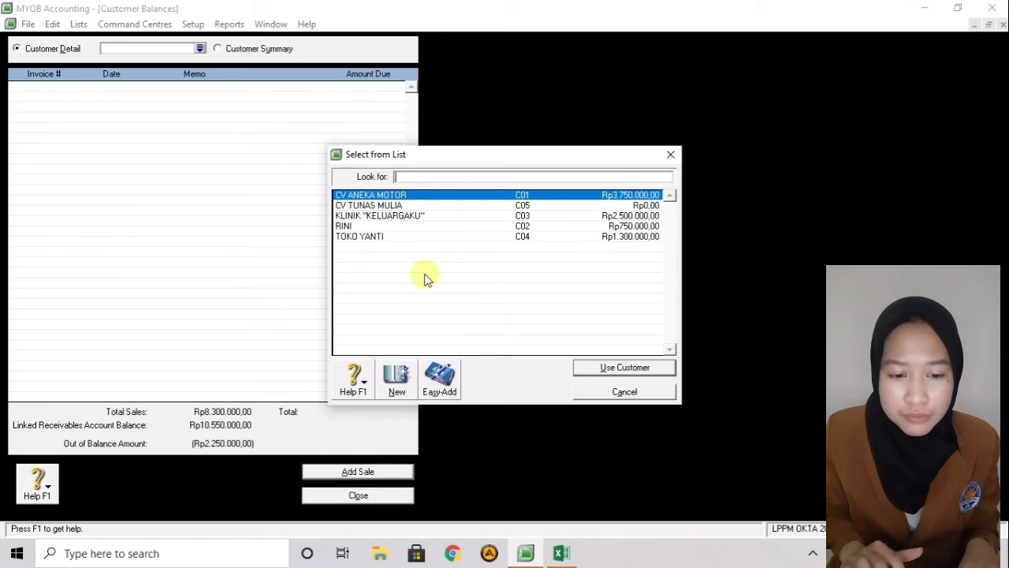
- Select CV TUNAS MULIA and start a new historical sale for it
{"action": "left_click", "coordinate": [392, 207]}
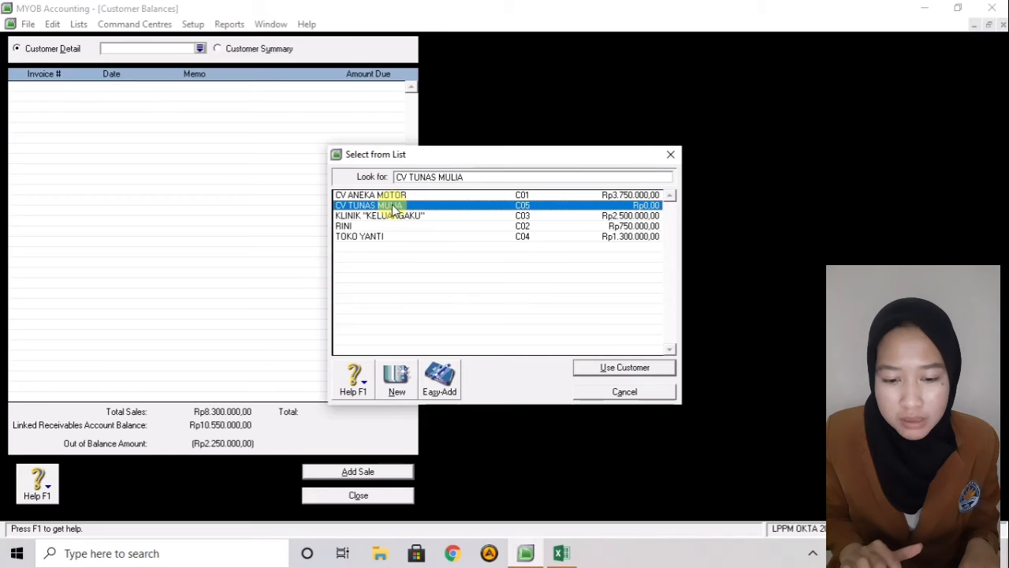
{"action": "left_click", "coordinate": [655, 368]}
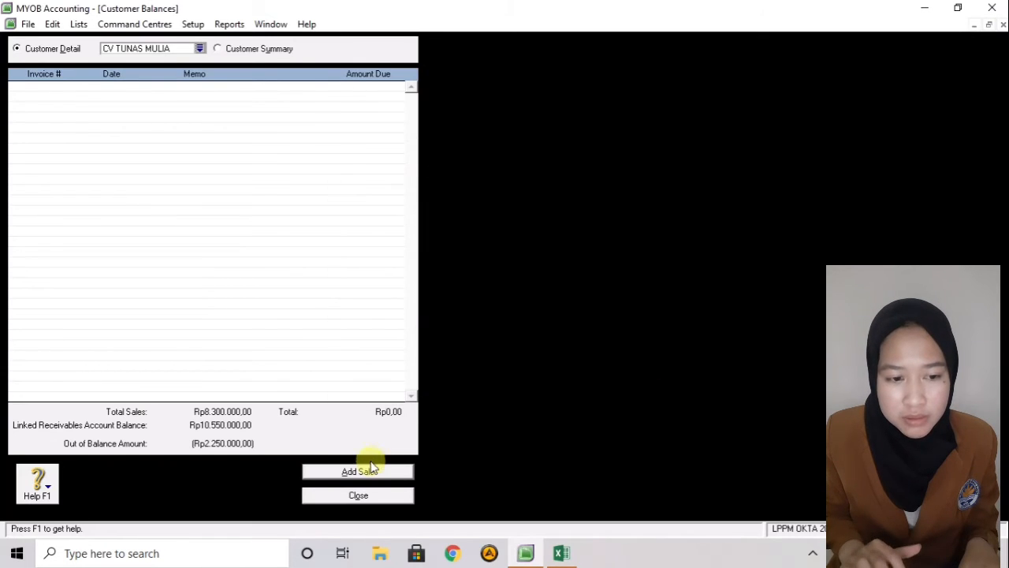
{"action": "left_click", "coordinate": [373, 477]}
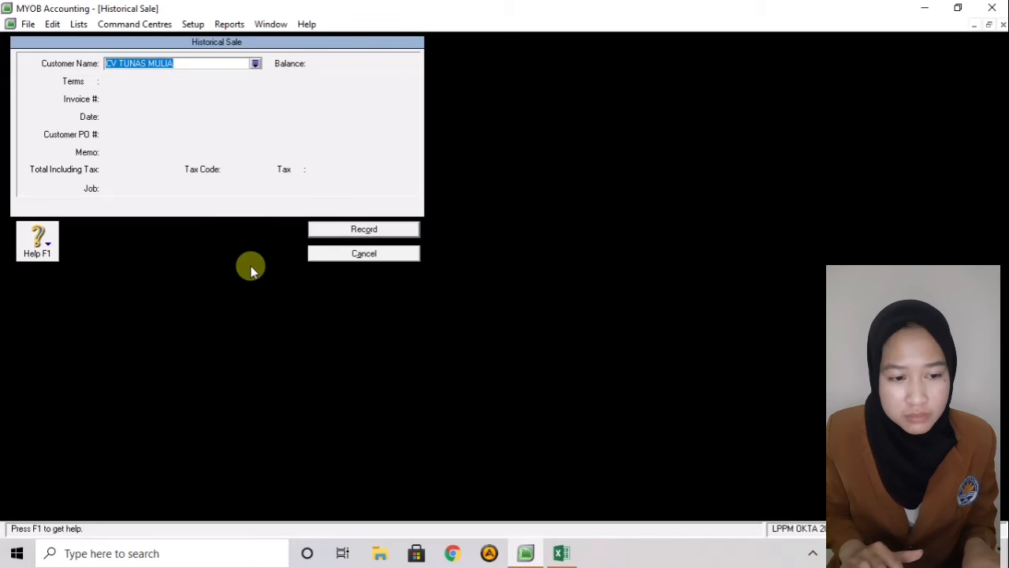
{"action": "key", "text": "Tab"}
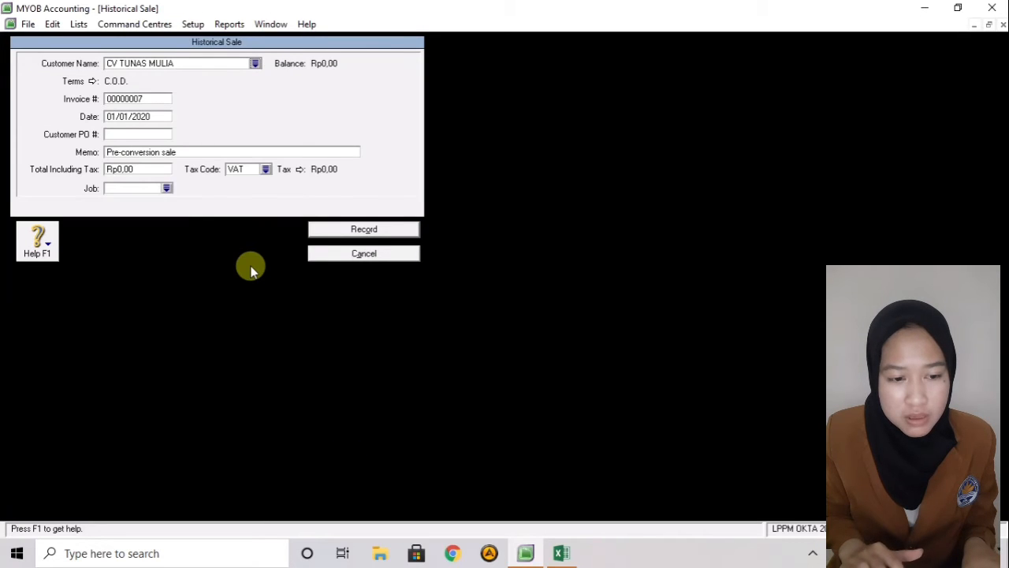
- Set the sale's credit terms to payment due in 25 days (Net 25)
{"action": "left_click", "coordinate": [92, 82]}
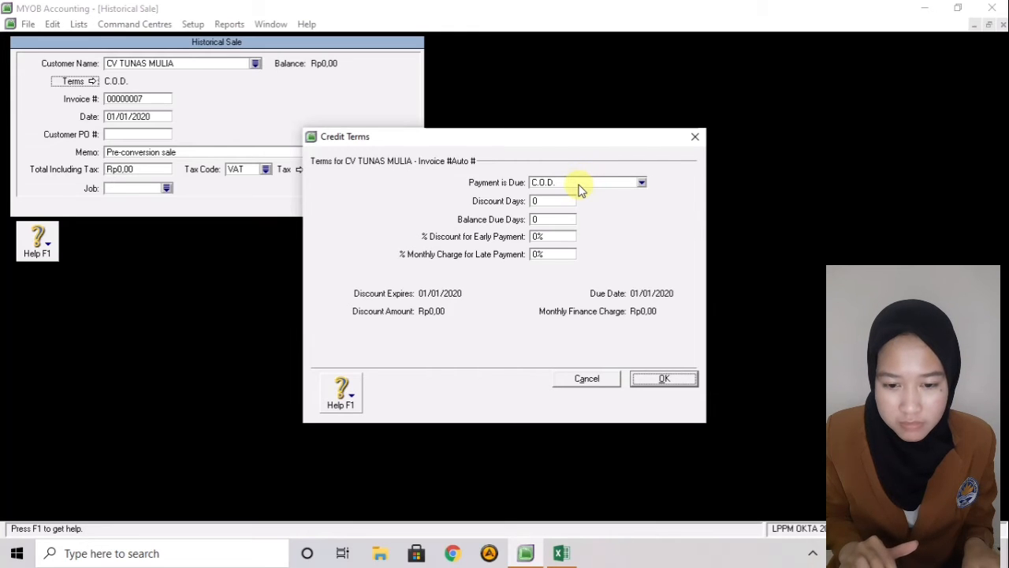
{"action": "left_click", "coordinate": [641, 182]}
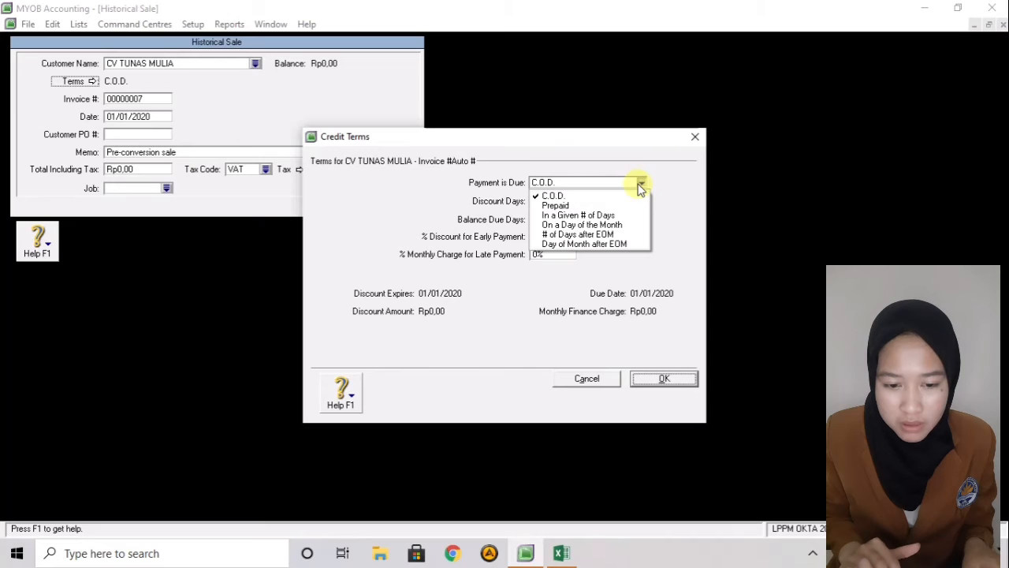
{"action": "left_click", "coordinate": [603, 215]}
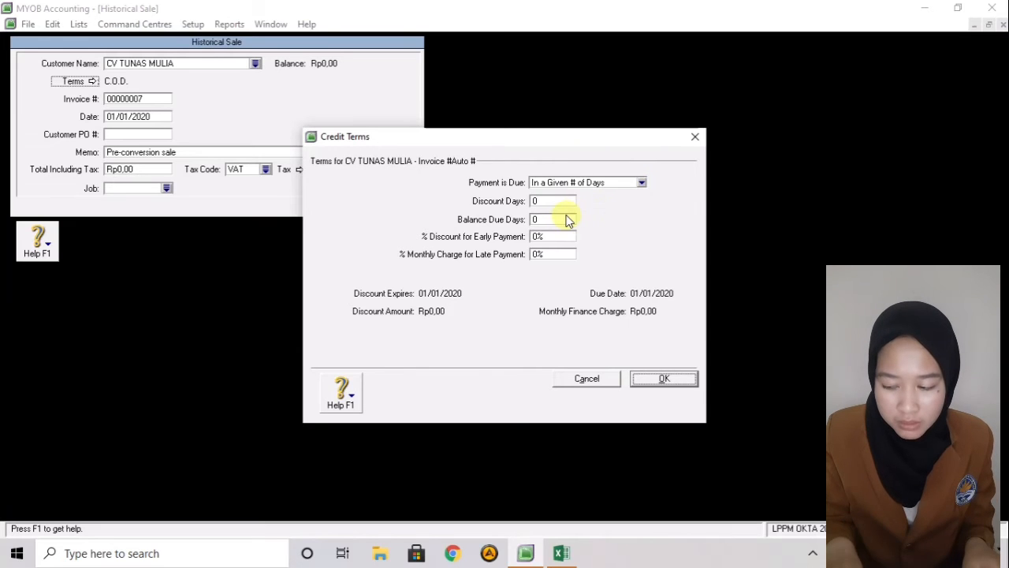
{"action": "left_click", "coordinate": [562, 219]}
{"action": "key", "text": "BackSpace"}
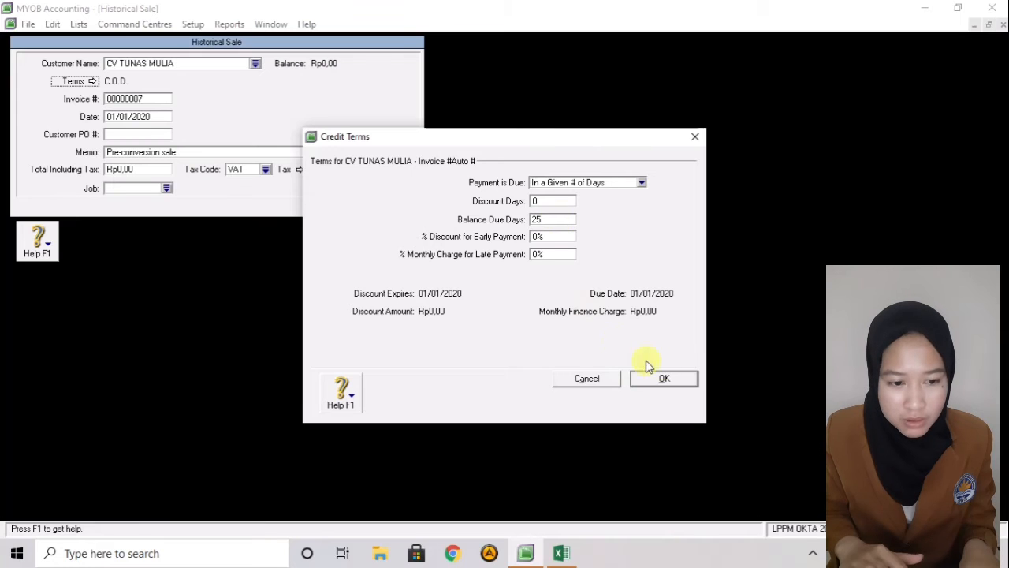
{"action": "left_click", "coordinate": [669, 377]}
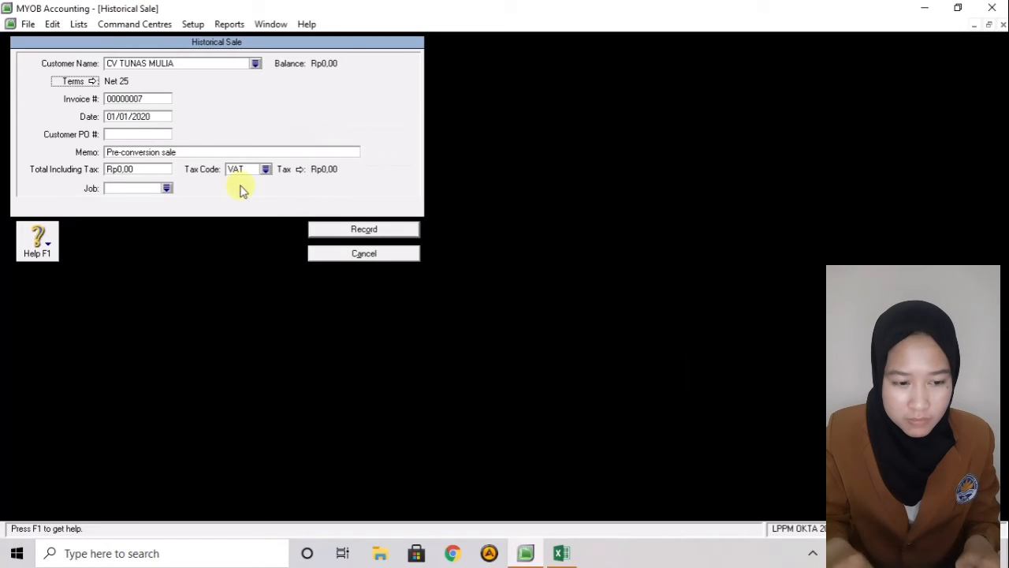
- Replace the sale memo with 'Saldo Awal Hutang Usaha'
{"action": "left_click", "coordinate": [169, 152]}
{"action": "key", "text": "BackSpace"}
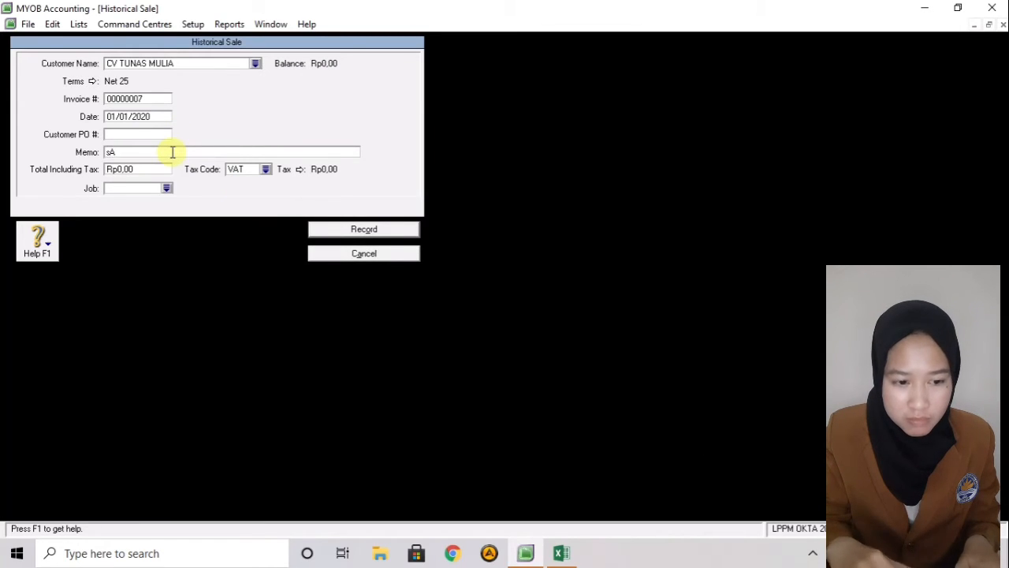
{"action": "key", "text": "BackSpace"}
{"action": "key", "text": "BackSpace"}
{"action": "type", "text": "Saldo"}
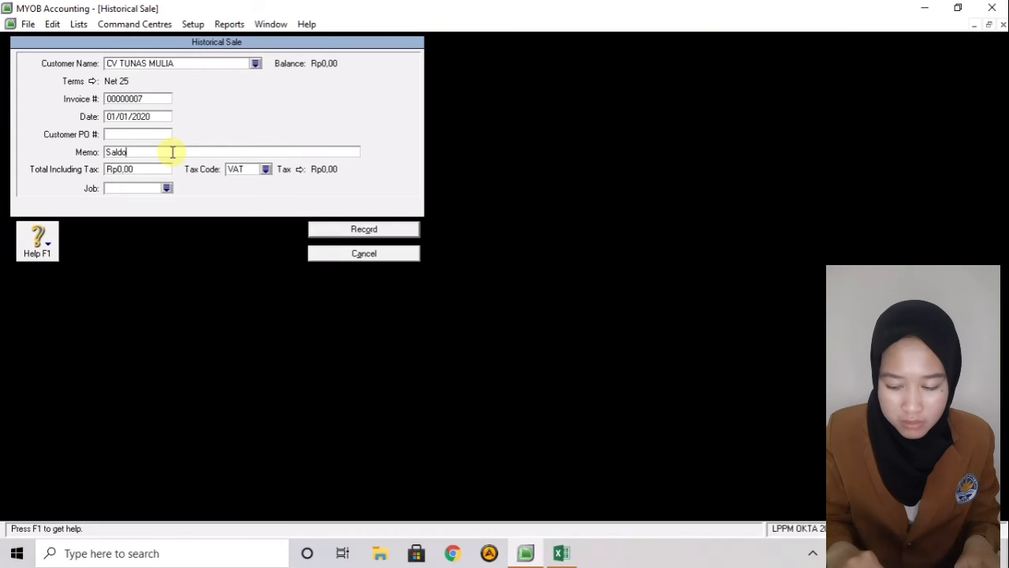
{"action": "type", "text": " Awal"}
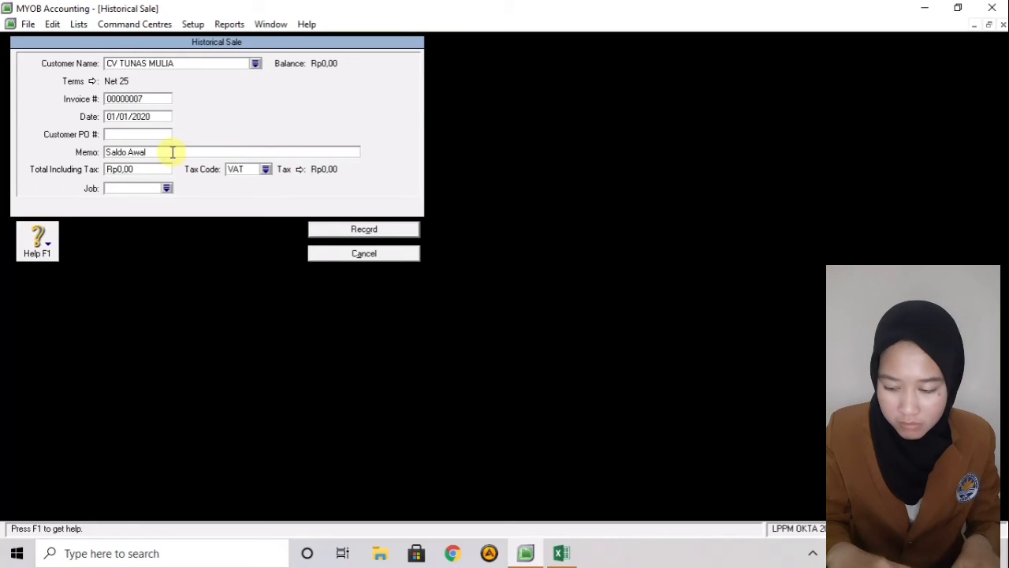
{"action": "type", "text": "Hutang U"}
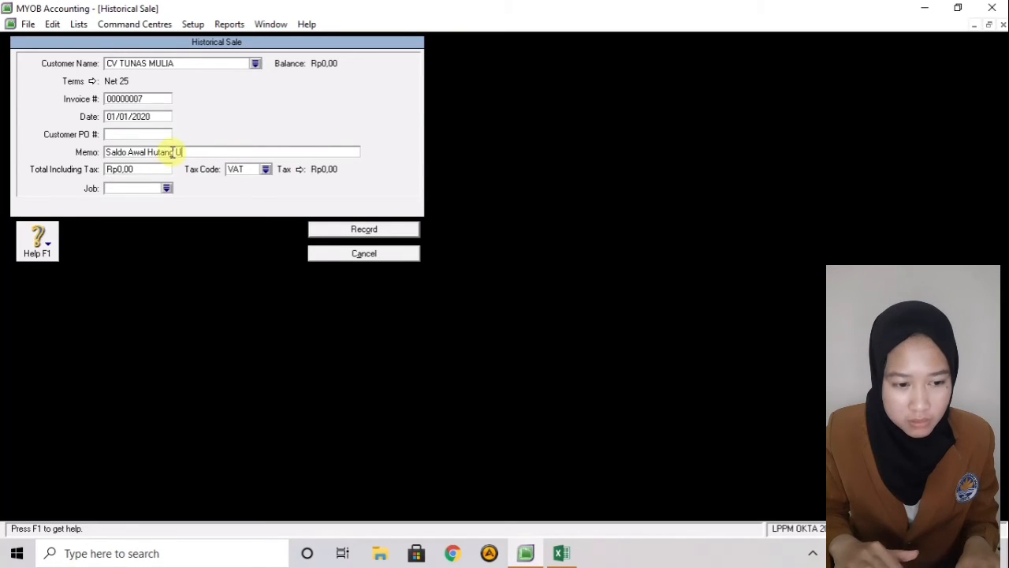
{"action": "type", "text": "saha"}
- Enter a Rp2.250.000 total with tax code N-T, record the sale, and dismiss the congratulations message
{"action": "left_click", "coordinate": [131, 168]}
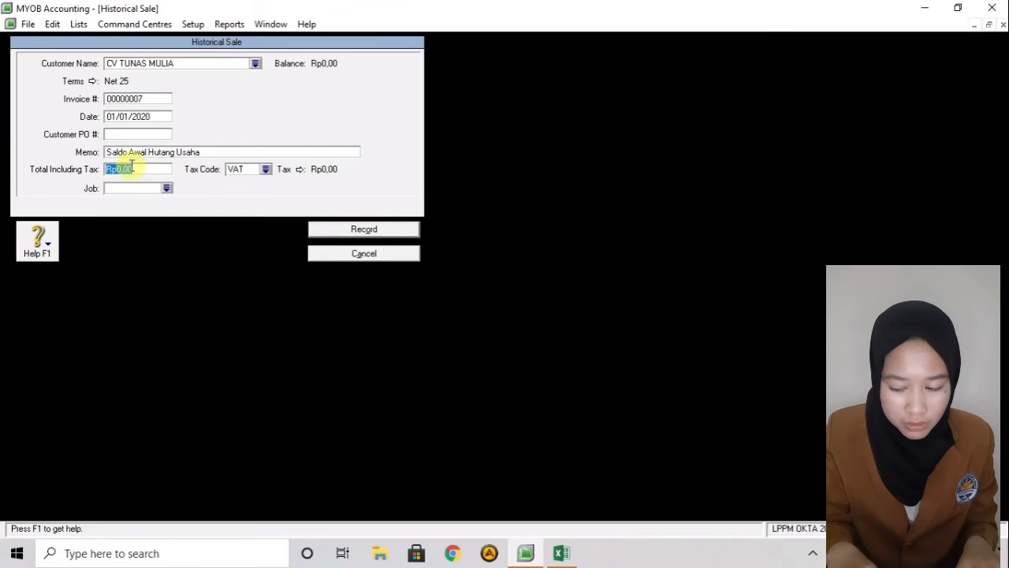
{"action": "key", "text": "BackSpace"}
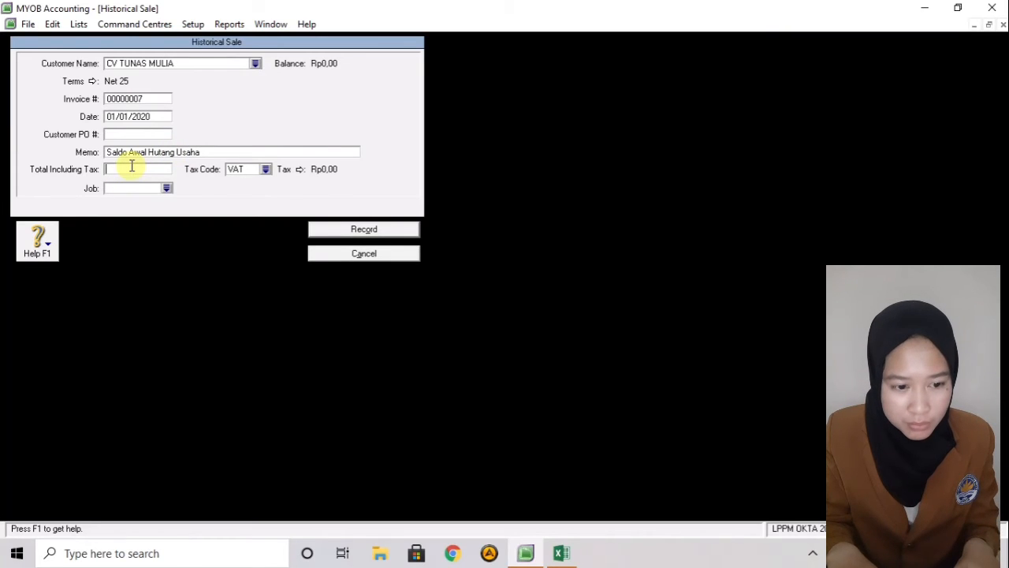
{"action": "type", "text": "2.250"}
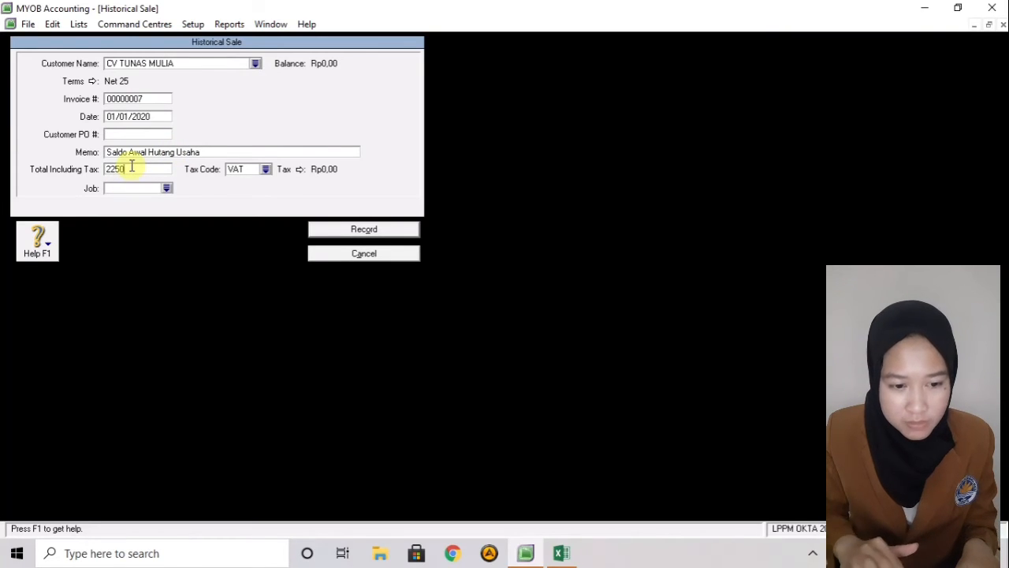
{"action": "type", "text": ".0000"}
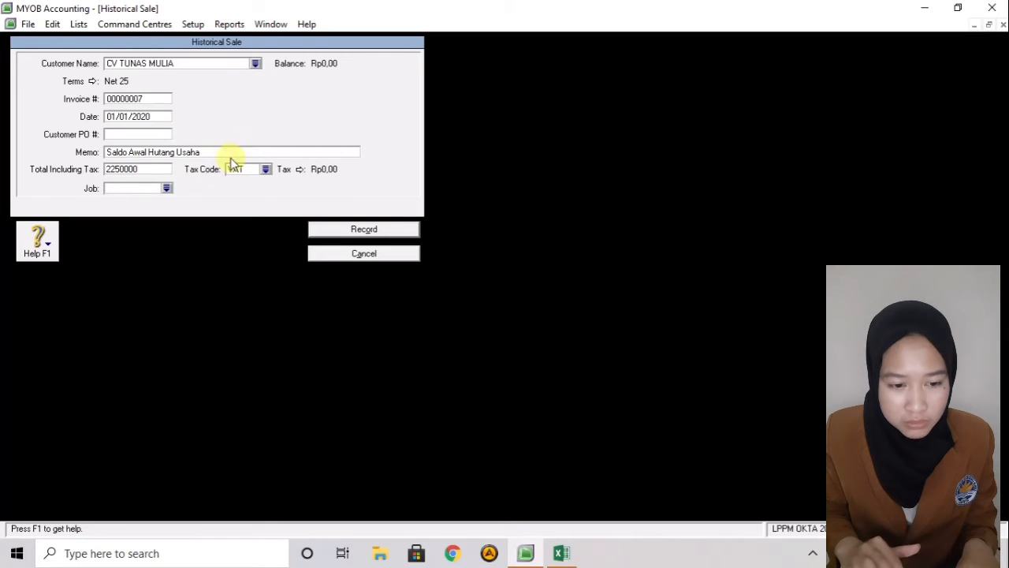
{"action": "left_click", "coordinate": [253, 167]}
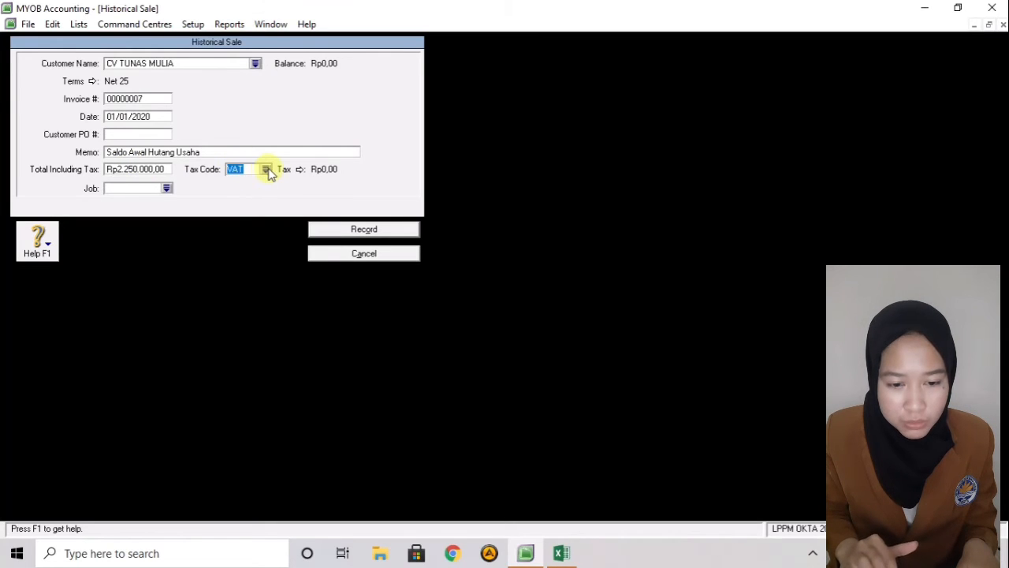
{"action": "left_click", "coordinate": [266, 169]}
{"action": "left_click", "coordinate": [422, 207]}
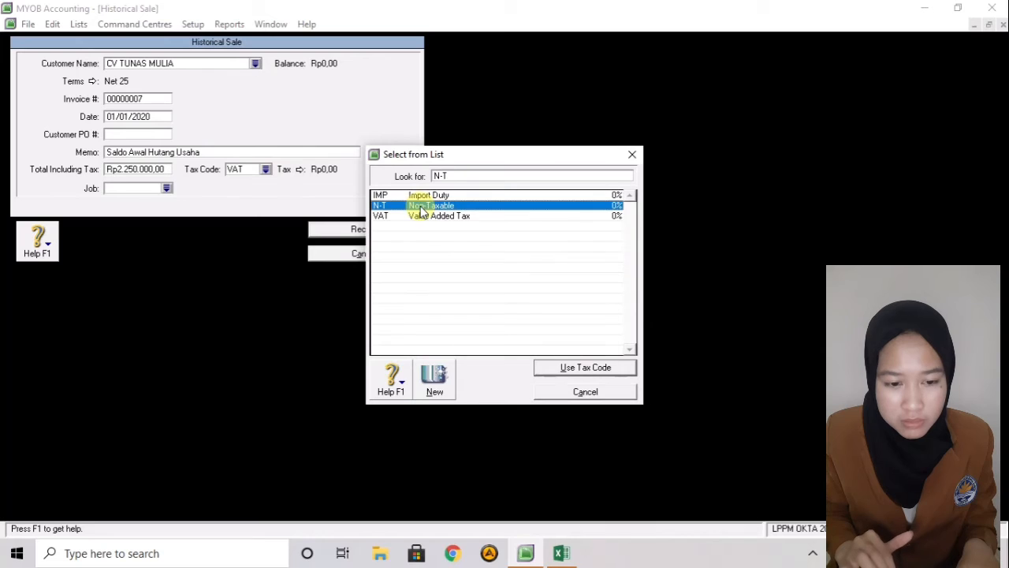
{"action": "left_click", "coordinate": [574, 368]}
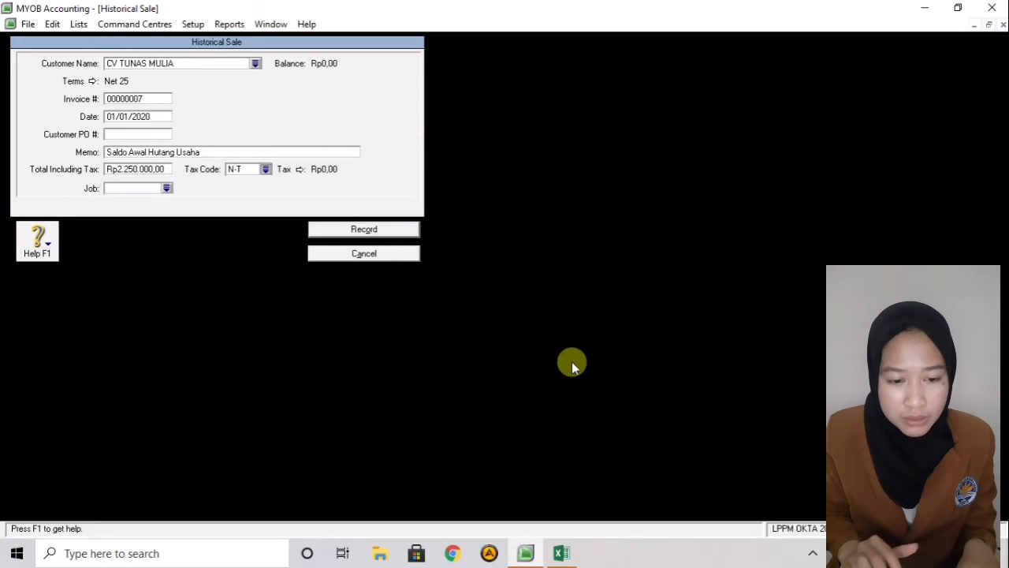
{"action": "left_click", "coordinate": [337, 229]}
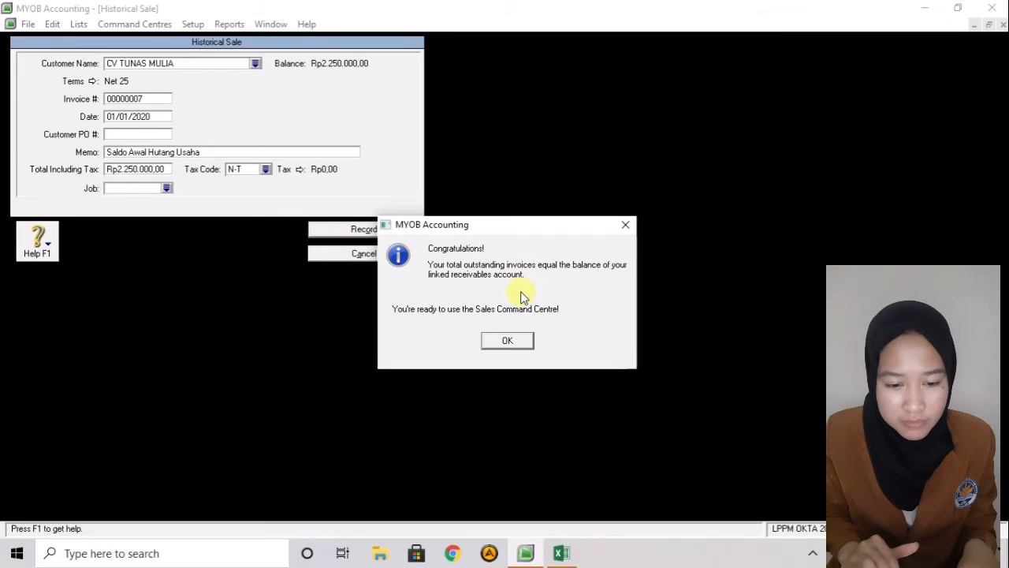
{"action": "left_click", "coordinate": [509, 340]}
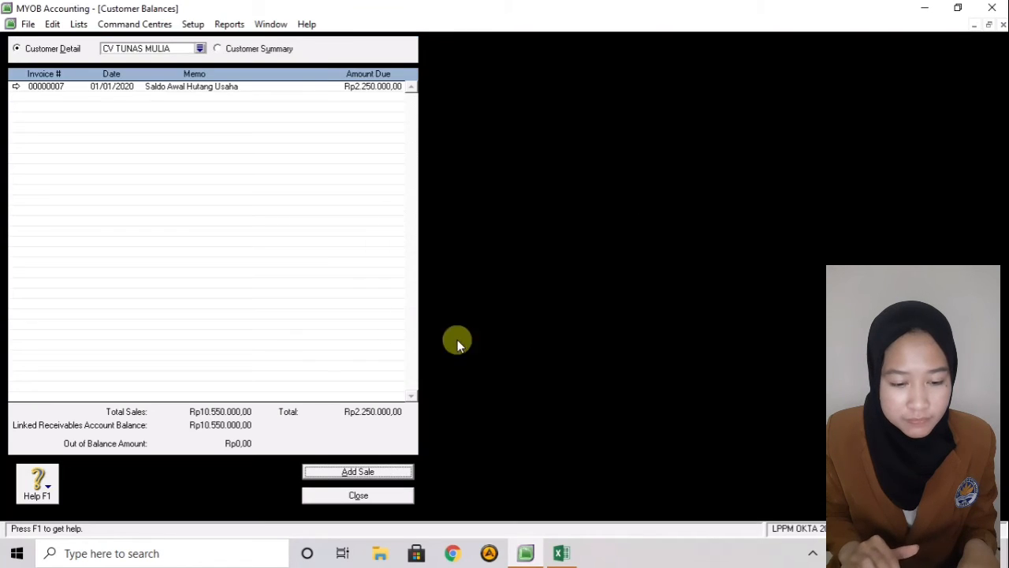
- Close customer balances and start a historical purchase for supplier PT ASRI BUANA
{"action": "left_click", "coordinate": [359, 497]}
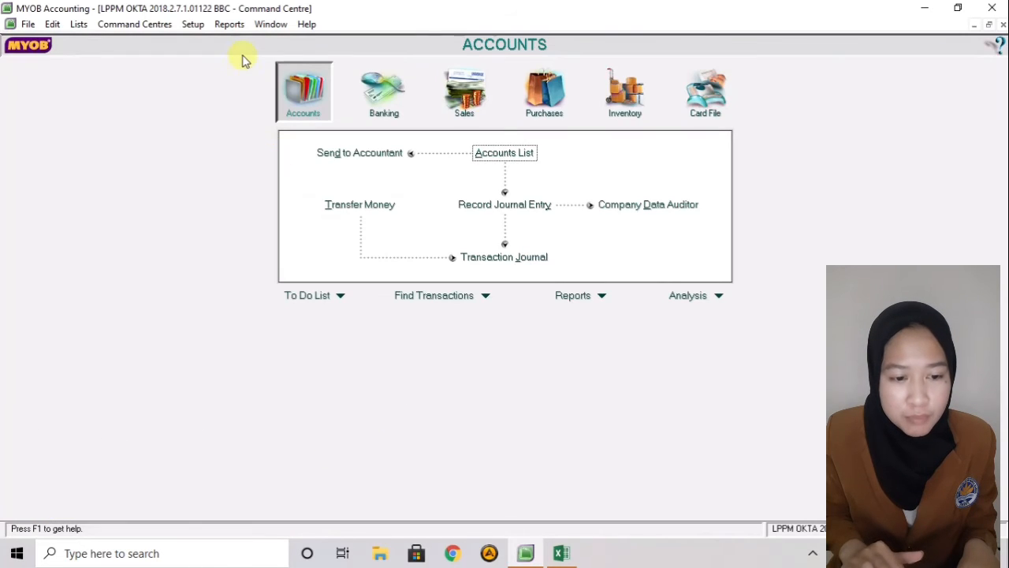
{"action": "left_click", "coordinate": [195, 25]}
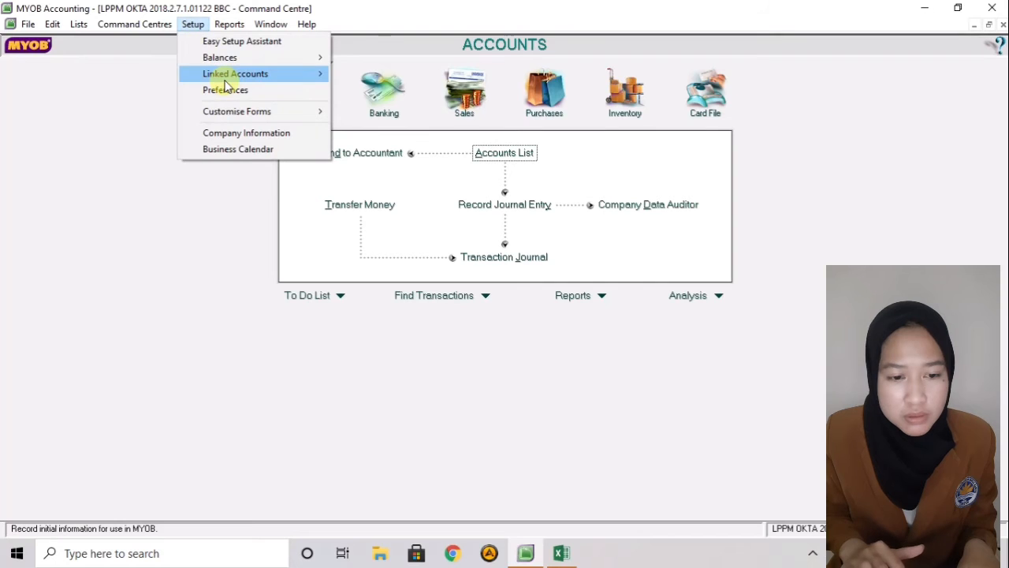
{"action": "mouse_move", "coordinate": [226, 61]}
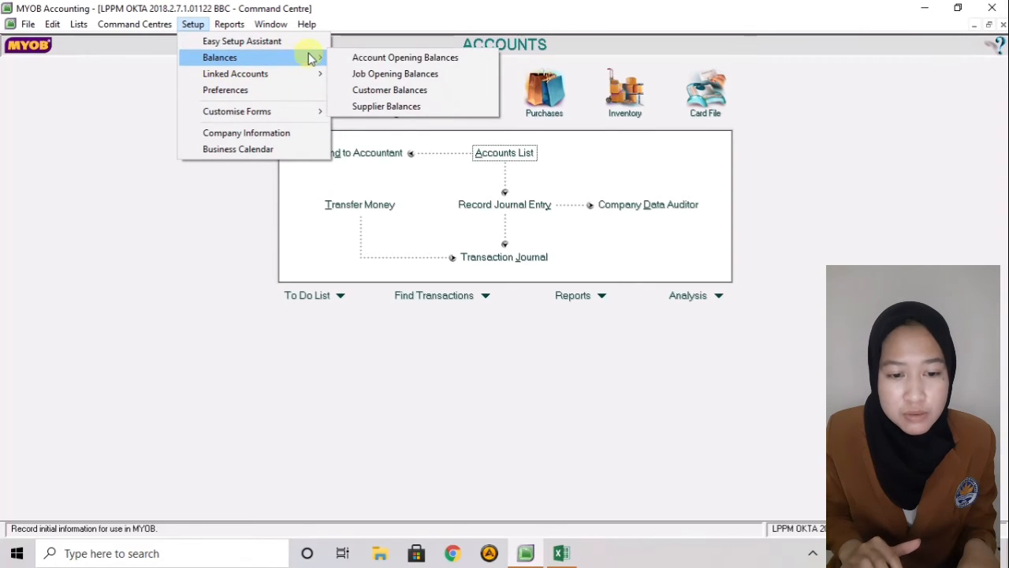
{"action": "left_click", "coordinate": [344, 107]}
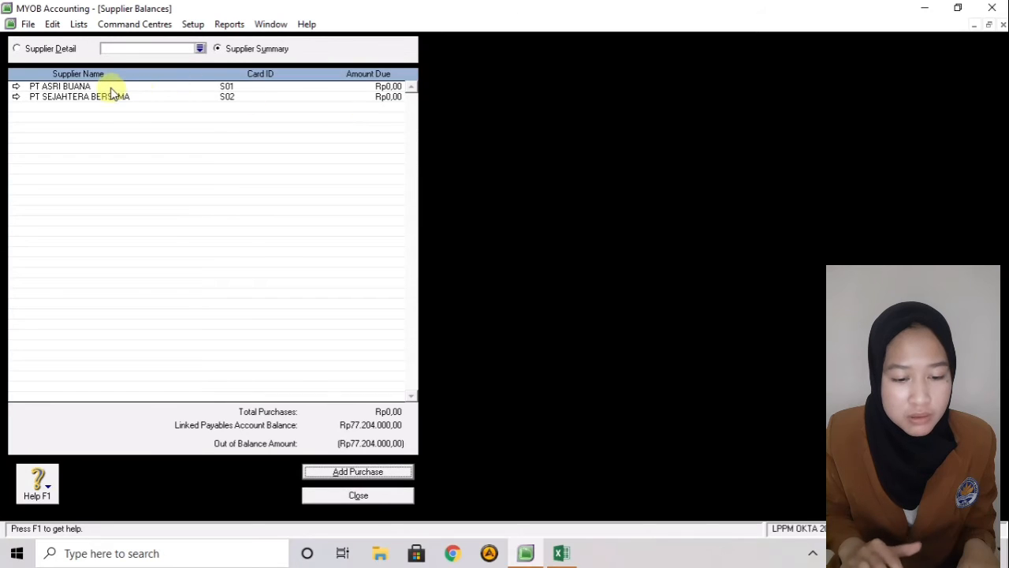
{"action": "double_click", "coordinate": [108, 86]}
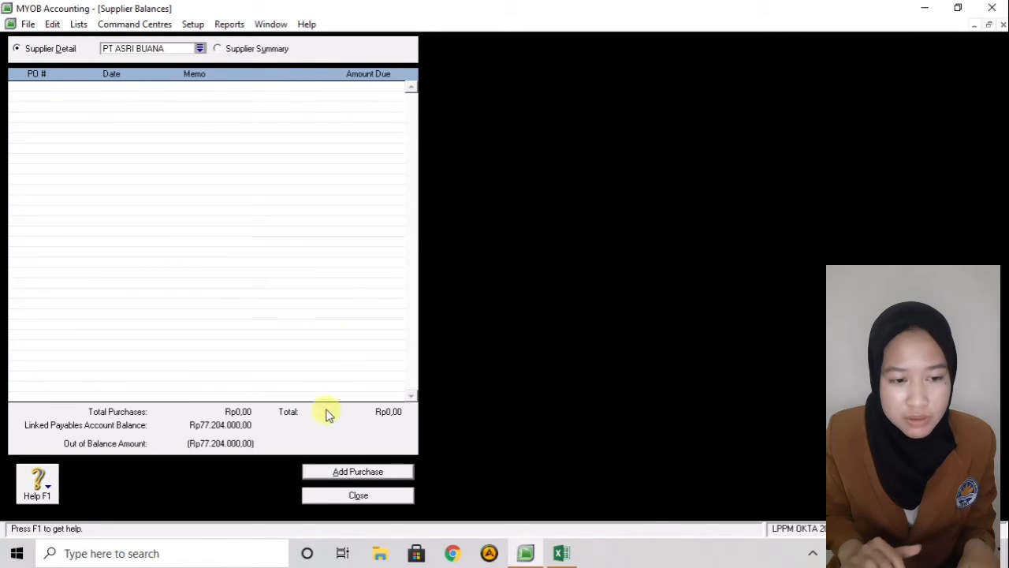
{"action": "left_click", "coordinate": [344, 471]}
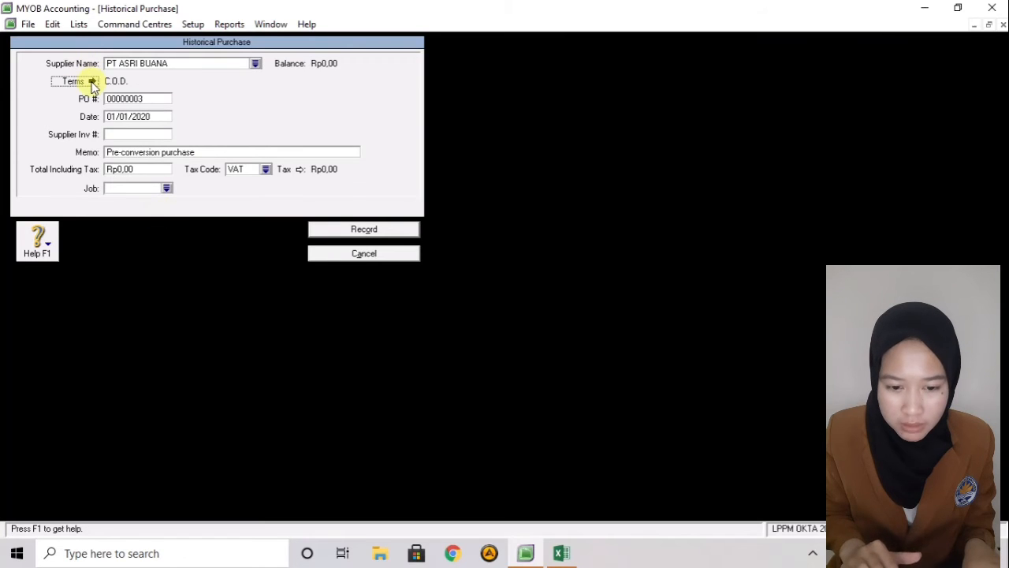
- Set the purchase's credit terms to Net 30, with payment due in 30 days
{"action": "left_click", "coordinate": [92, 82]}
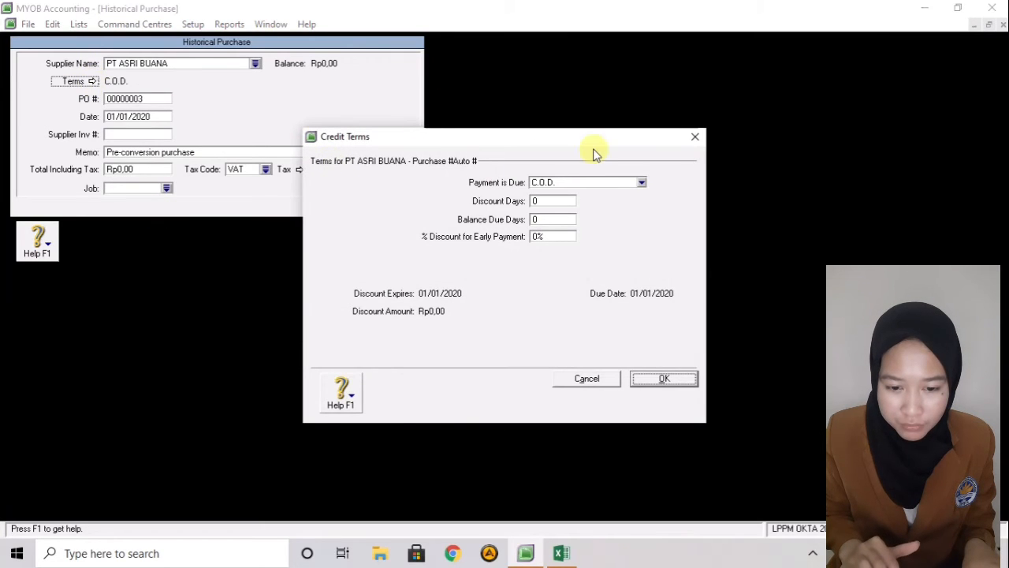
{"action": "left_click", "coordinate": [597, 187]}
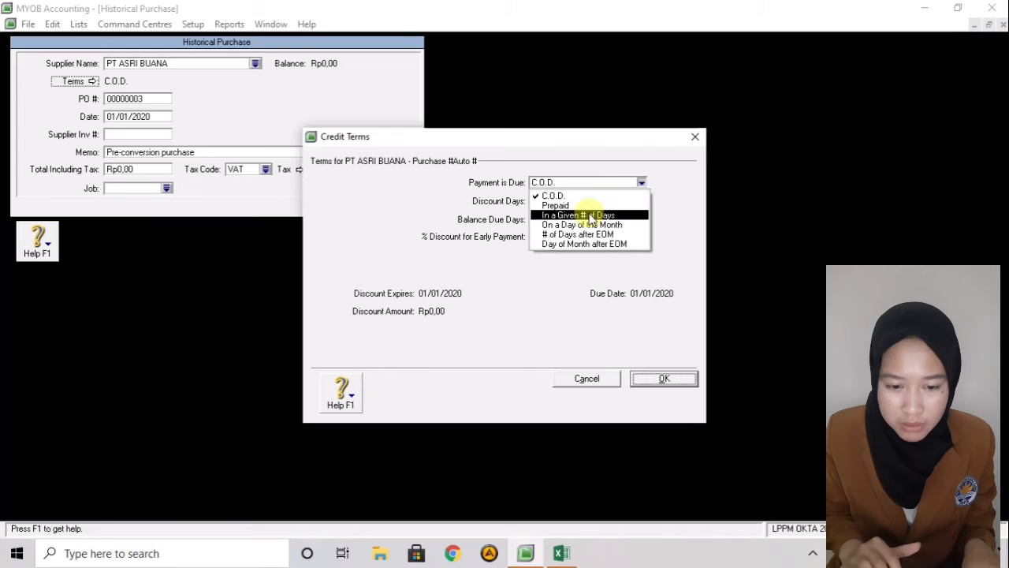
{"action": "left_click", "coordinate": [591, 216]}
{"action": "left_click", "coordinate": [550, 219]}
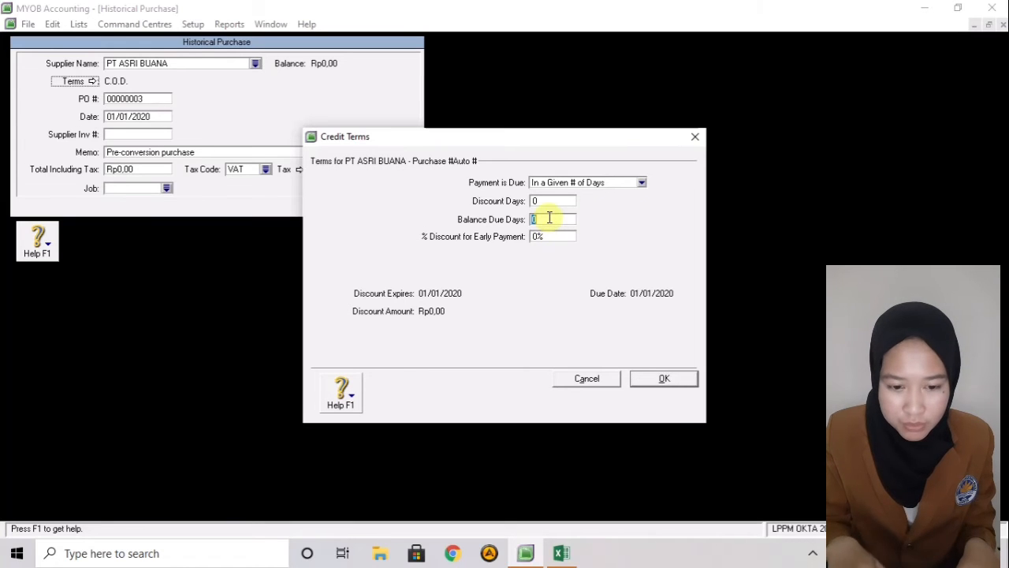
{"action": "type", "text": "30"}
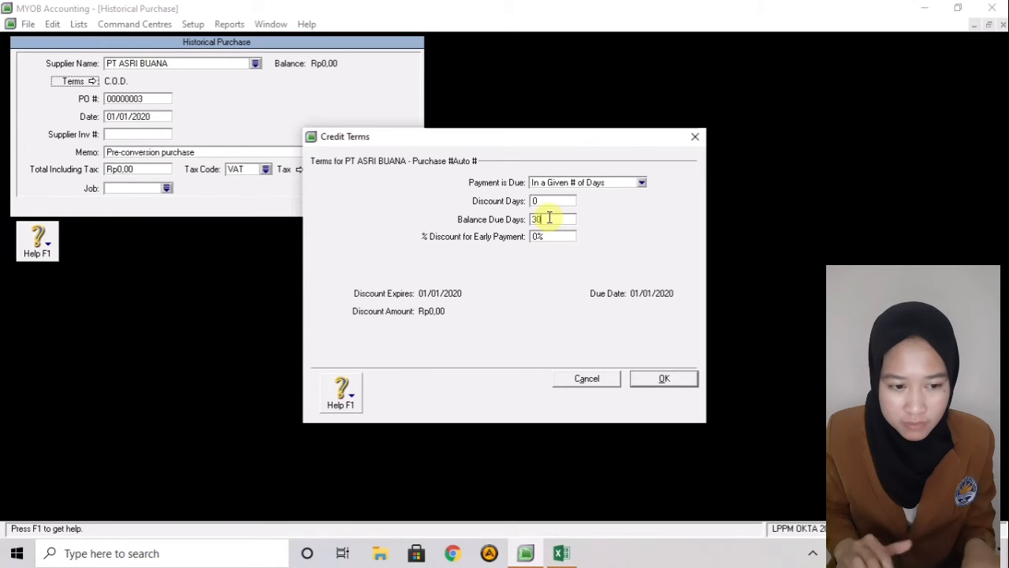
{"action": "left_click", "coordinate": [647, 378]}
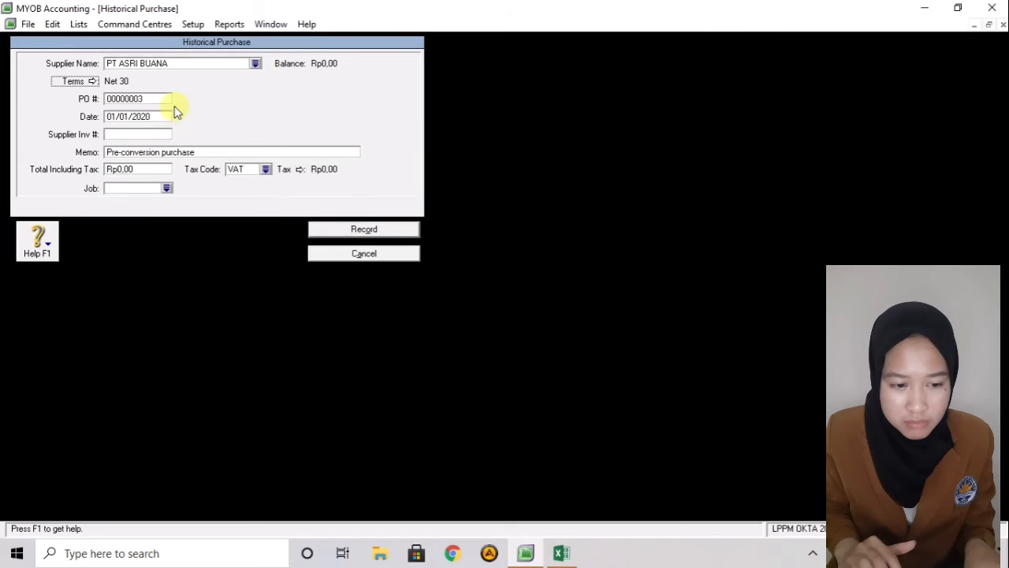
- Enter memo 'Saldo Awal Hutang Usaha', total Rp7.204.000,00 and tax code N-T, then record the purchase
{"action": "left_click", "coordinate": [141, 155]}
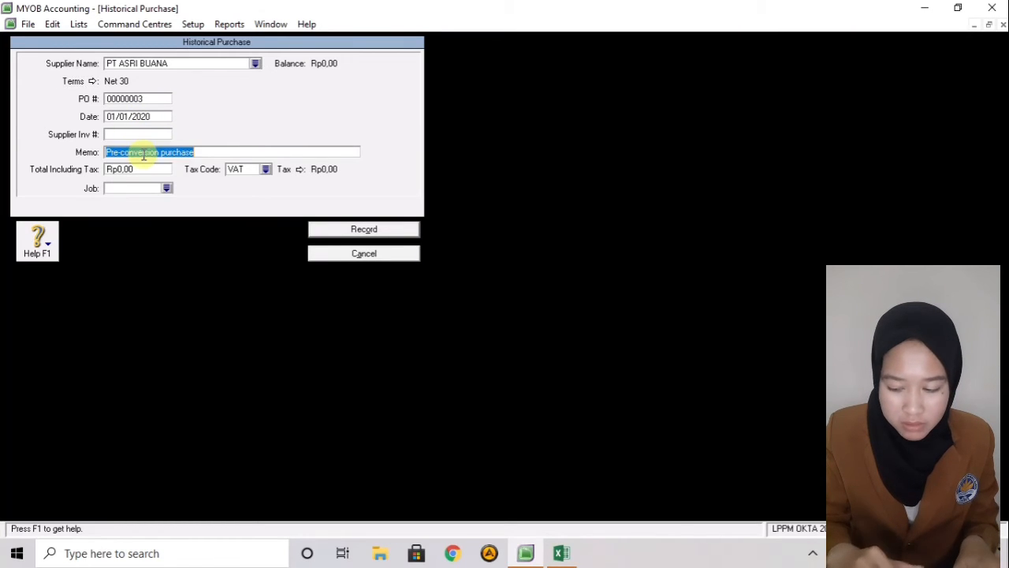
{"action": "key", "text": "BackSpace"}
{"action": "type", "text": "Saldo Awa"}
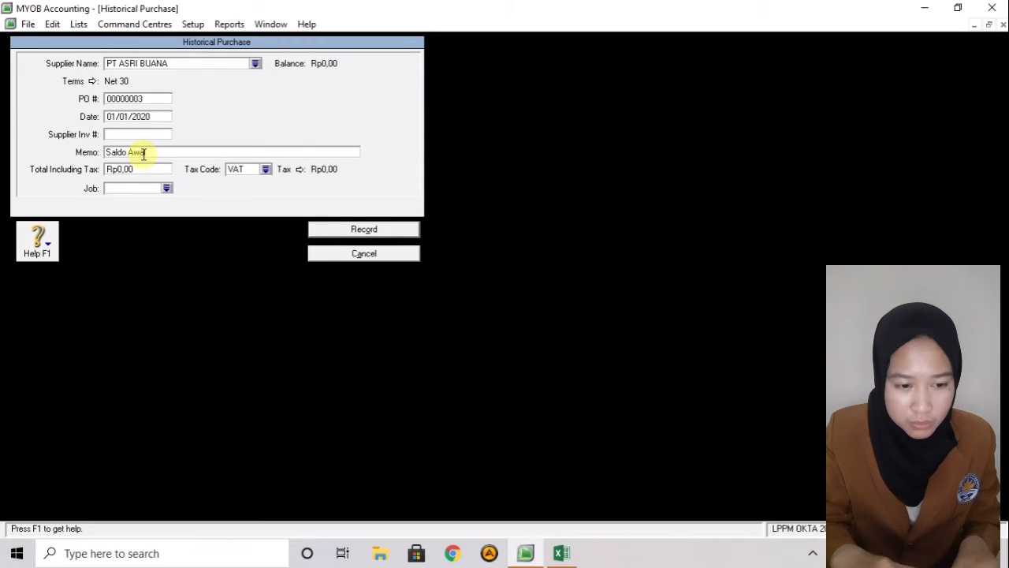
{"action": "type", "text": "l Hutang Usaha"}
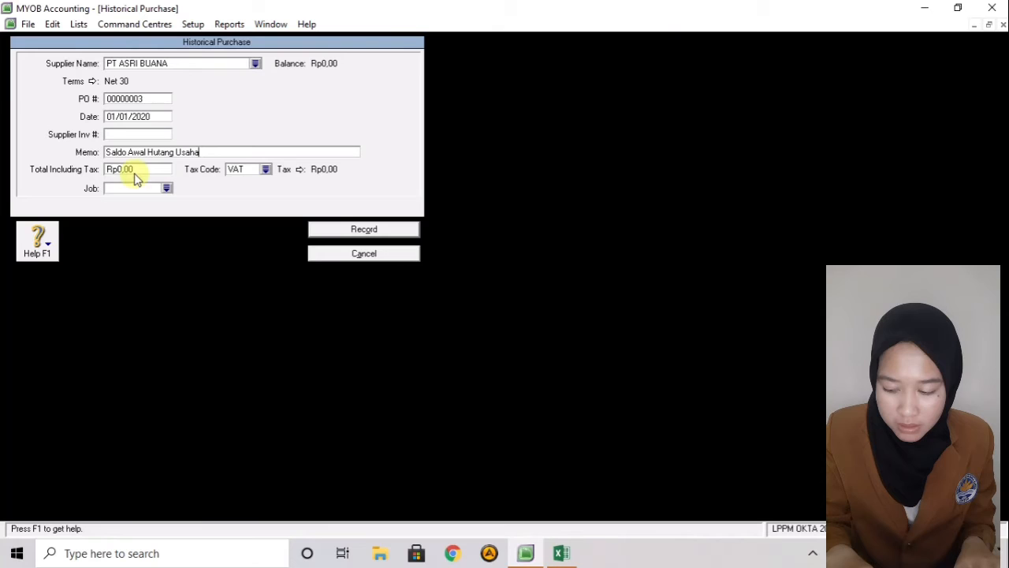
{"action": "left_click", "coordinate": [136, 166]}
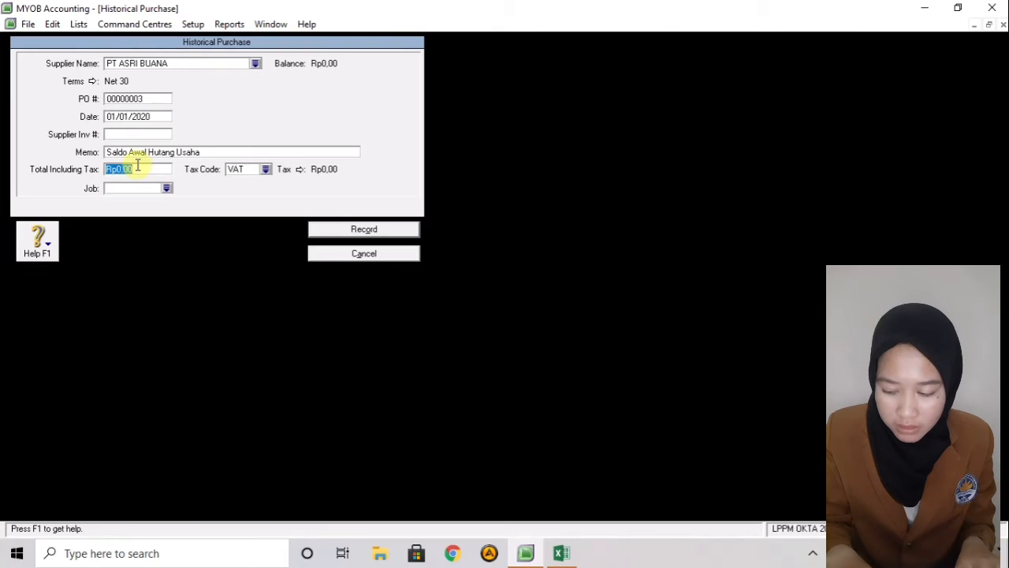
{"action": "key", "text": "BackSpace"}
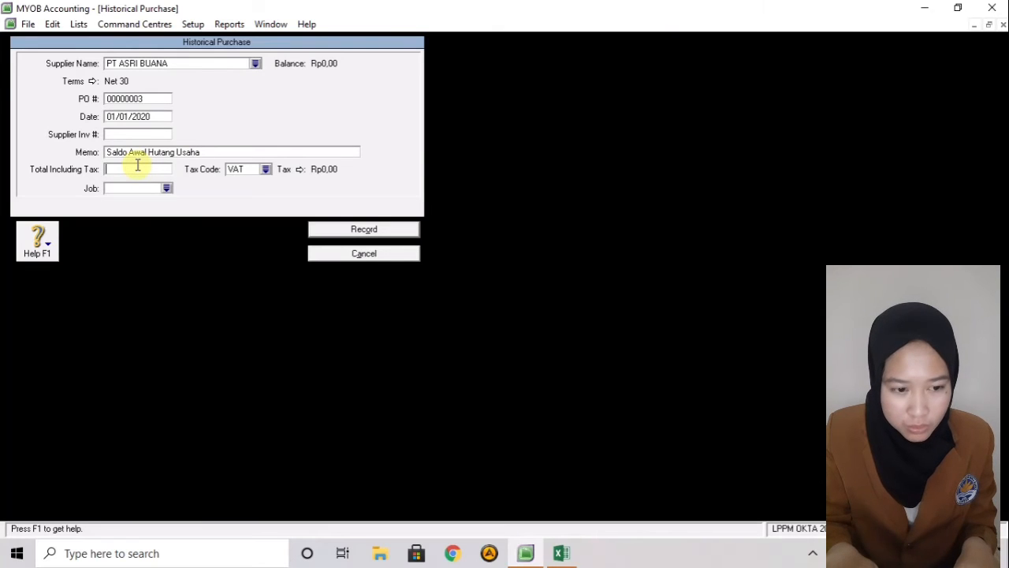
{"action": "type", "text": "720"}
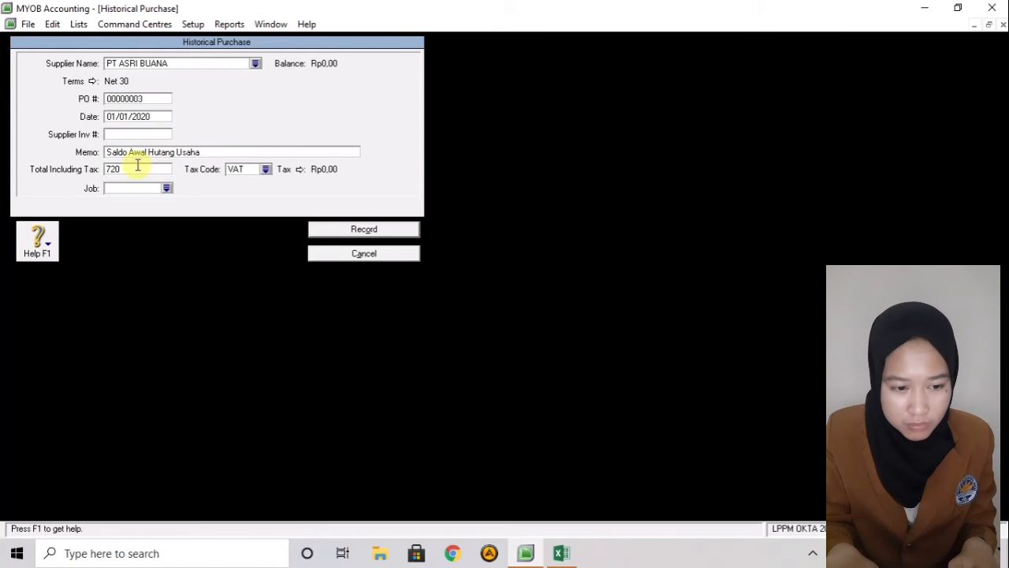
{"action": "type", "text": "4000"}
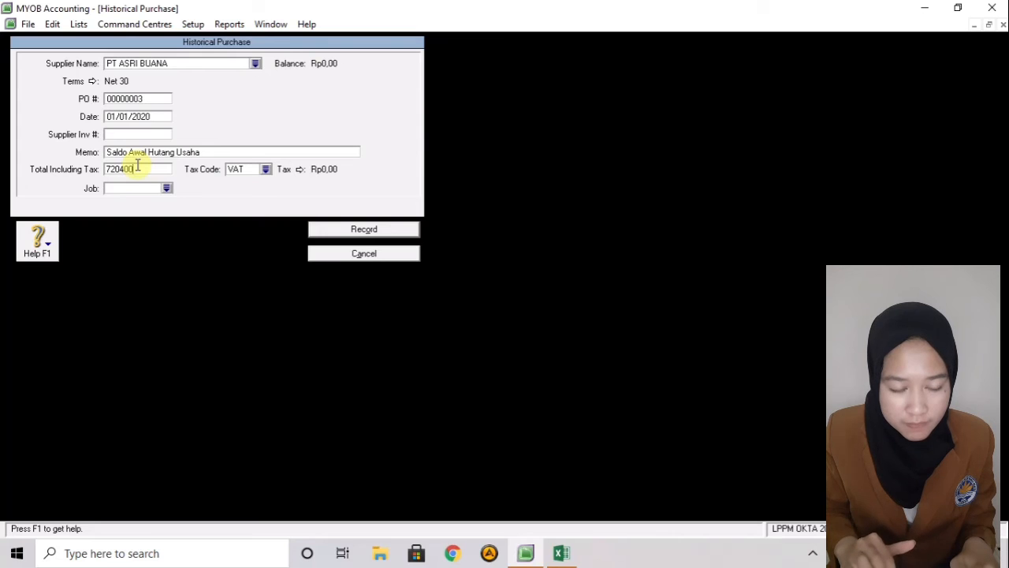
{"action": "left_click", "coordinate": [266, 170]}
{"action": "type", "text": "N-T"}
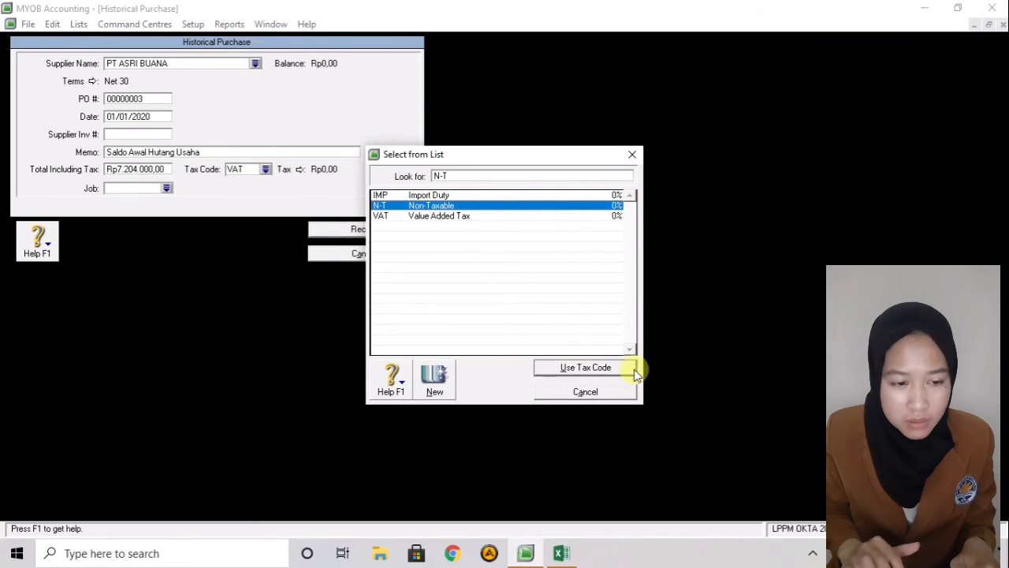
{"action": "left_click", "coordinate": [585, 368]}
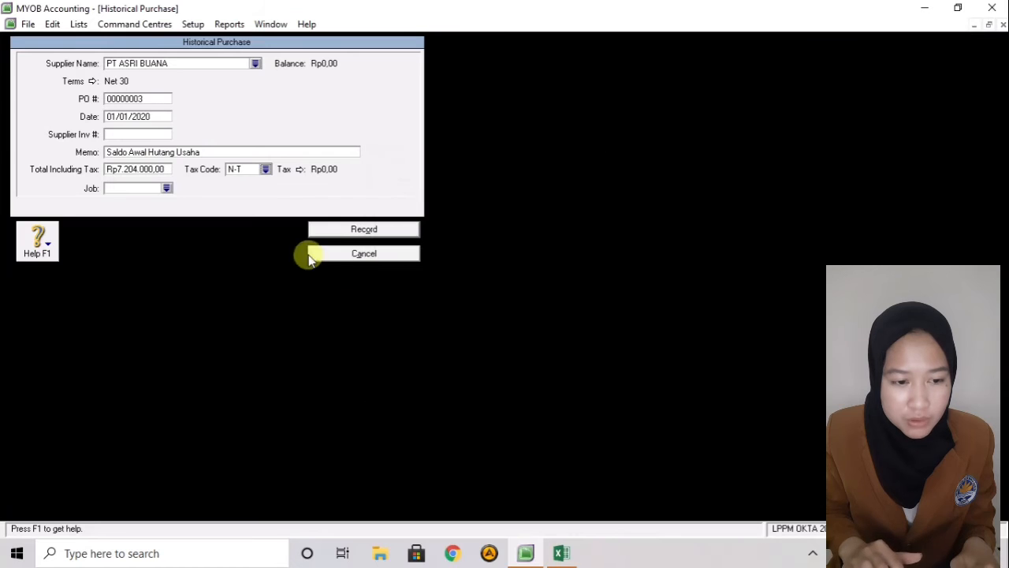
{"action": "left_click", "coordinate": [347, 234]}
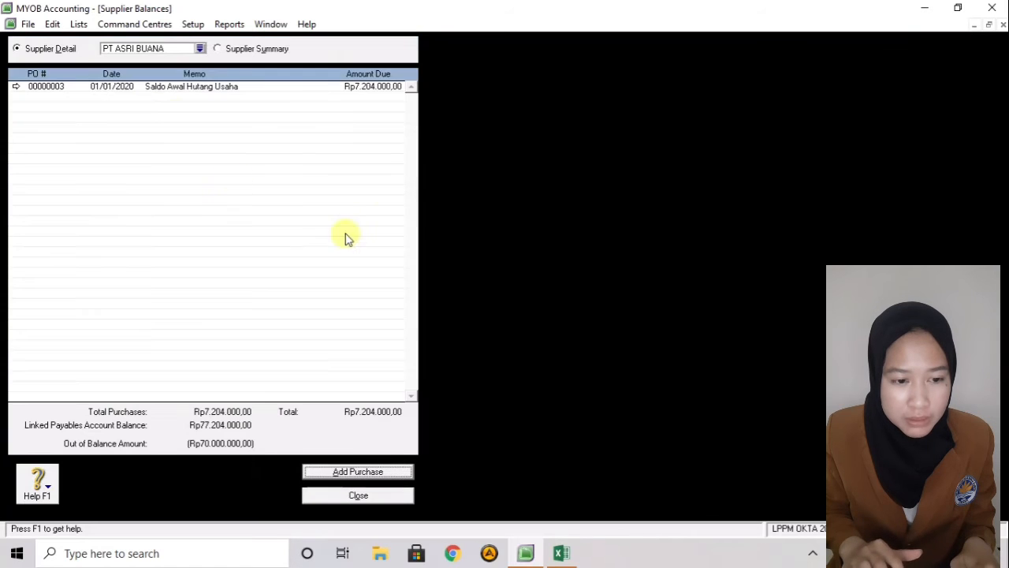
- Start a historical purchase for PT SEJAHTERA BERSAMA with payment due in a set number of days
{"action": "left_click", "coordinate": [200, 49]}
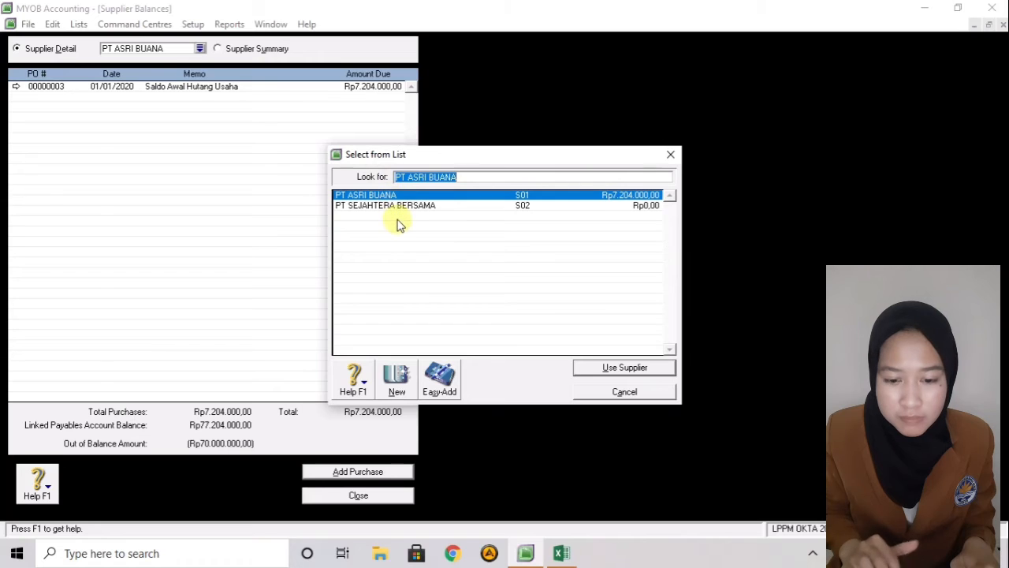
{"action": "left_click", "coordinate": [402, 204]}
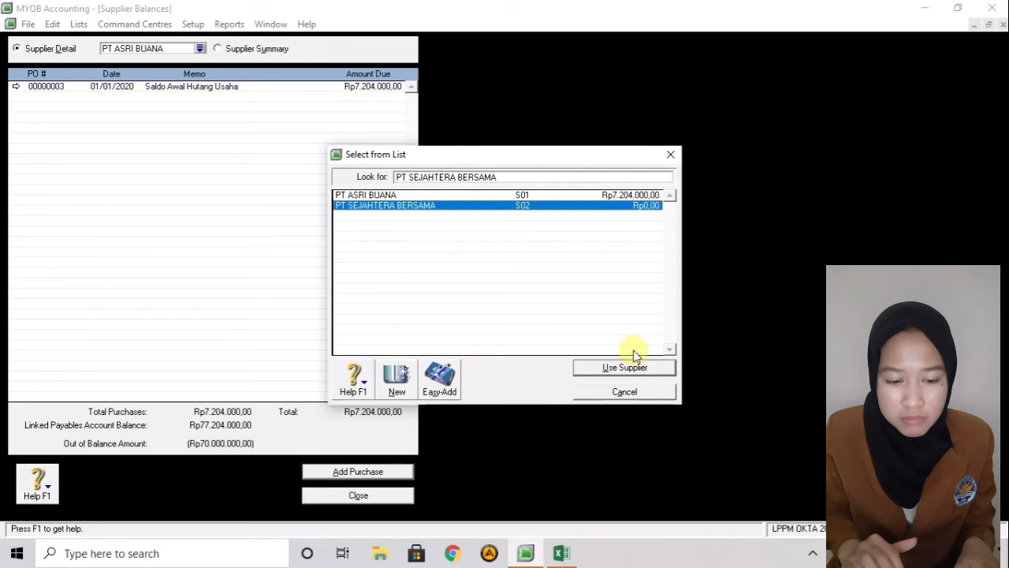
{"action": "left_click", "coordinate": [628, 370]}
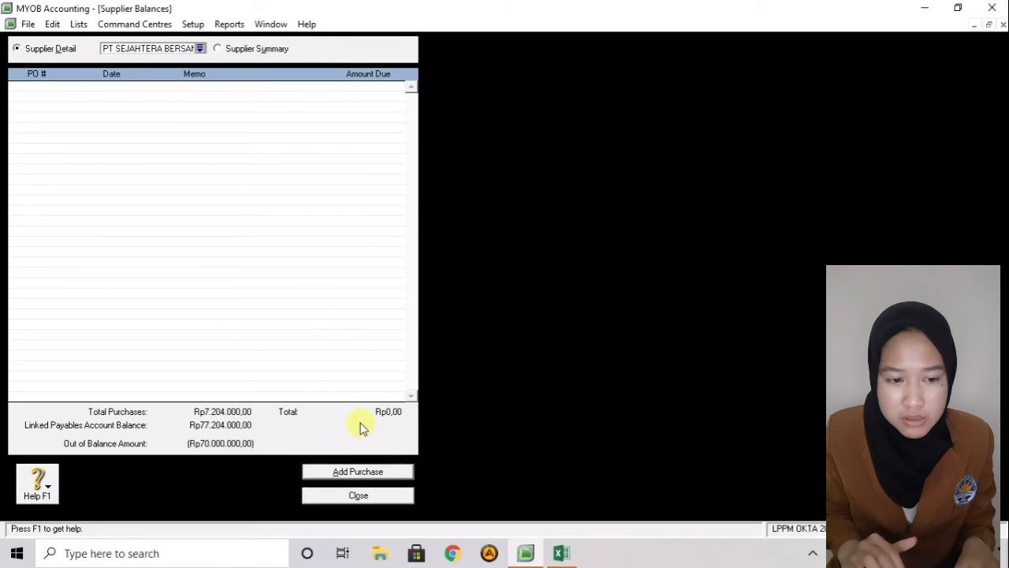
{"action": "left_click", "coordinate": [359, 471]}
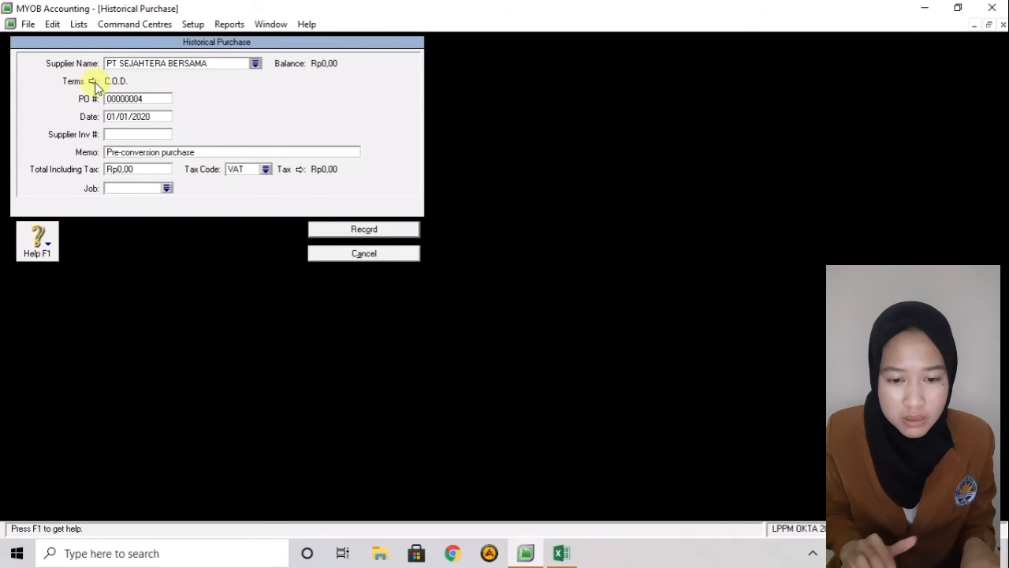
{"action": "left_click", "coordinate": [93, 81]}
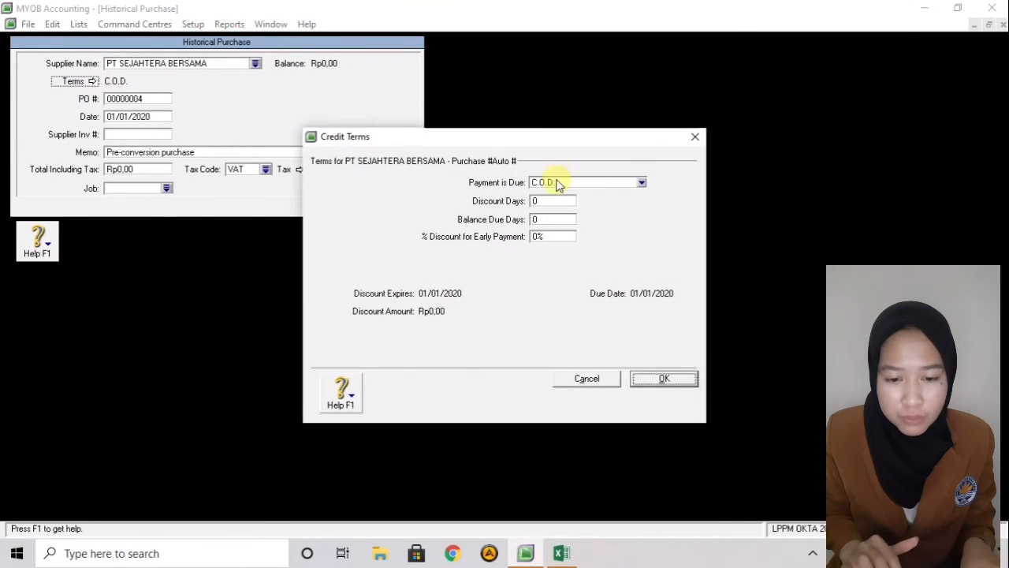
{"action": "left_click", "coordinate": [556, 182]}
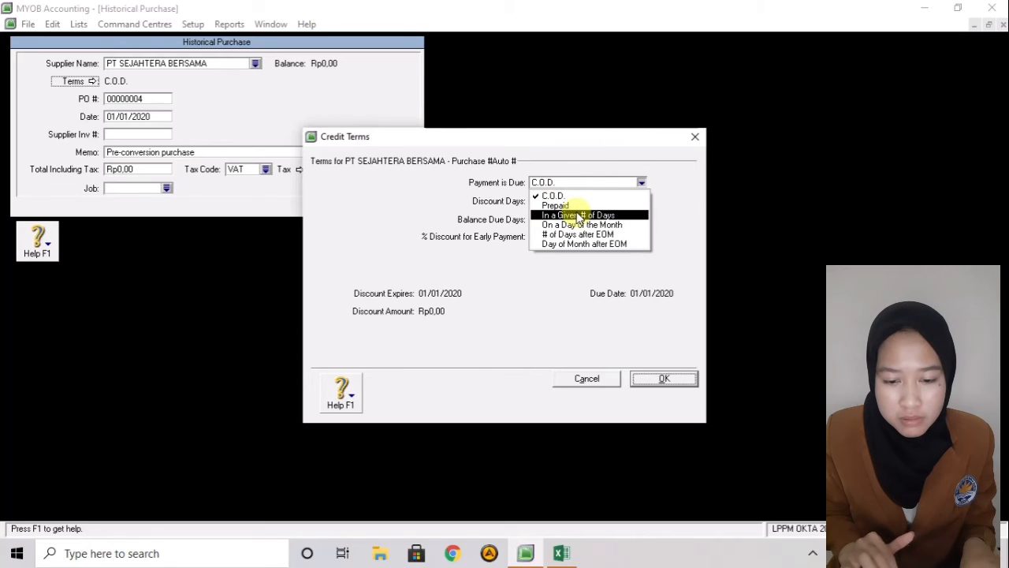
{"action": "left_click", "coordinate": [580, 216]}
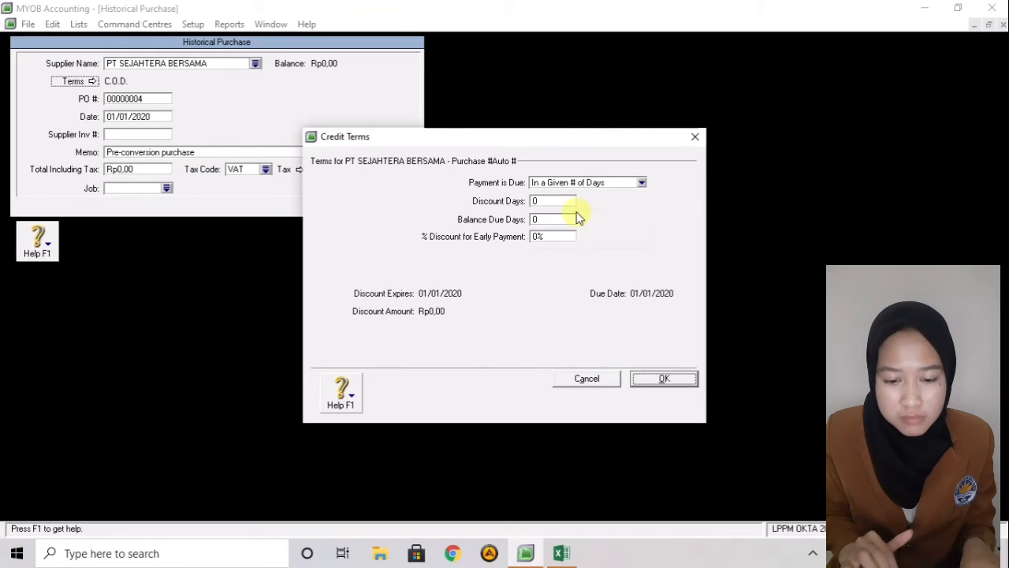
{"action": "left_click", "coordinate": [648, 379]}
- Enter memo 'Saldo Awal Hutang Usaha', total Rp70.000.000,00 and tax code N-T
{"action": "double_click", "coordinate": [186, 155]}
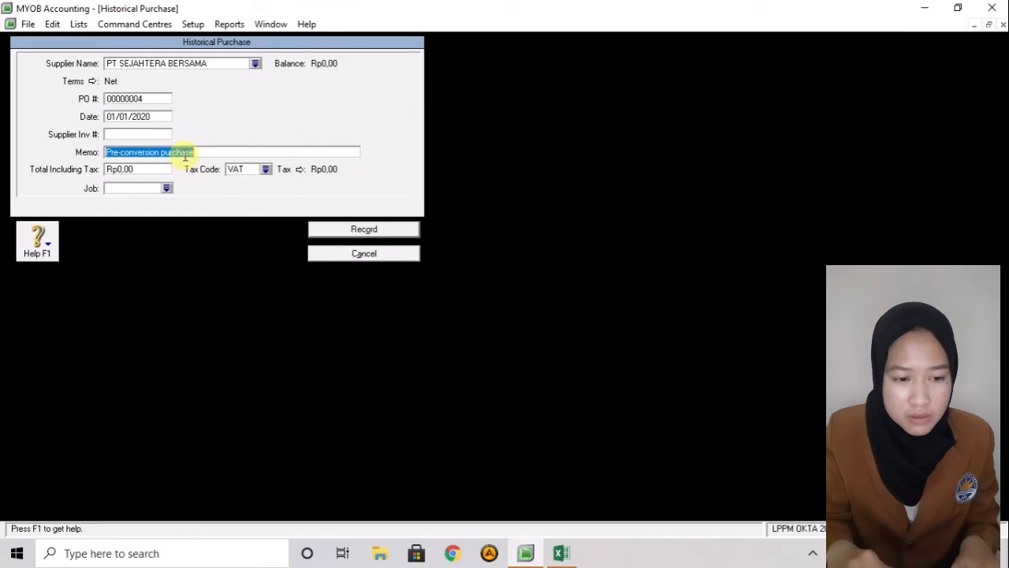
{"action": "key", "text": "BackSpace"}
{"action": "type", "text": "Saldo Awa"}
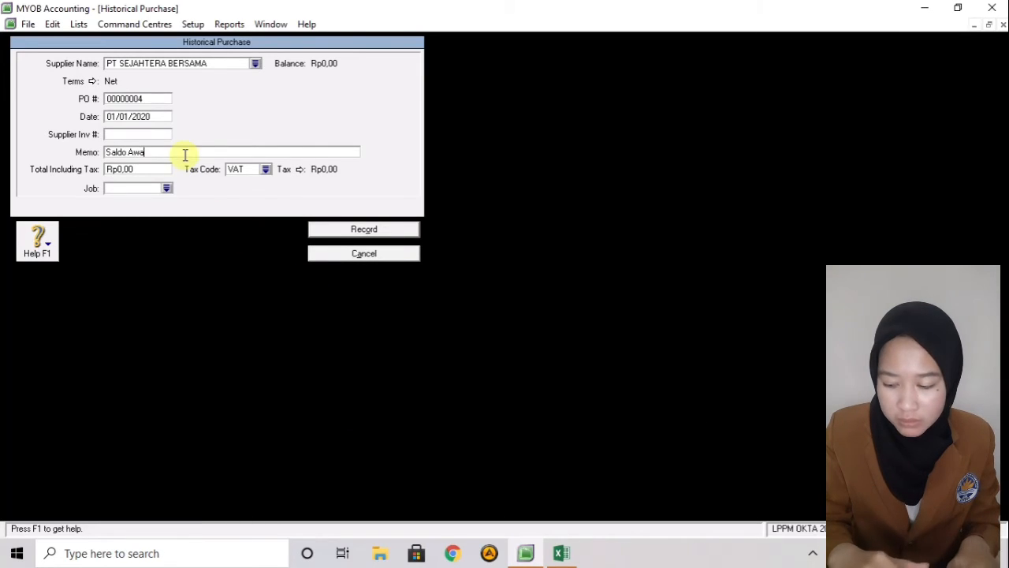
{"action": "type", "text": "l Hutang U"}
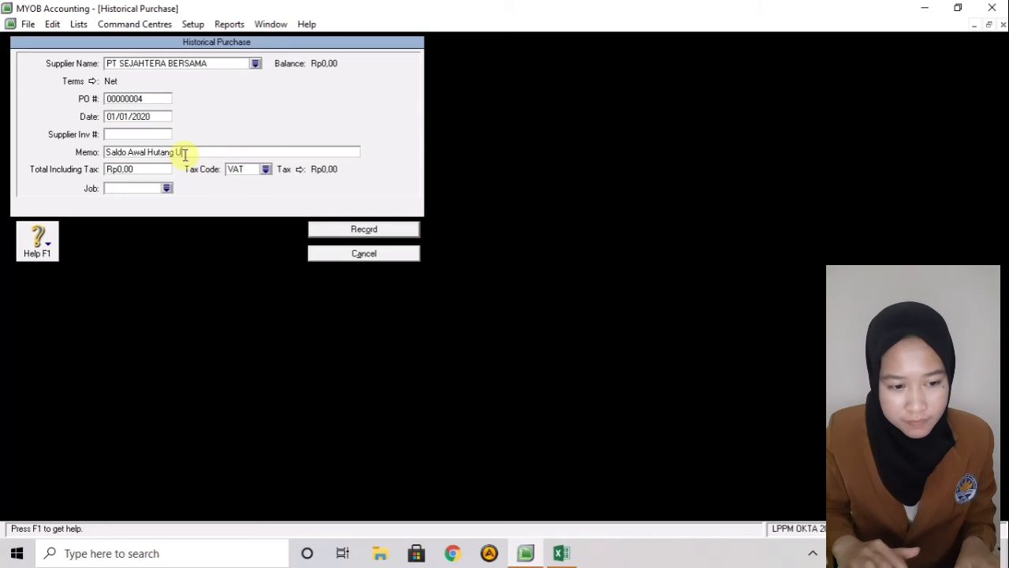
{"action": "type", "text": "Saha"}
{"action": "left_click", "coordinate": [149, 168]}
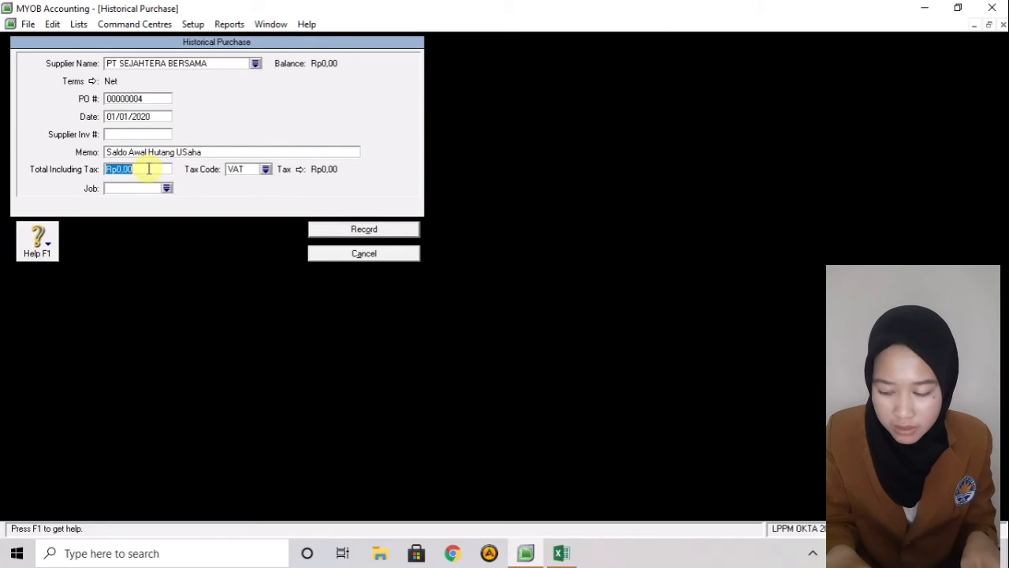
{"action": "key", "text": "BackSpace"}
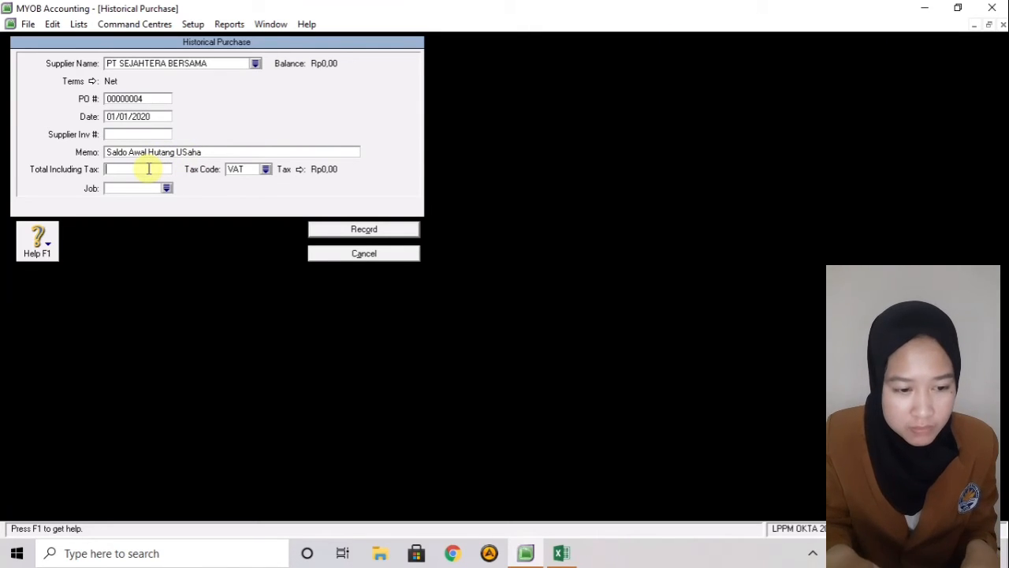
{"action": "type", "text": "70"}
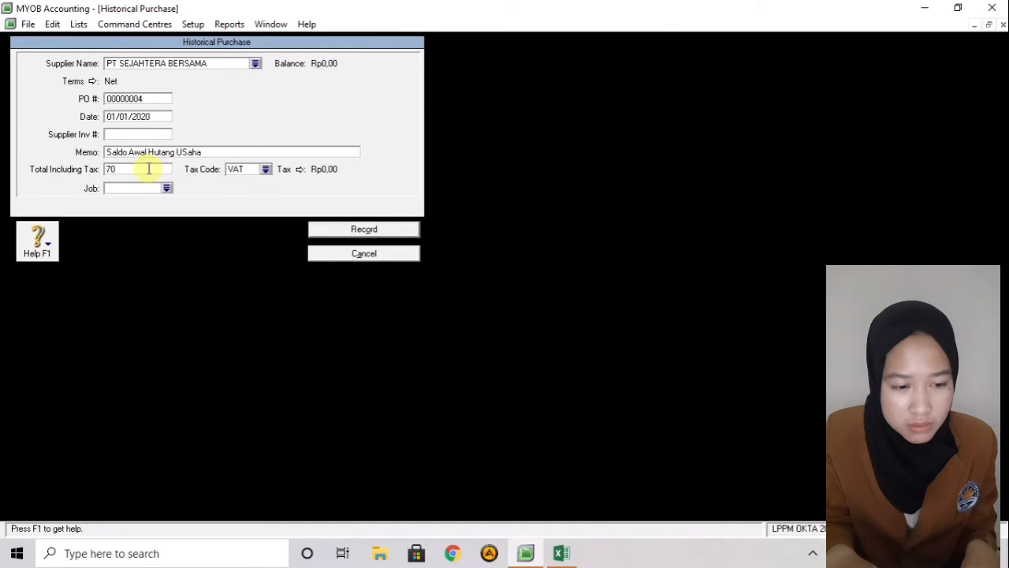
{"action": "type", "text": "000000"}
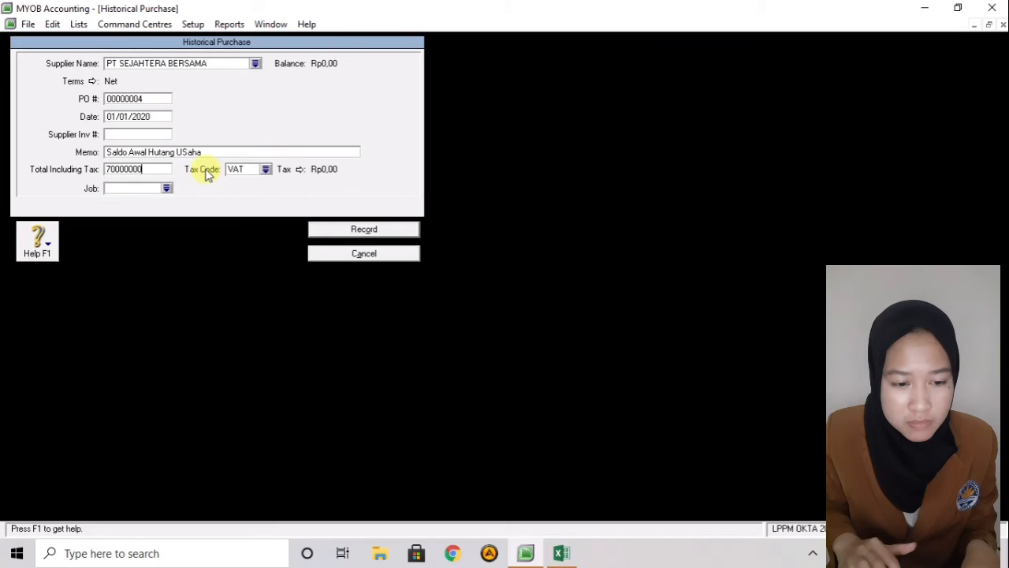
{"action": "left_click", "coordinate": [266, 170]}
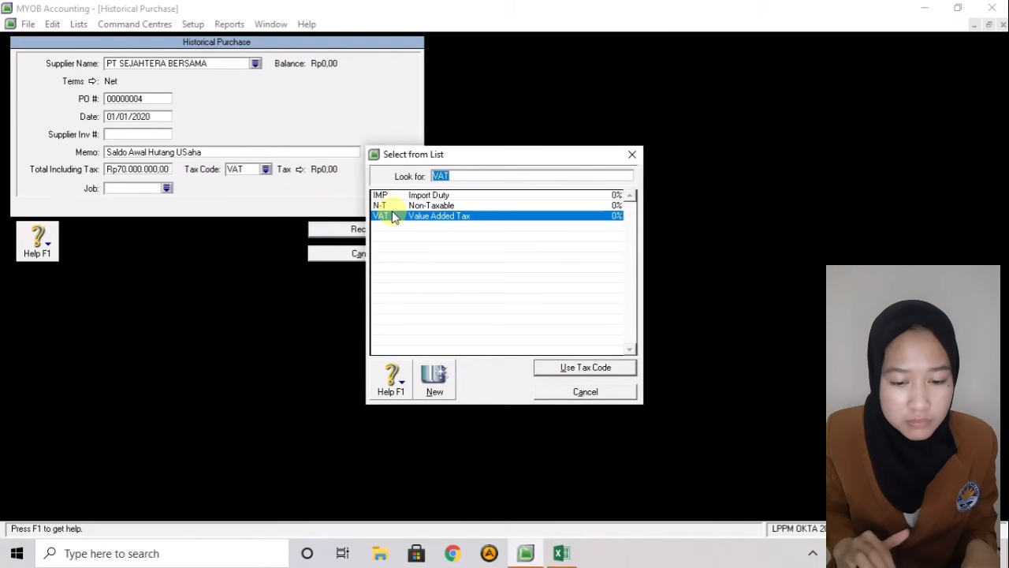
{"action": "left_click", "coordinate": [383, 205]}
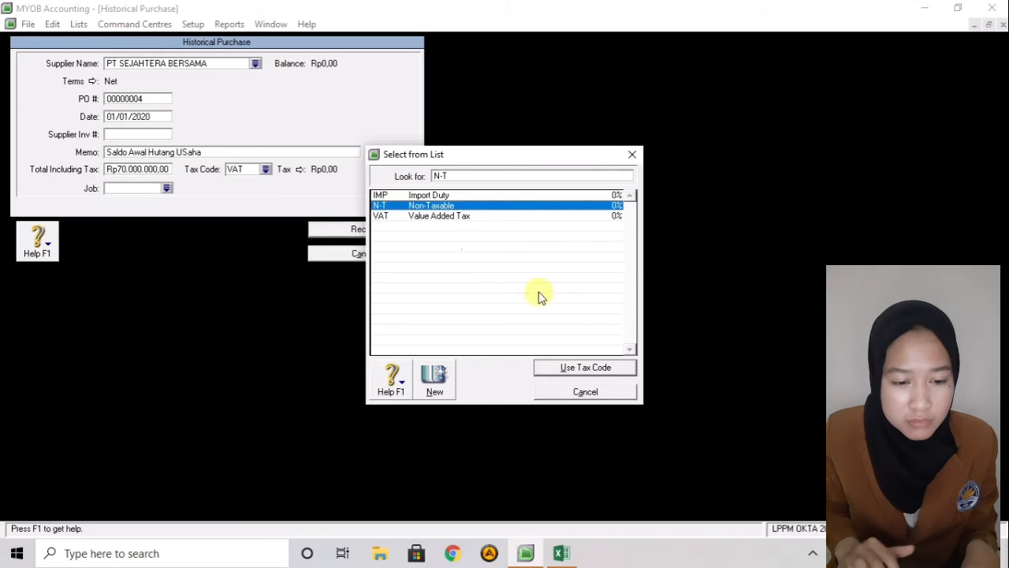
{"action": "left_click", "coordinate": [564, 364]}
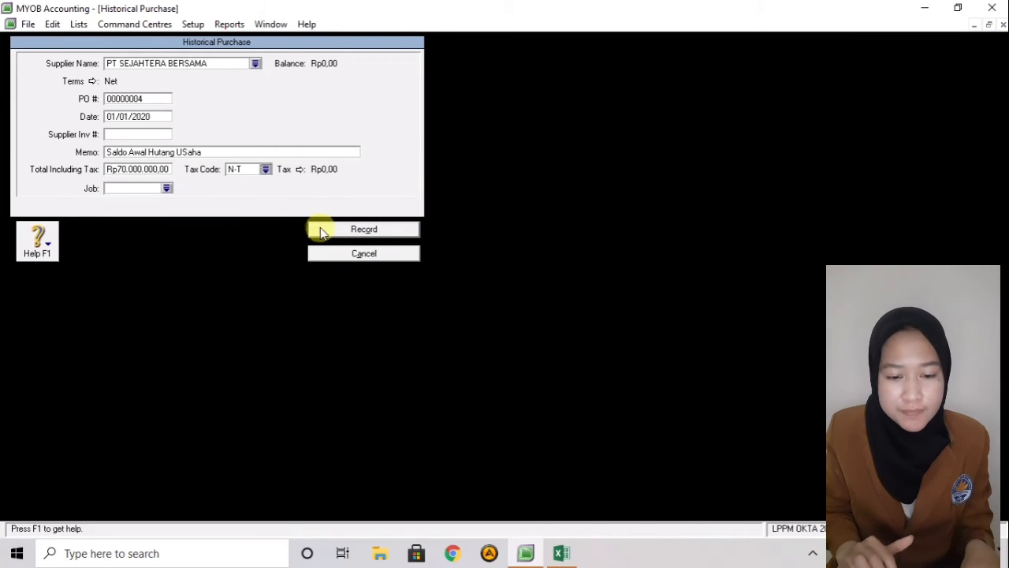
- Record the purchase, confirm payables balance at Rp77.204.000,00, and close supplier balances
{"action": "left_click", "coordinate": [320, 229]}
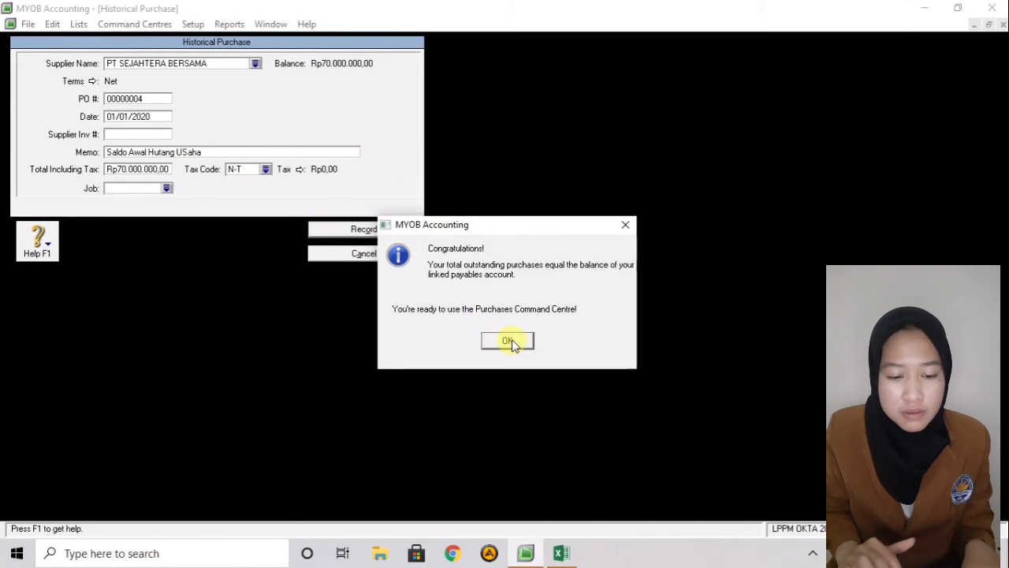
{"action": "left_click", "coordinate": [510, 339]}
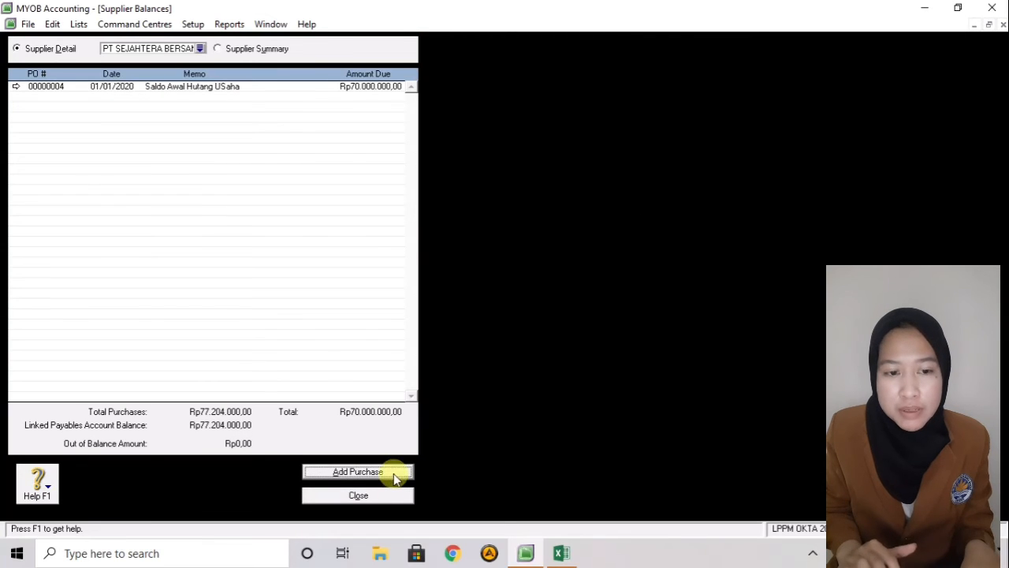
{"action": "left_click", "coordinate": [381, 499]}
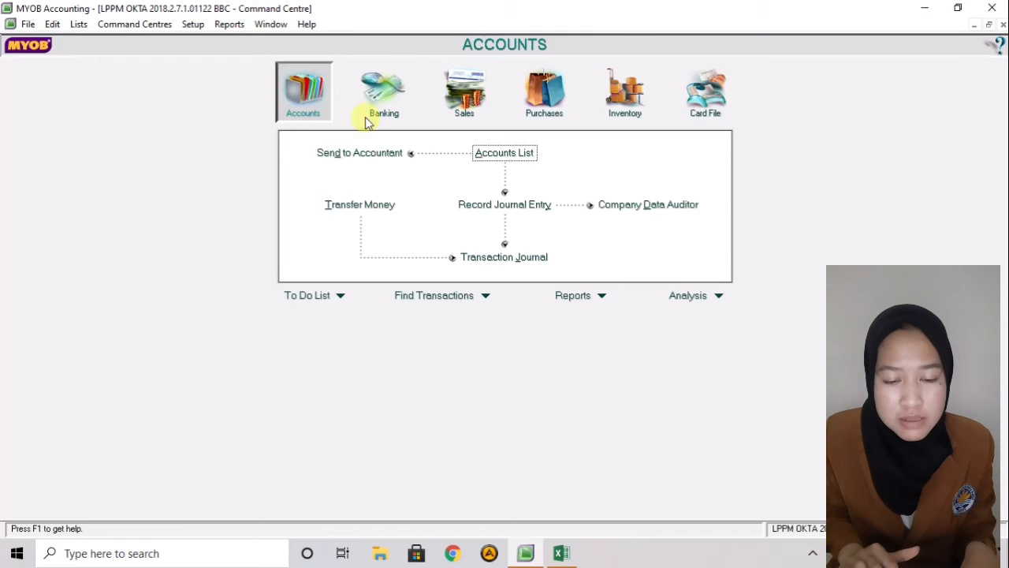
{"action": "left_click", "coordinate": [497, 154]}
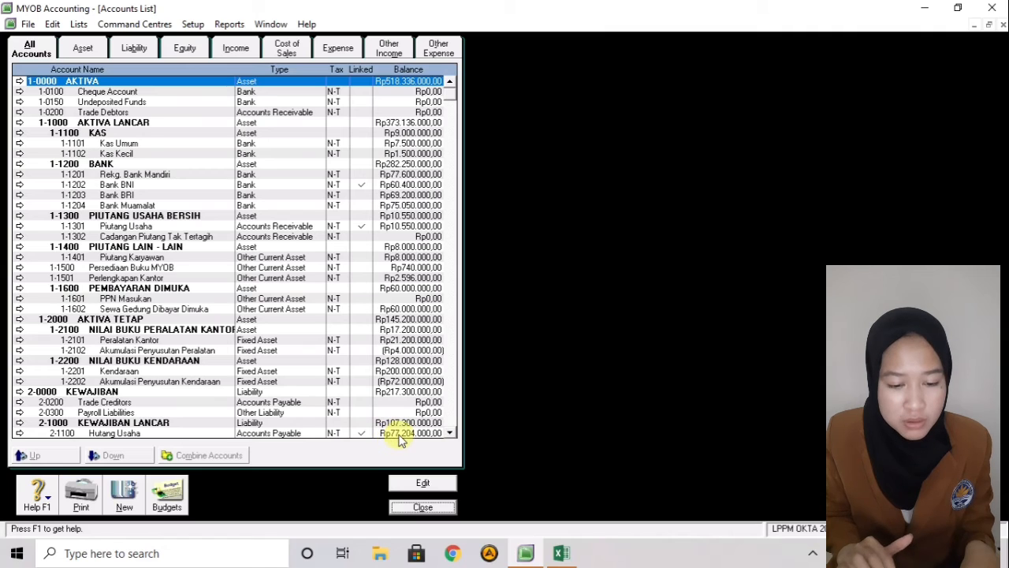
{"action": "left_click", "coordinate": [424, 508]}
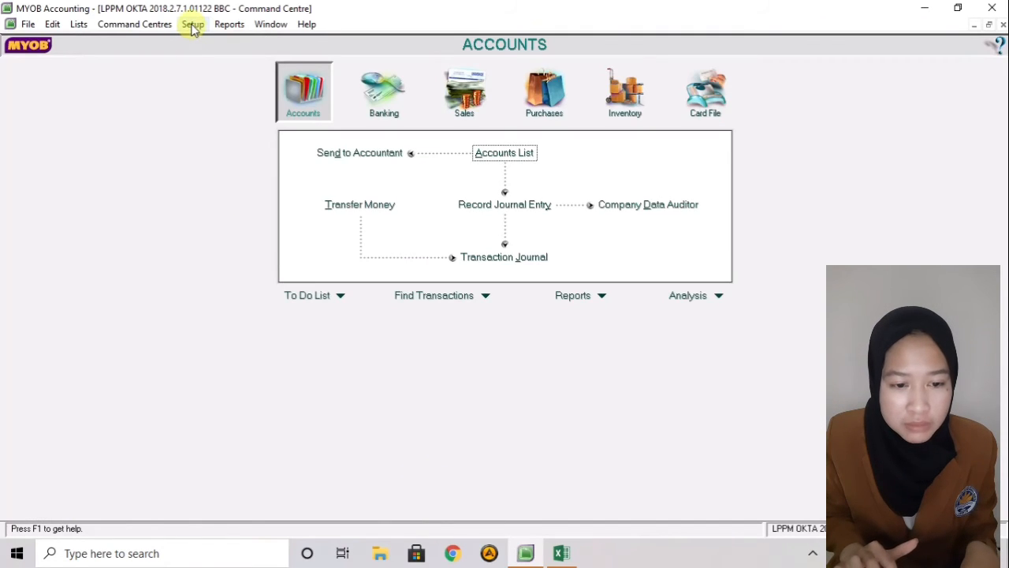
- Open CV TUNAS MULIA's opening invoice 00000007 from Customer Balances
{"action": "left_click", "coordinate": [193, 24]}
{"action": "mouse_move", "coordinate": [214, 60]}
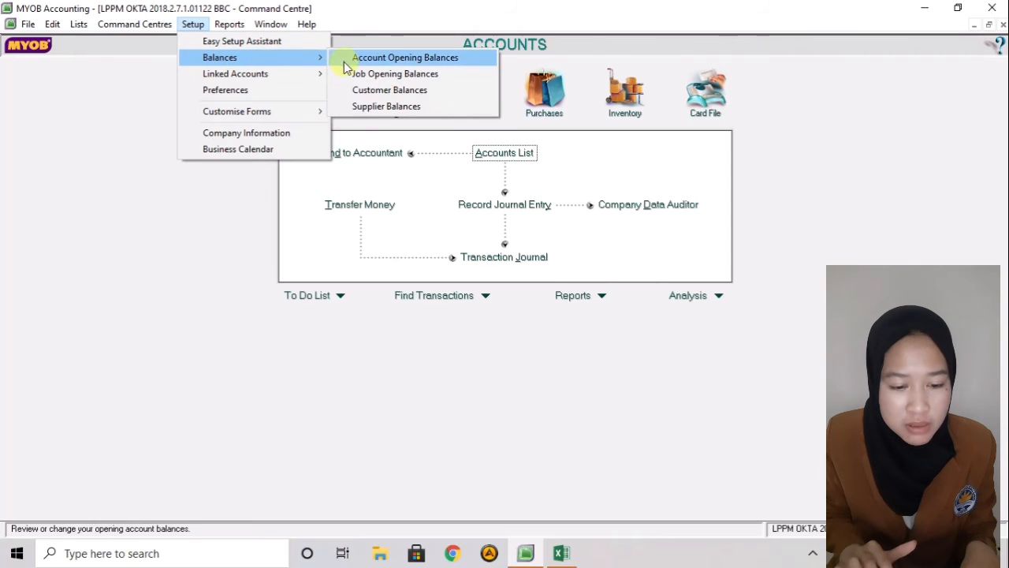
{"action": "left_click", "coordinate": [353, 92]}
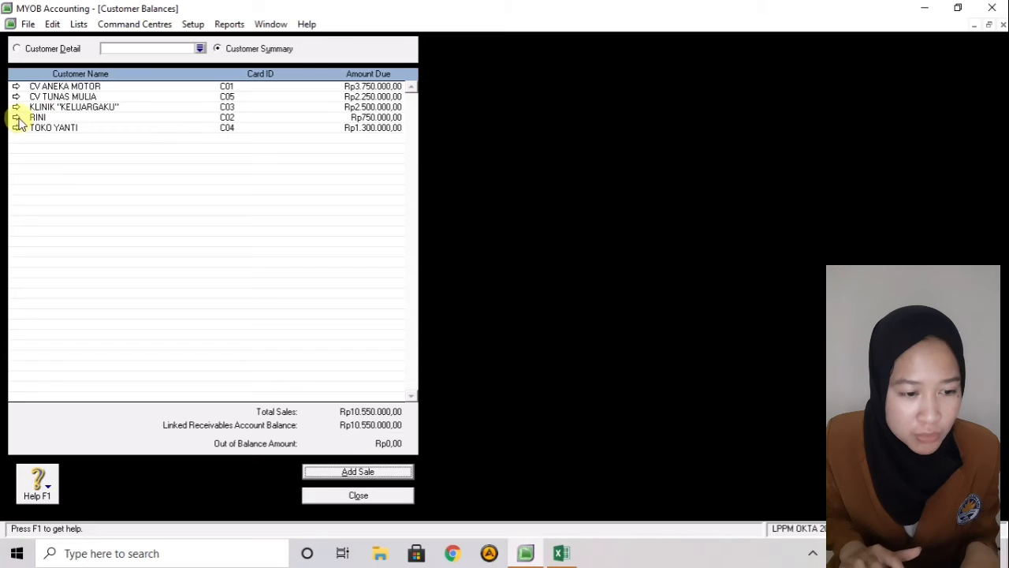
{"action": "left_click", "coordinate": [16, 97]}
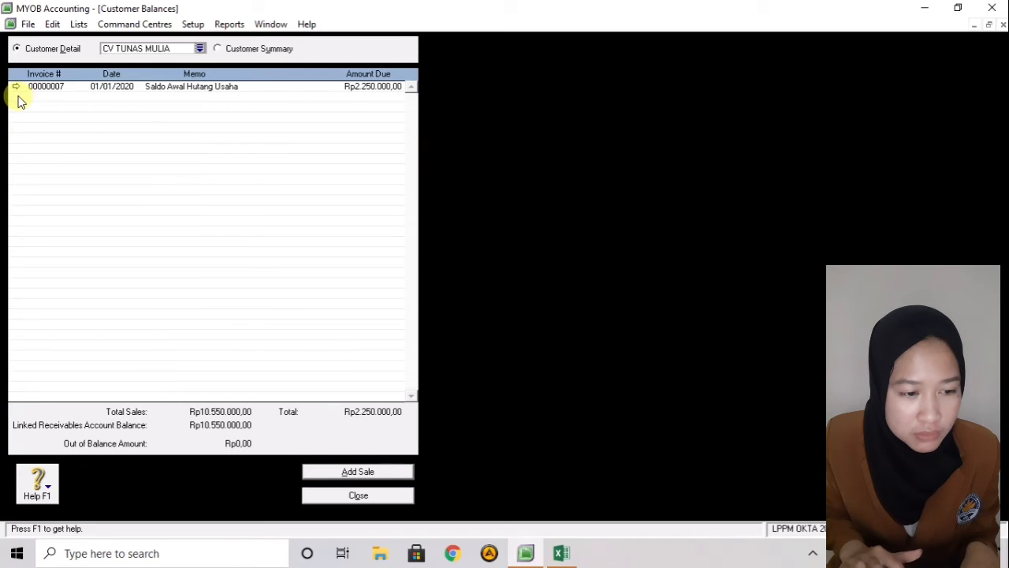
{"action": "left_click", "coordinate": [17, 87]}
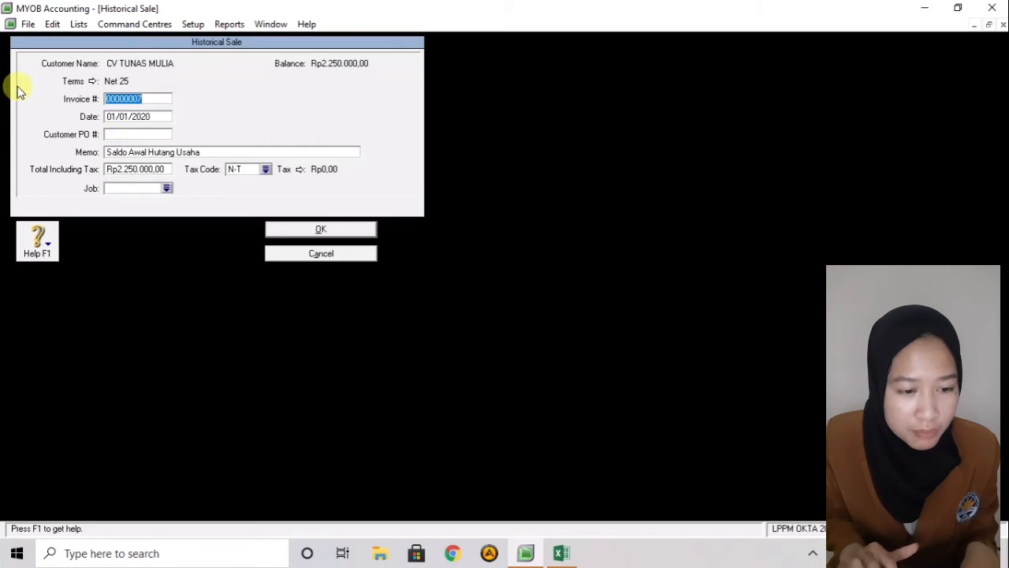
- Correct the memo to 'Saldo Awal Piutang Usaha', save it, and close Customer Balances
{"action": "left_click", "coordinate": [175, 153]}
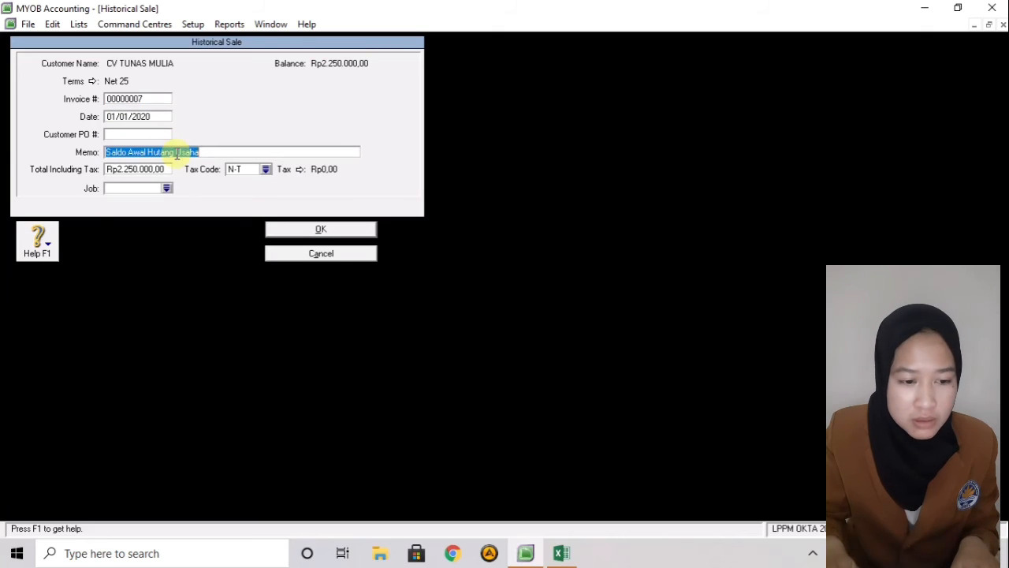
{"action": "left_click", "coordinate": [176, 154]}
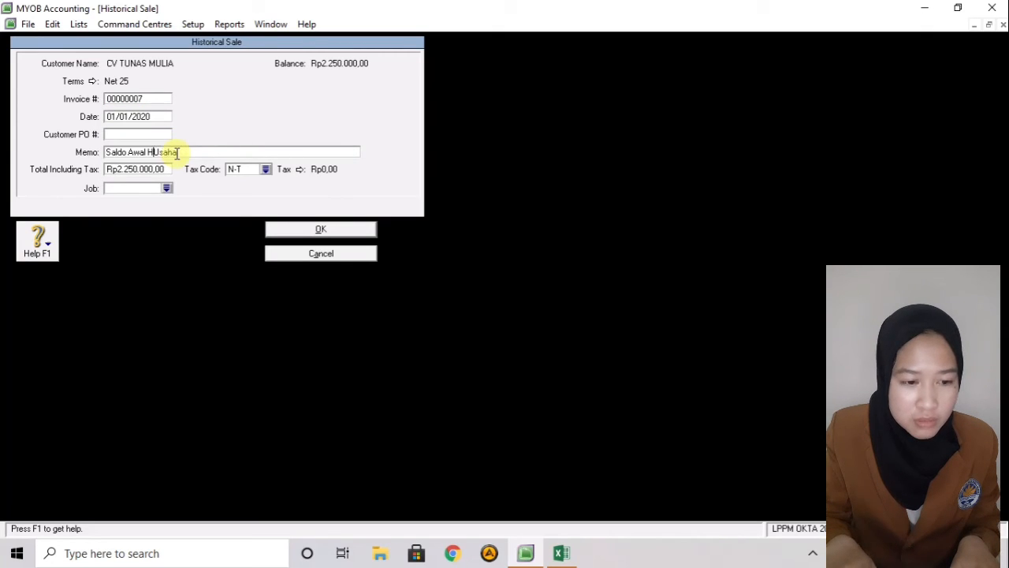
{"action": "key", "text": "BackSpace"}
{"action": "type", "text": "Piutang"}
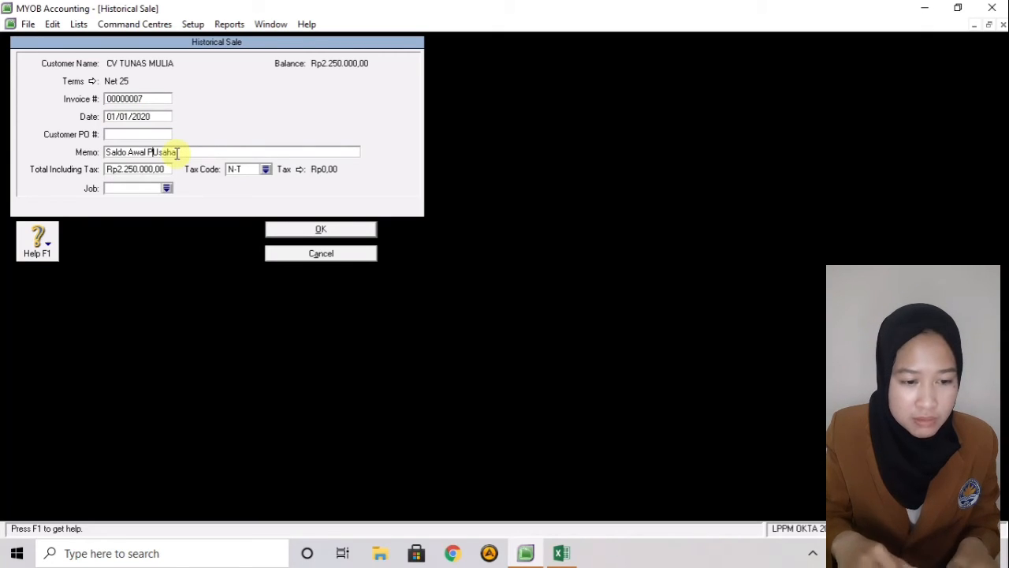
{"action": "left_click", "coordinate": [176, 153]}
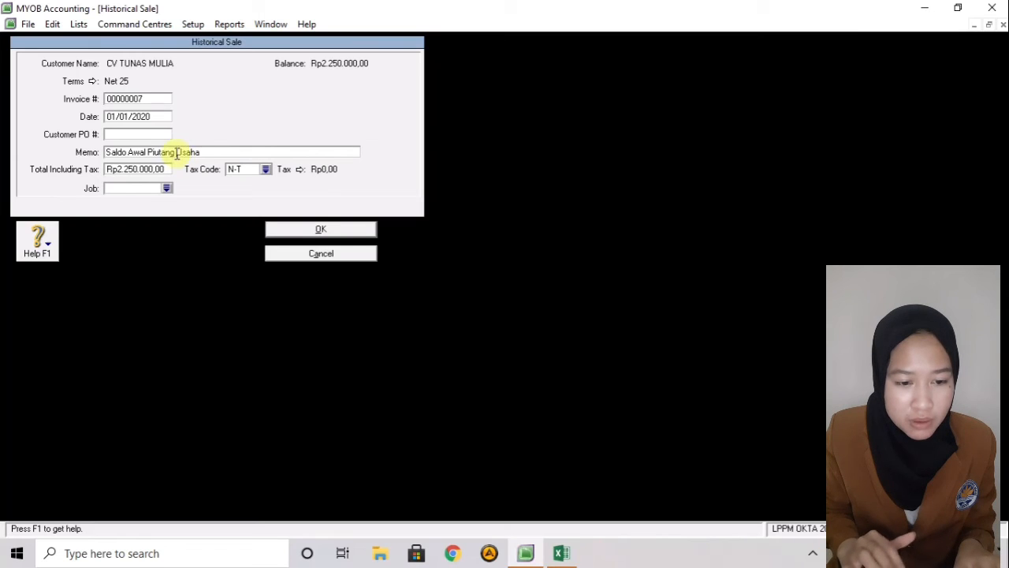
{"action": "left_click", "coordinate": [334, 228]}
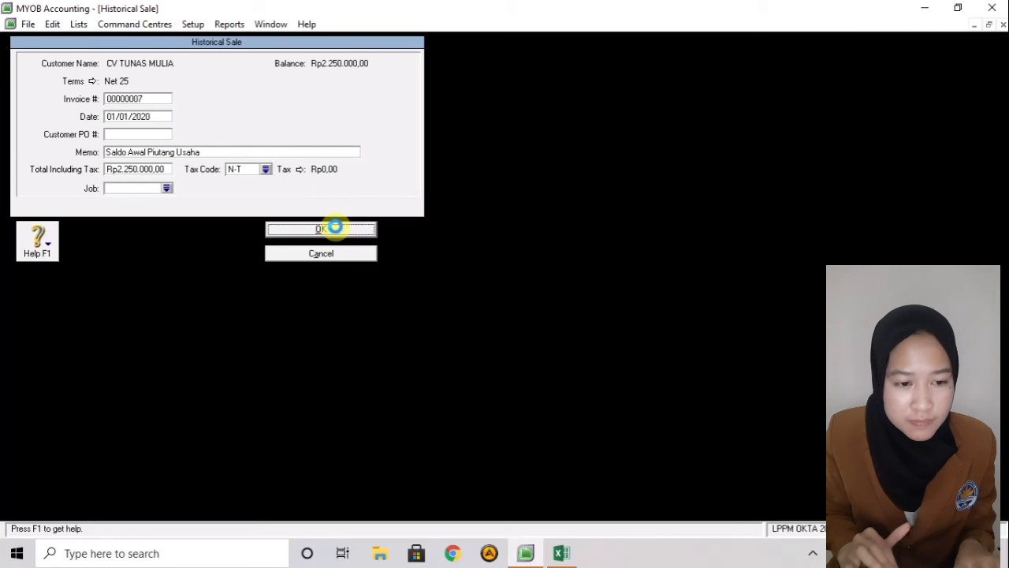
{"action": "left_click", "coordinate": [514, 343]}
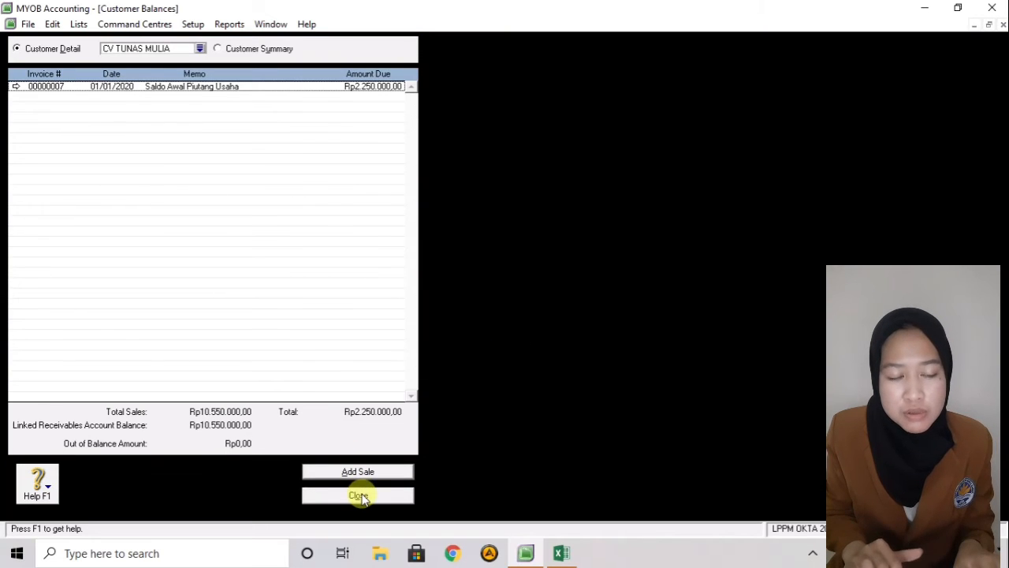
{"action": "left_click", "coordinate": [359, 495]}
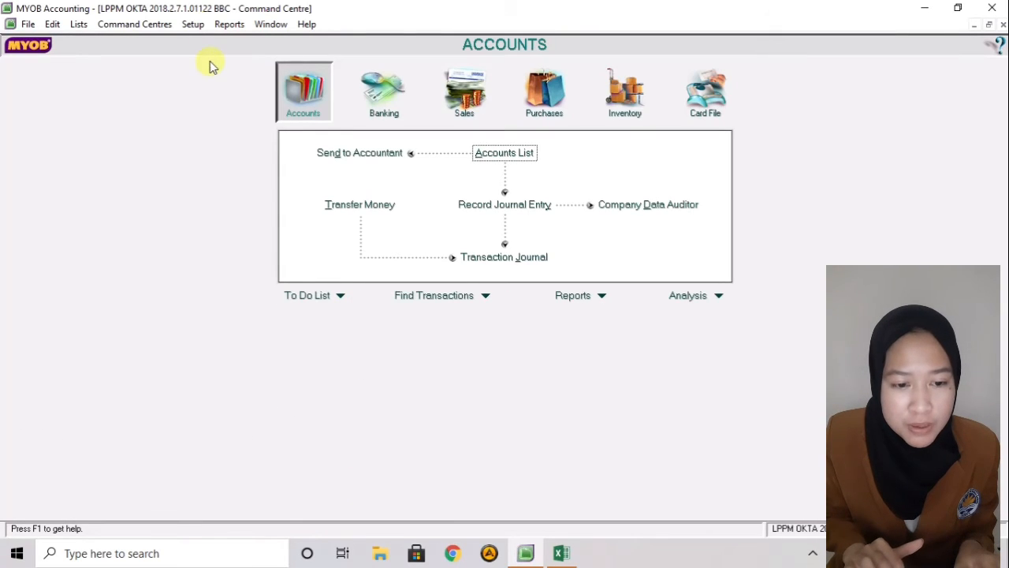
{"action": "left_click", "coordinate": [195, 25]}
{"action": "mouse_move", "coordinate": [239, 63]}
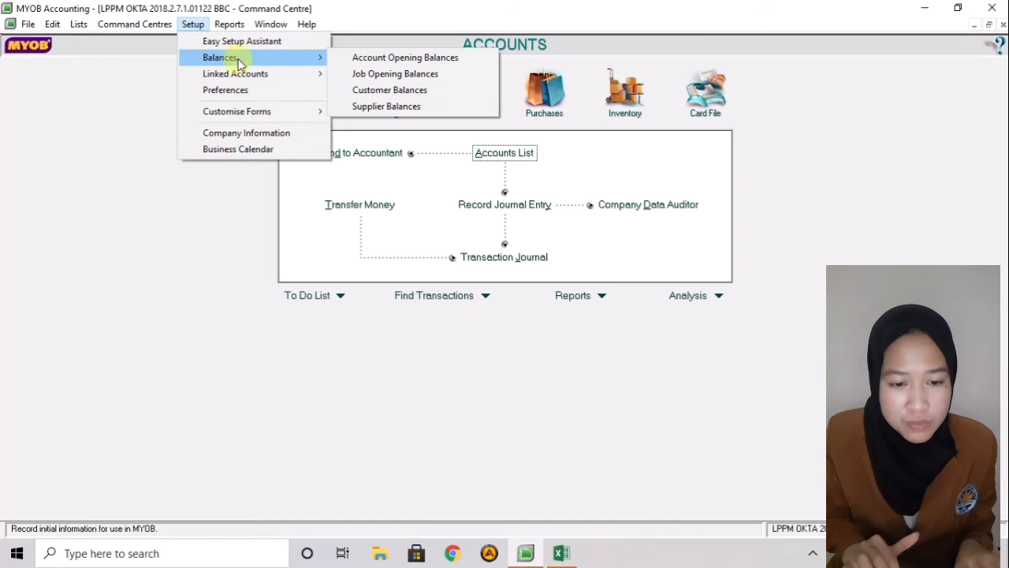
{"action": "left_click", "coordinate": [364, 108]}
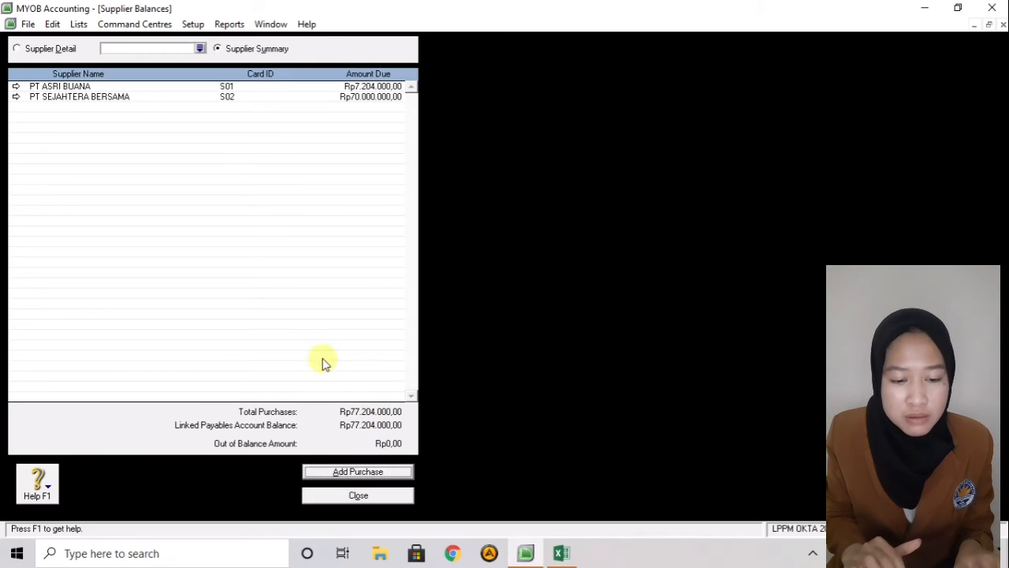
{"action": "left_click", "coordinate": [358, 494]}
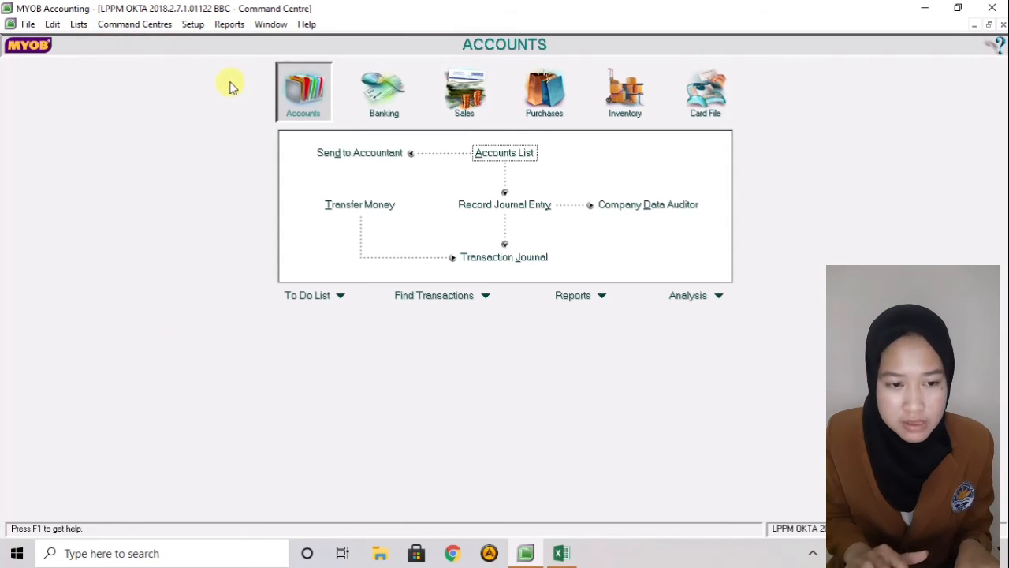
- Set 3-9999 Perkiraan Penyeimbang as the historical balancing account and keep 1-1202 Bank BNI for undeposited funds
{"action": "left_click", "coordinate": [196, 26]}
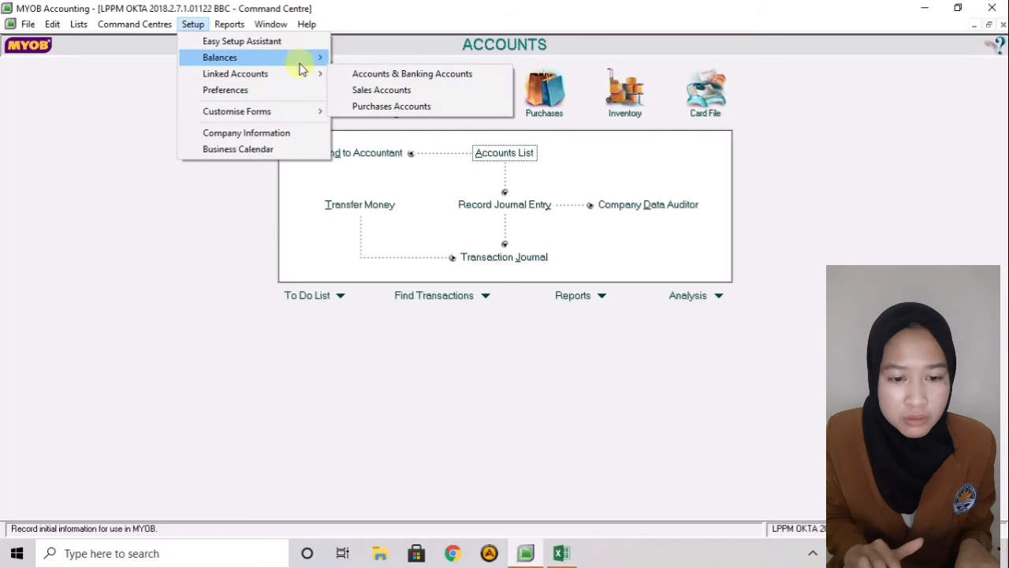
{"action": "left_click", "coordinate": [351, 72]}
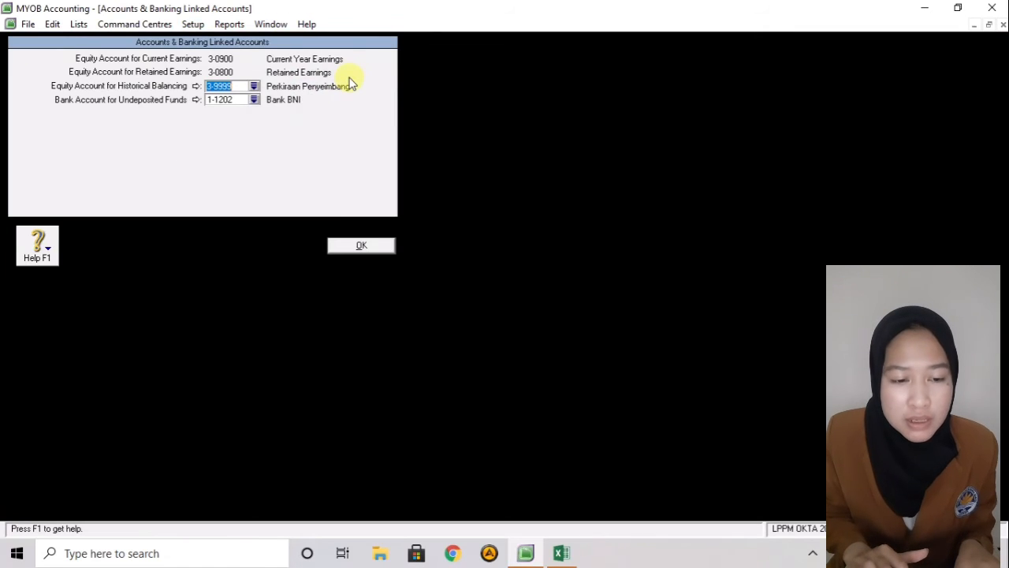
{"action": "left_click", "coordinate": [254, 89]}
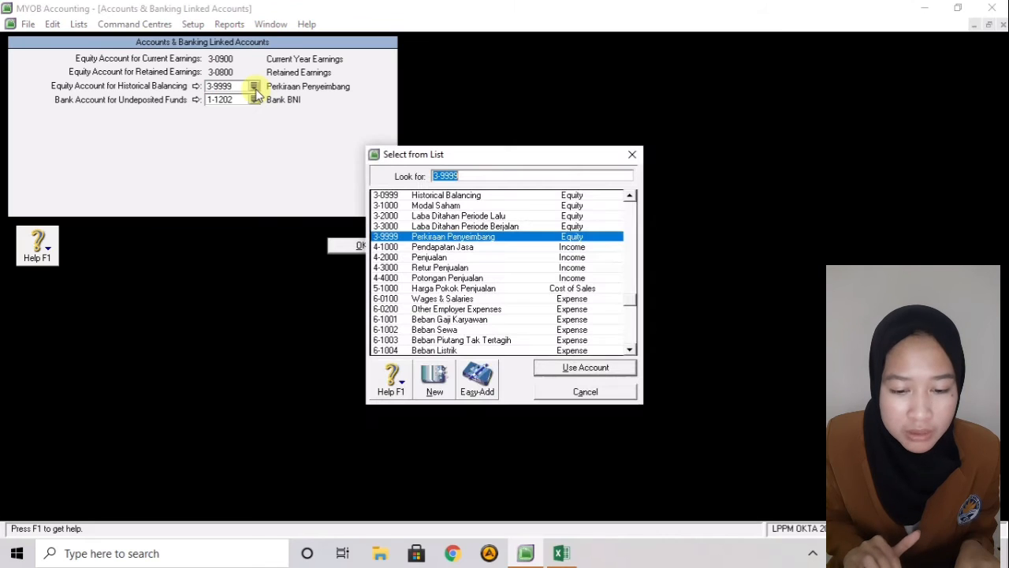
{"action": "left_click", "coordinate": [565, 368]}
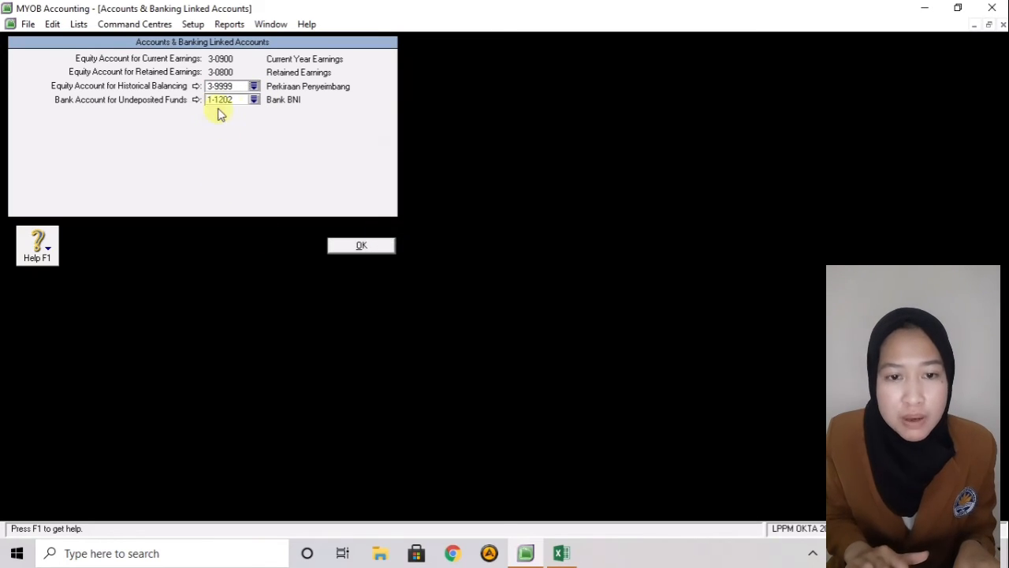
{"action": "left_click", "coordinate": [343, 247]}
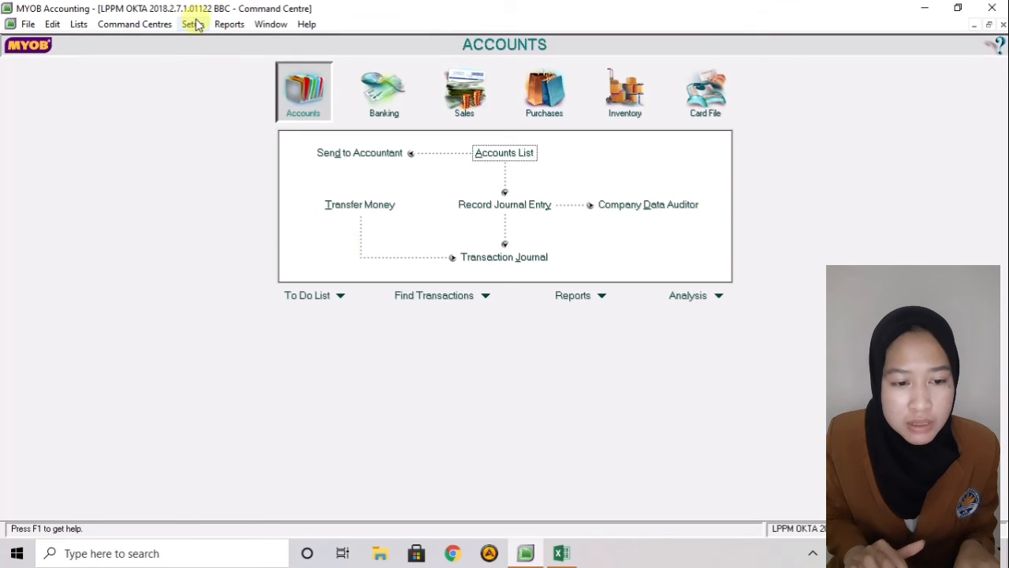
- Set the Sales linked accounts to 1-1301 Piutang Usaha for receivables and 1-1202 Bank BNI for receipts
{"action": "left_click", "coordinate": [193, 24]}
{"action": "mouse_move", "coordinate": [209, 73]}
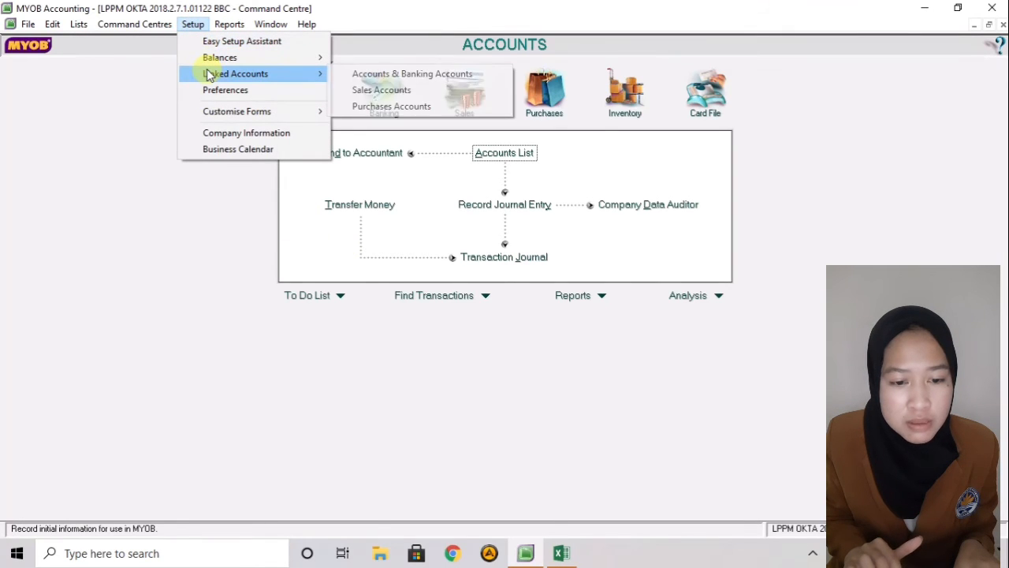
{"action": "left_click", "coordinate": [335, 90]}
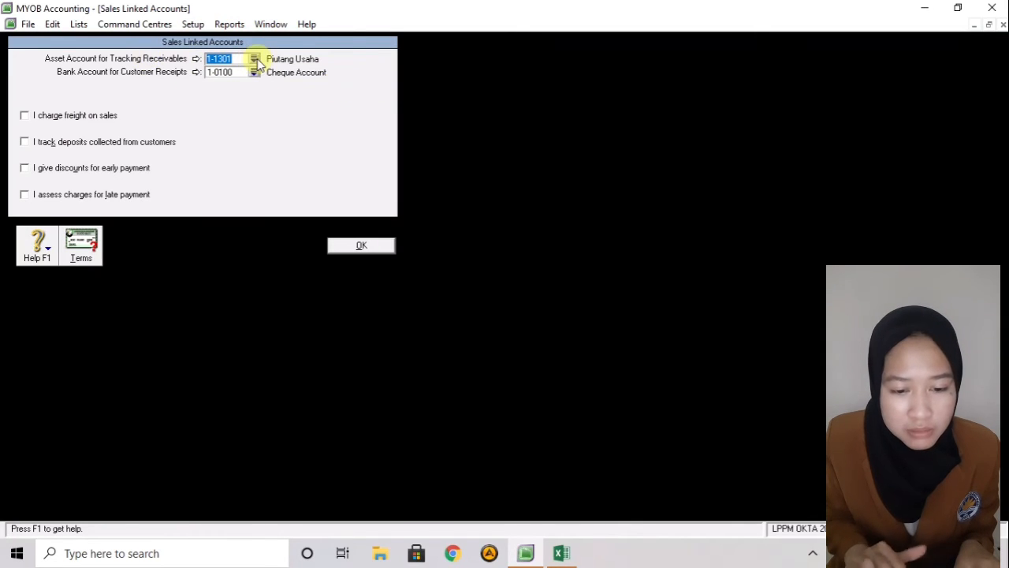
{"action": "left_click", "coordinate": [254, 59]}
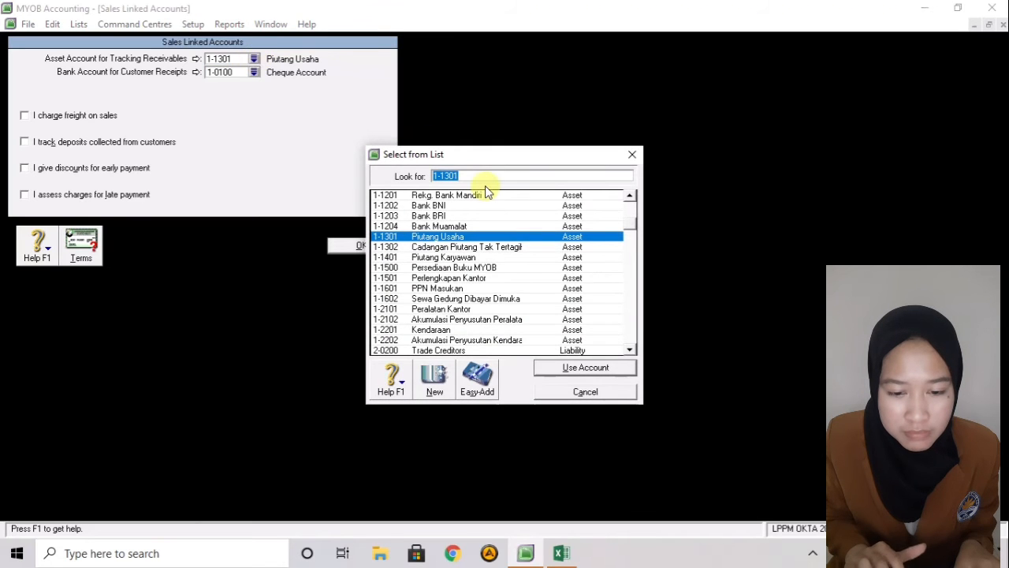
{"action": "left_click", "coordinate": [568, 239]}
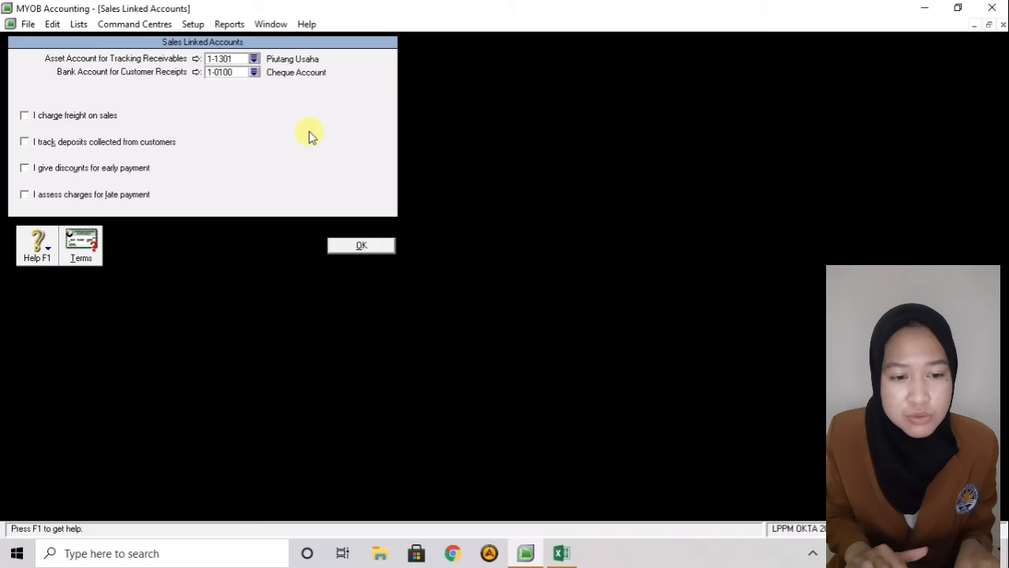
{"action": "left_click", "coordinate": [254, 74]}
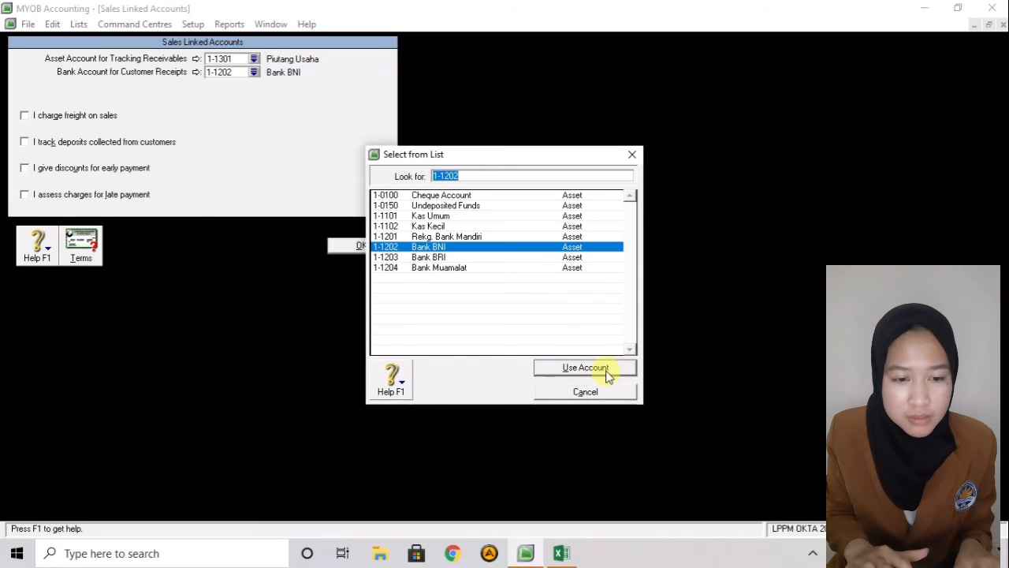
{"action": "left_click", "coordinate": [585, 368]}
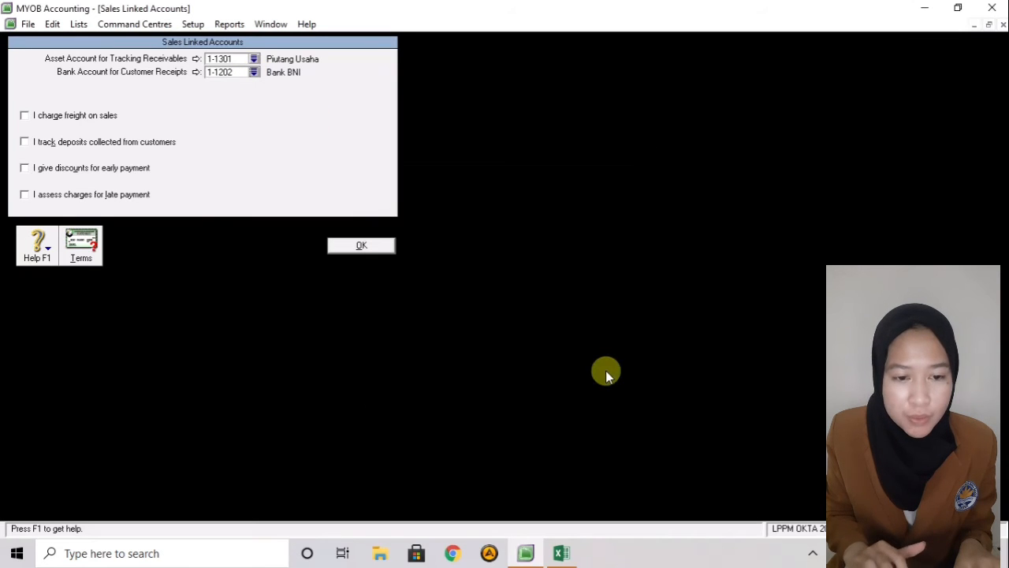
{"action": "left_click", "coordinate": [367, 248]}
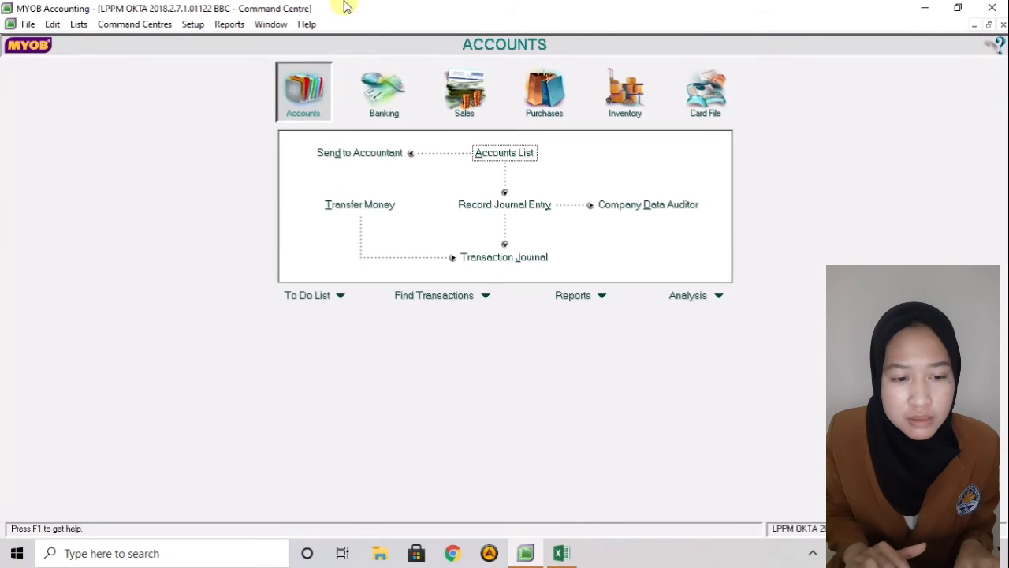
- Set the Purchases linked accounts to 2-1100 Hutang Usaha for payables and 1-1202 Bank BNI for bill payments
{"action": "left_click", "coordinate": [197, 28]}
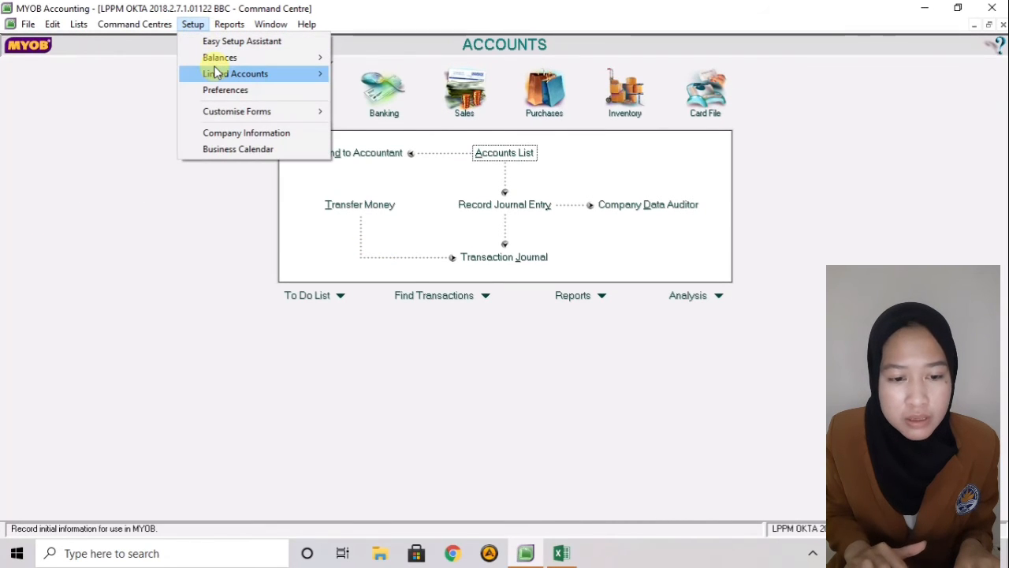
{"action": "mouse_move", "coordinate": [215, 72]}
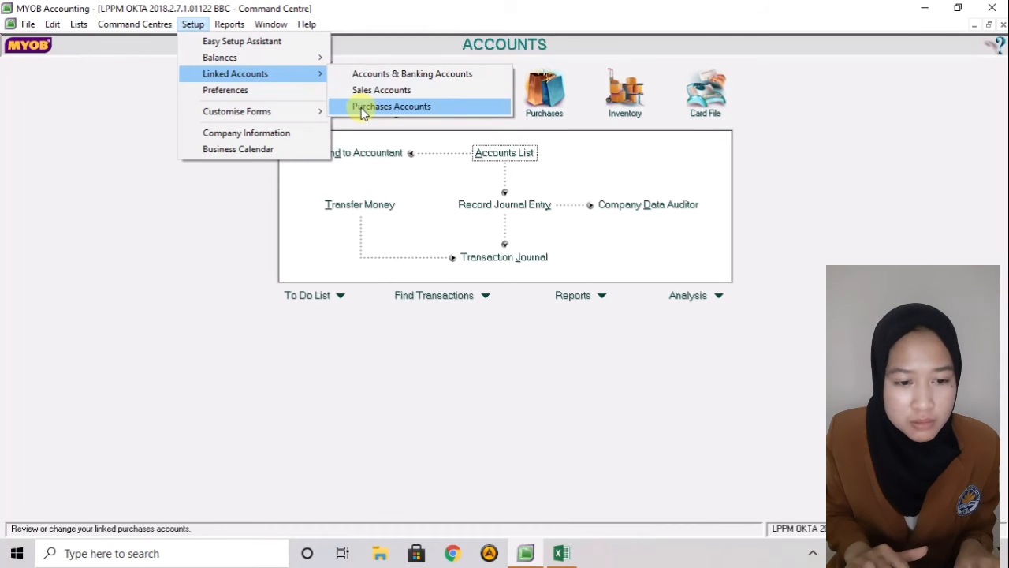
{"action": "left_click", "coordinate": [362, 109]}
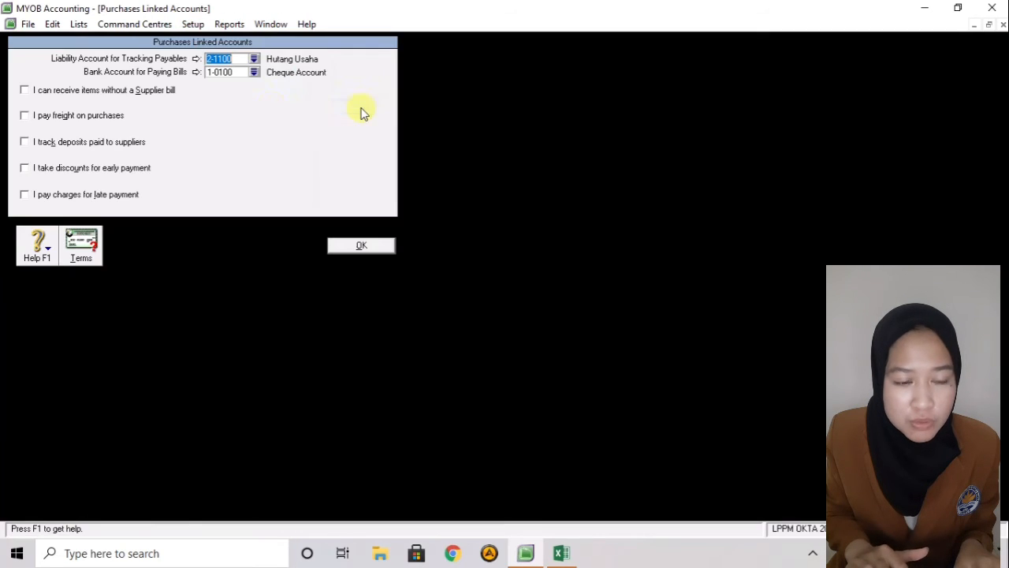
{"action": "left_click", "coordinate": [254, 73]}
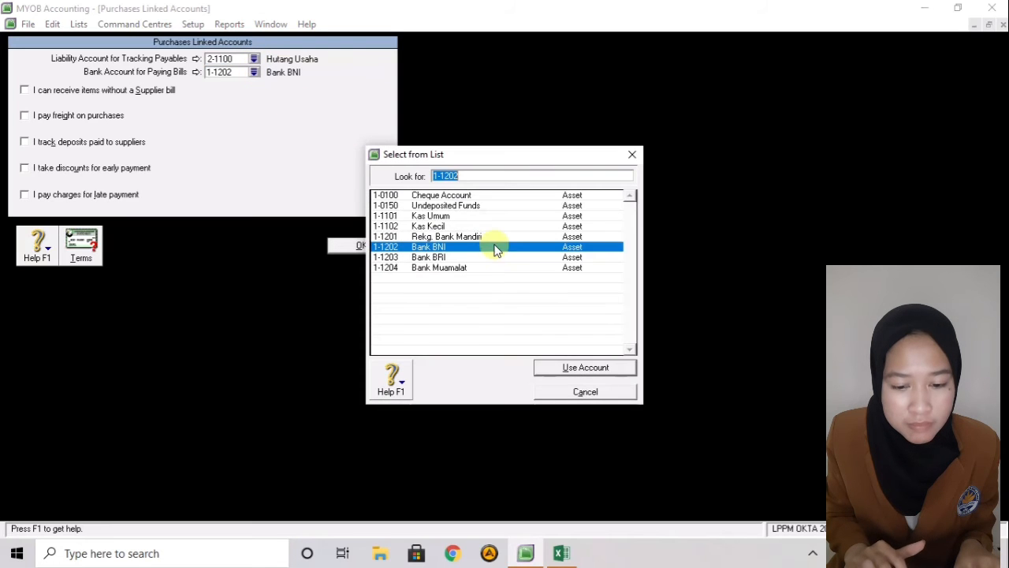
{"action": "left_click", "coordinate": [570, 373]}
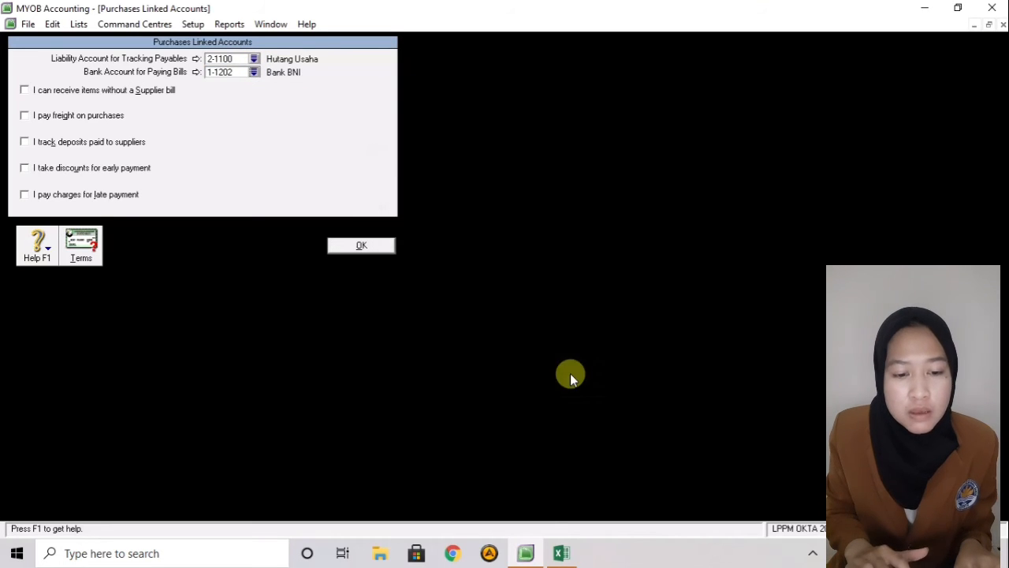
{"action": "left_click", "coordinate": [387, 246]}
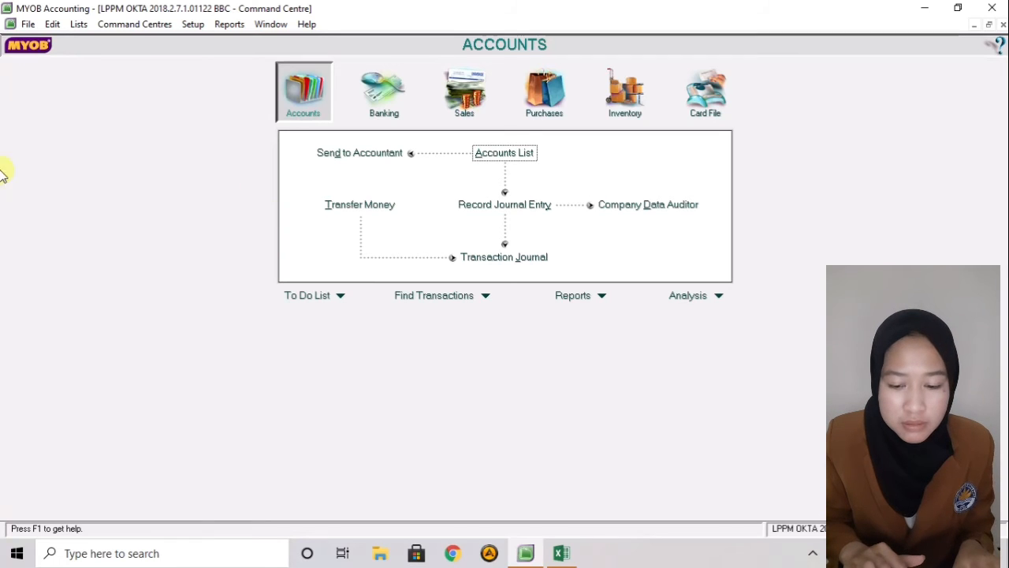
- Start a blank new item record from the Items List
{"action": "left_click", "coordinate": [79, 24]}
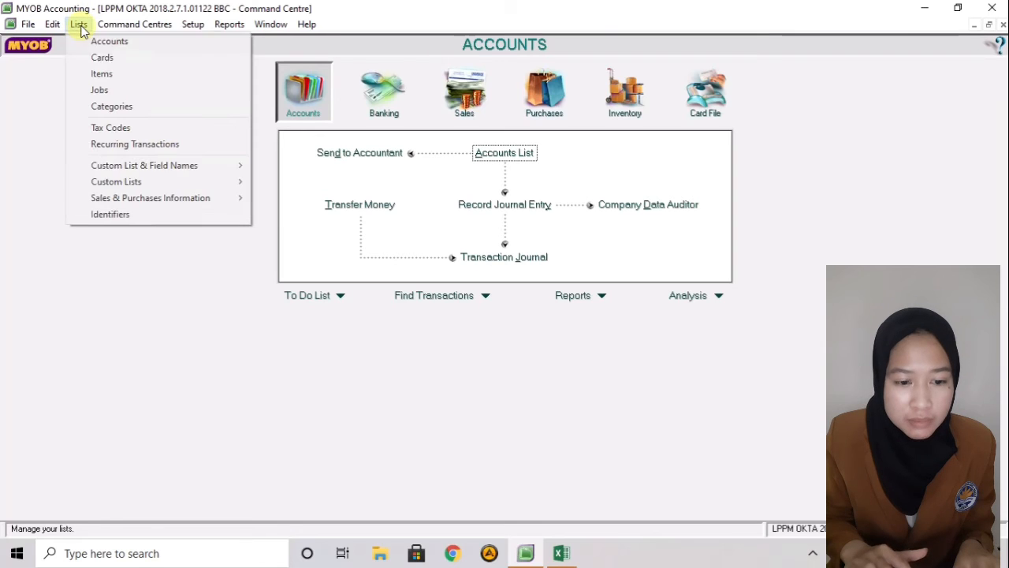
{"action": "left_click", "coordinate": [93, 76]}
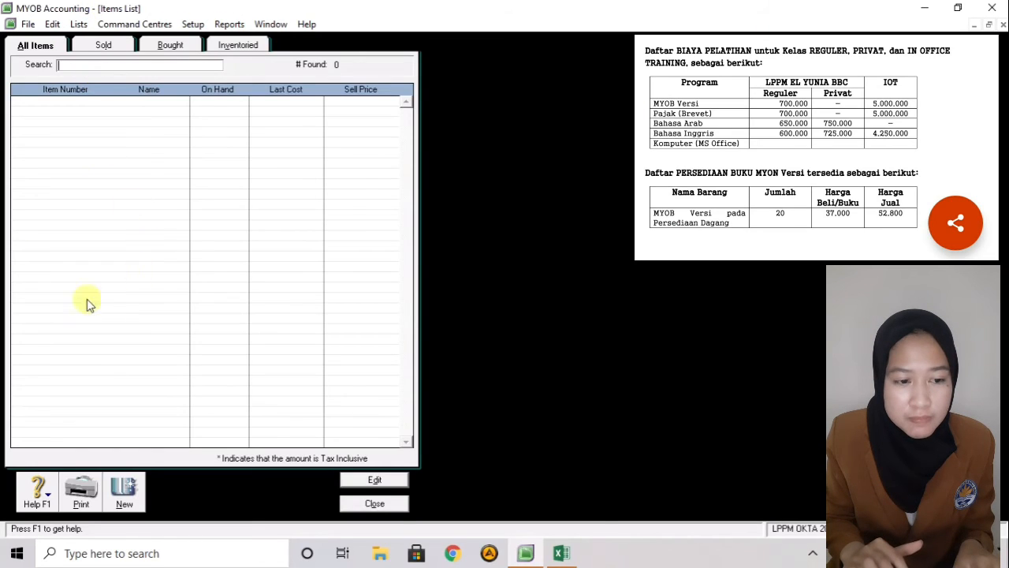
{"action": "left_click", "coordinate": [127, 487]}
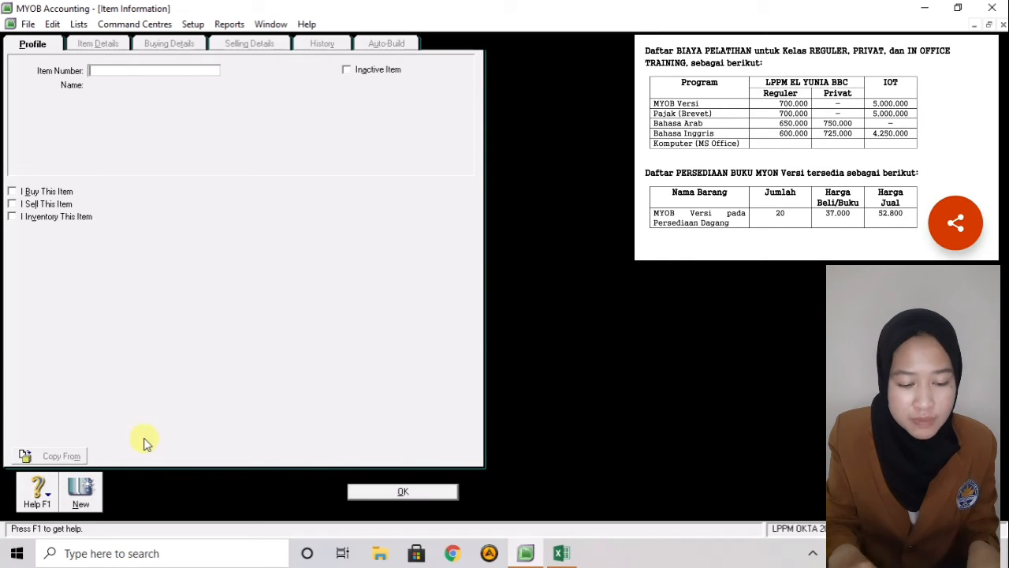
- Create item I01 'MYOB VERSI (REG)', marked as sold, with income account 4-2000 Penjualan
{"action": "type", "text": "I"}
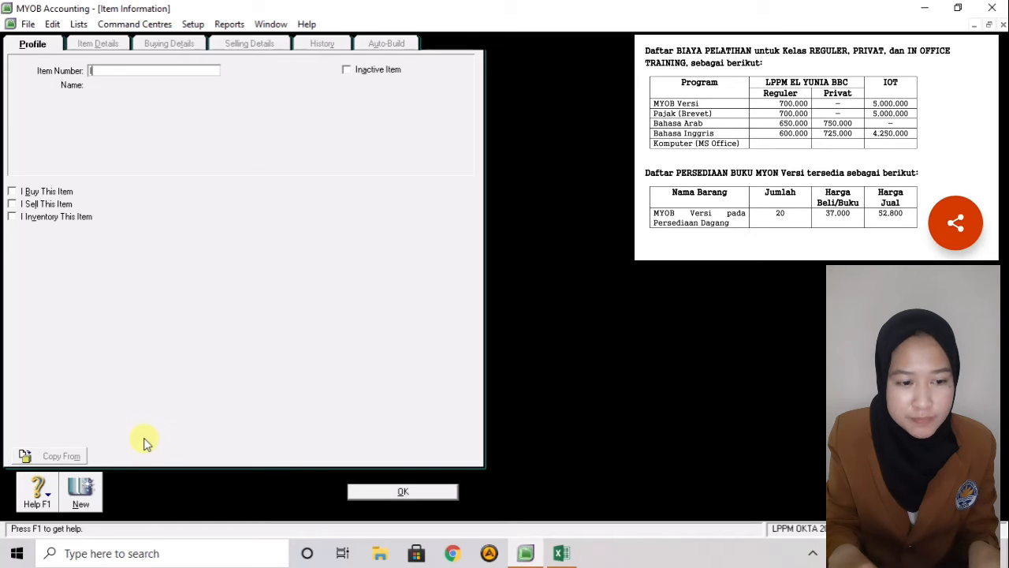
{"action": "type", "text": "01"}
{"action": "key", "text": "Tab"}
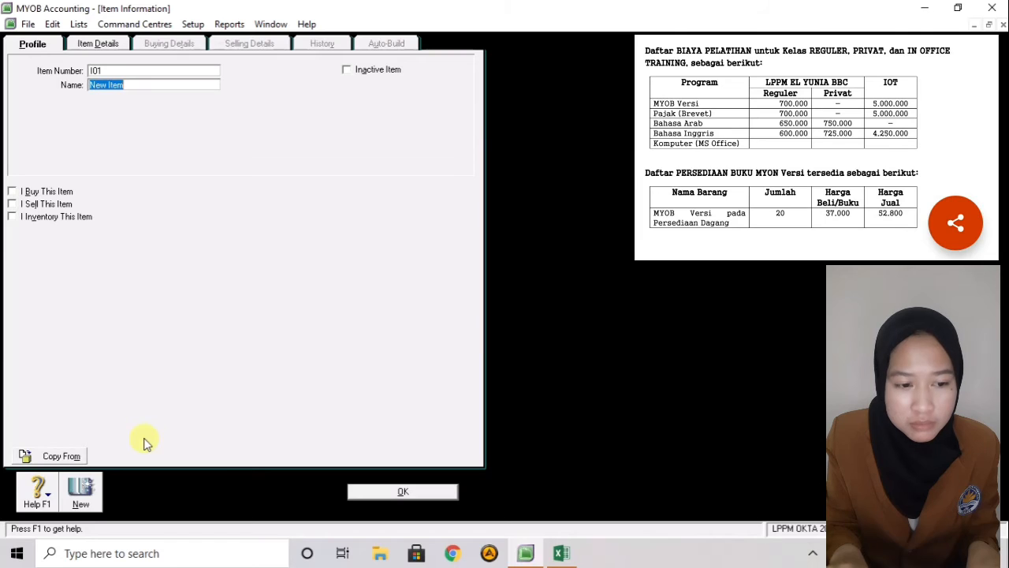
{"action": "key", "text": "Delete"}
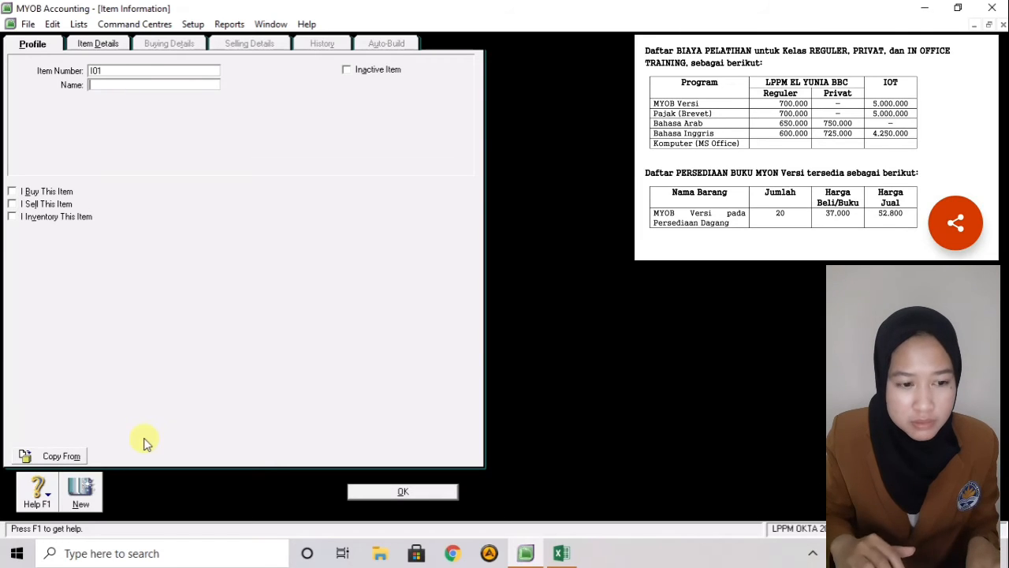
{"action": "key", "text": "Tab"}
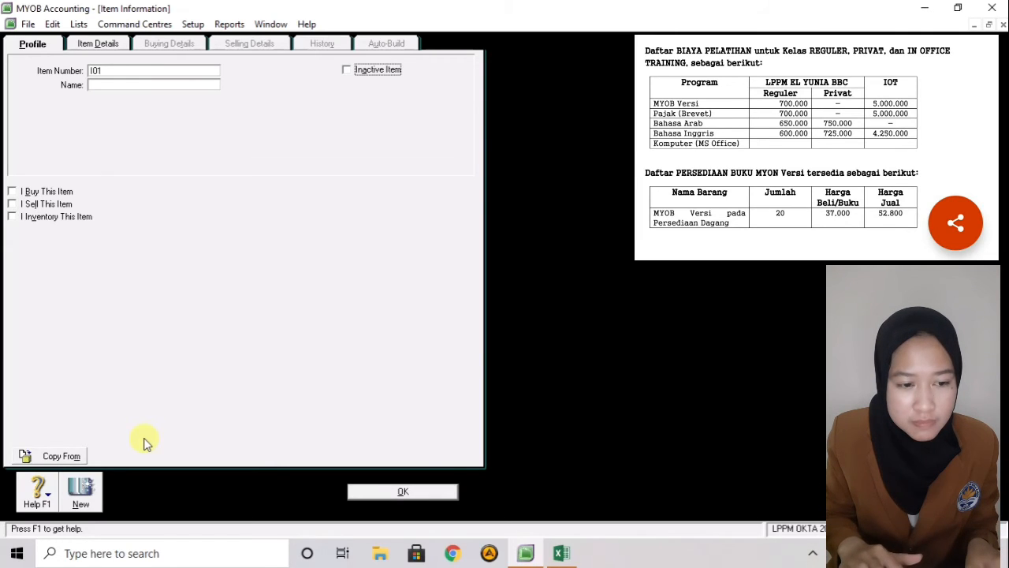
{"action": "left_click", "coordinate": [129, 83]}
{"action": "type", "text": "M"}
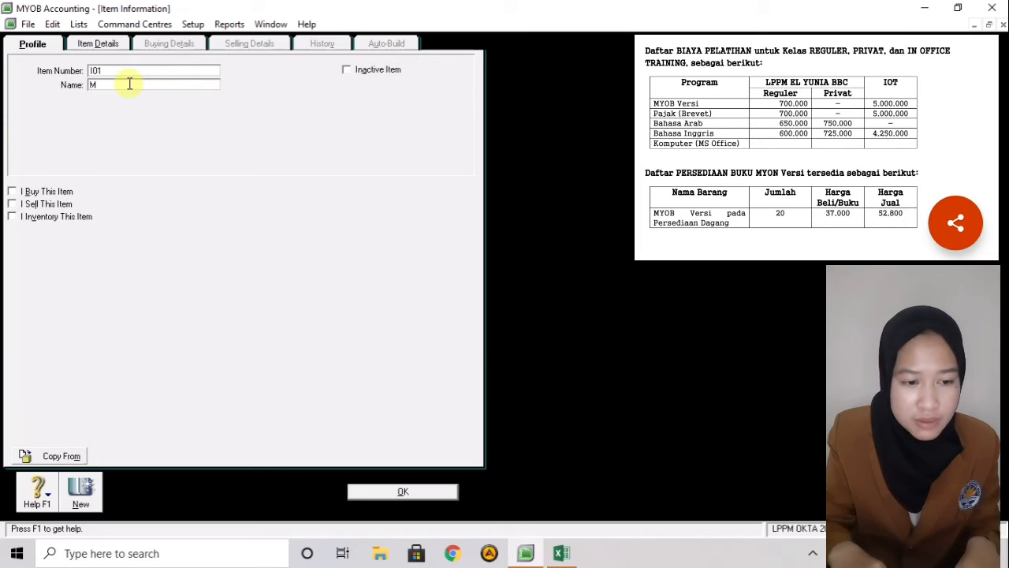
{"action": "type", "text": "YOB VERSI (RE"}
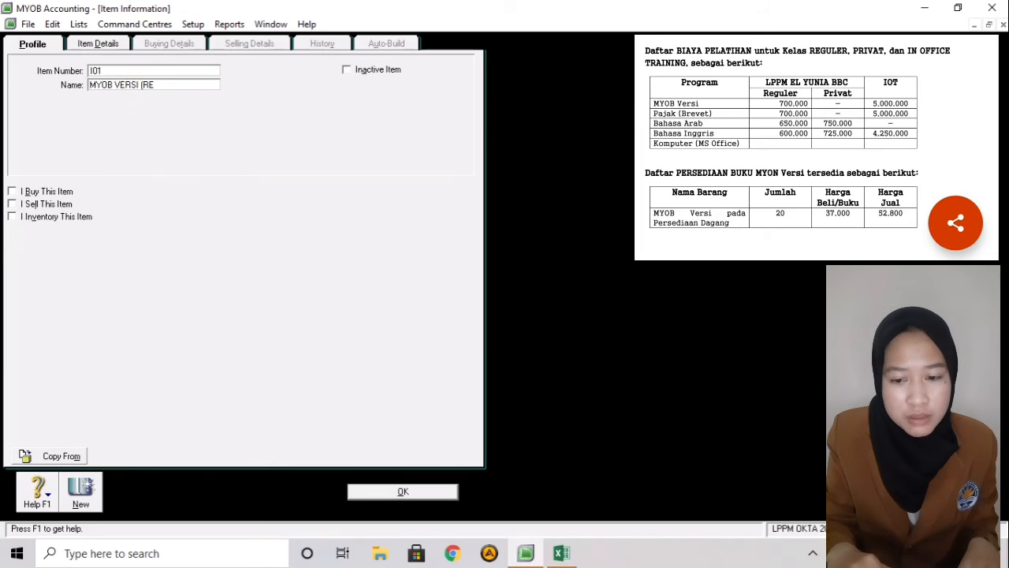
{"action": "type", "text": "G"}
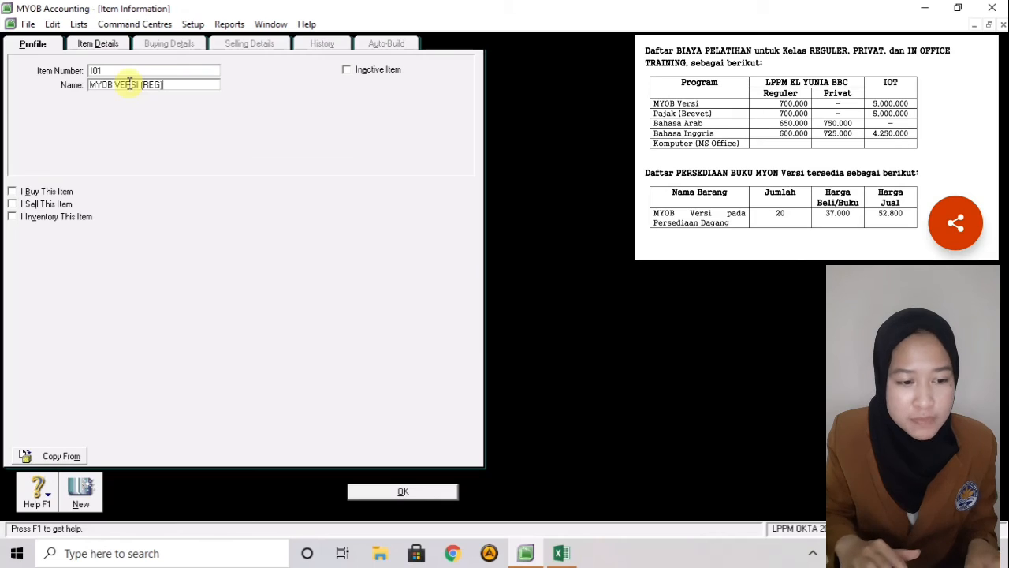
{"action": "type", "text": ")"}
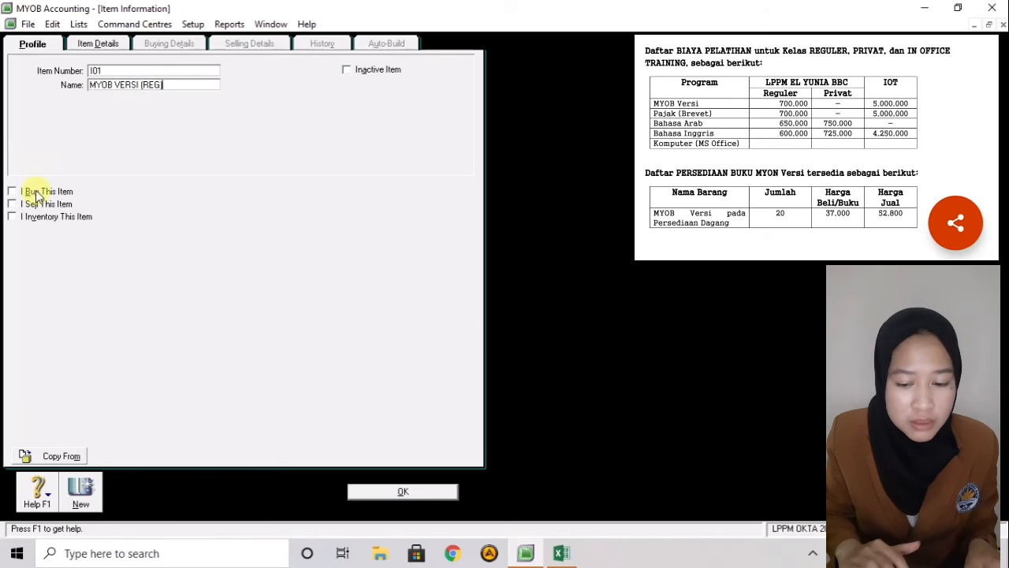
{"action": "key", "text": "BackSpace"}
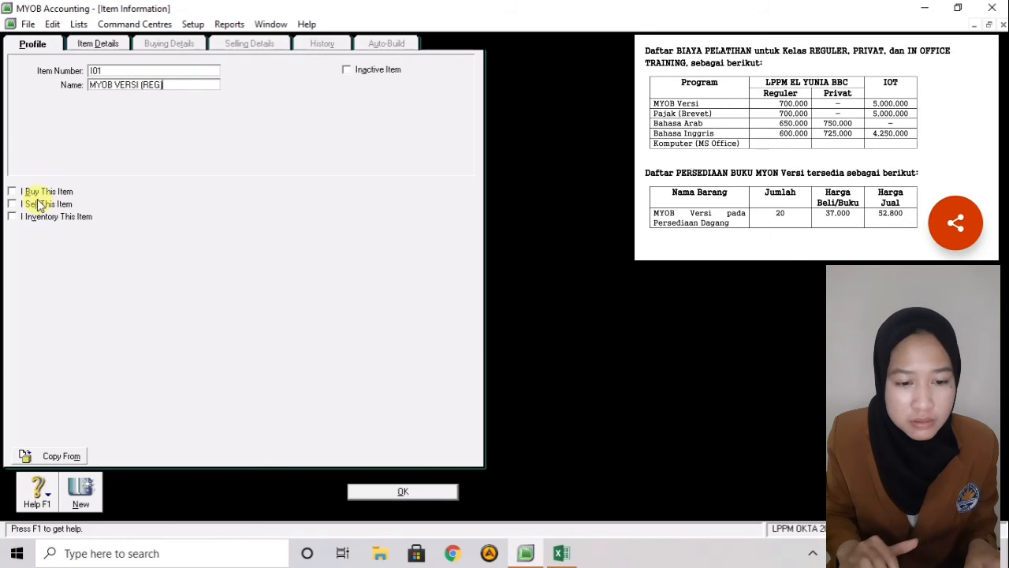
{"action": "left_click", "coordinate": [38, 205]}
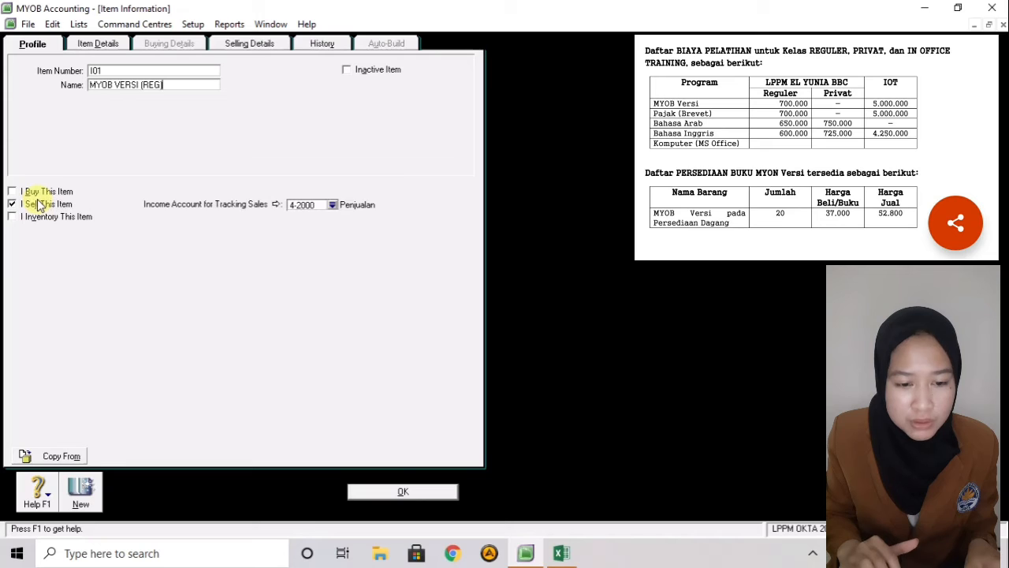
{"action": "left_click", "coordinate": [333, 205]}
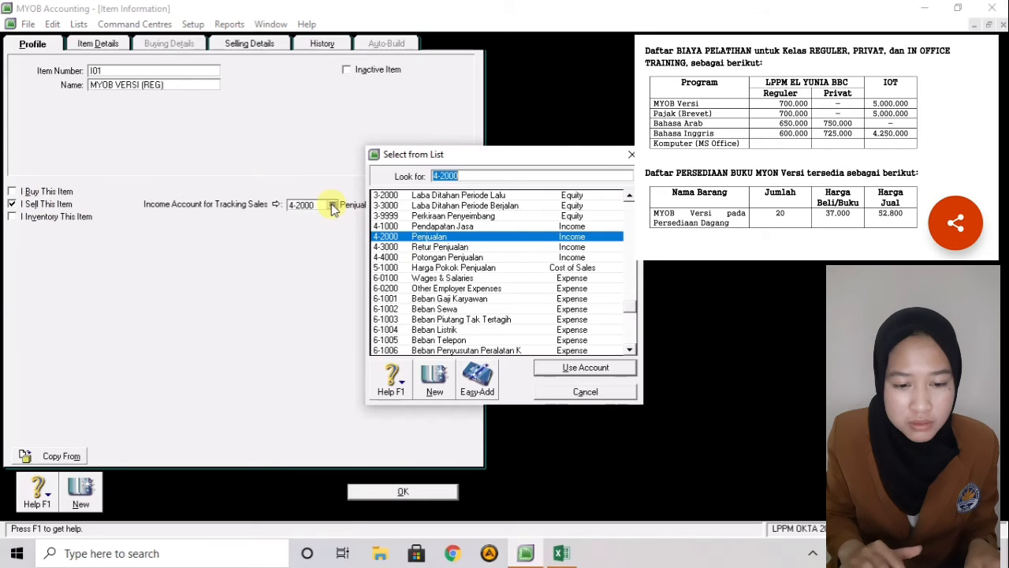
{"action": "left_click", "coordinate": [422, 238]}
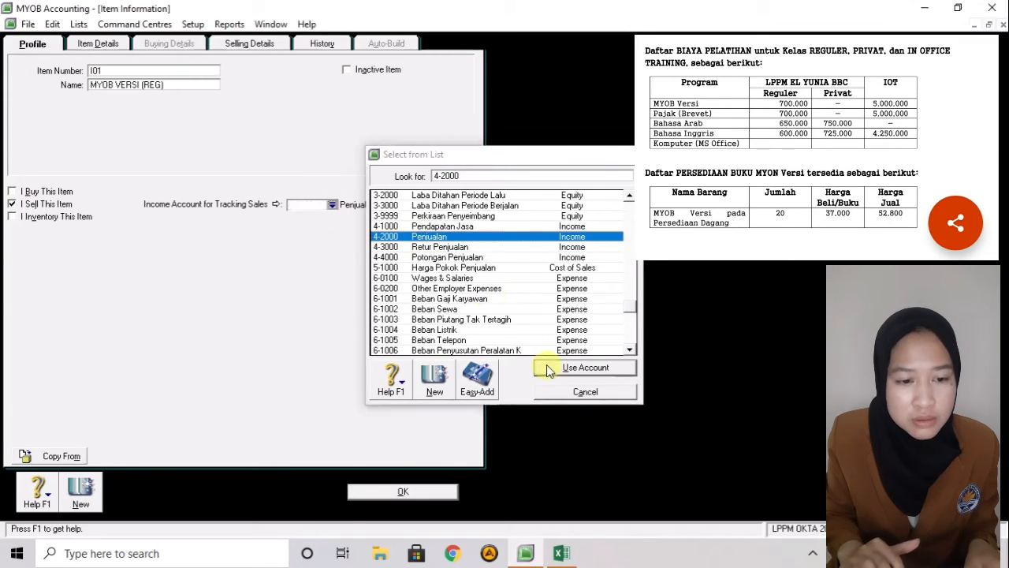
{"action": "left_click", "coordinate": [536, 368]}
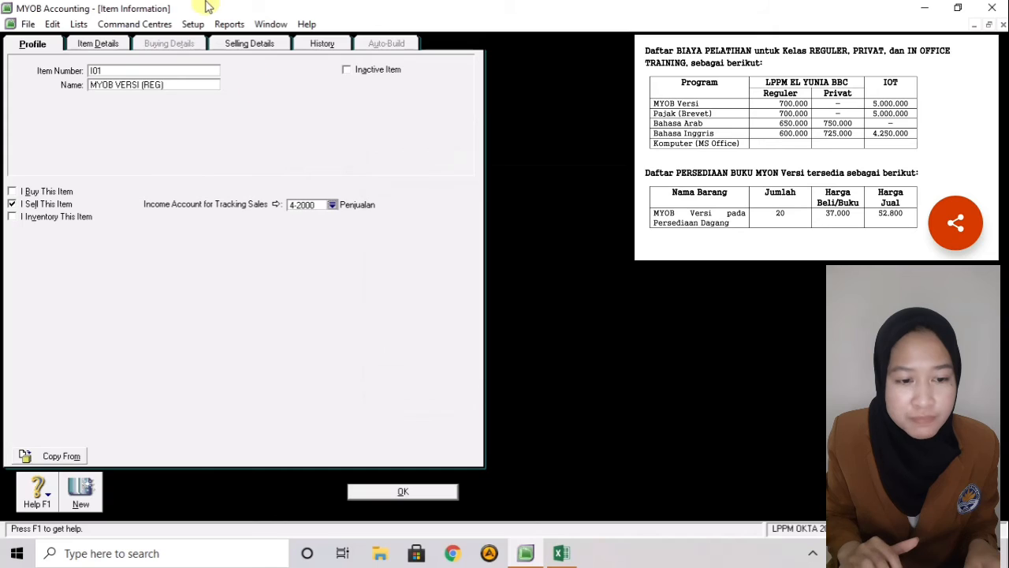
- Give the item a base selling price of Rp700.000,00 and tax code N-T
{"action": "left_click", "coordinate": [243, 47]}
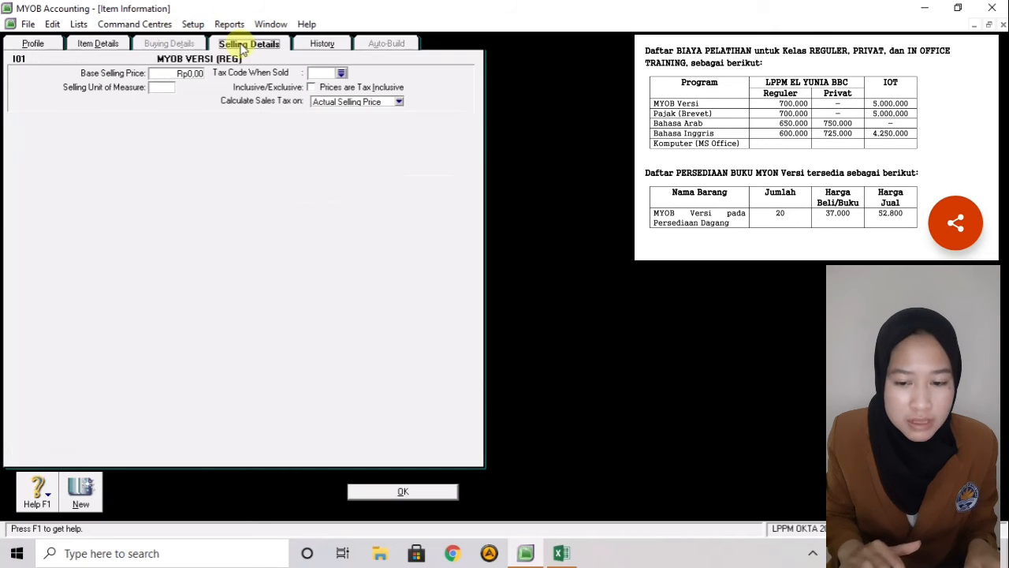
{"action": "left_click", "coordinate": [185, 73]}
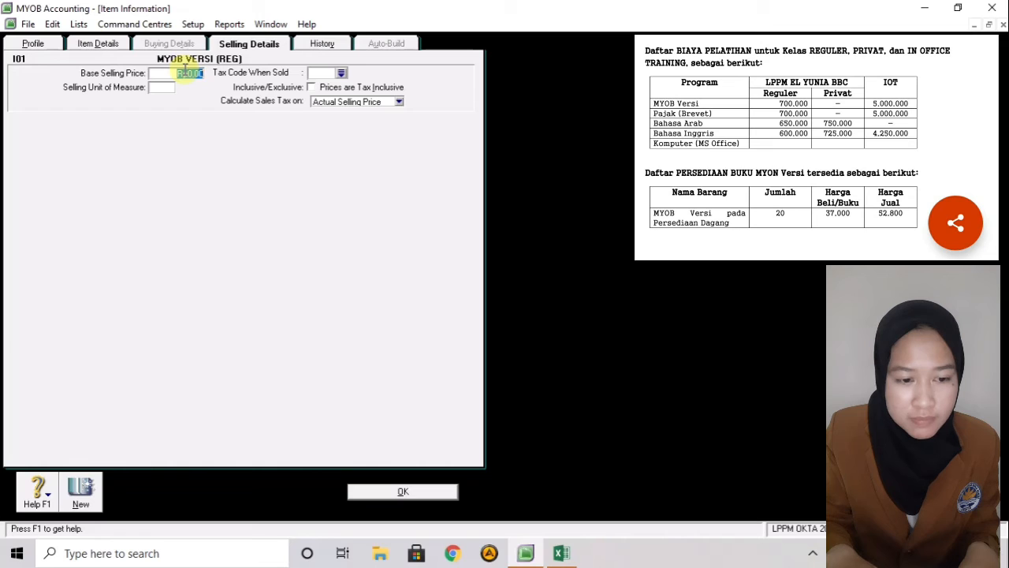
{"action": "type", "text": "700000"}
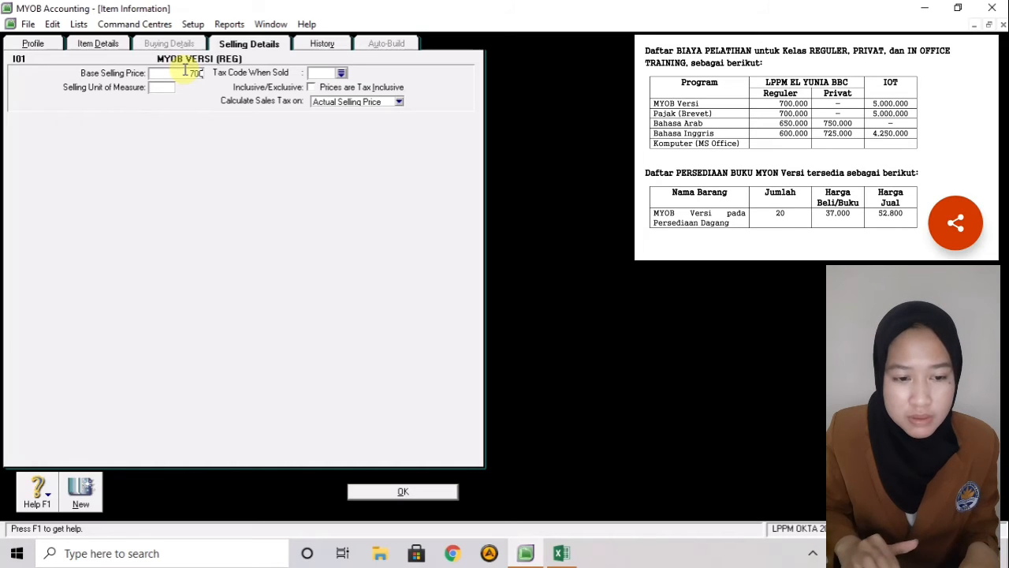
{"action": "left_click", "coordinate": [344, 74]}
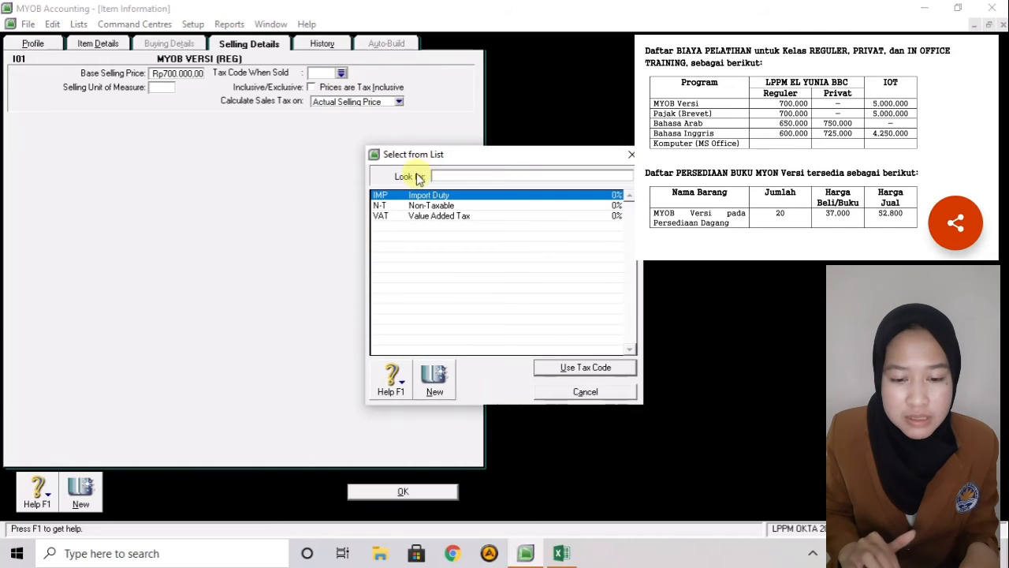
{"action": "left_click", "coordinate": [423, 207]}
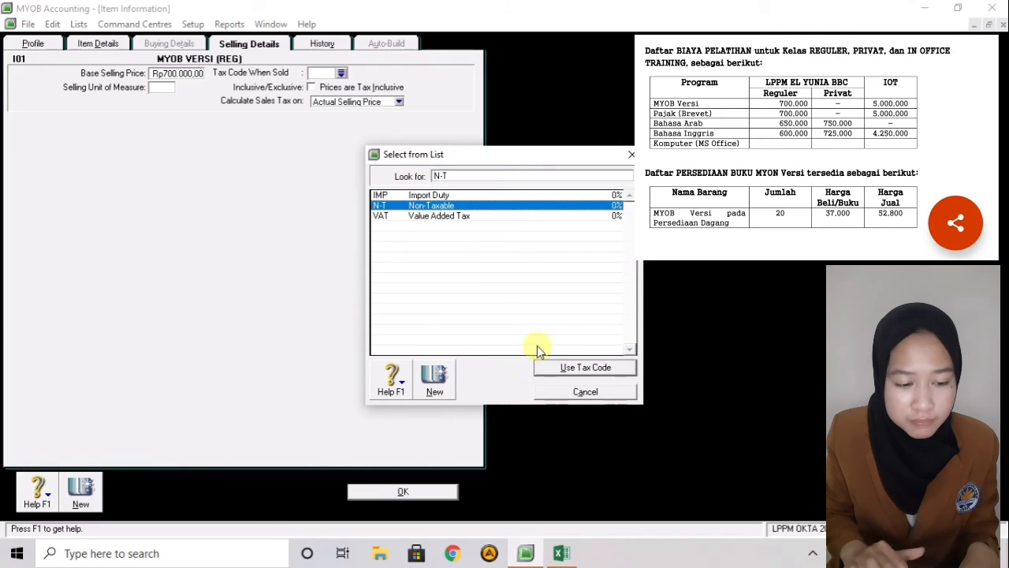
{"action": "left_click", "coordinate": [550, 367]}
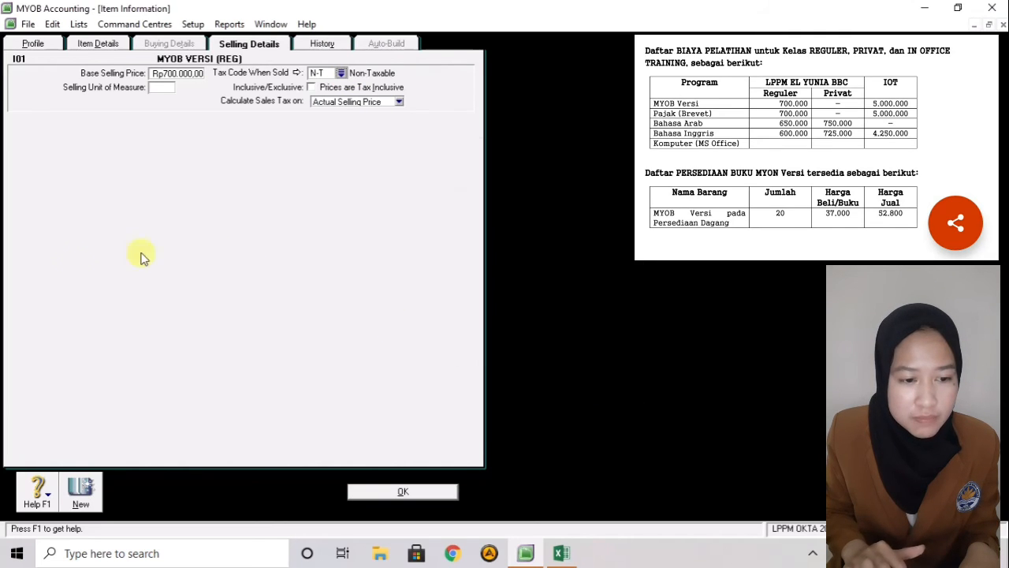
{"action": "left_click", "coordinate": [33, 43]}
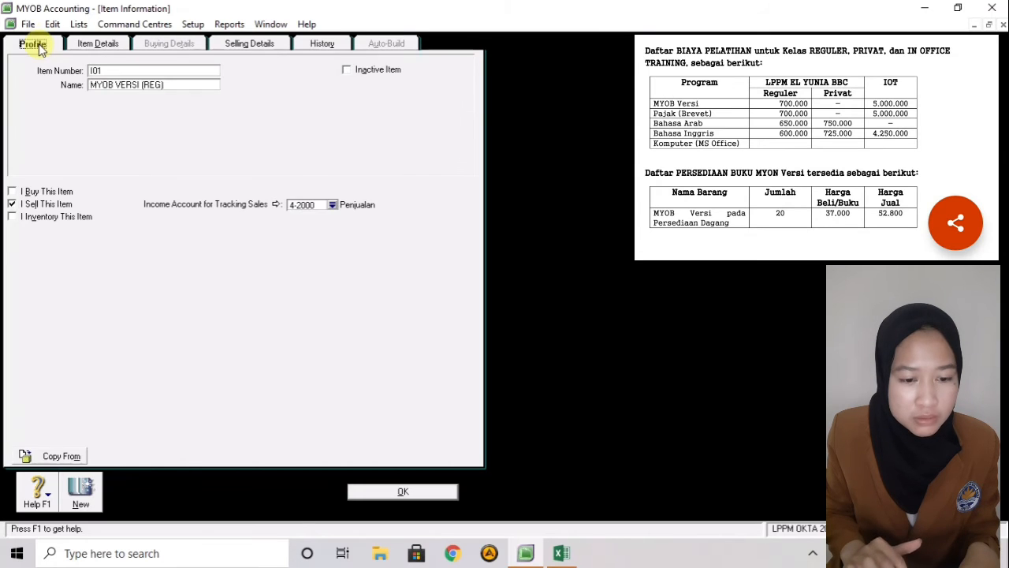
- Save item I01 and start new item I011, named 'MYOB VERSI (IOT)'
{"action": "left_click", "coordinate": [83, 489]}
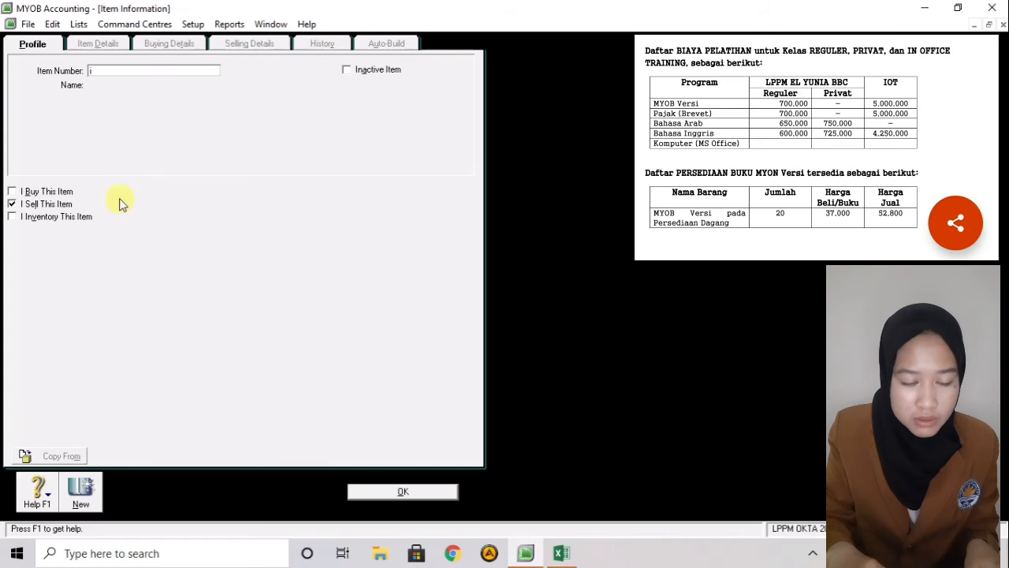
{"action": "type", "text": "I"}
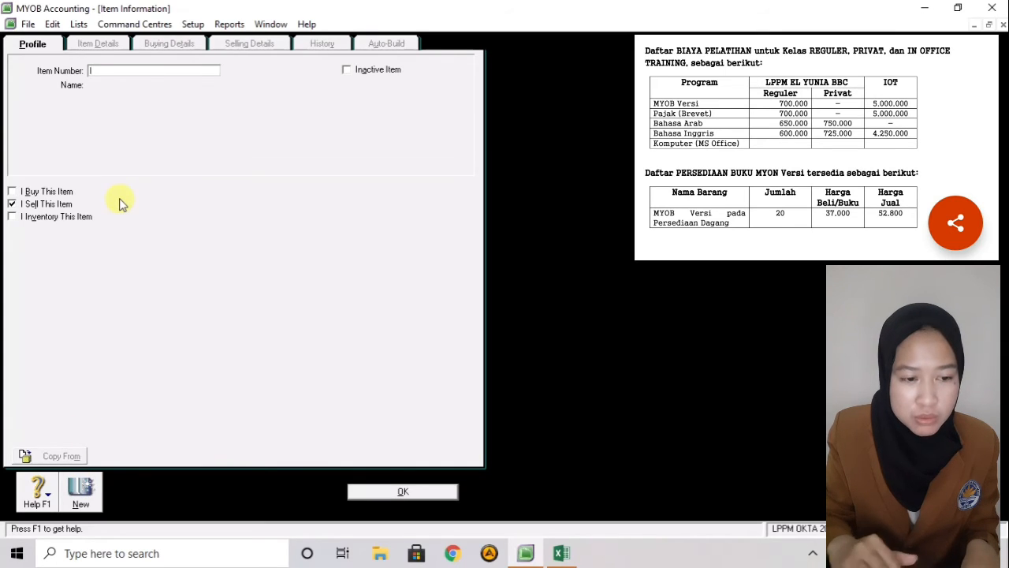
{"action": "type", "text": "011"}
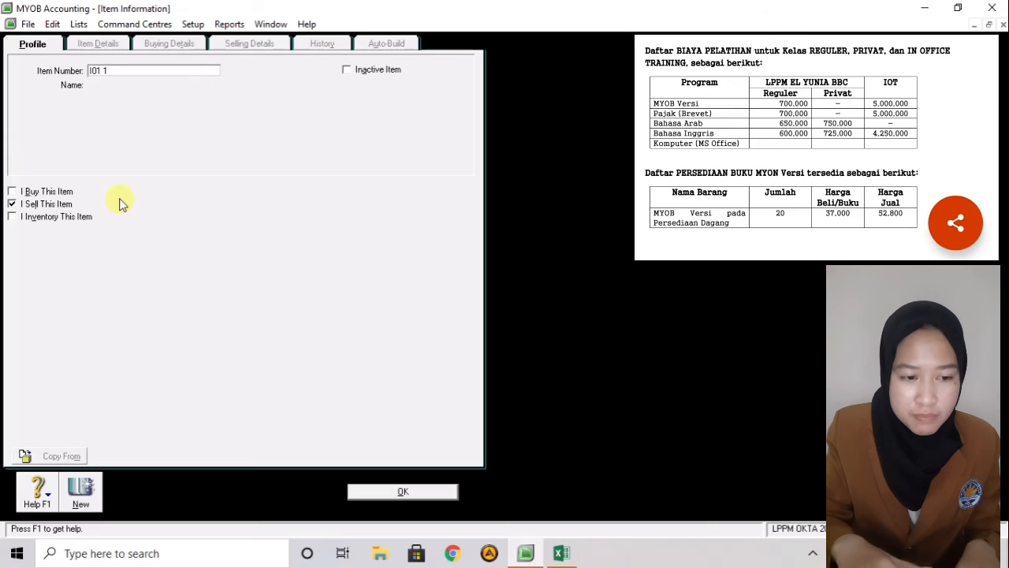
{"action": "key", "text": "Tab"}
{"action": "type", "text": "MYOB"}
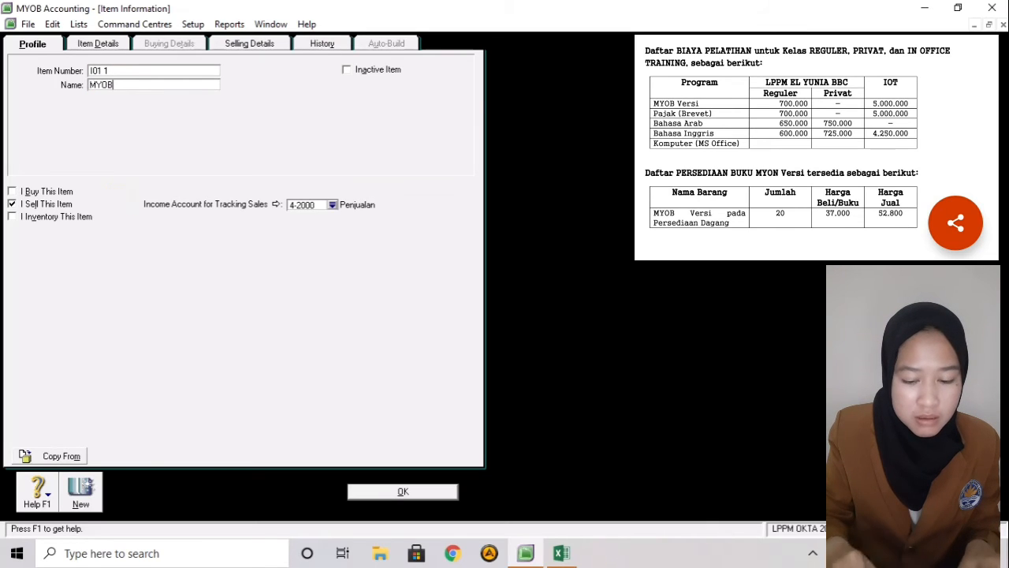
{"action": "type", "text": " VERSI (I0"}
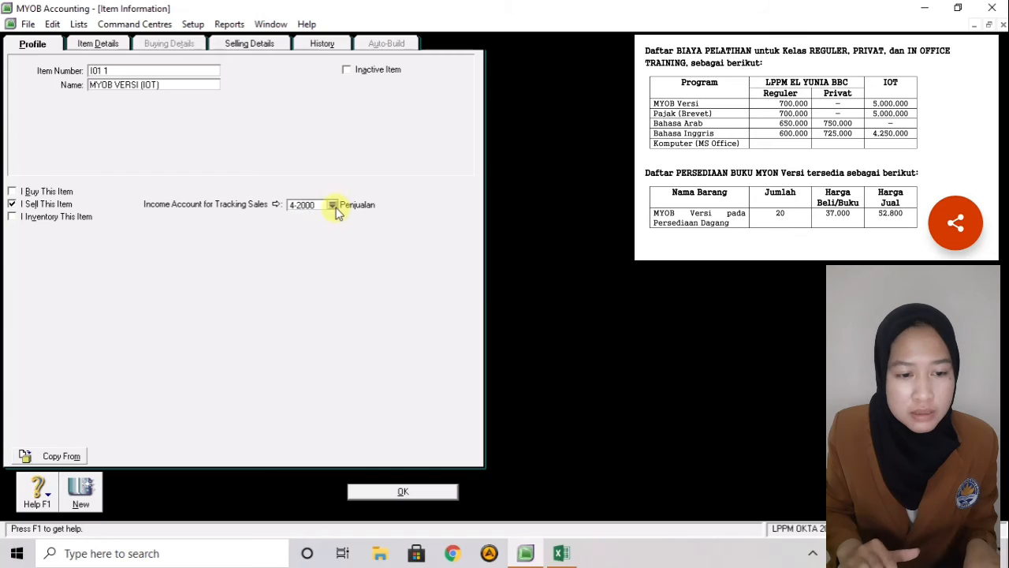
- Set its base selling price to Rp5.000.000,00 with tax code N-T, and save it
{"action": "left_click", "coordinate": [253, 44]}
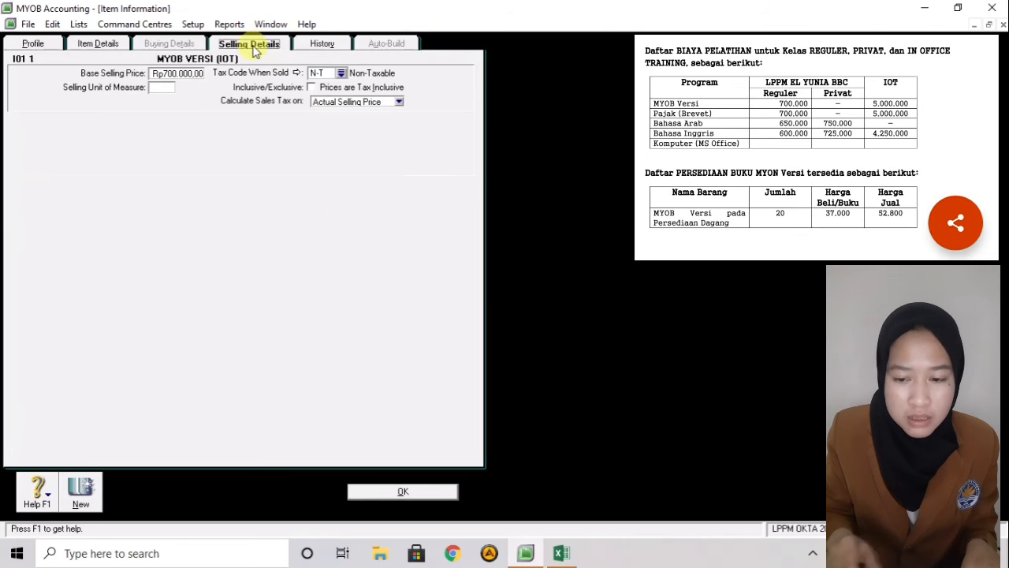
{"action": "left_click", "coordinate": [200, 74]}
{"action": "key", "text": "BackSpace"}
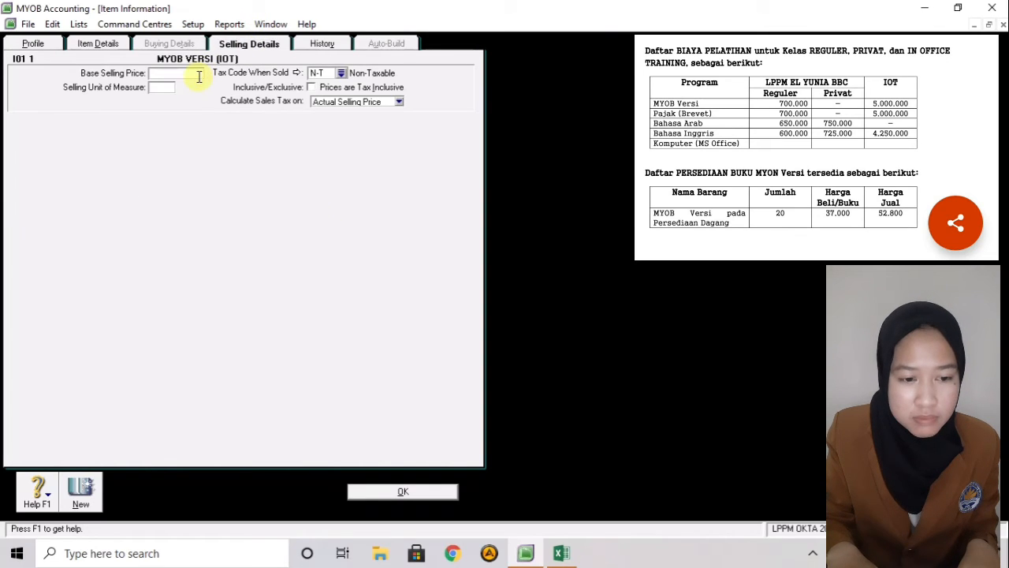
{"action": "type", "text": "50"}
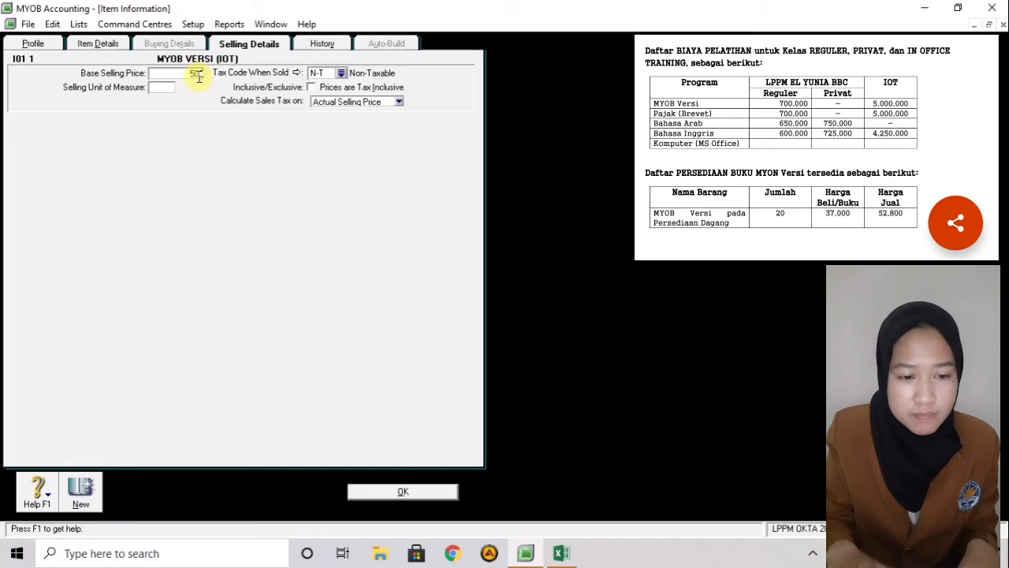
{"action": "type", "text": "00000"}
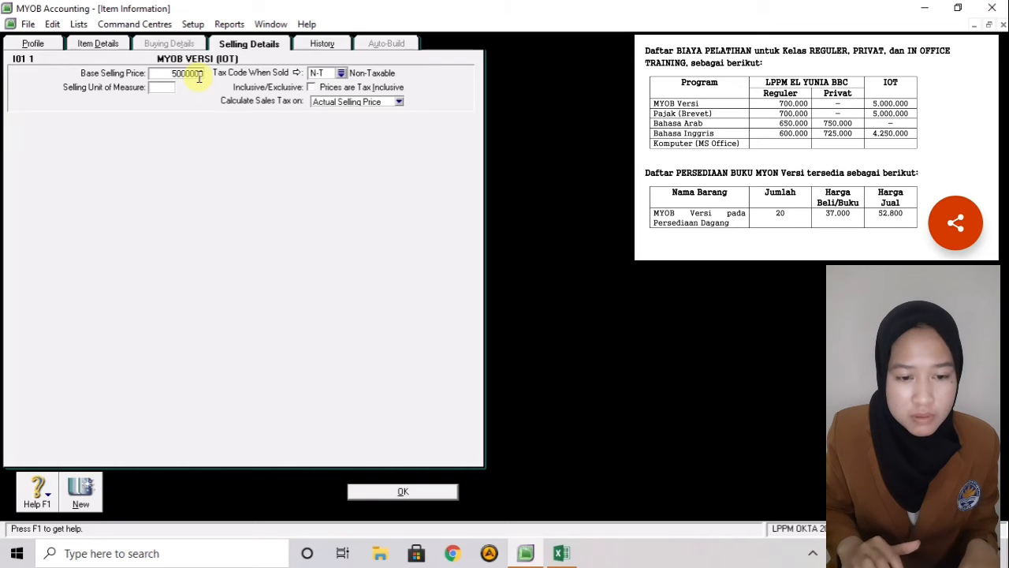
{"action": "left_click", "coordinate": [341, 72]}
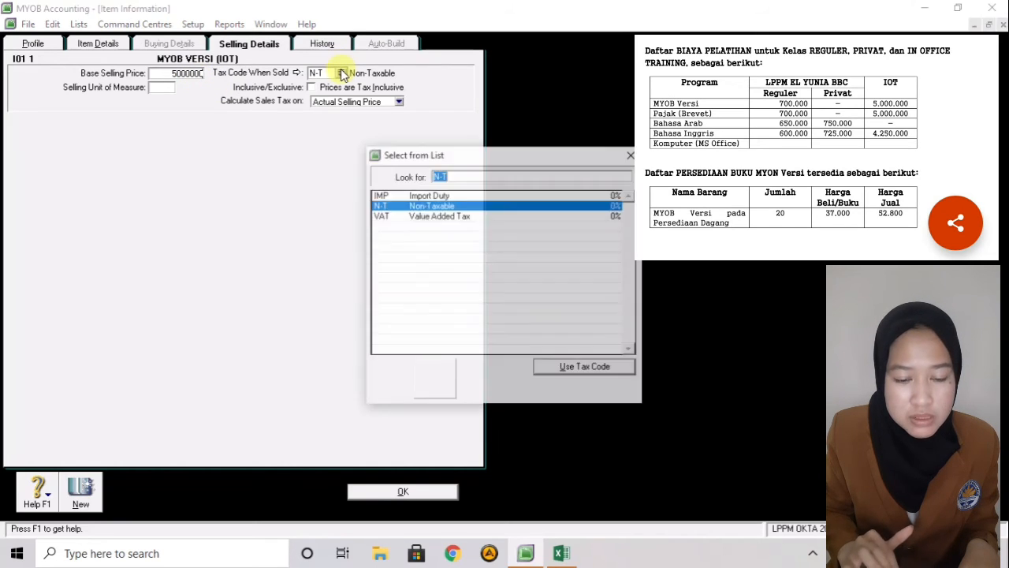
{"action": "left_click", "coordinate": [556, 368]}
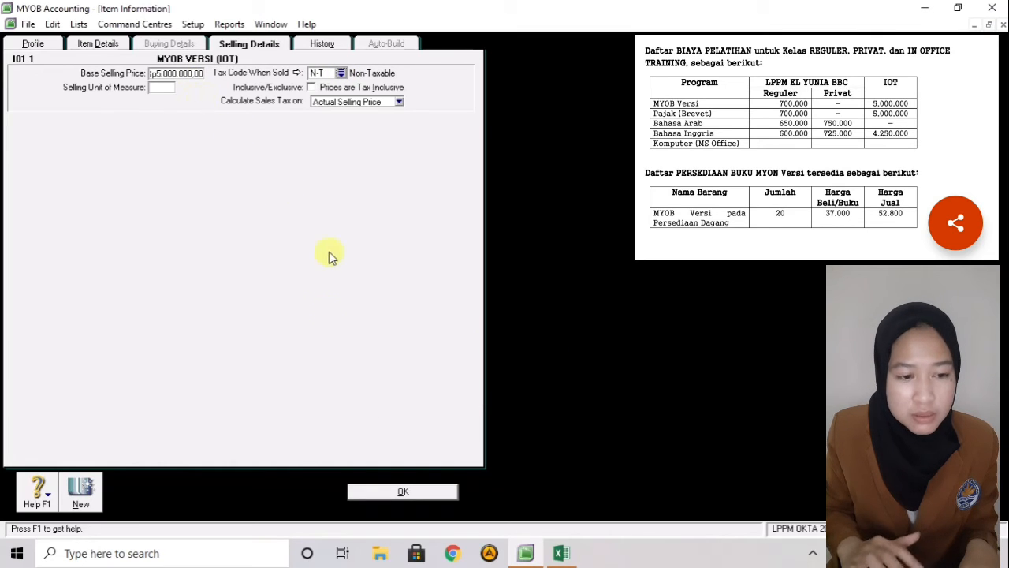
{"action": "left_click", "coordinate": [84, 493]}
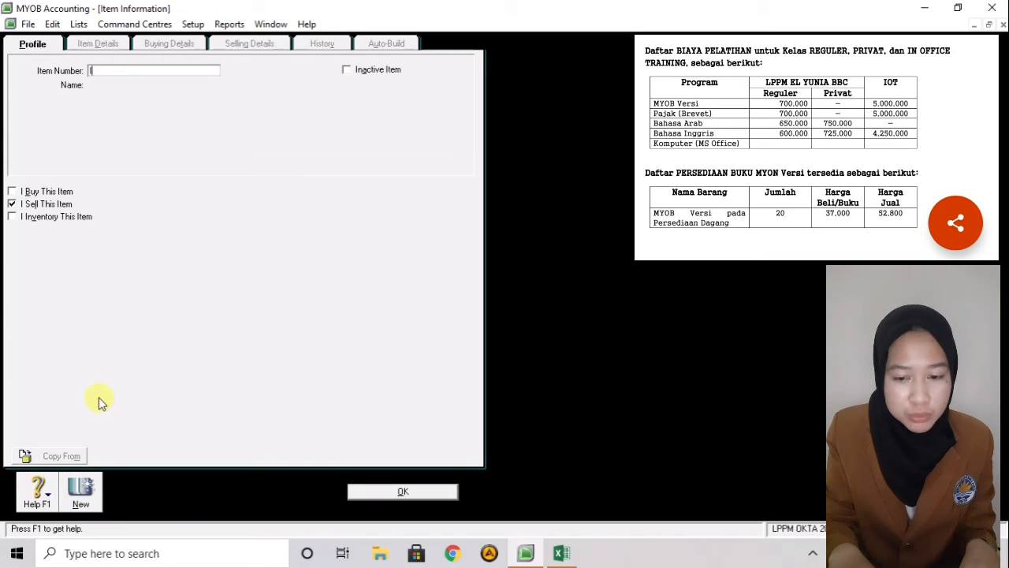
- Add item I02 'PAJAK BREVET (REG)' with base selling price 700000 and save it
{"action": "type", "text": "I0"}
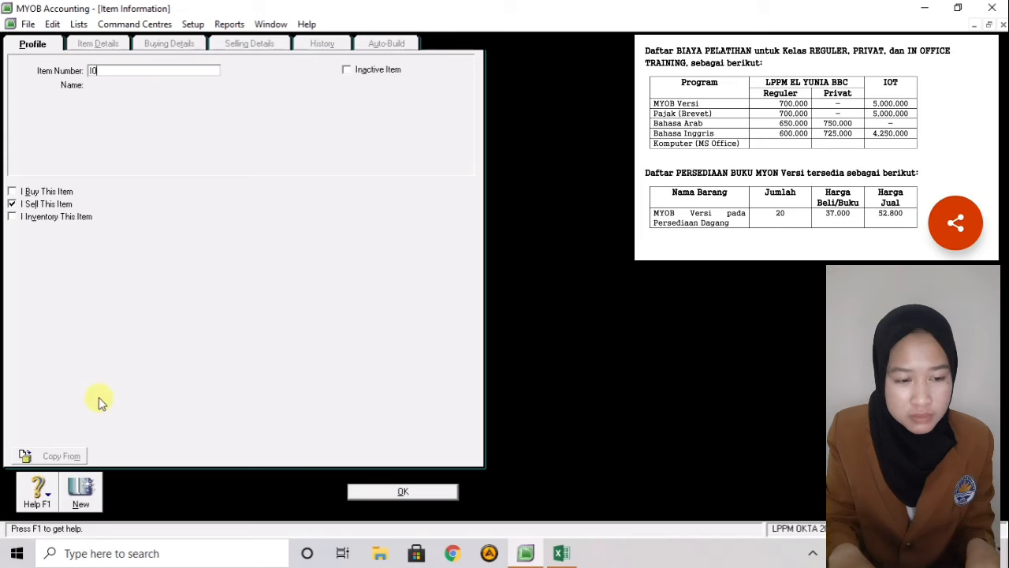
{"action": "type", "text": "2"}
{"action": "key", "text": "Tab"}
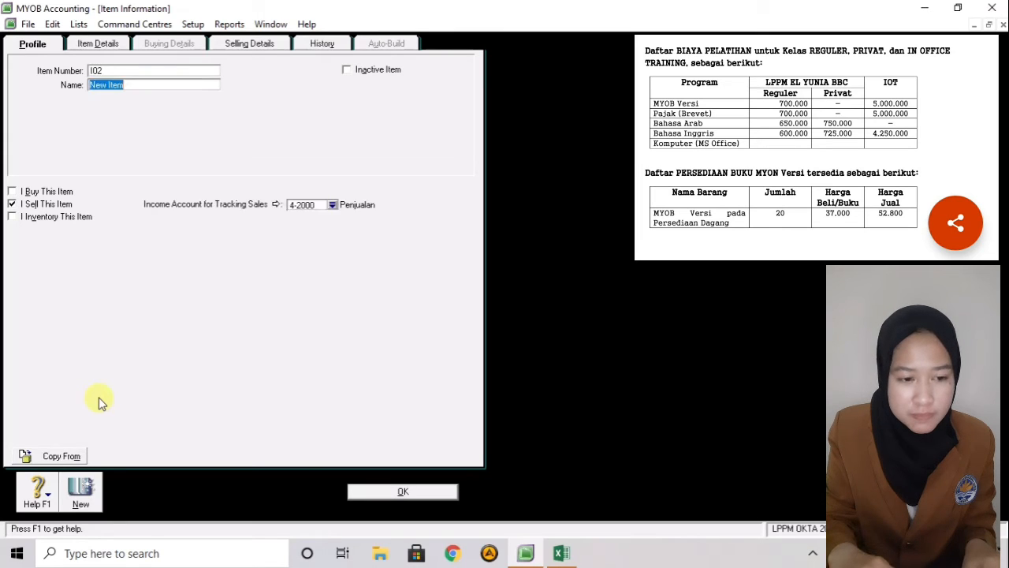
{"action": "type", "text": "PAJA"}
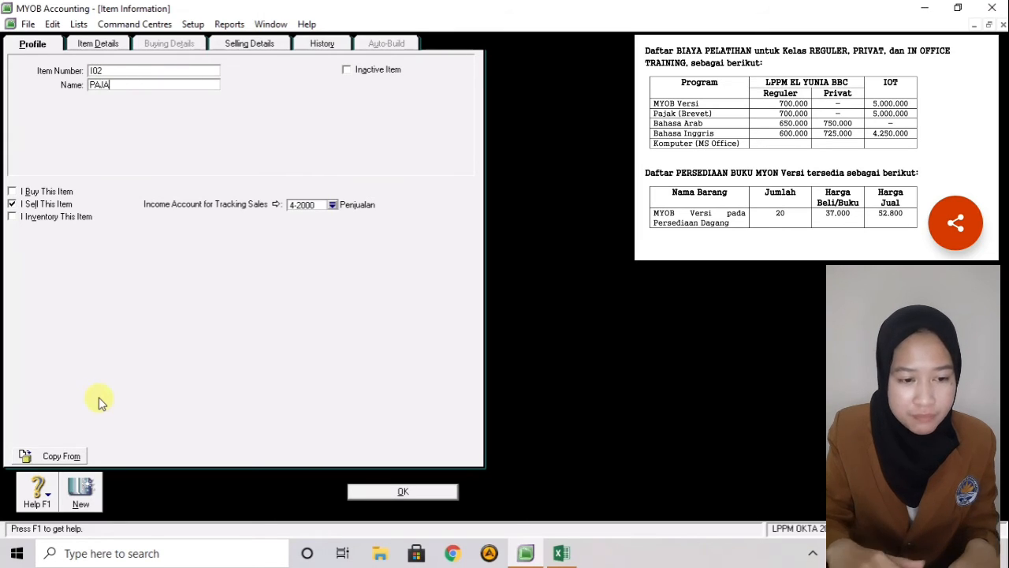
{"action": "type", "text": "K BREVET "}
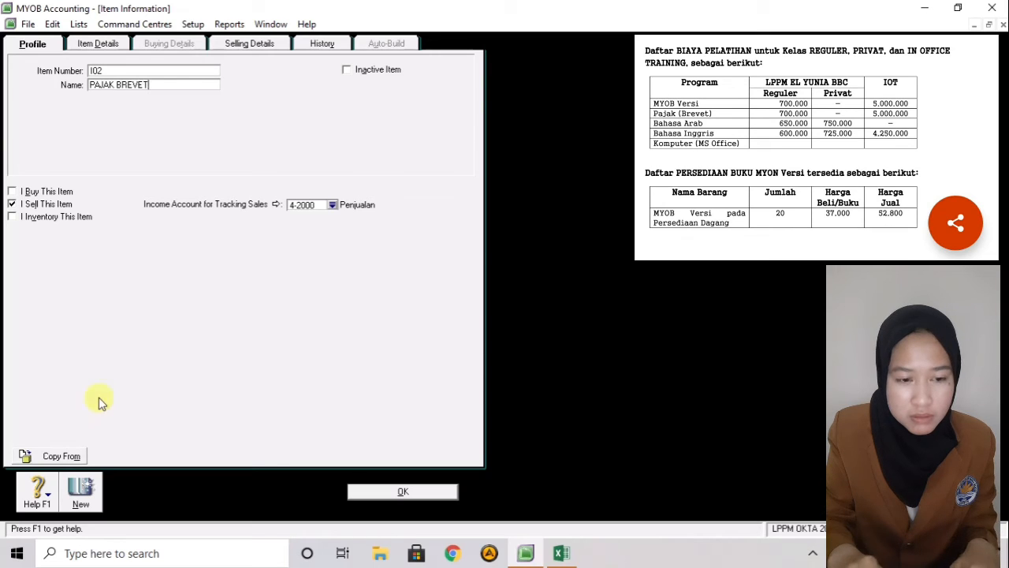
{"action": "type", "text": "(REG"}
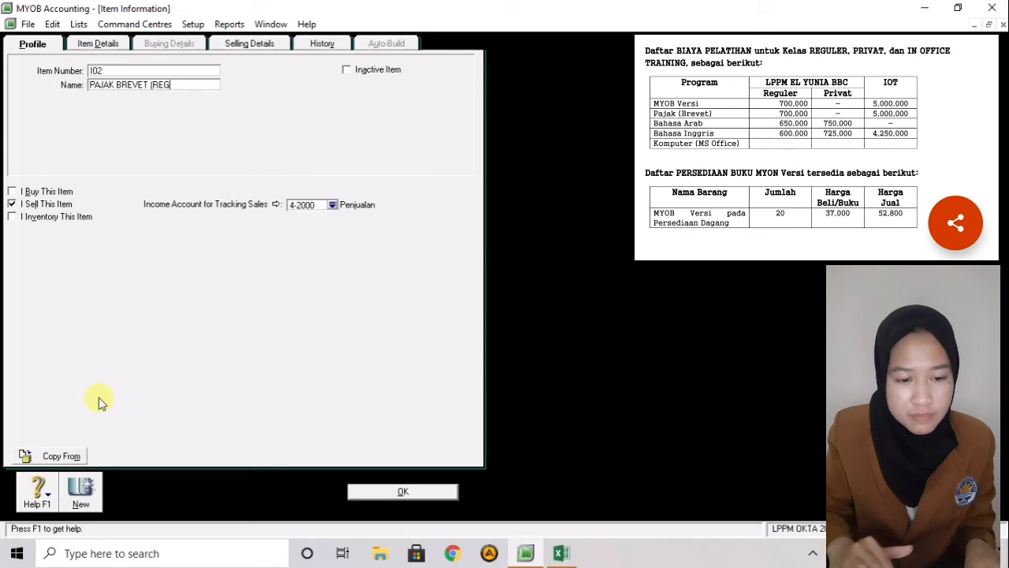
{"action": "type", "text": ")"}
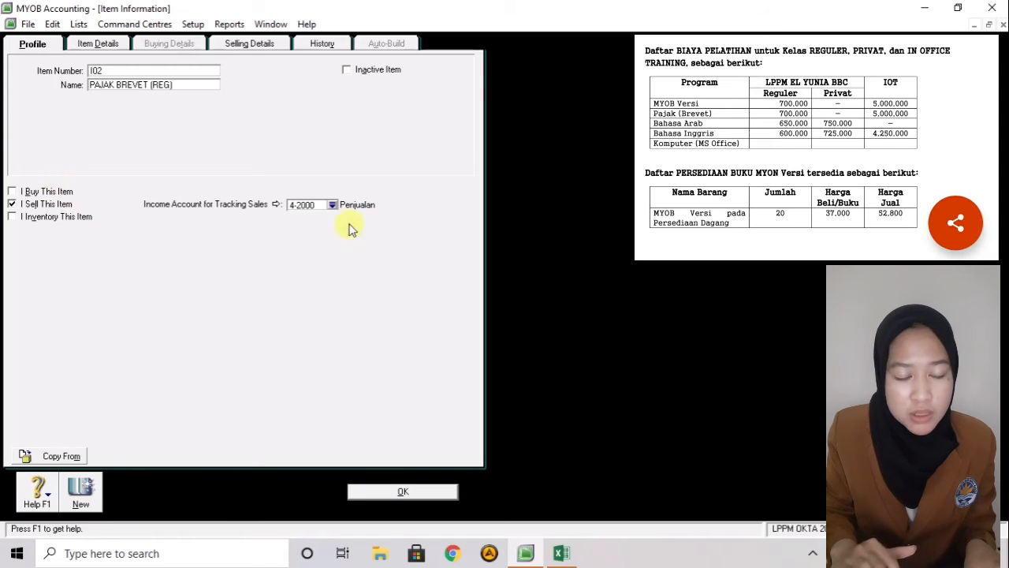
{"action": "left_click", "coordinate": [251, 46]}
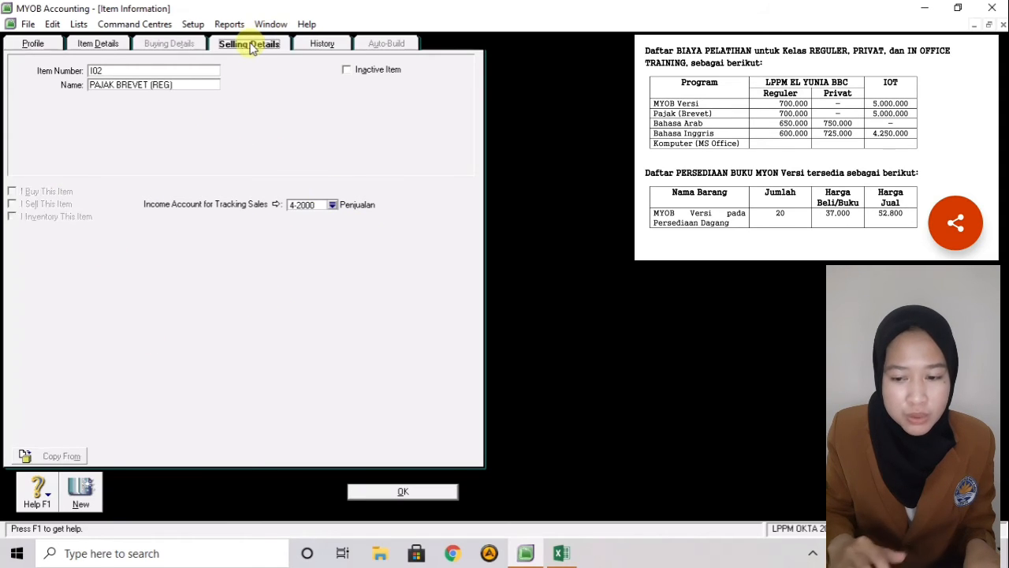
{"action": "left_click", "coordinate": [192, 72]}
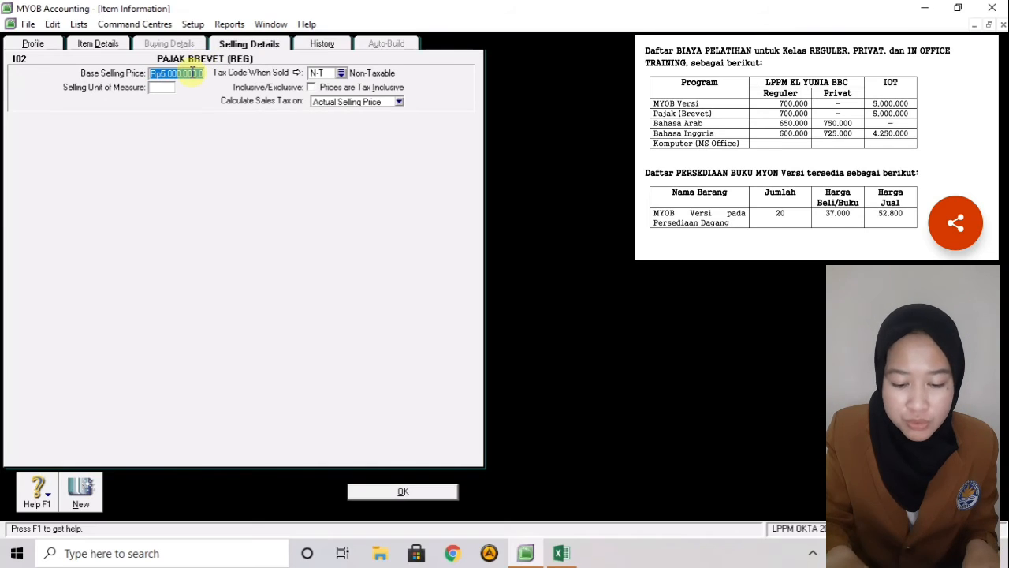
{"action": "key", "text": "BackSpace"}
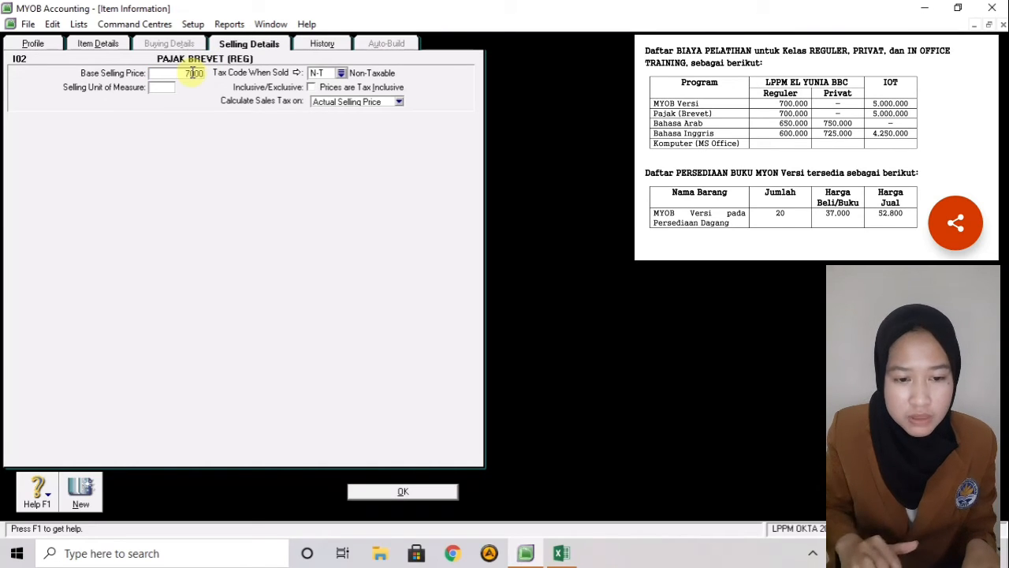
{"action": "key", "text": "Tab"}
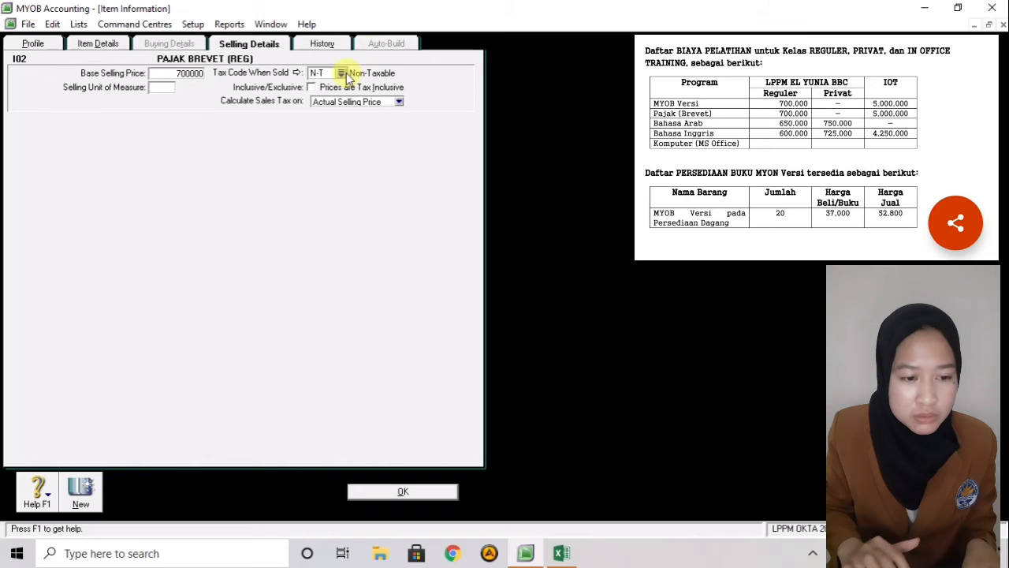
{"action": "left_click", "coordinate": [80, 497]}
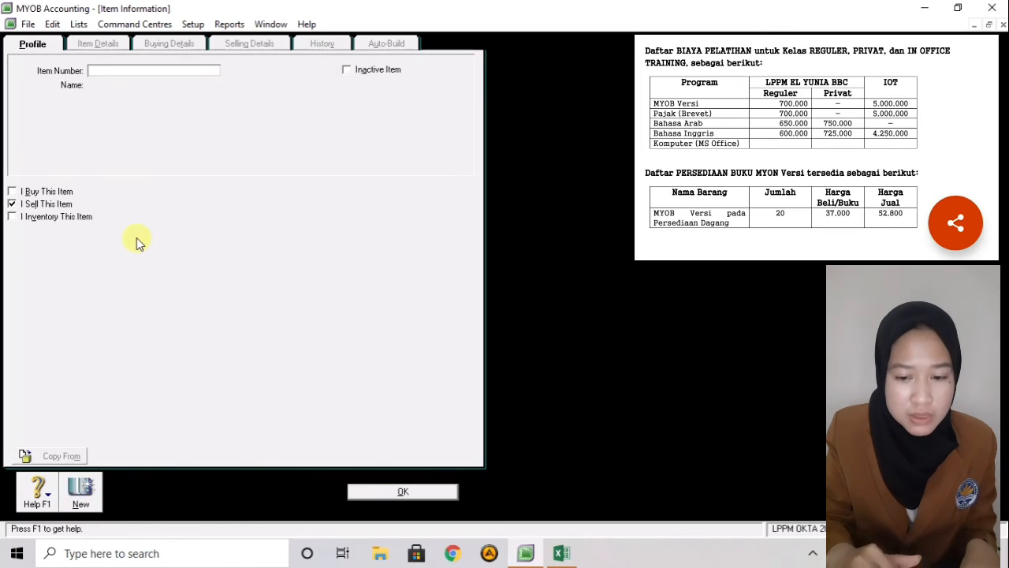
- Add item I02 1 'PAJAK BREVET (IOT)' with base selling price 5000000 and save it
{"action": "type", "text": "I02 1"}
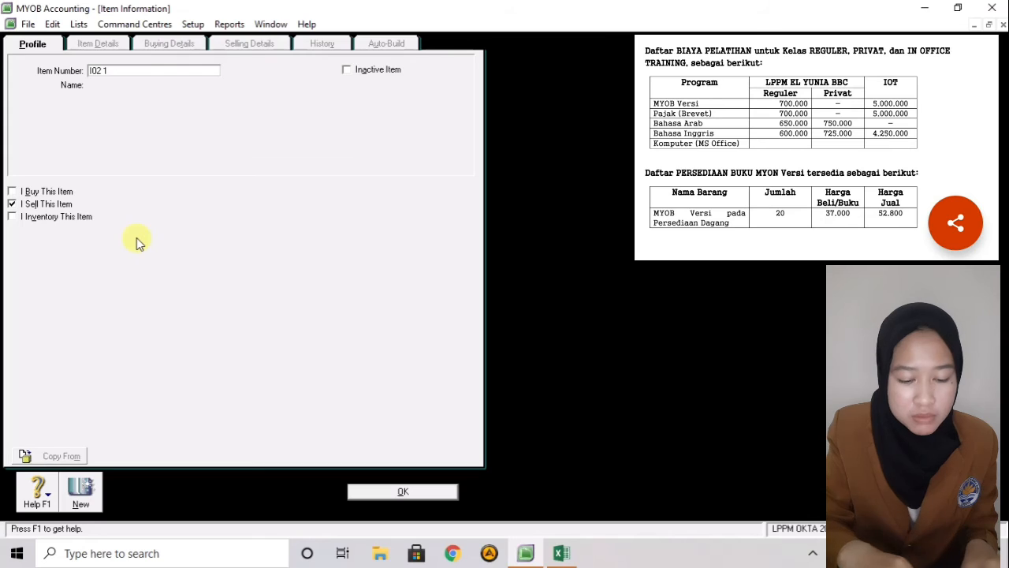
{"action": "key", "text": "Tab"}
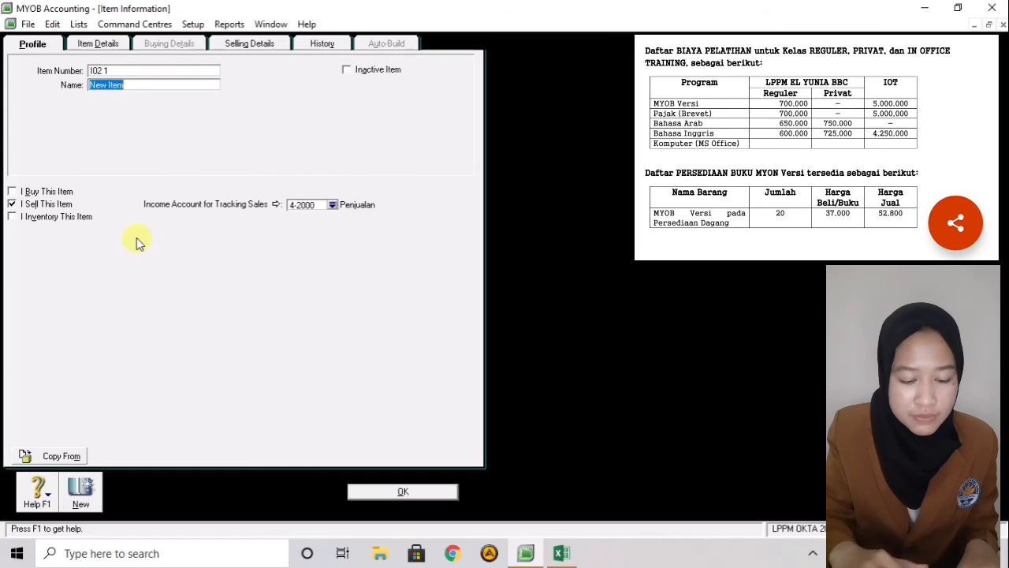
{"action": "type", "text": "PAJAK BR"}
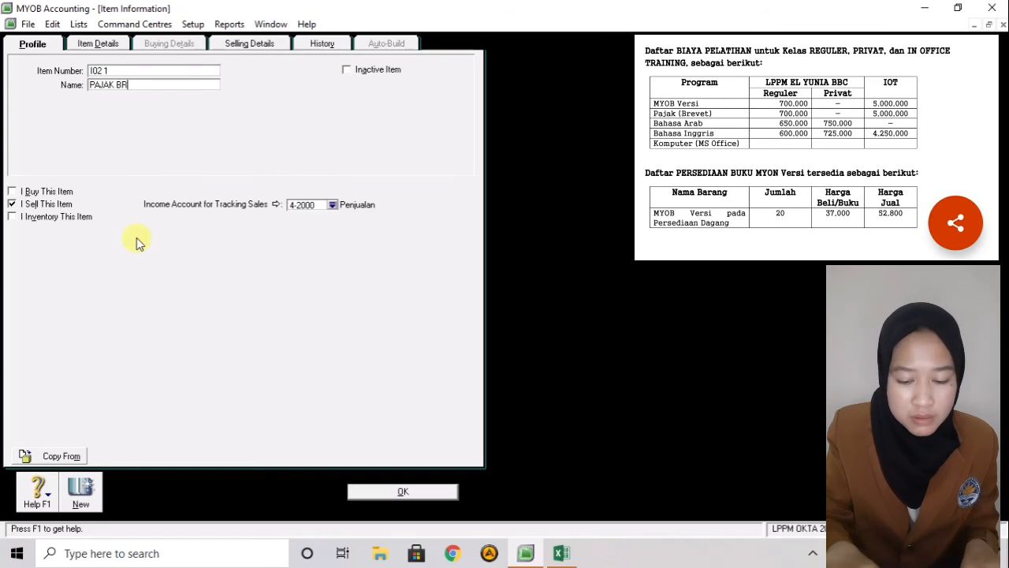
{"action": "type", "text": "EVET (IOT"}
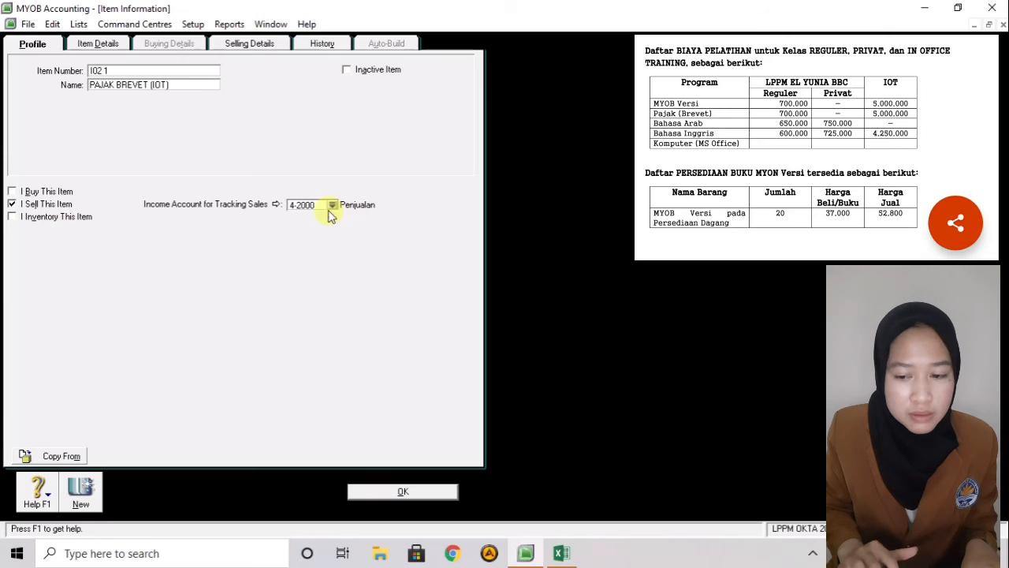
{"action": "left_click", "coordinate": [233, 44]}
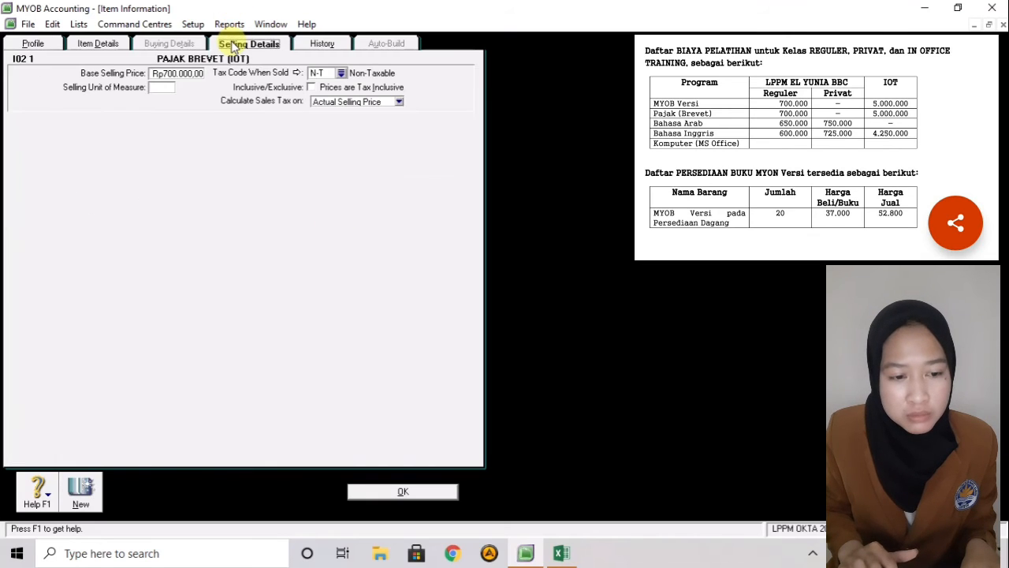
{"action": "left_click", "coordinate": [156, 73]}
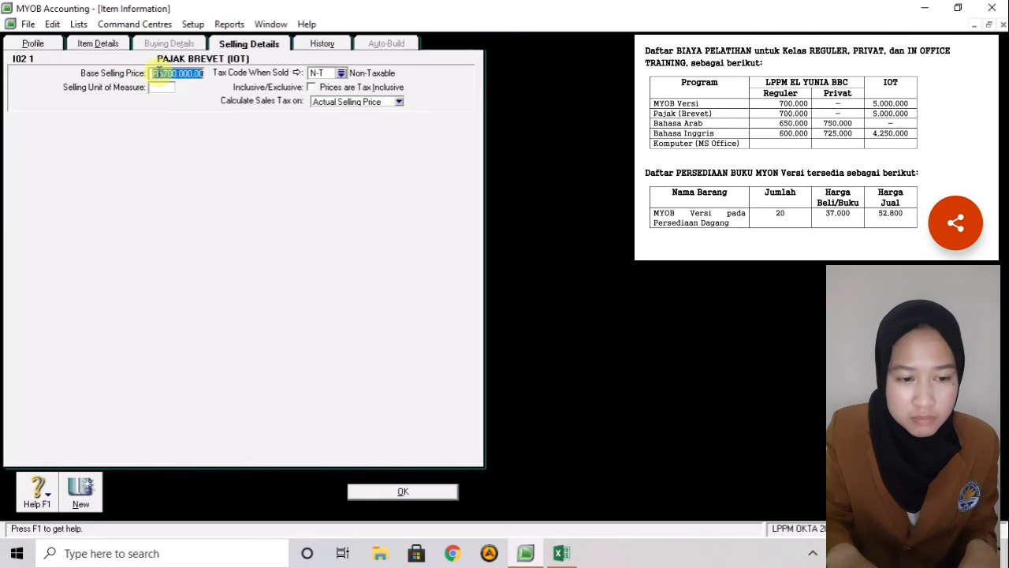
{"action": "key", "text": "BackSpace"}
{"action": "type", "text": "50"}
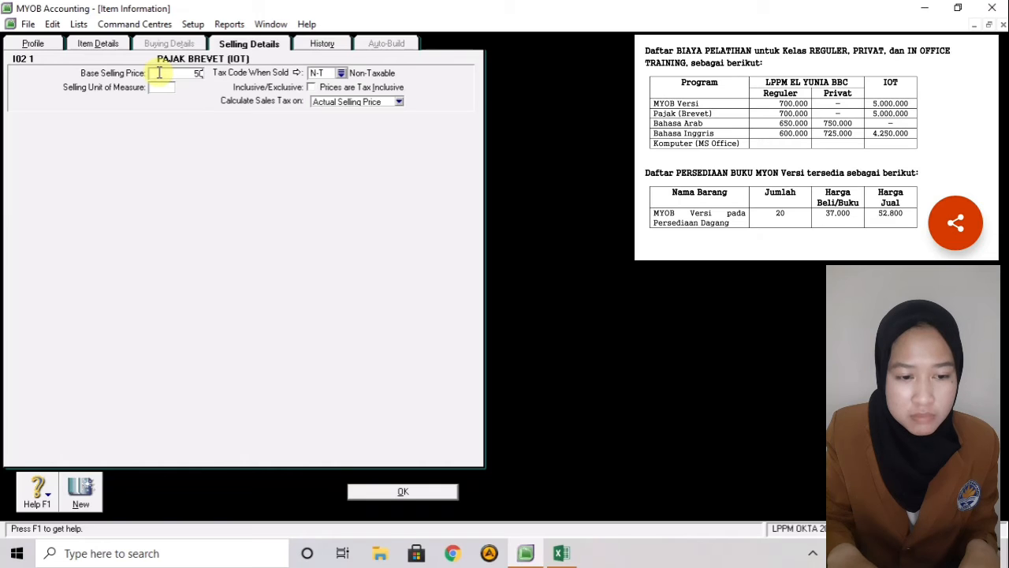
{"action": "type", "text": "0000"}
{"action": "left_click", "coordinate": [159, 73]}
{"action": "type", "text": "0000"}
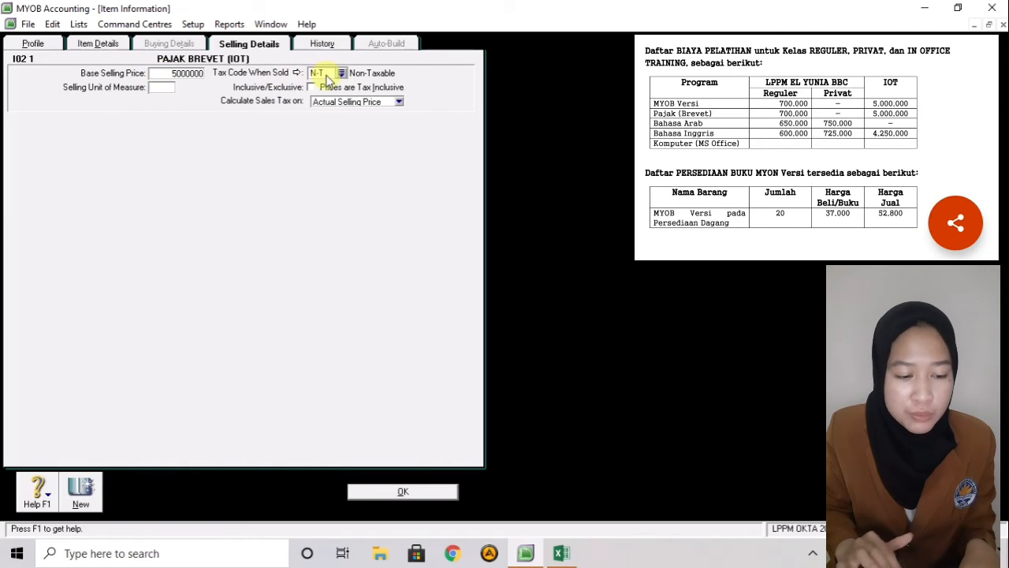
{"action": "left_click", "coordinate": [87, 487]}
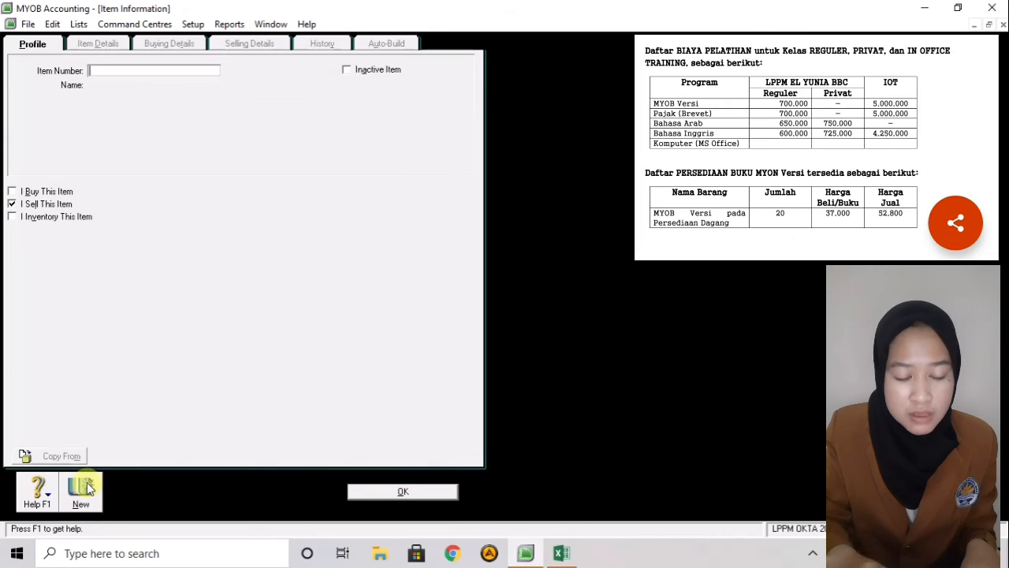
- Enter item number I03 with the name BAHASA ARAB (REG)
{"action": "type", "text": "10"}
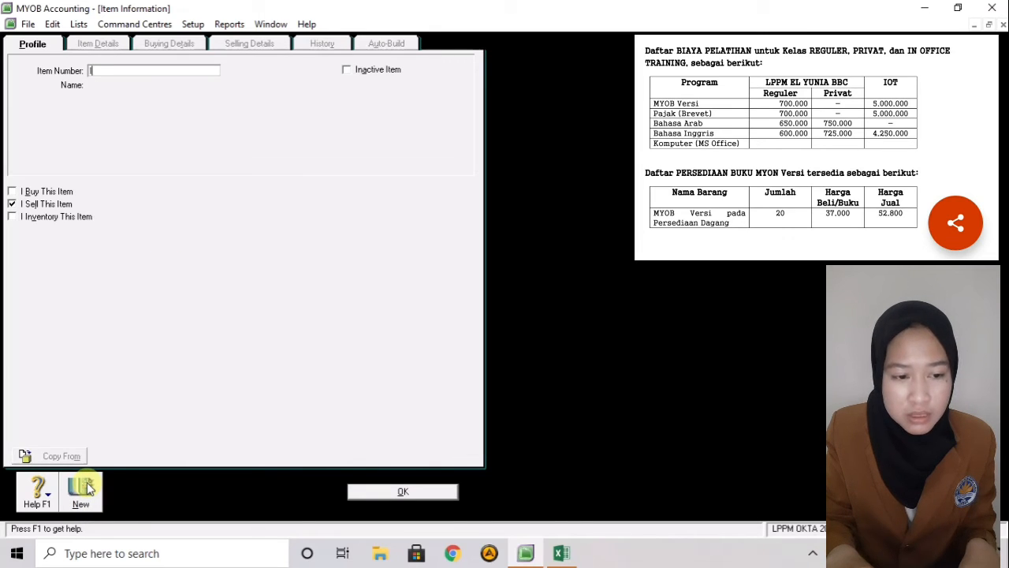
{"action": "type", "text": "3"}
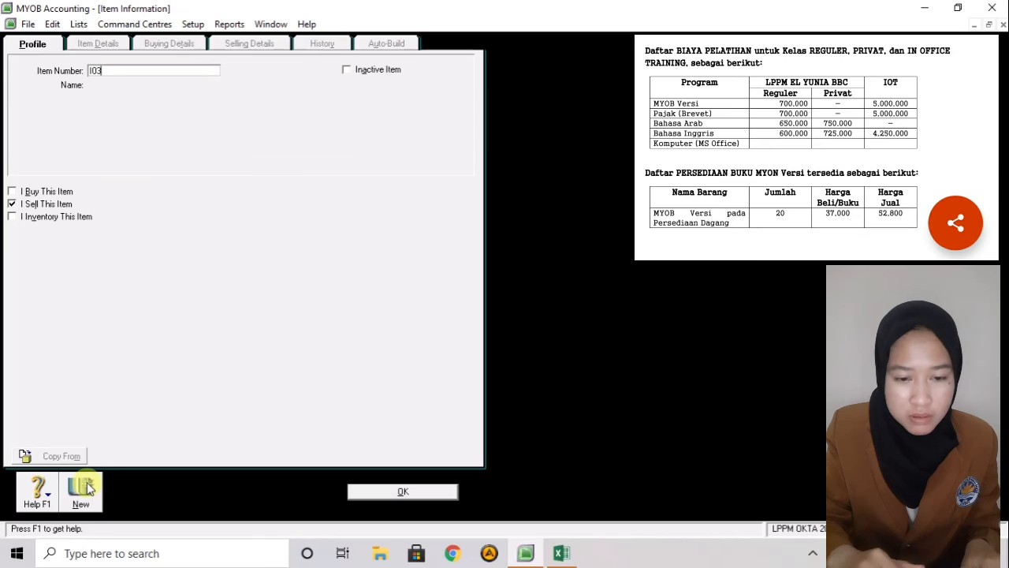
{"action": "key", "text": "Tab"}
{"action": "type", "text": "BAHAS"}
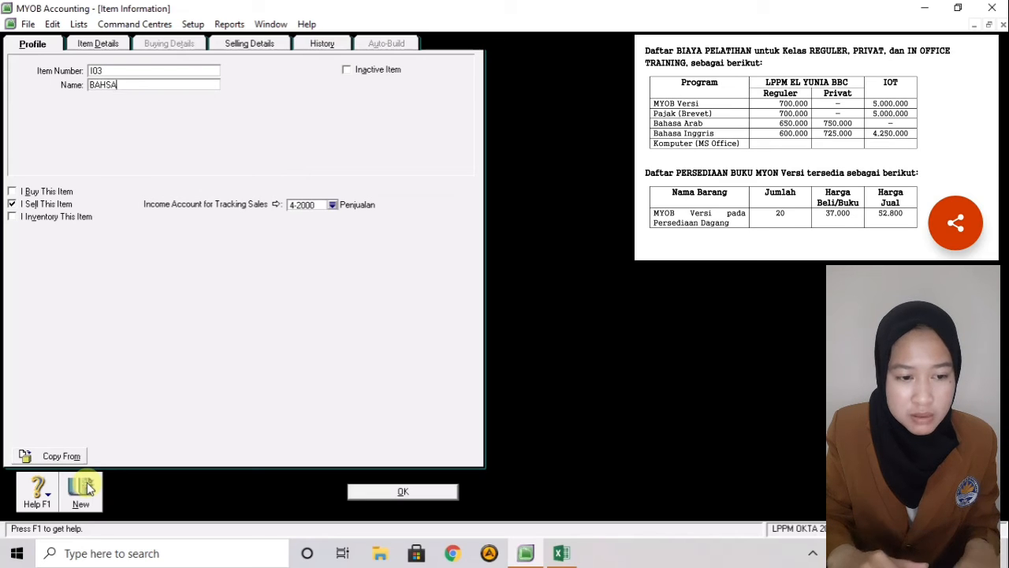
{"action": "type", "text": "A ARAB"}
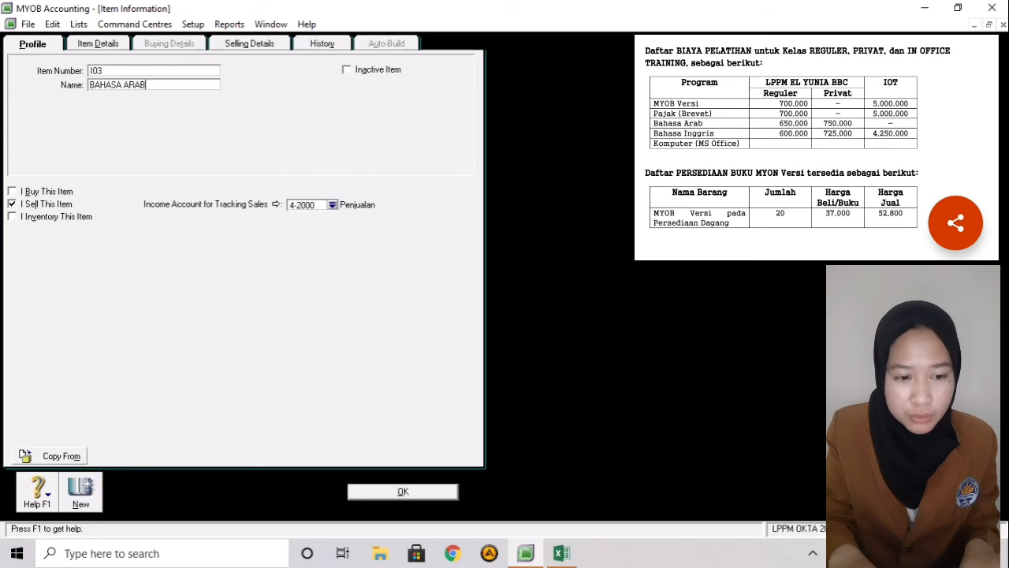
{"action": "type", "text": " (REG"}
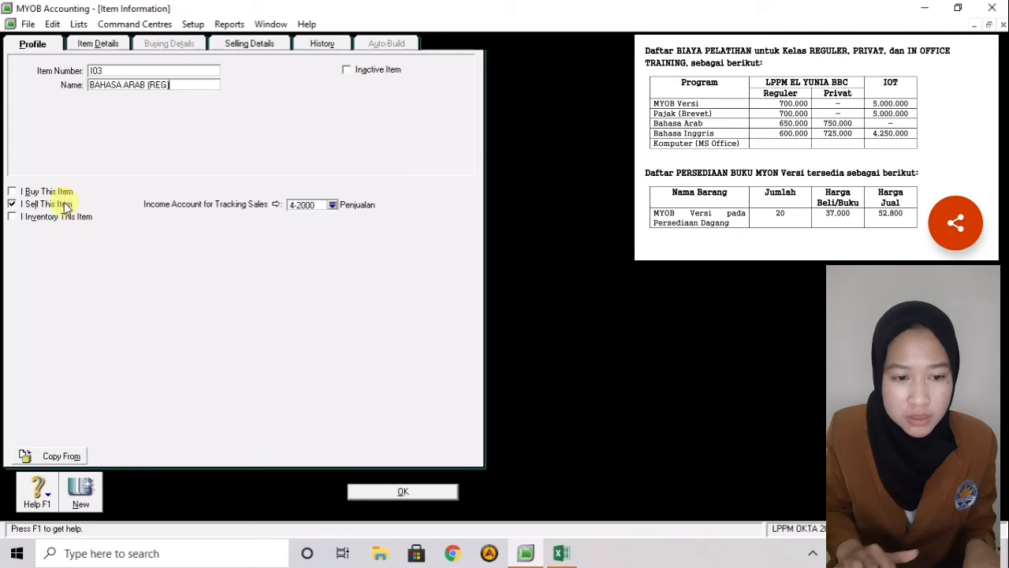
- Set the base selling price to Rp650.000,00 with the Non-Taxable (N-T) tax code
{"action": "left_click", "coordinate": [251, 43]}
{"action": "left_click", "coordinate": [198, 72]}
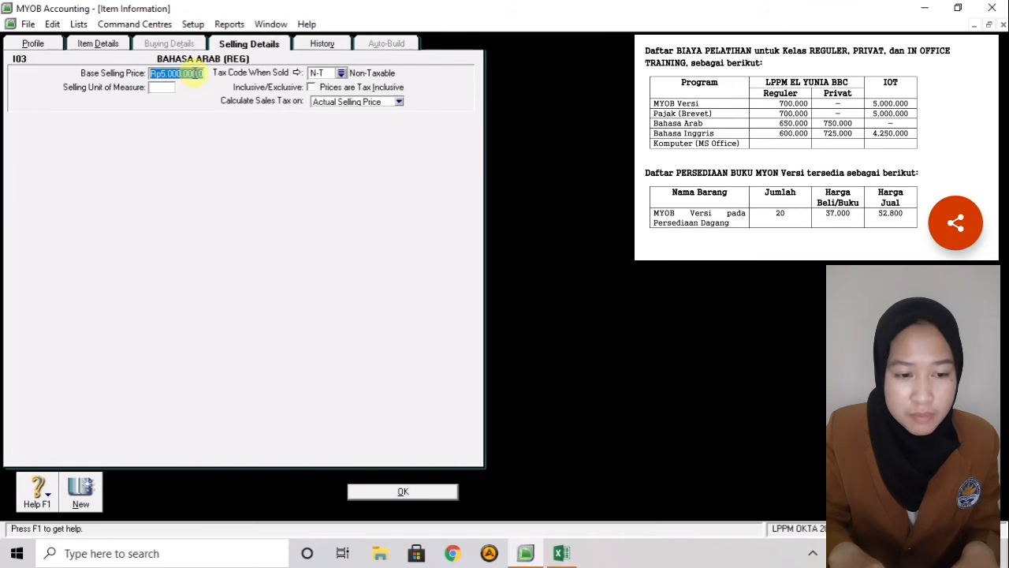
{"action": "key", "text": "BackSpace"}
{"action": "type", "text": "65"}
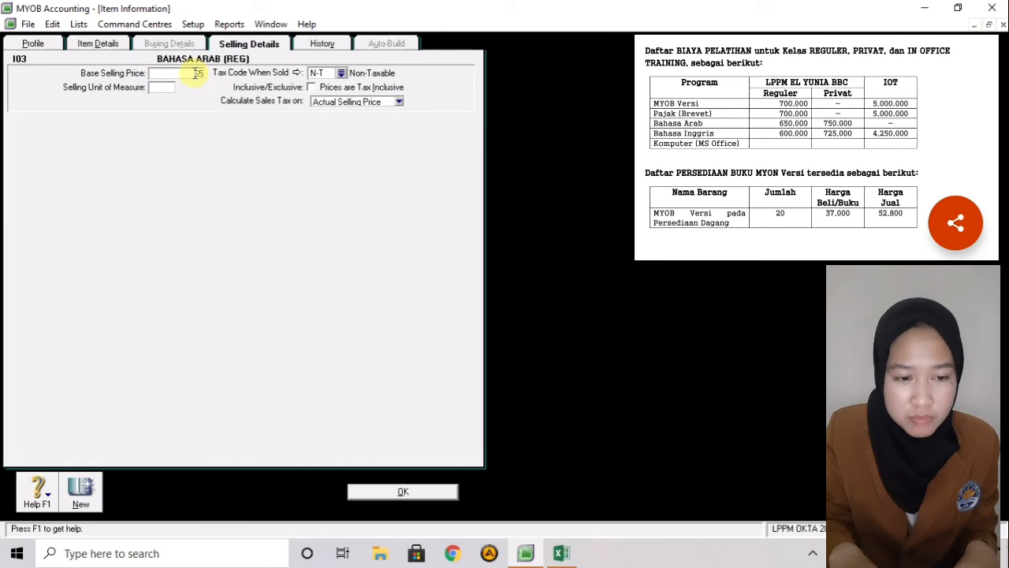
{"action": "type", "text": "0000"}
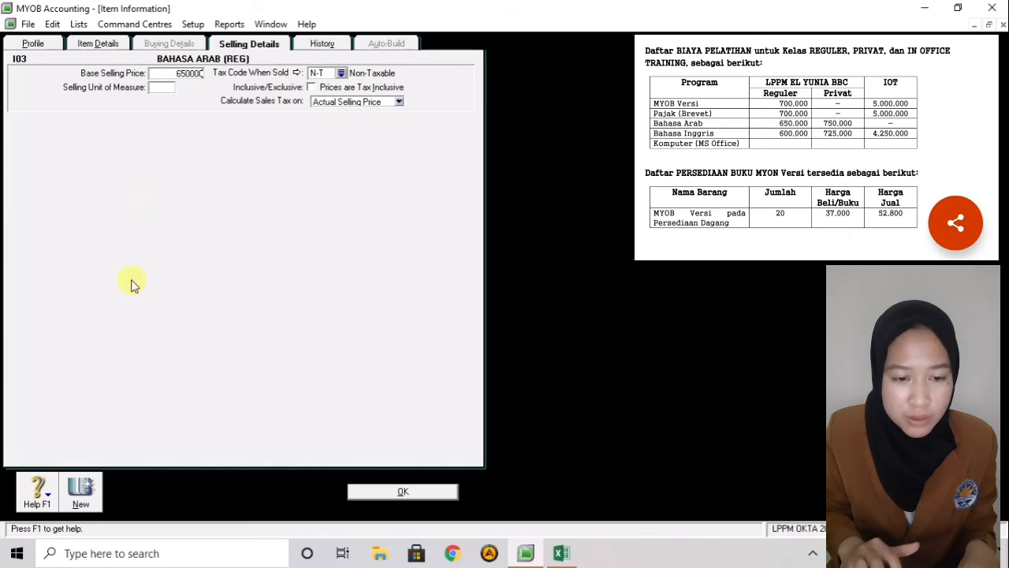
{"action": "left_click", "coordinate": [341, 73]}
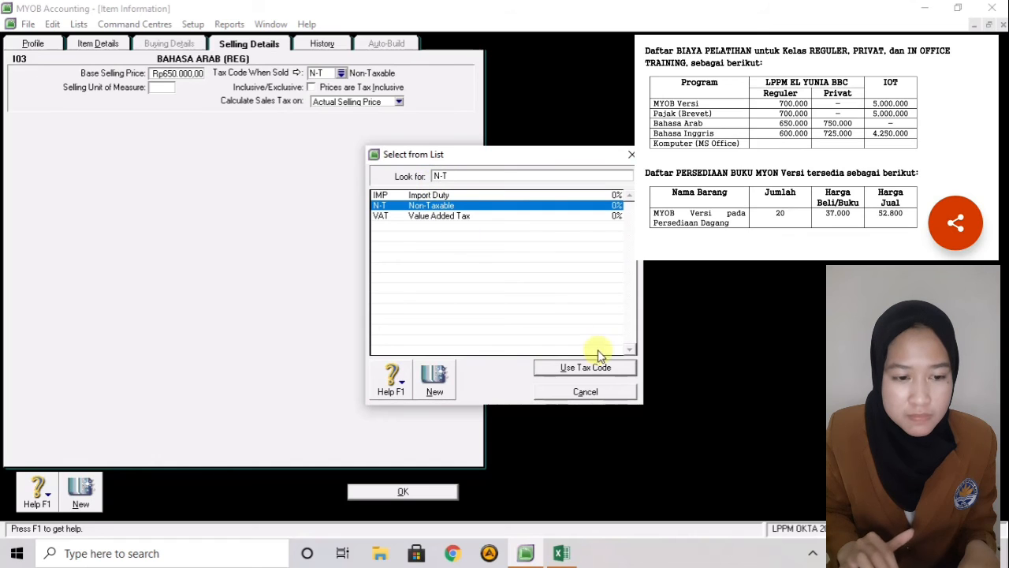
{"action": "left_click", "coordinate": [543, 367]}
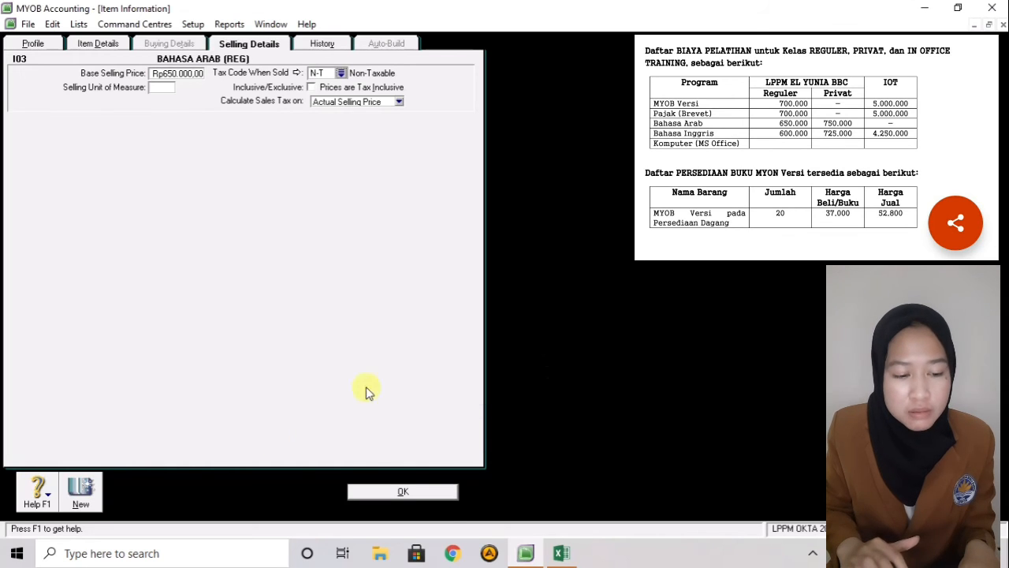
- Save item I03 and create item I03 1 named BAHASA ARAB (PRIVAT)
{"action": "left_click", "coordinate": [93, 491]}
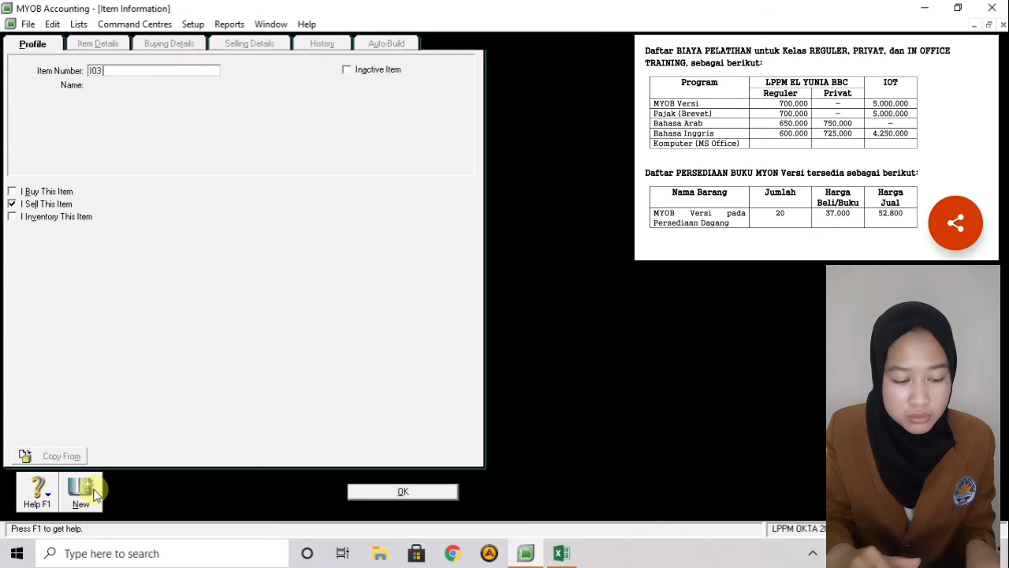
{"action": "type", "text": "I03 1"}
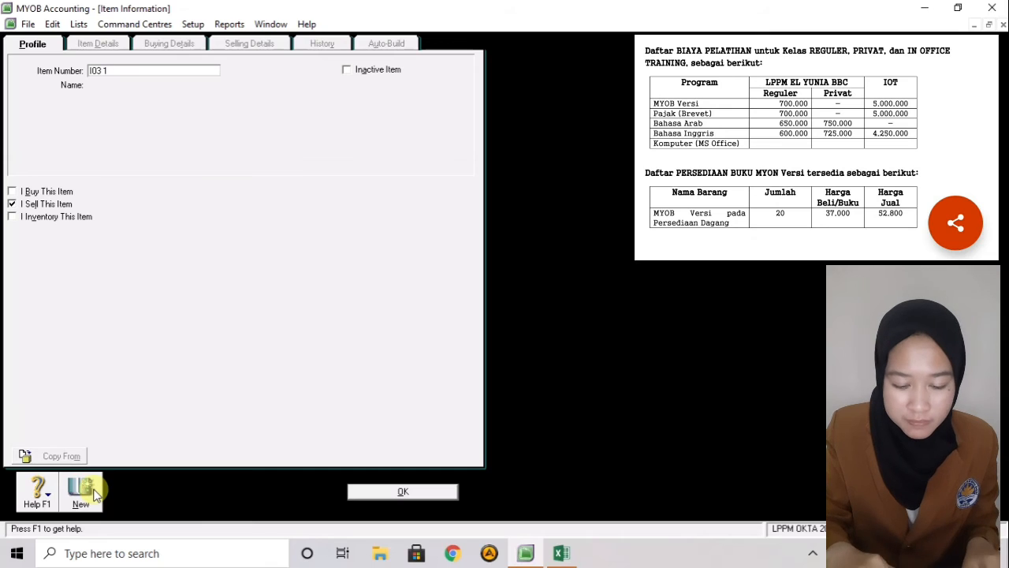
{"action": "key", "text": "Tab"}
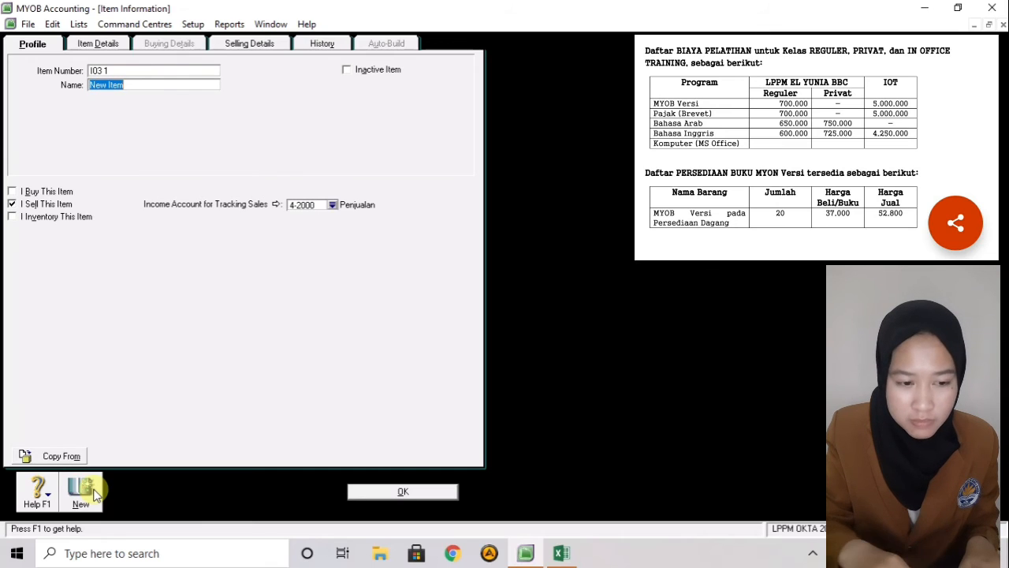
{"action": "type", "text": "BH"}
{"action": "key", "text": "BackSpace"}
{"action": "type", "text": "AHAS"}
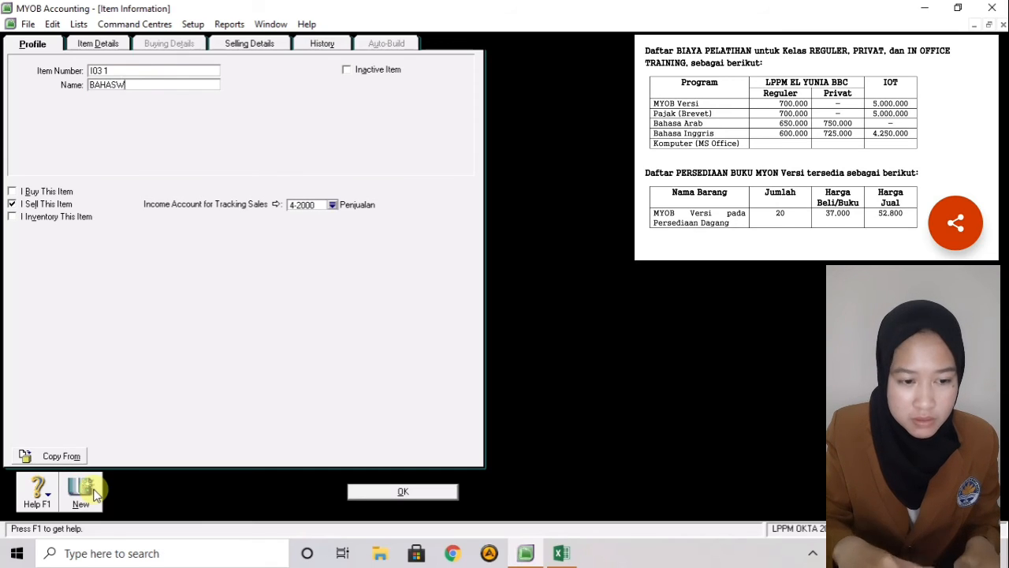
{"action": "type", "text": "A ARAB "}
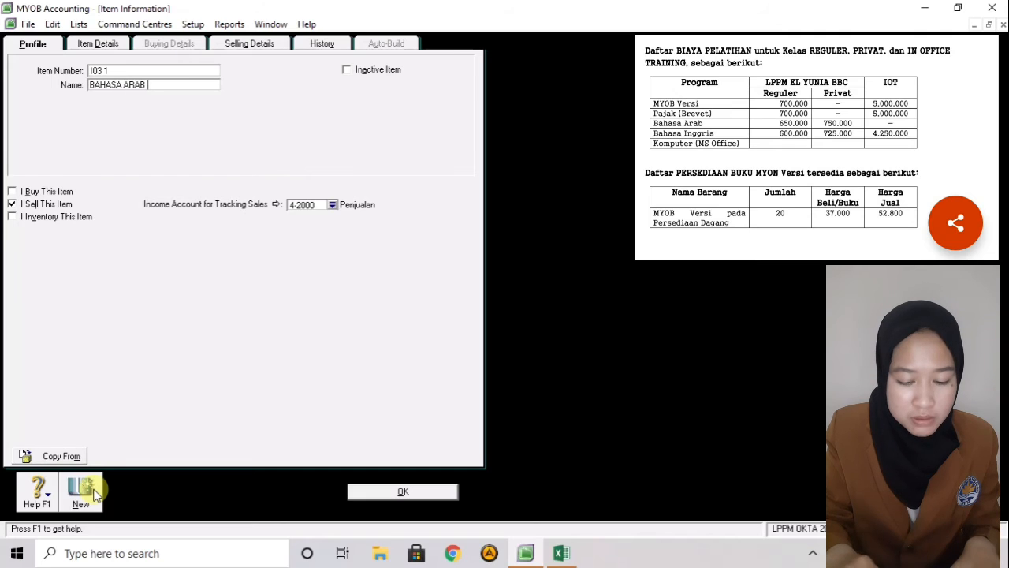
{"action": "type", "text": "(PR"}
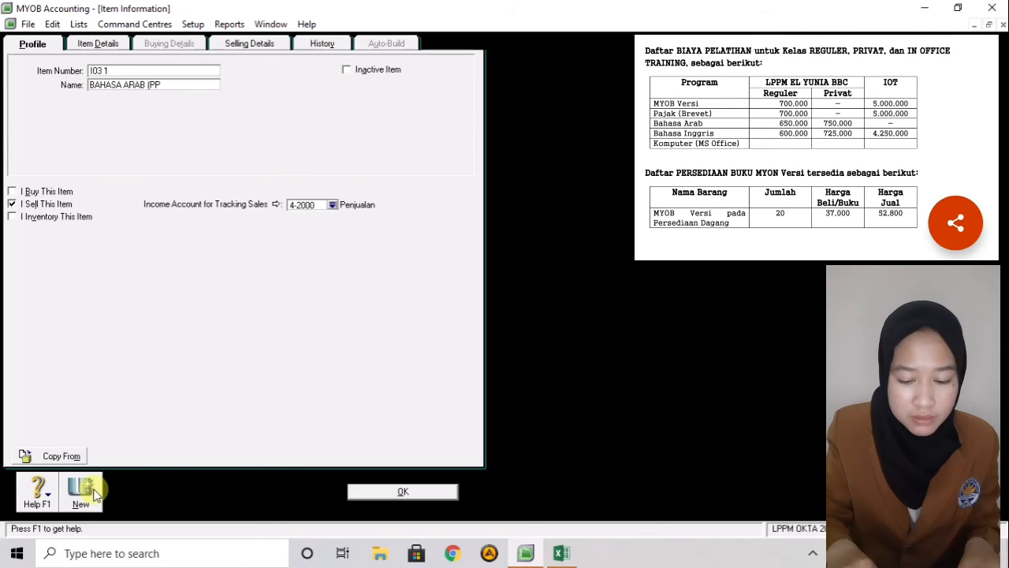
{"action": "type", "text": "IVAT)"}
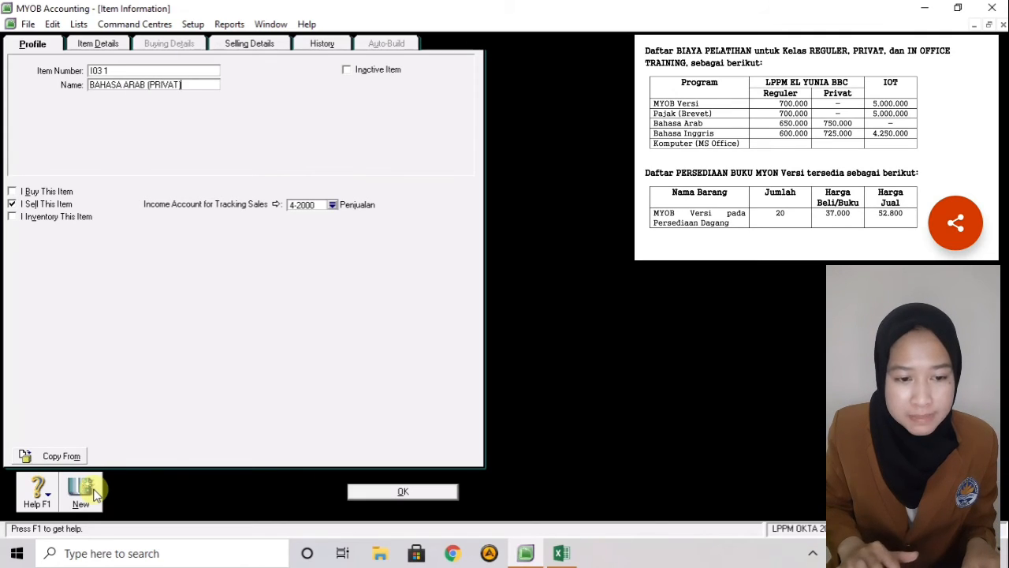
- Give I03 1 a Rp750.000,00 base selling price with tax code N-T, then save it and start a new item
{"action": "left_click", "coordinate": [272, 49]}
{"action": "left_click", "coordinate": [181, 74]}
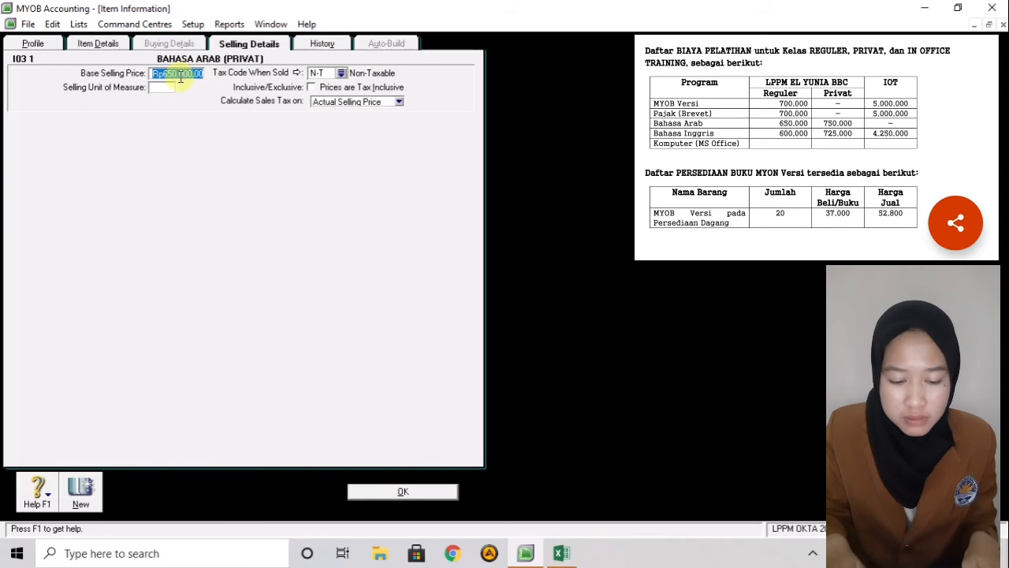
{"action": "key", "text": "BackSpace"}
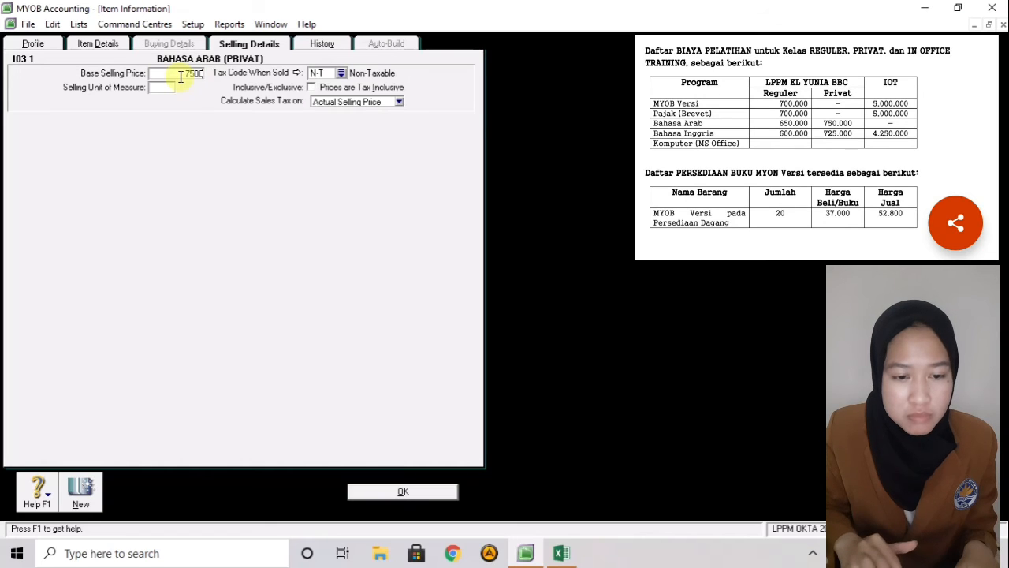
{"action": "left_click", "coordinate": [341, 73]}
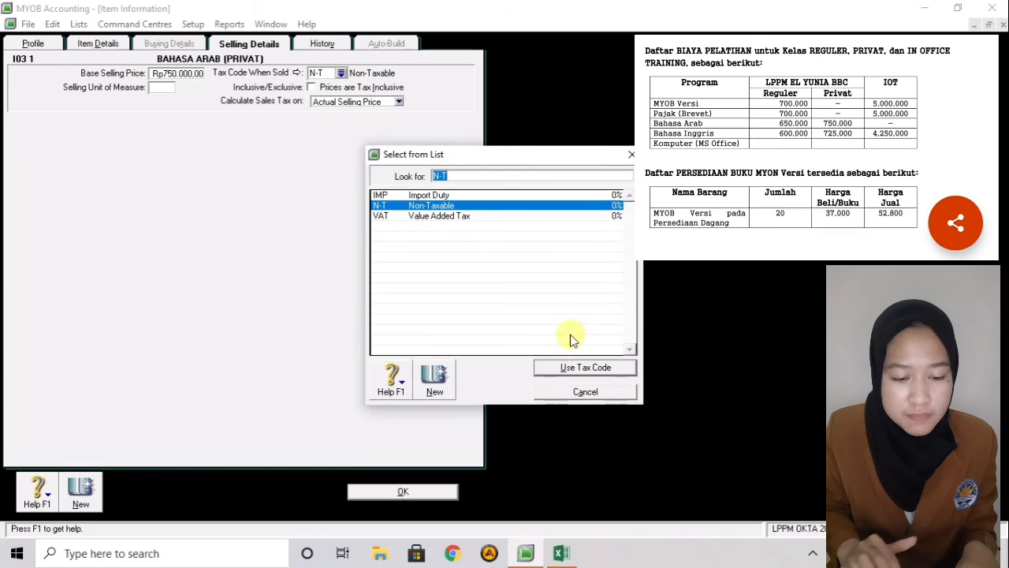
{"action": "left_click", "coordinate": [561, 367]}
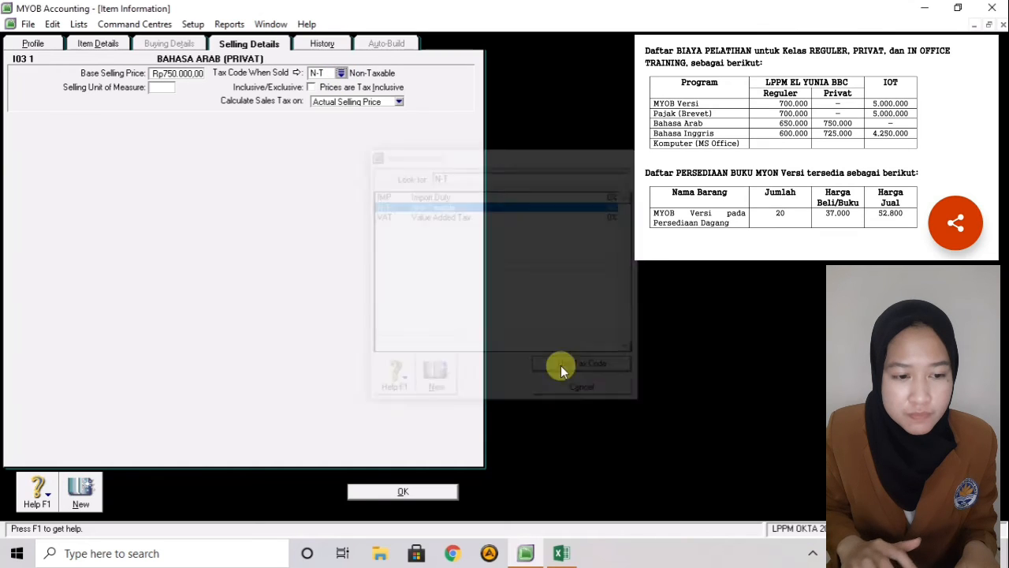
{"action": "left_click", "coordinate": [72, 488]}
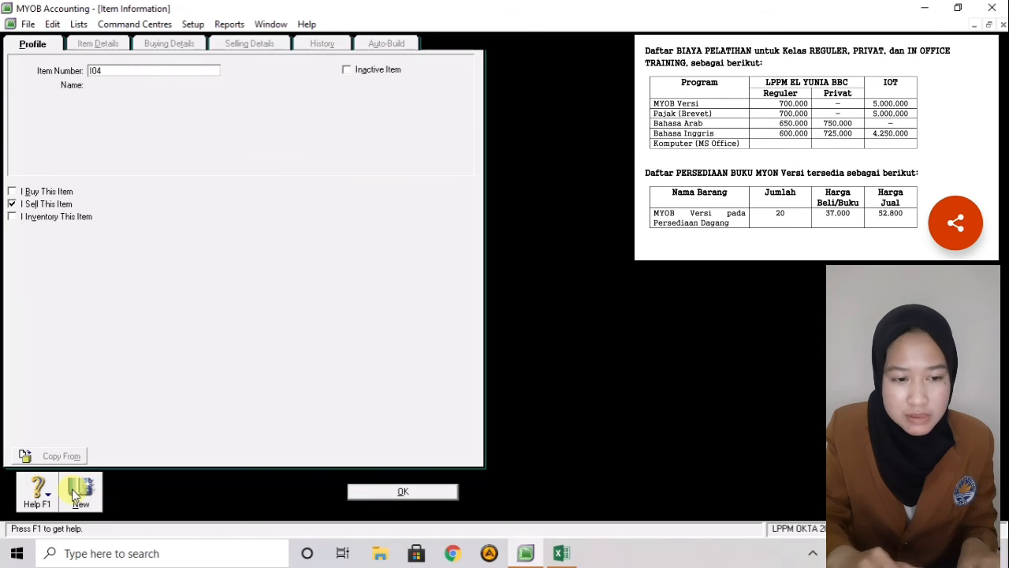
- Name item I04 BAHASA INGGRIS (REG)
{"action": "key", "text": "Tab"}
{"action": "type", "text": "BHASA"}
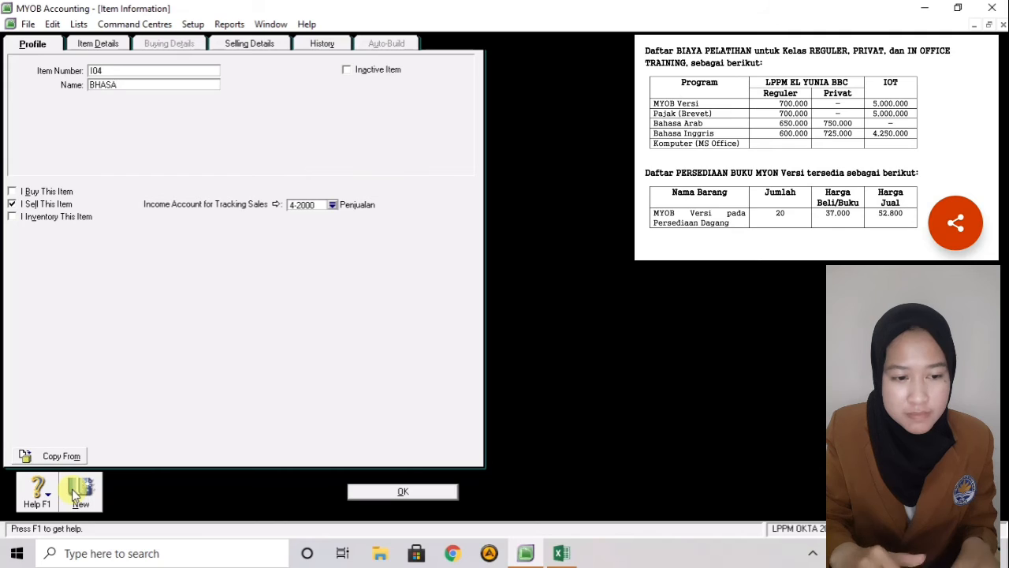
{"action": "key", "text": "BackSpace"}
{"action": "key", "text": "BackSpace"}
{"action": "key", "text": "BackSpace"}
{"action": "key", "text": "BackSpace"}
{"action": "type", "text": "AHASA"}
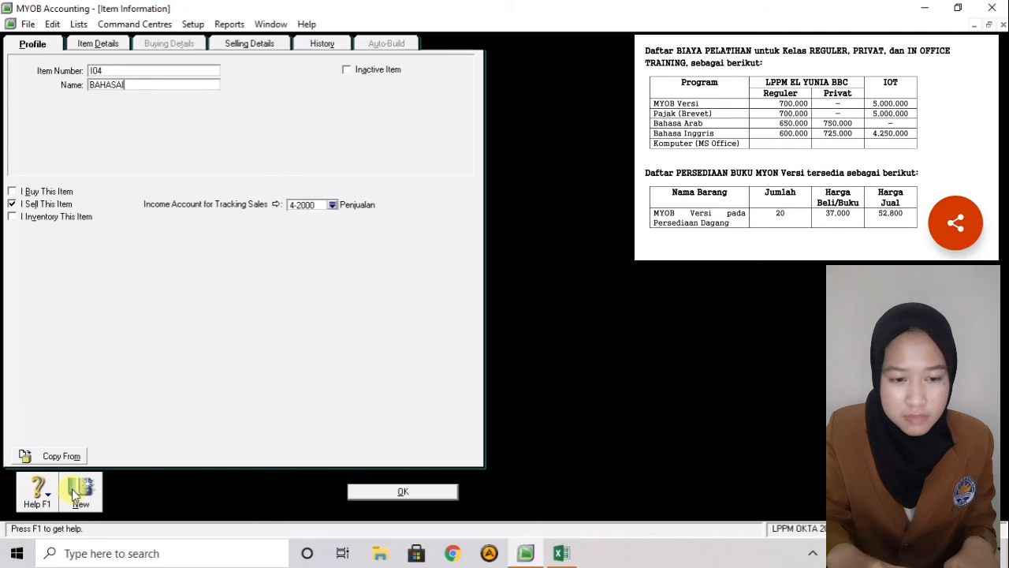
{"action": "type", "text": " INGGR"}
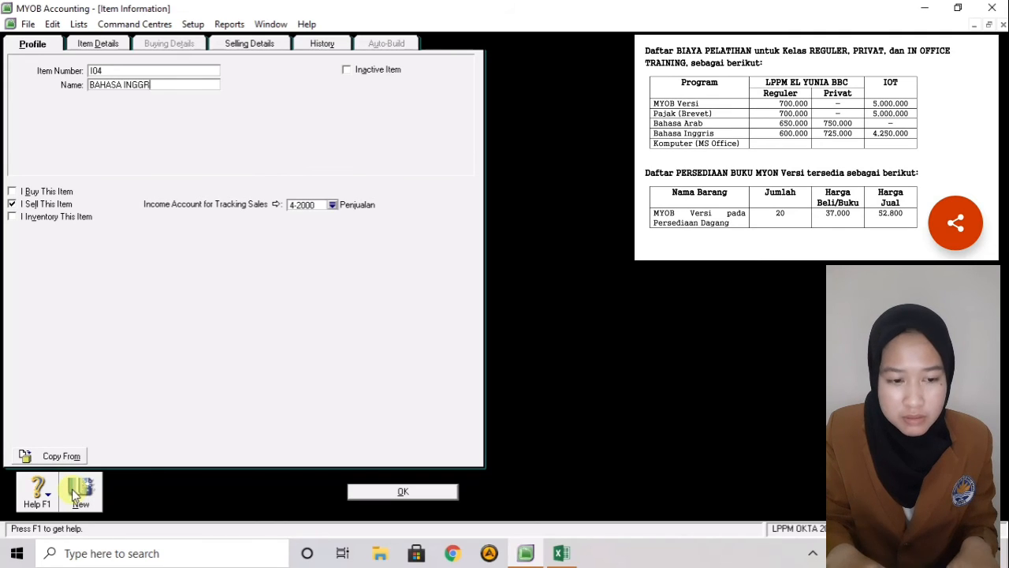
{"action": "type", "text": "IS"}
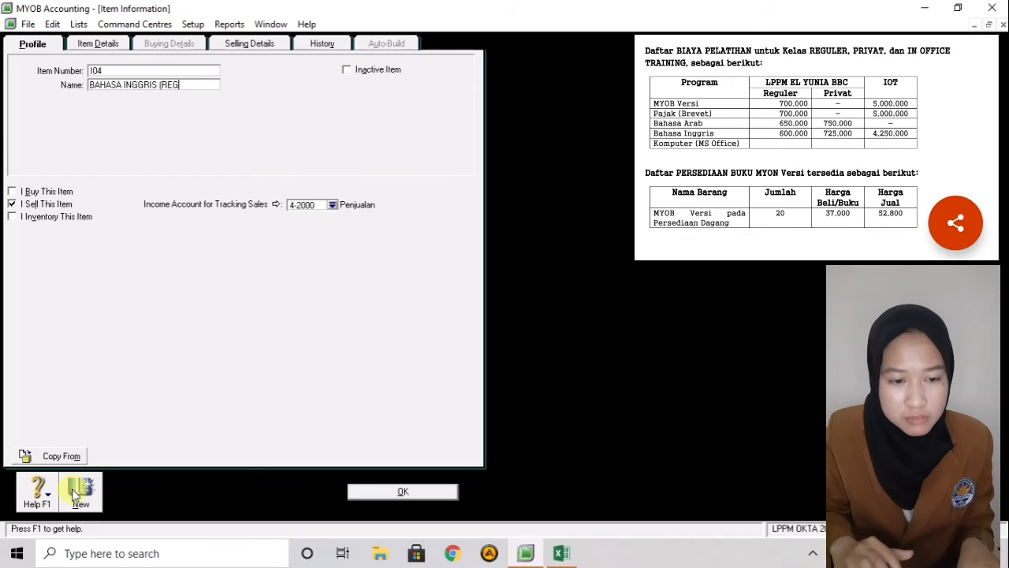
{"action": "type", "text": " (REG)"}
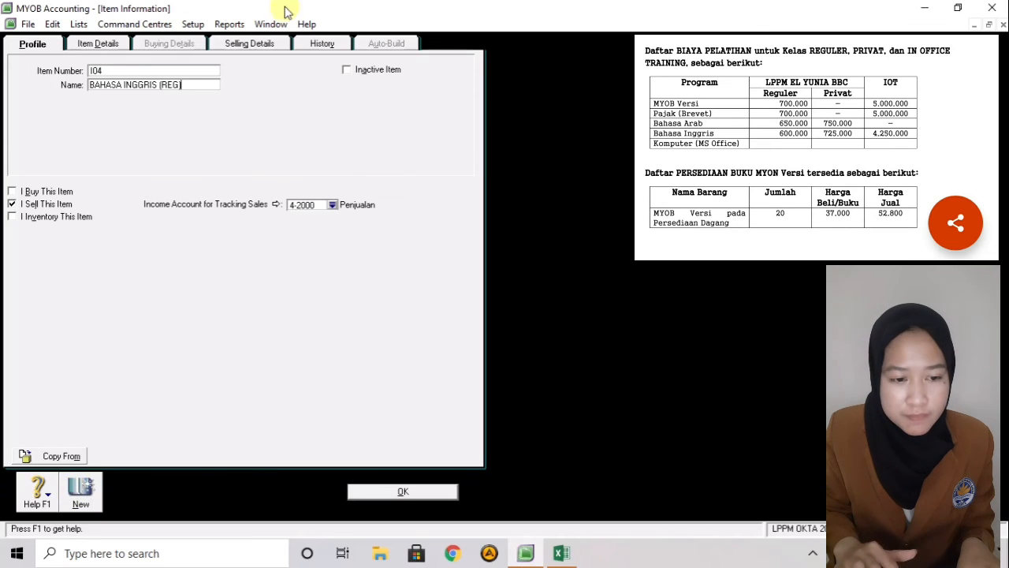
- Replace I04's base selling price with 600000, then save it and start a new item
{"action": "left_click", "coordinate": [250, 43]}
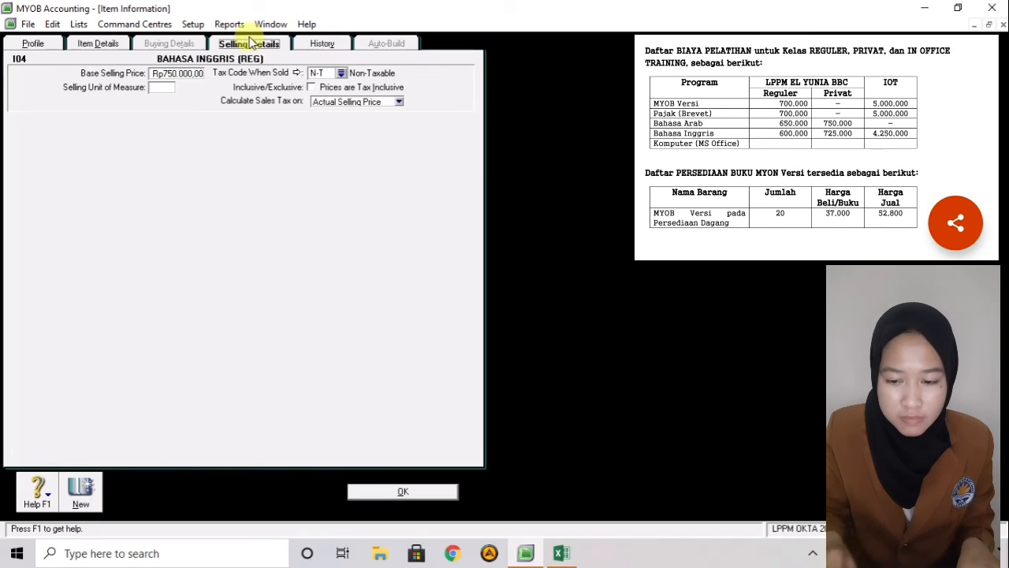
{"action": "left_click", "coordinate": [174, 73]}
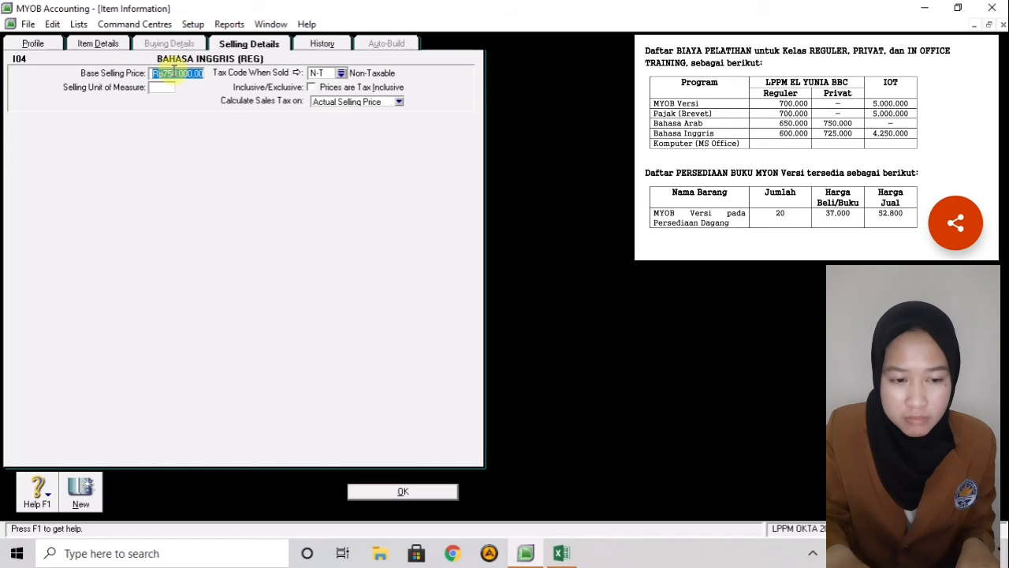
{"action": "key", "text": "BackSpace"}
{"action": "type", "text": "60"}
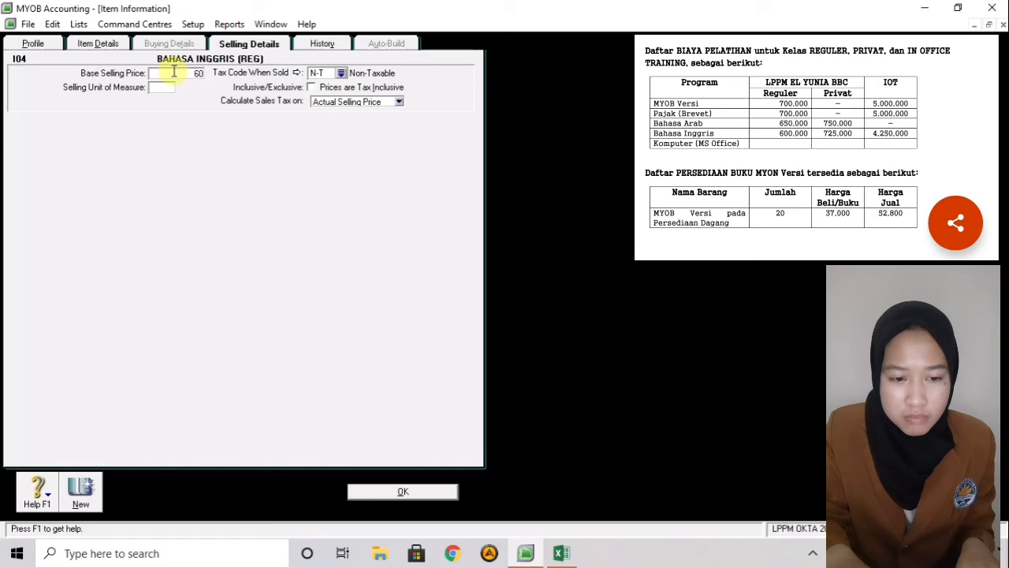
{"action": "type", "text": "0000"}
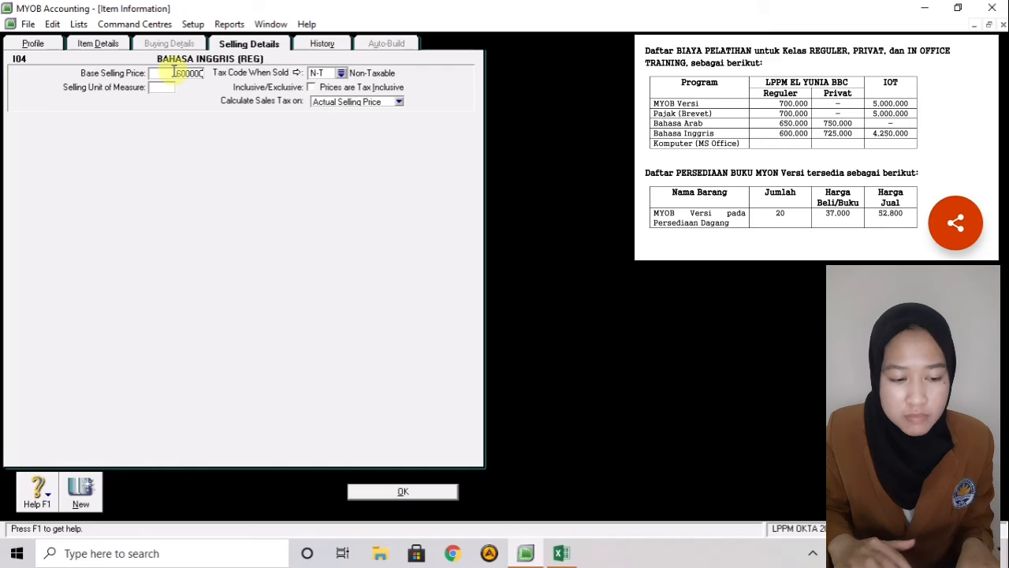
{"action": "left_click", "coordinate": [85, 486]}
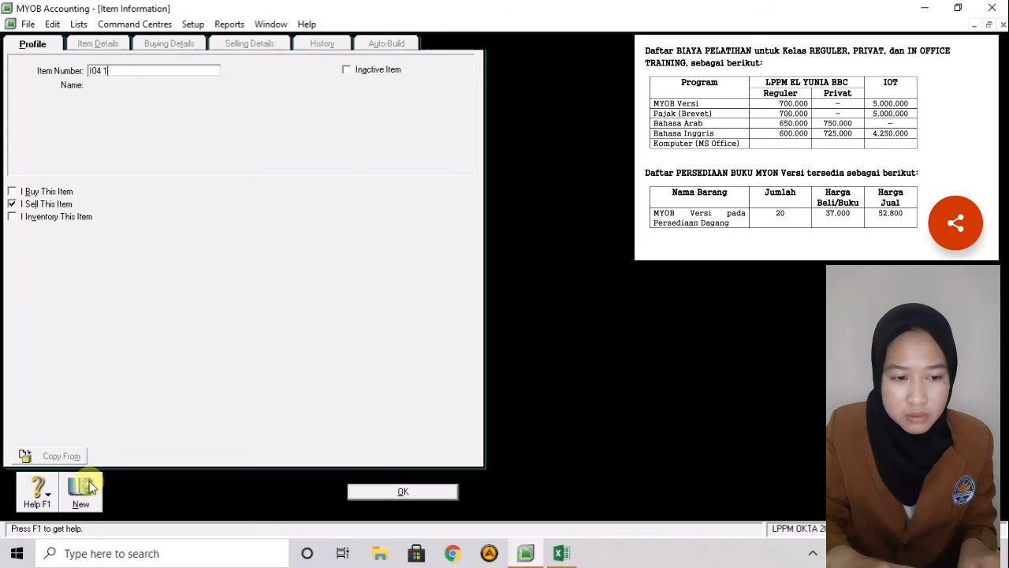
- Name the new item I04 1 BAHASA INGGRIS (PRIVAT)
{"action": "key", "text": "Tab"}
{"action": "type", "text": "BAHS"}
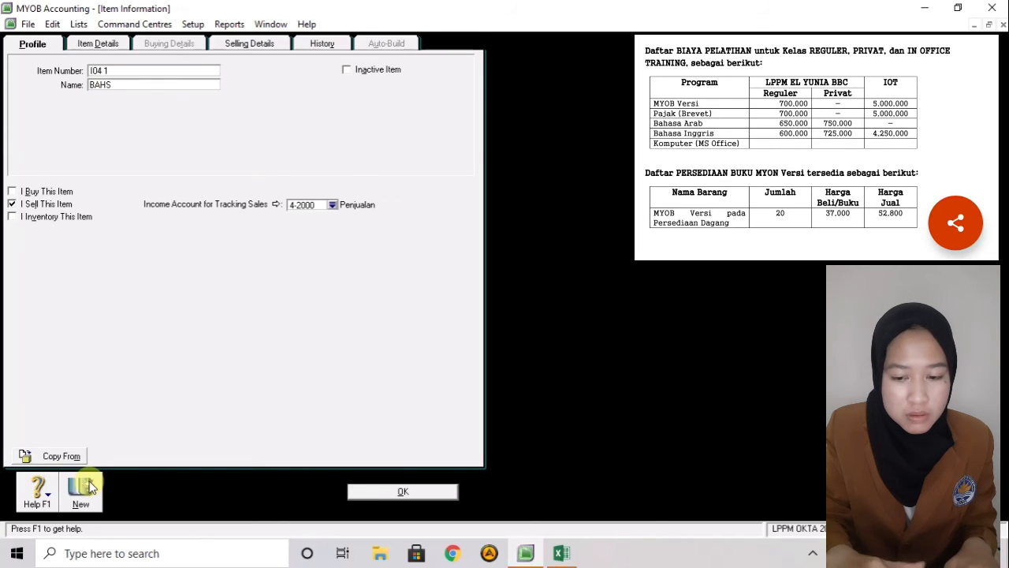
{"action": "key", "text": "BackSpace"}
{"action": "type", "text": "ASA "}
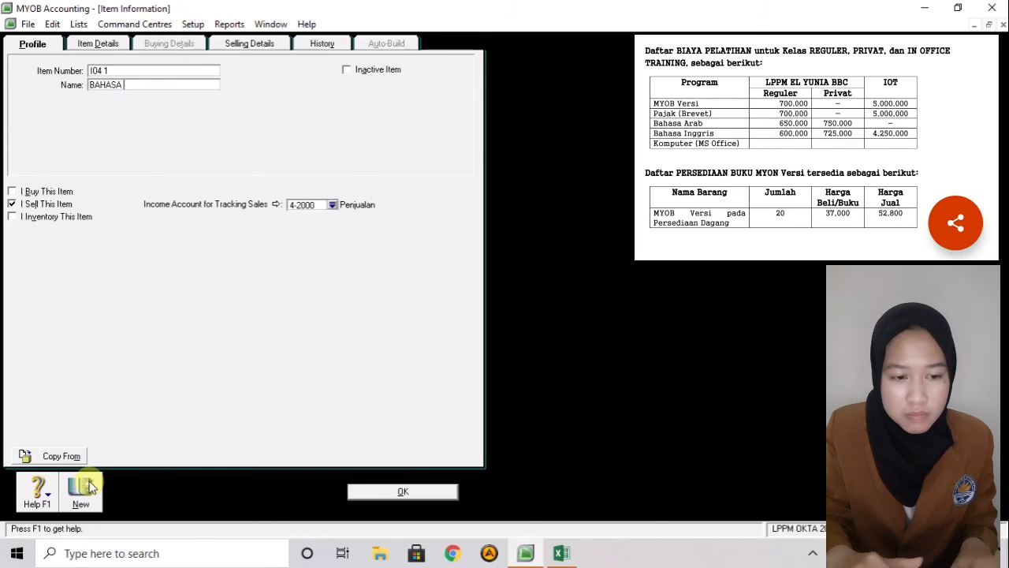
{"action": "type", "text": "INGGRIS "}
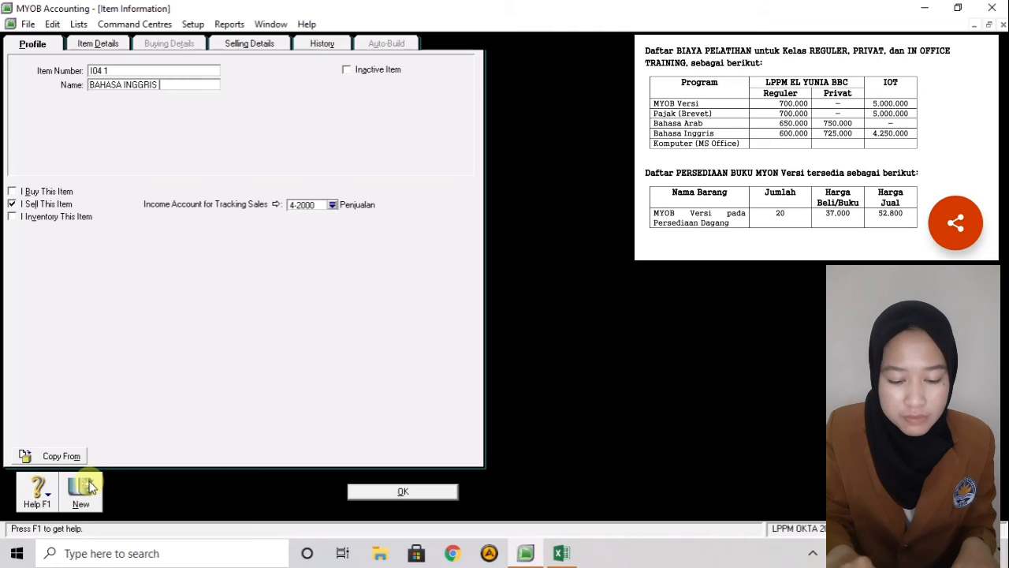
{"action": "type", "text": "("}
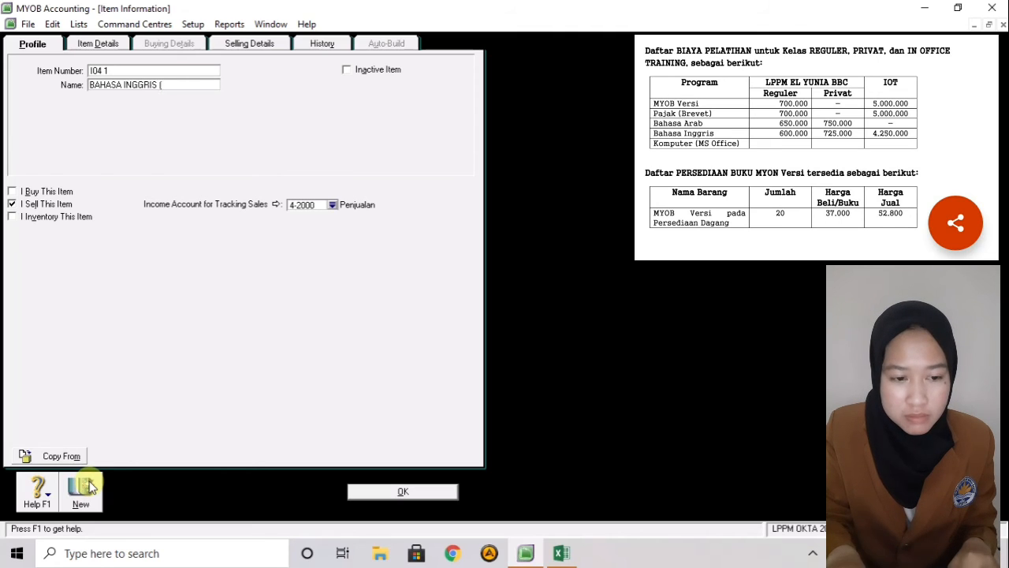
{"action": "type", "text": "PRIVAT)"}
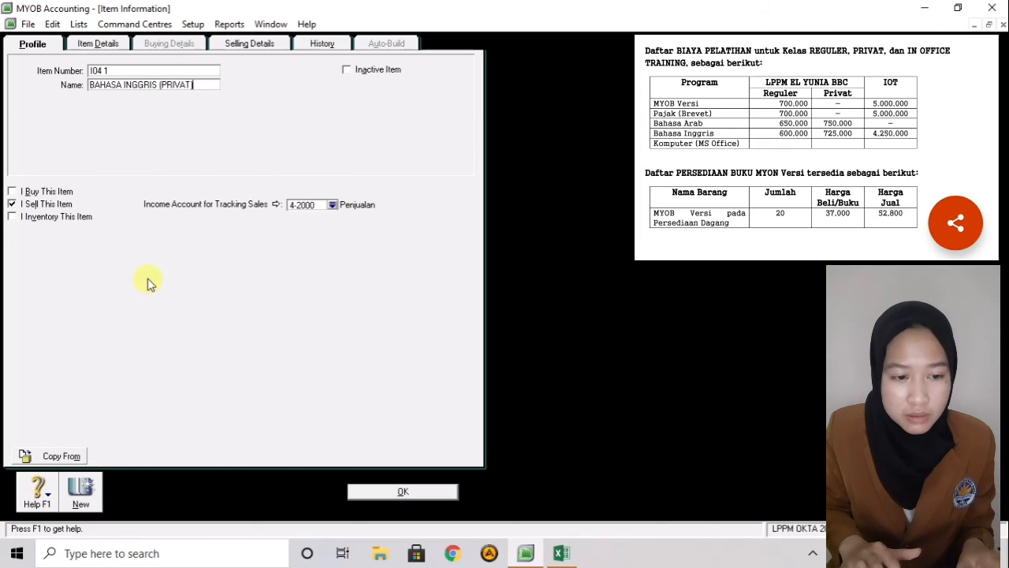
- Delete the base selling price carried over from the previous item
{"action": "left_click", "coordinate": [263, 44]}
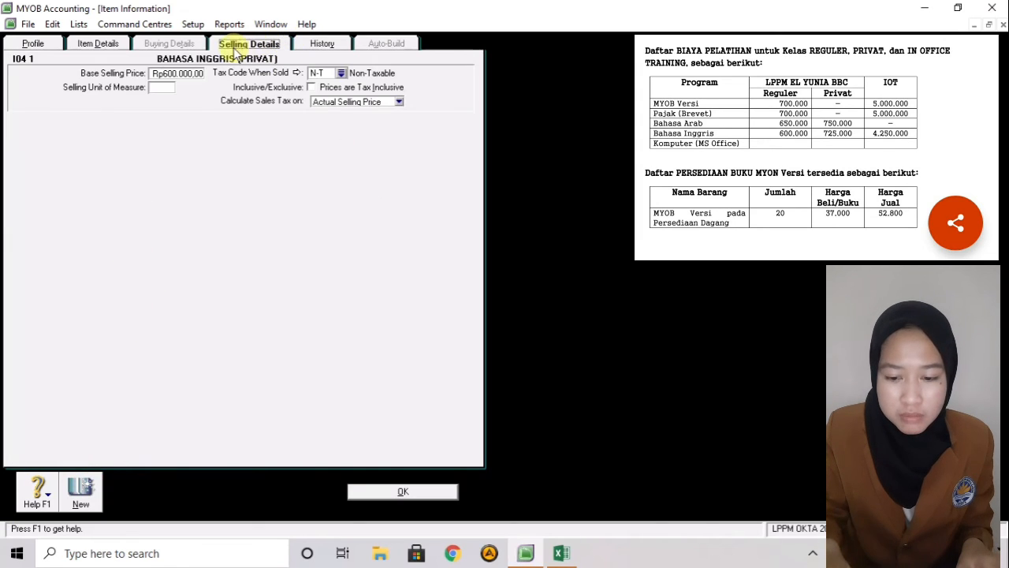
{"action": "left_click", "coordinate": [190, 75]}
{"action": "key", "text": "BackSpace"}
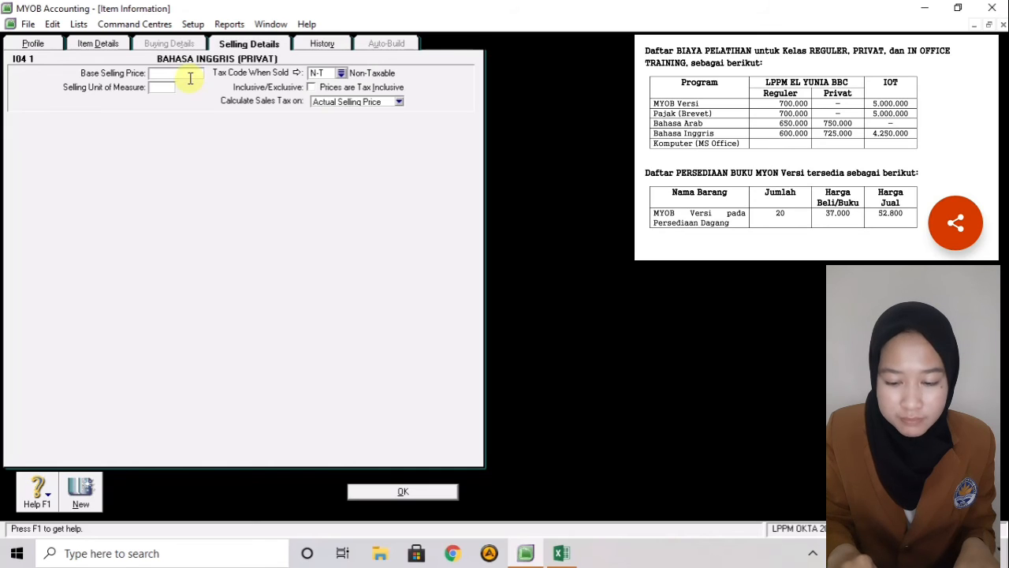
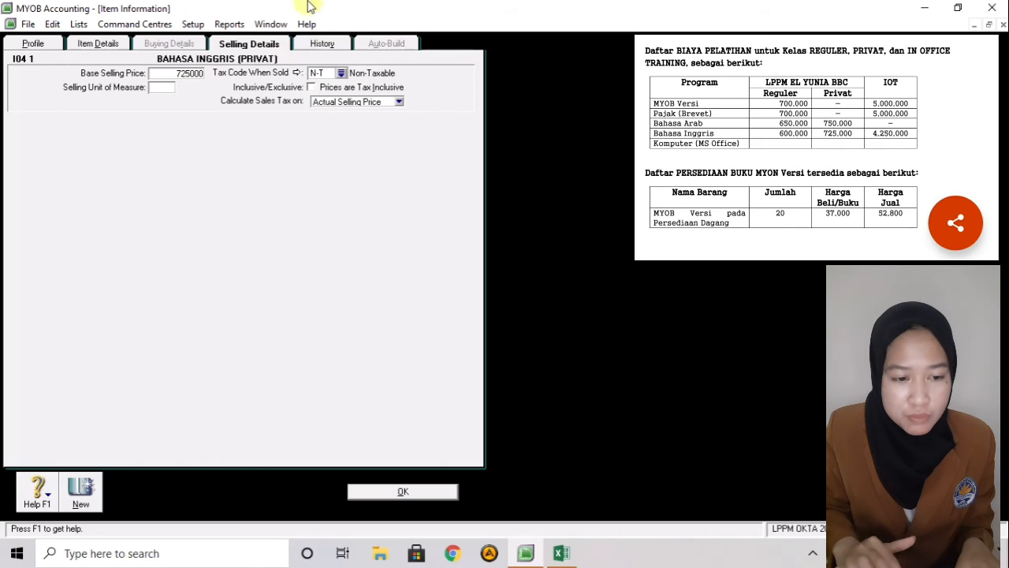
- Save item I04 1 BAHASA INGGRIS (PRIVAT) at 725000 and start a blank item
{"action": "left_click", "coordinate": [86, 485]}
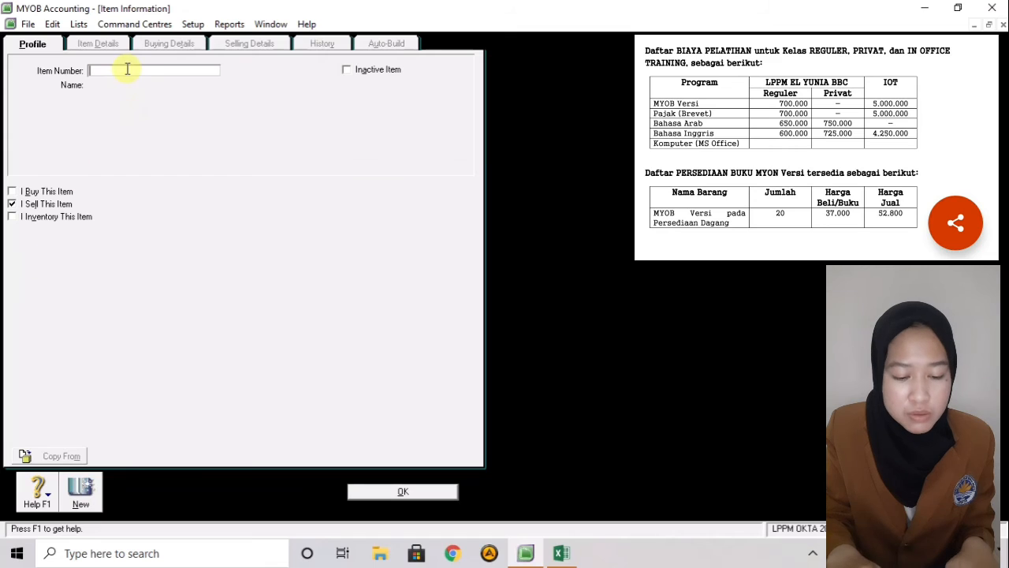
- Enter item number I04 2 with the name BAHASA INGGRIS (IOT)
{"action": "type", "text": "I04"}
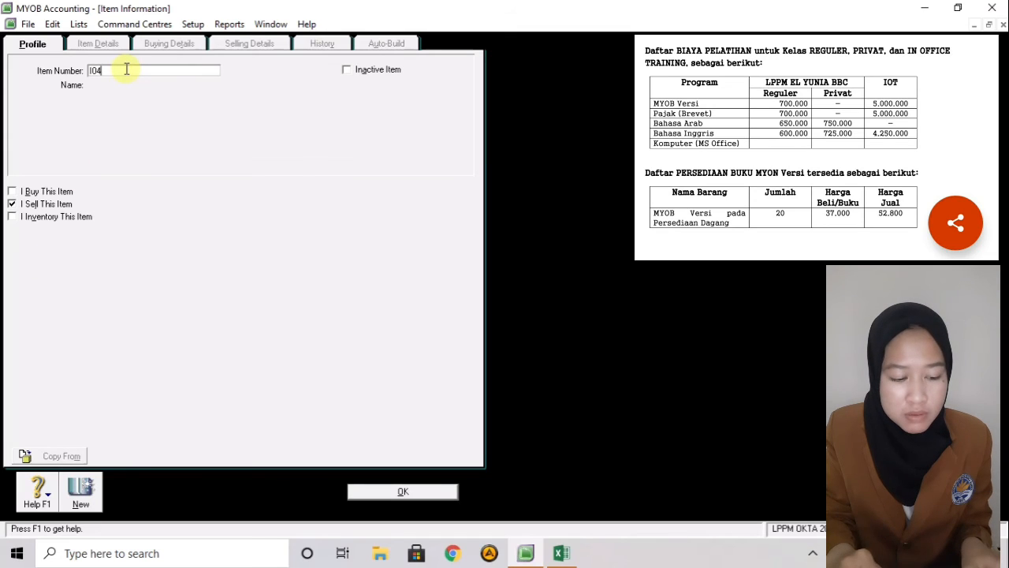
{"action": "type", "text": "1"}
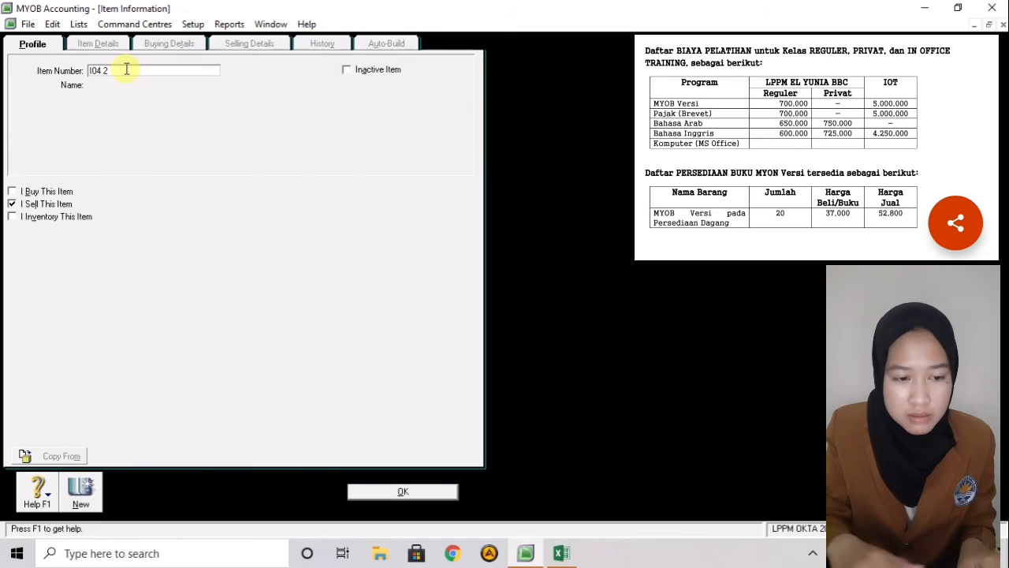
{"action": "key", "text": "Tab"}
{"action": "type", "text": "BAHA"}
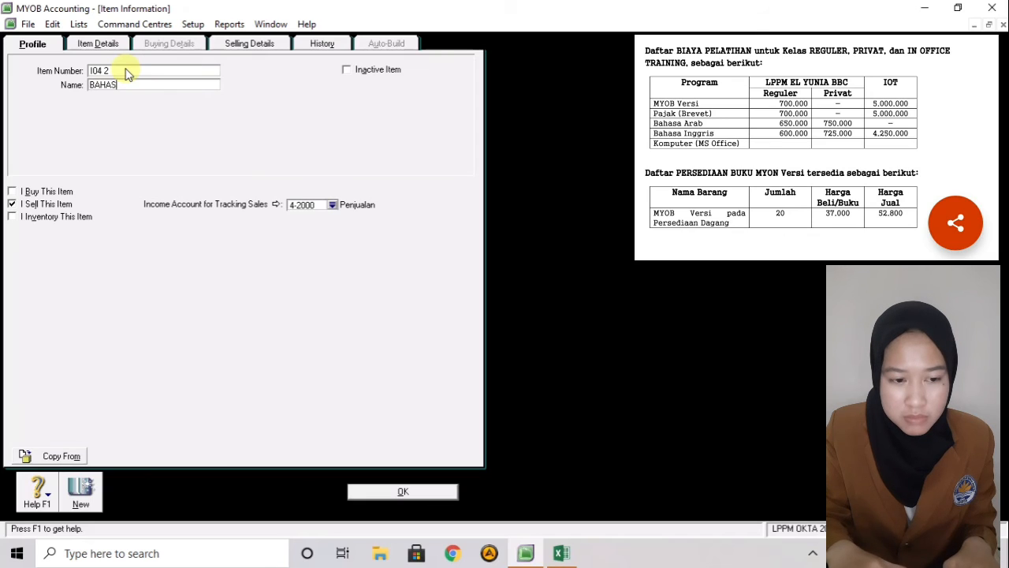
{"action": "type", "text": "SA INGGRI"}
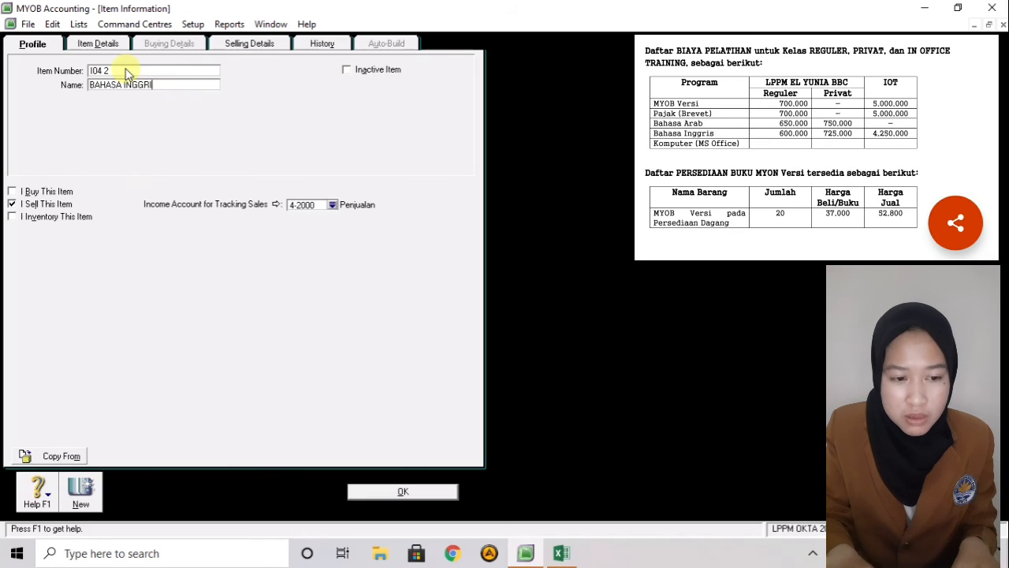
{"action": "type", "text": "S (IOT"}
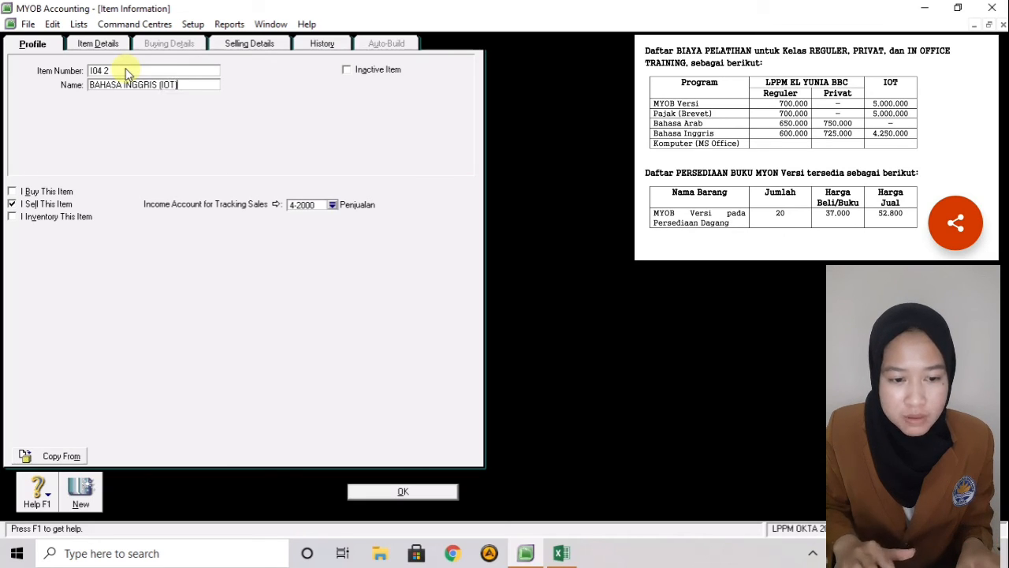
- Replace the base selling price with 4250000 and save the item
{"action": "left_click", "coordinate": [269, 44]}
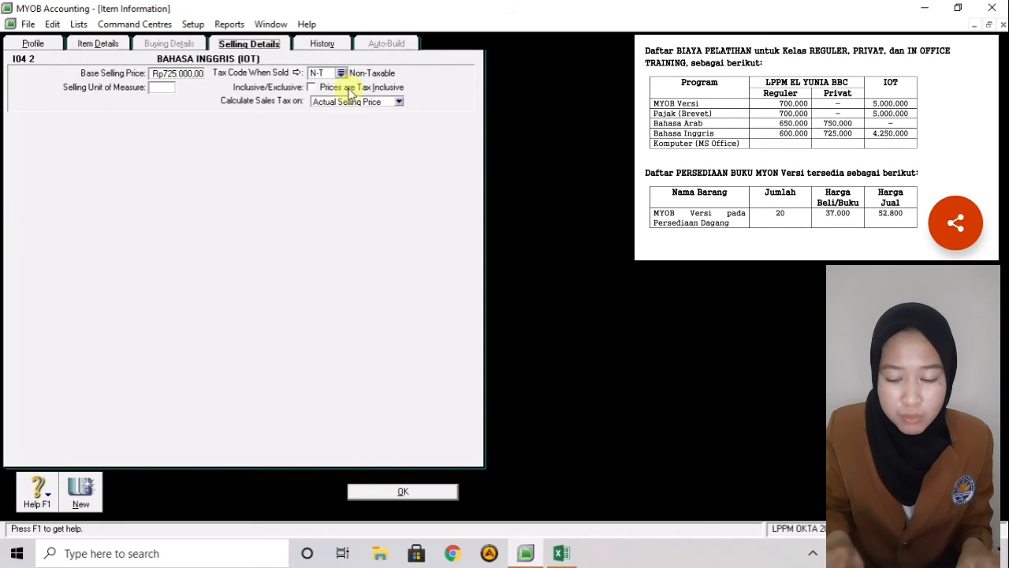
{"action": "left_click", "coordinate": [185, 74]}
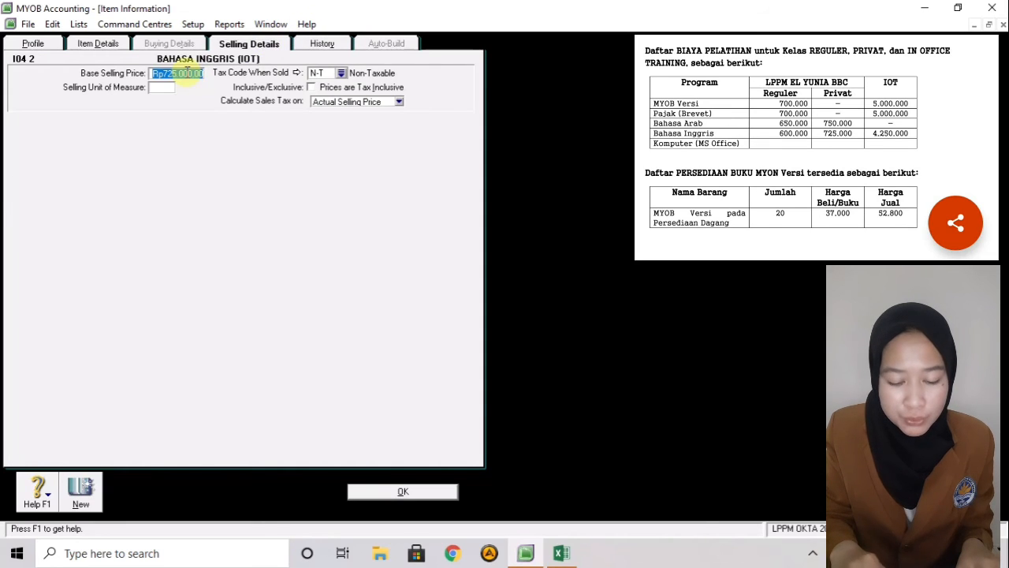
{"action": "key", "text": "BackSpace"}
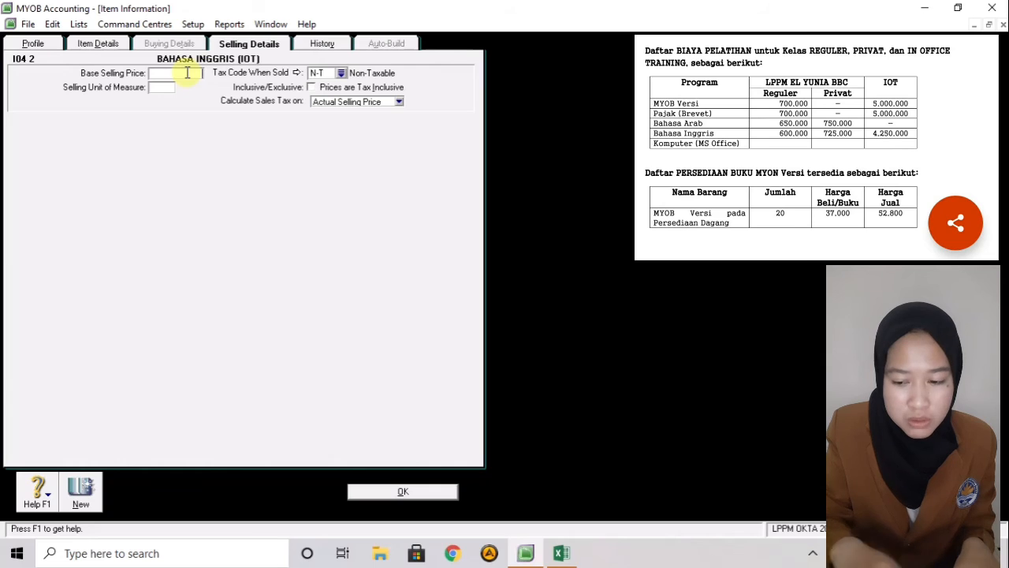
{"action": "type", "text": "425"}
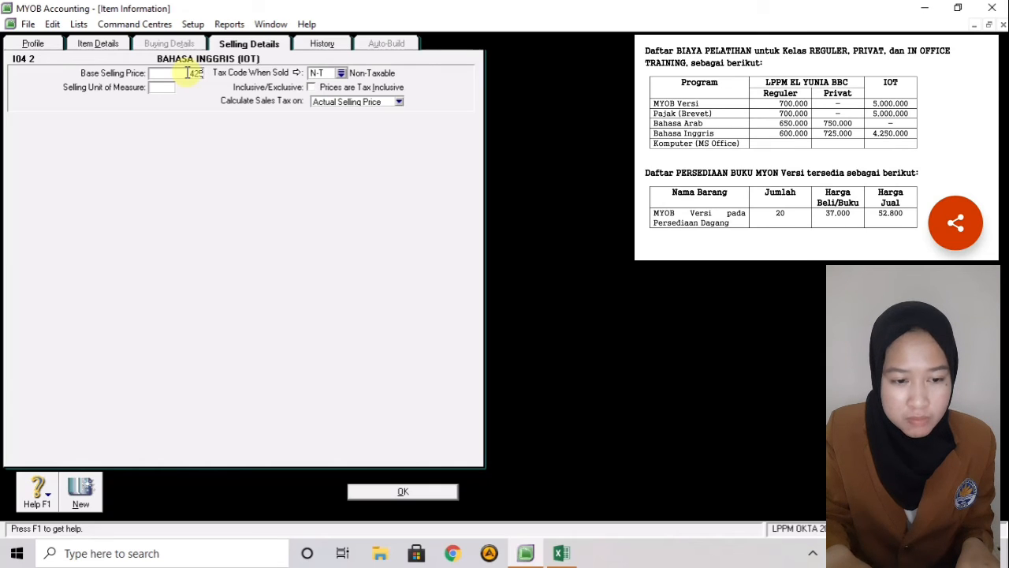
{"action": "type", "text": "0"}
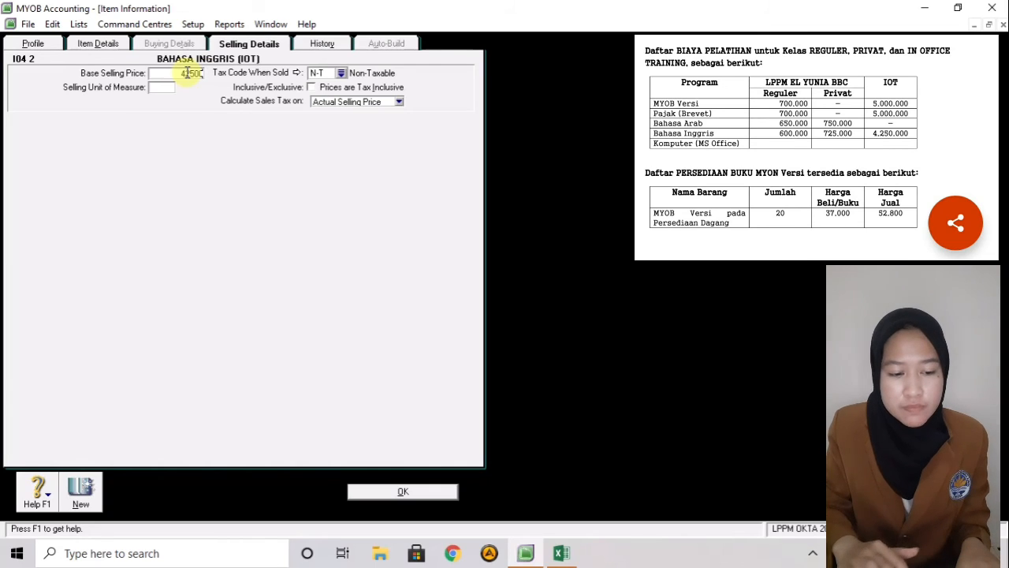
{"action": "type", "text": "000"}
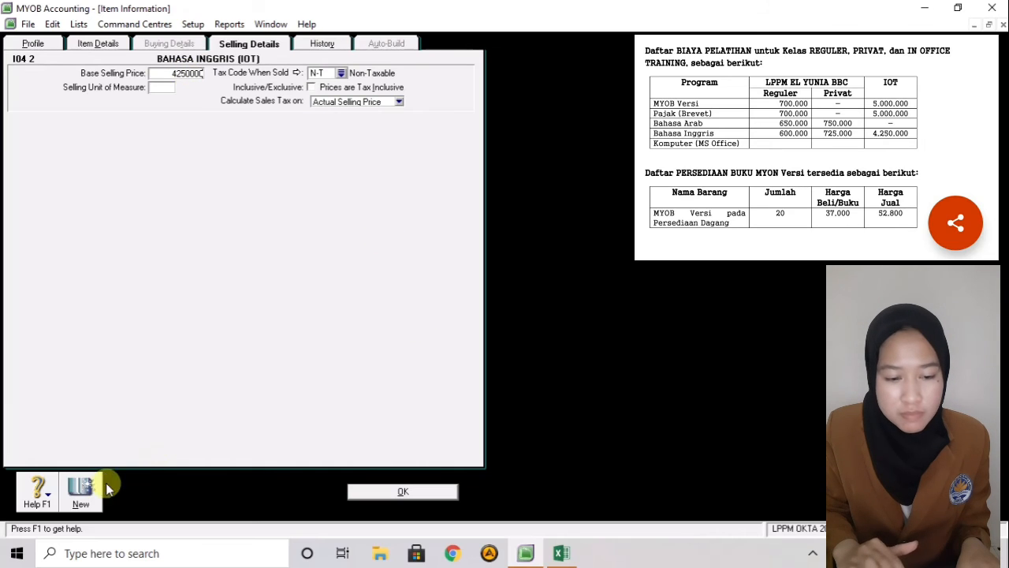
{"action": "left_click", "coordinate": [82, 489]}
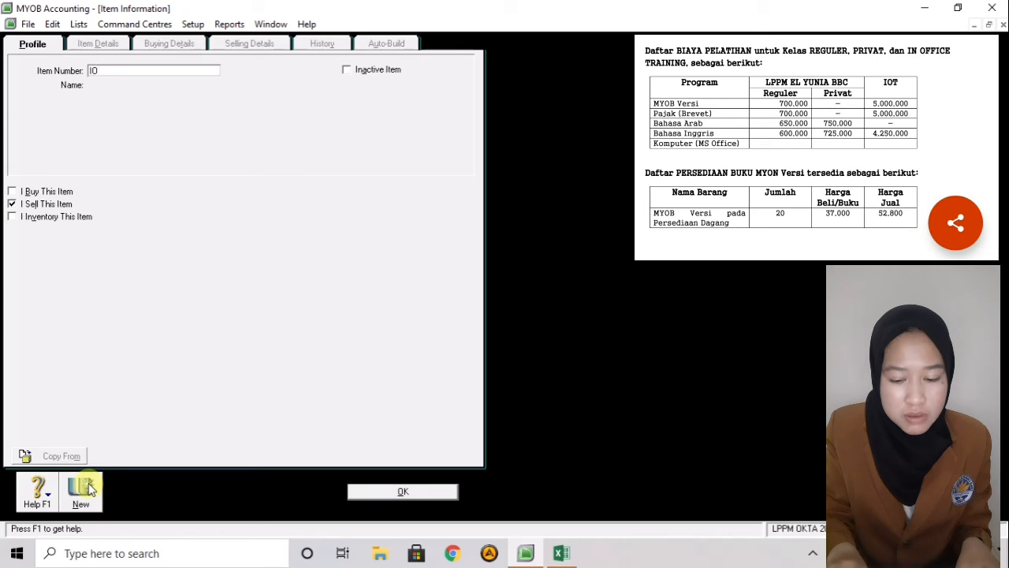
- Enter item number I05 named KOMPUTER(MS.OFFICE)
{"action": "type", "text": "1"}
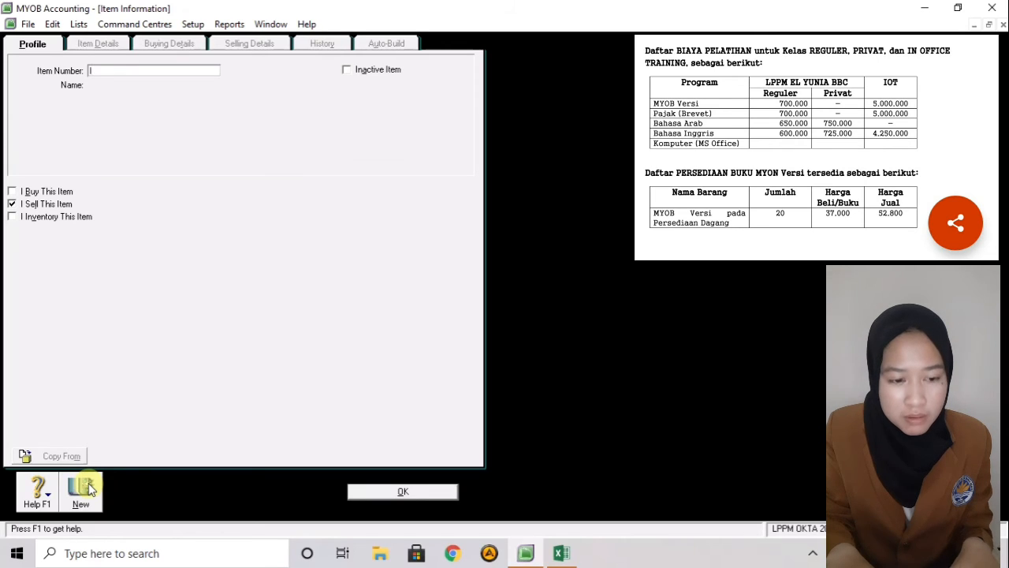
{"action": "type", "text": "05"}
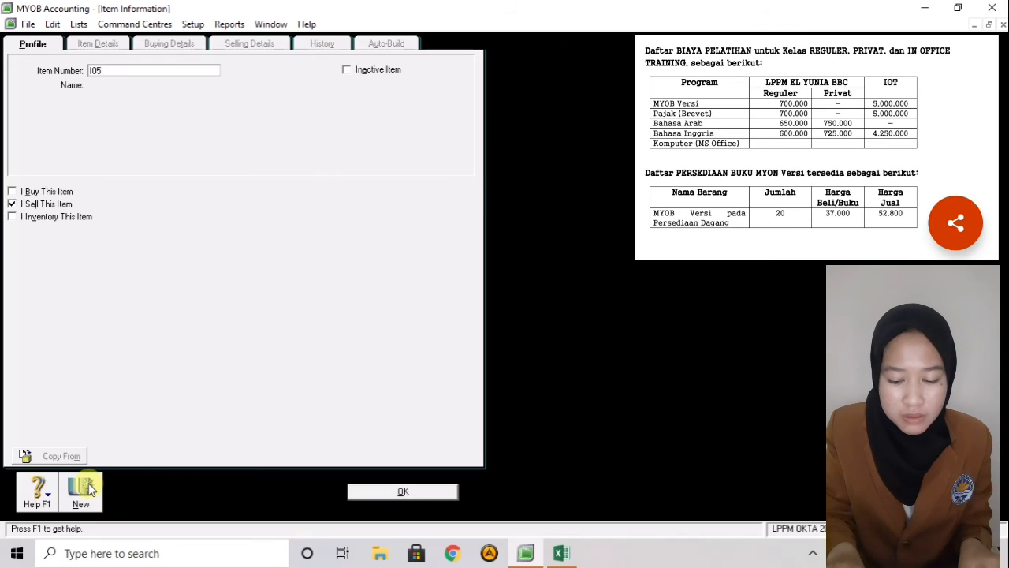
{"action": "key", "text": "Tab"}
{"action": "type", "text": "KOM"}
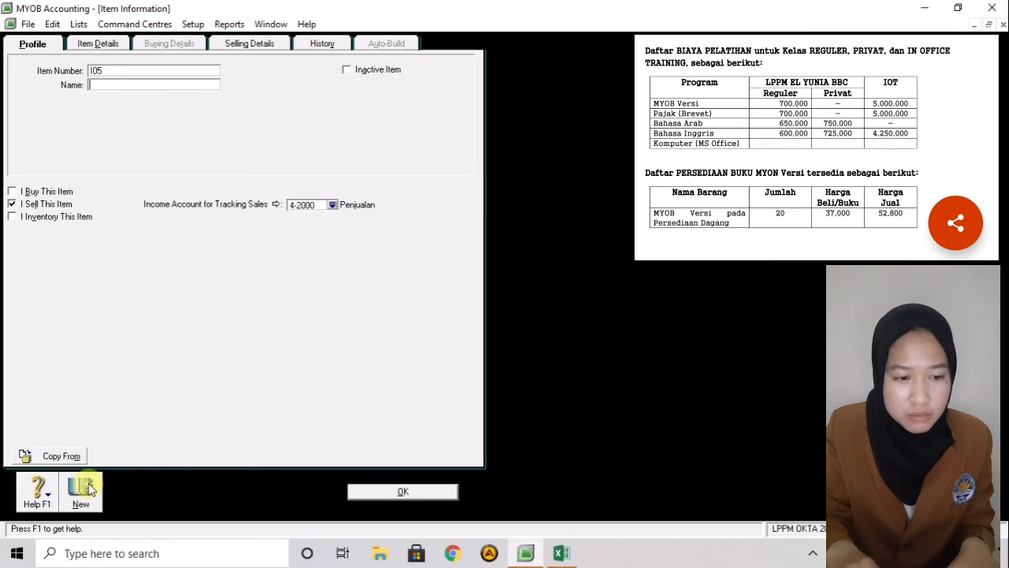
{"action": "type", "text": "PUTER"}
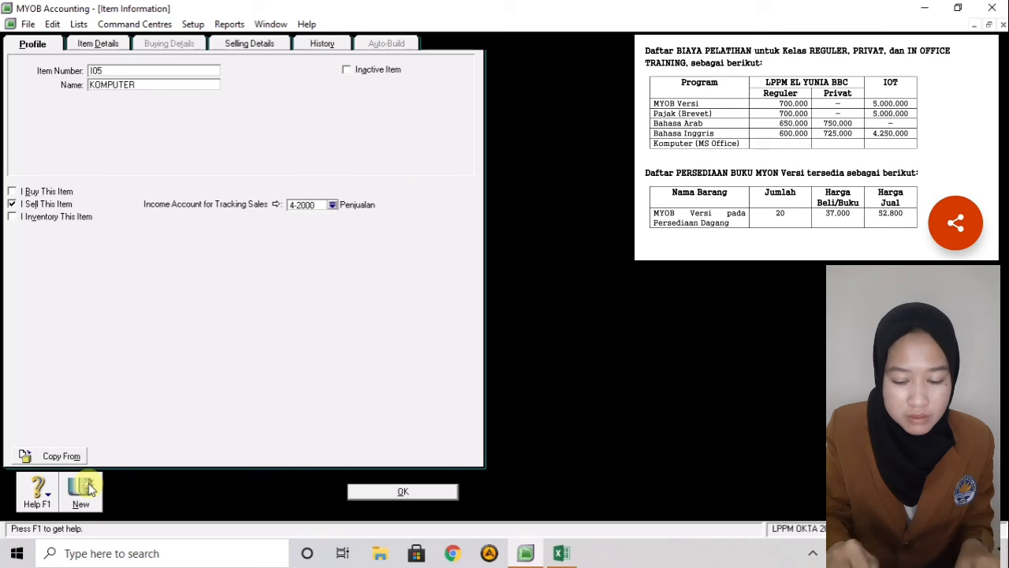
{"action": "type", "text": "(MS OF"}
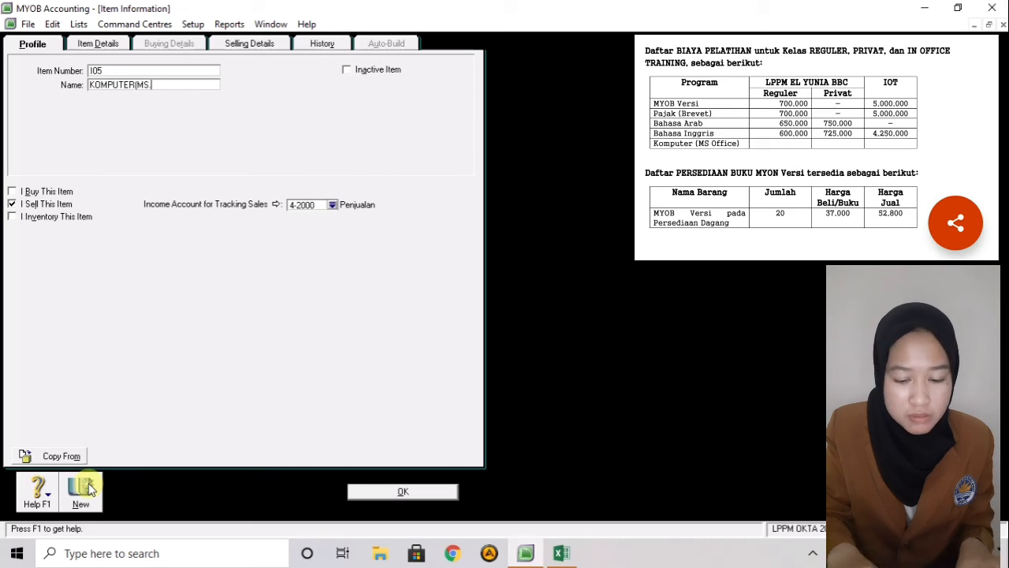
{"action": "type", "text": "FICE)"}
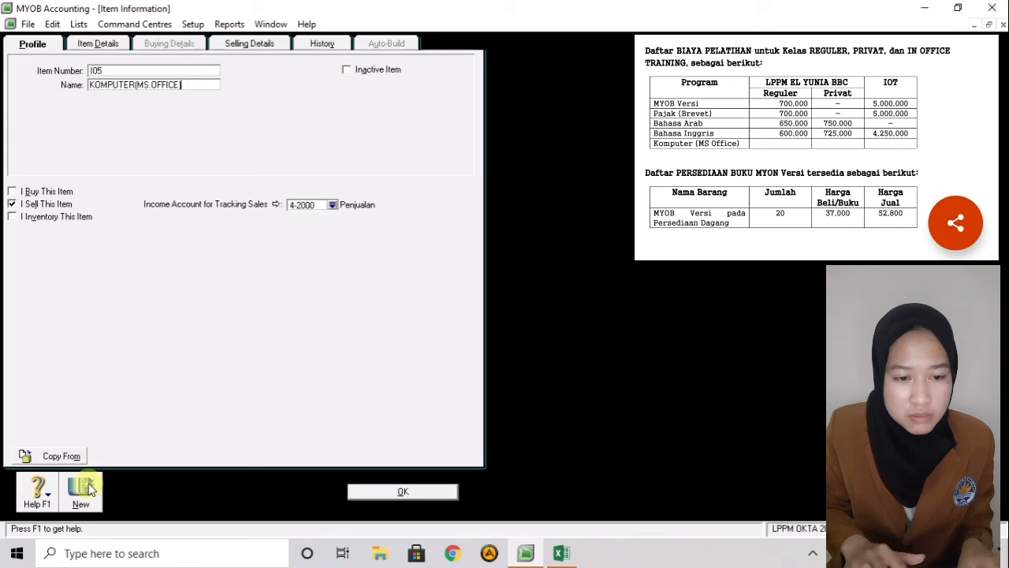
- Clear the carried-over base selling price and save item I05
{"action": "left_click", "coordinate": [268, 49]}
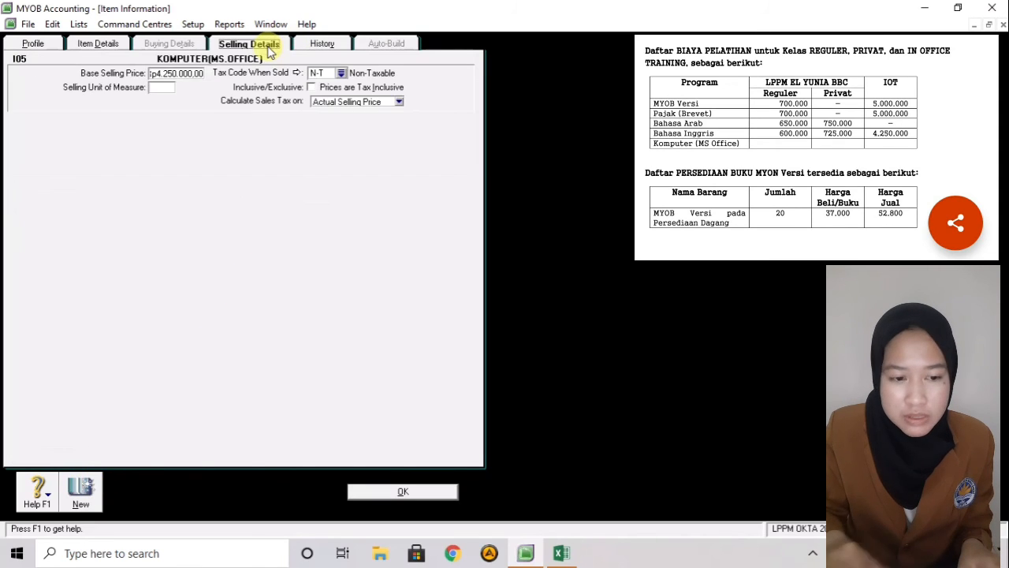
{"action": "left_click", "coordinate": [175, 73]}
{"action": "key", "text": "BackSpace"}
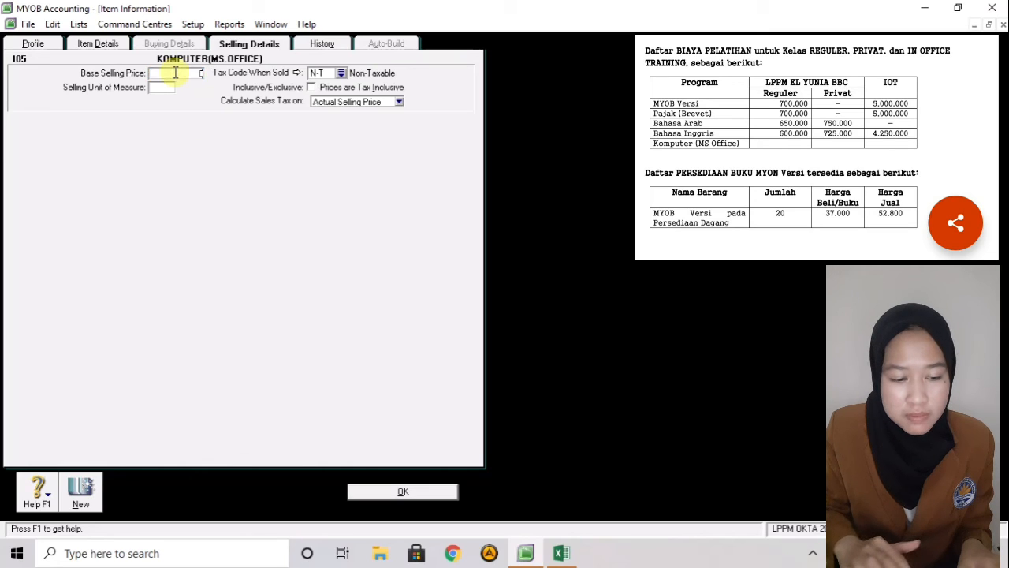
{"action": "left_click", "coordinate": [85, 482]}
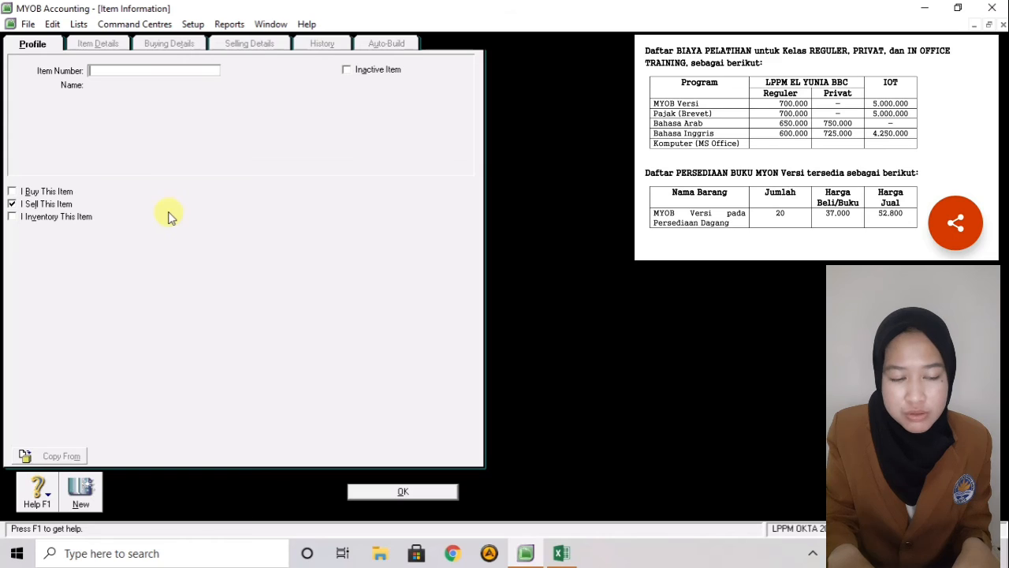
- Enter item I06 named MYOB VERSI PD PRSEDIAAN DAGANG
{"action": "type", "text": "I06"}
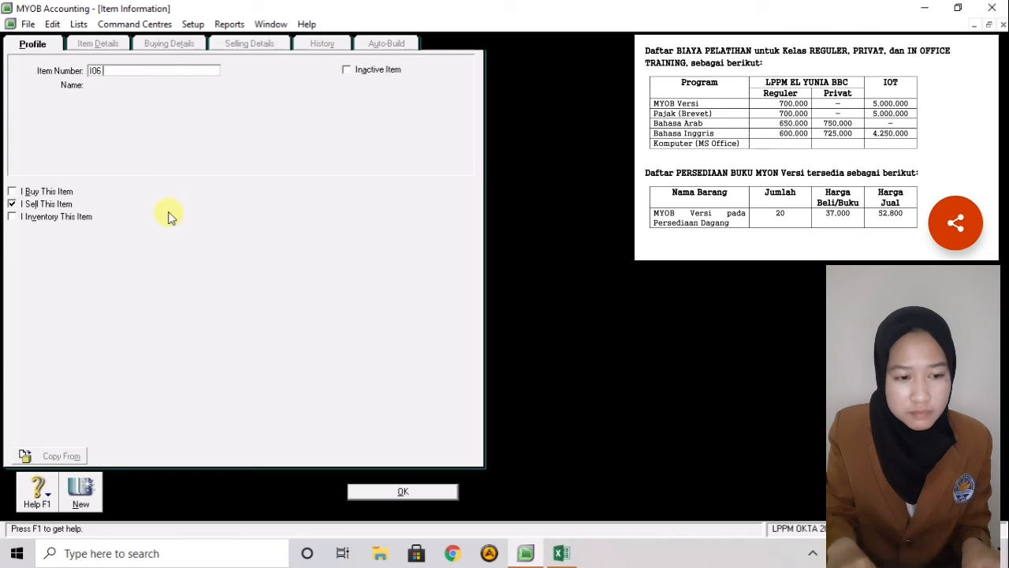
{"action": "key", "text": "Tab"}
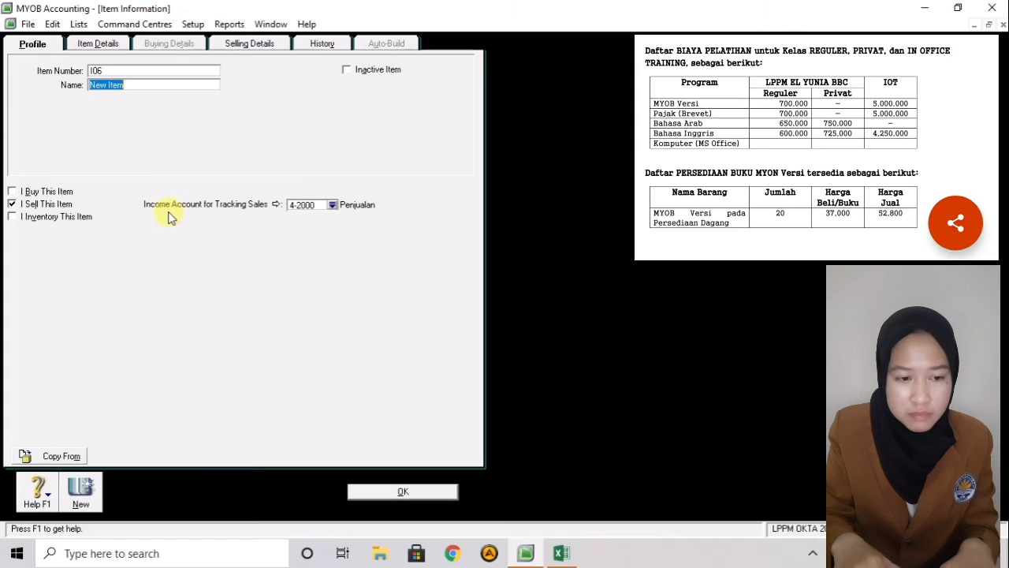
{"action": "type", "text": "MYO"}
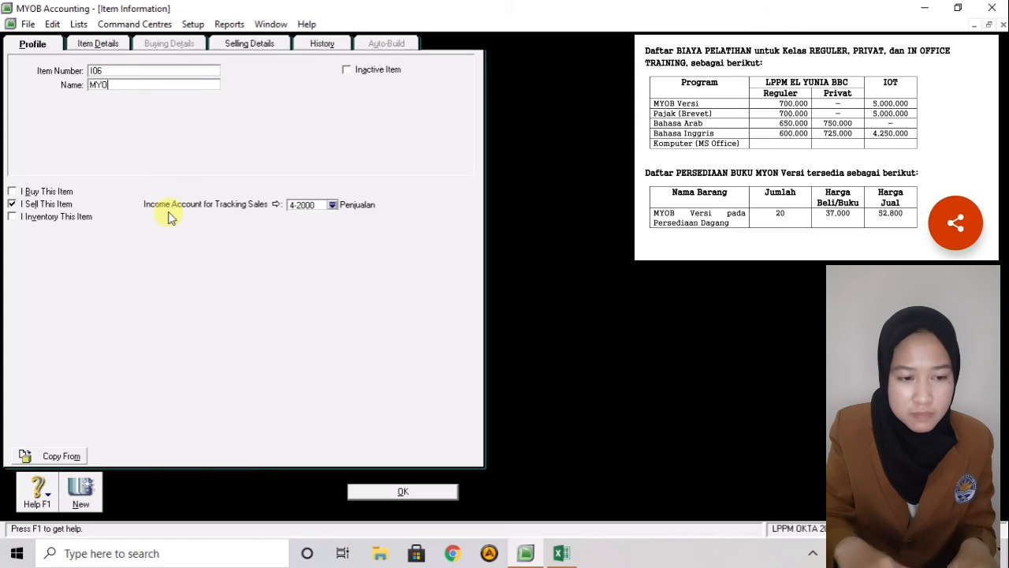
{"action": "type", "text": "B VERS"}
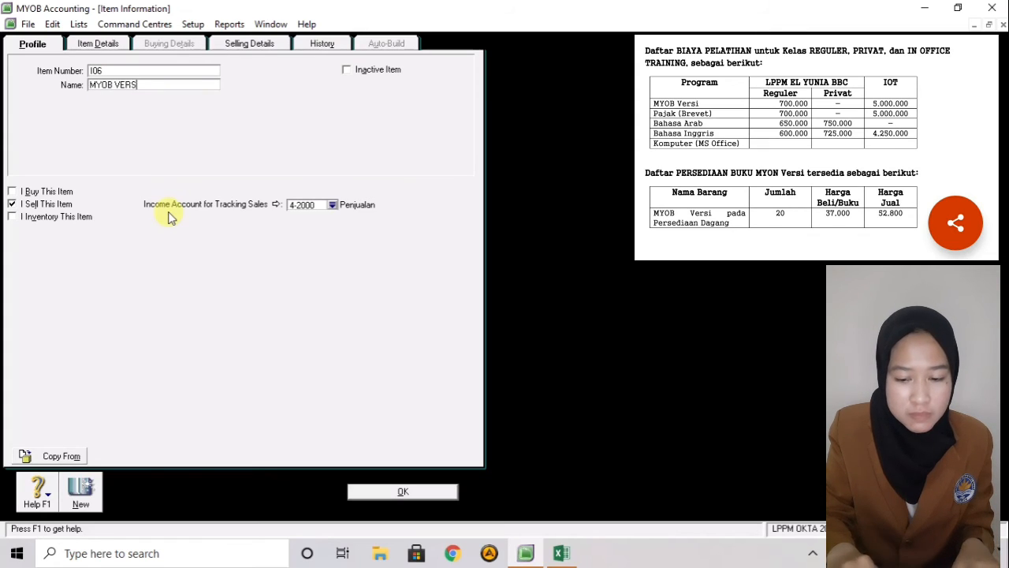
{"action": "type", "text": "I "}
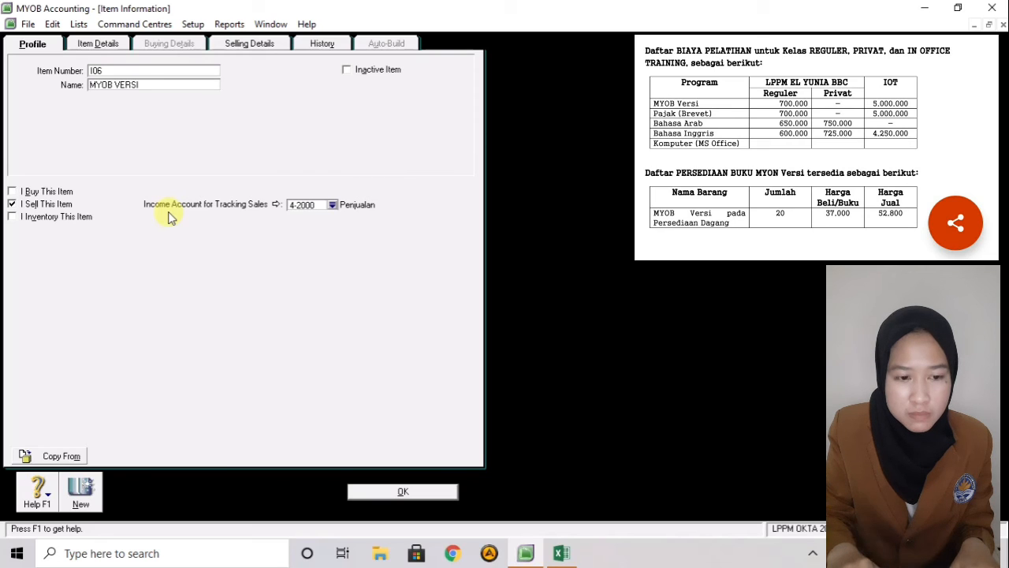
{"action": "type", "text": "PD PR"}
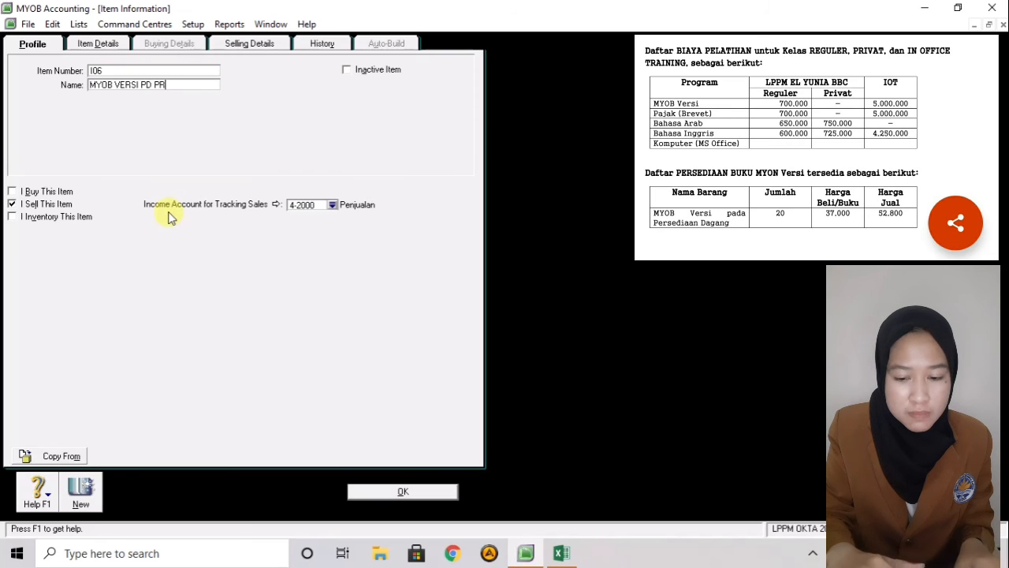
{"action": "type", "text": "SEDIAA"}
{"action": "type", "text": "N DAGANG"}
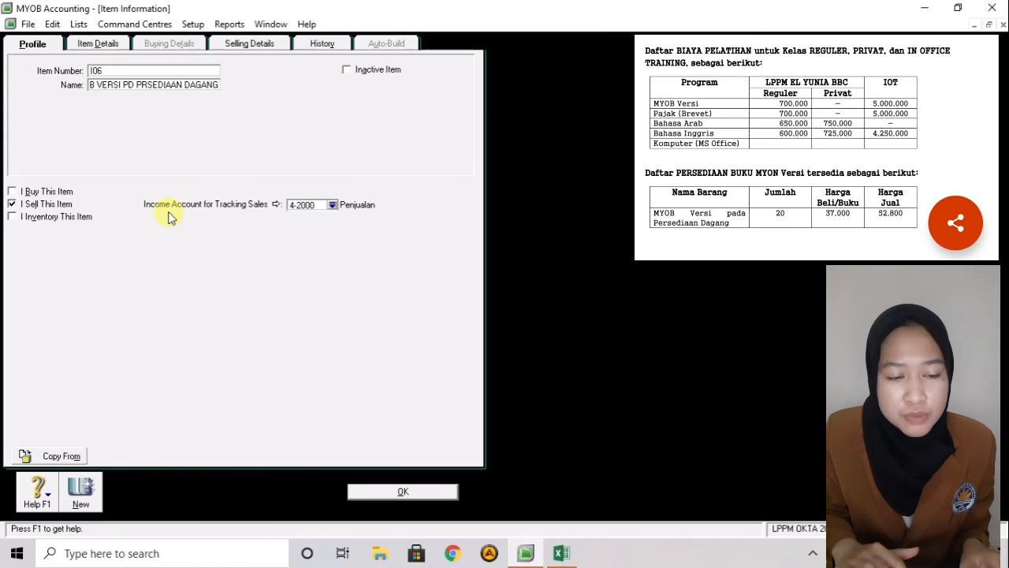
- Make I06 a bought, inventoried item with cost of sales 5-1000 and asset account 1-1500
{"action": "left_click", "coordinate": [48, 192]}
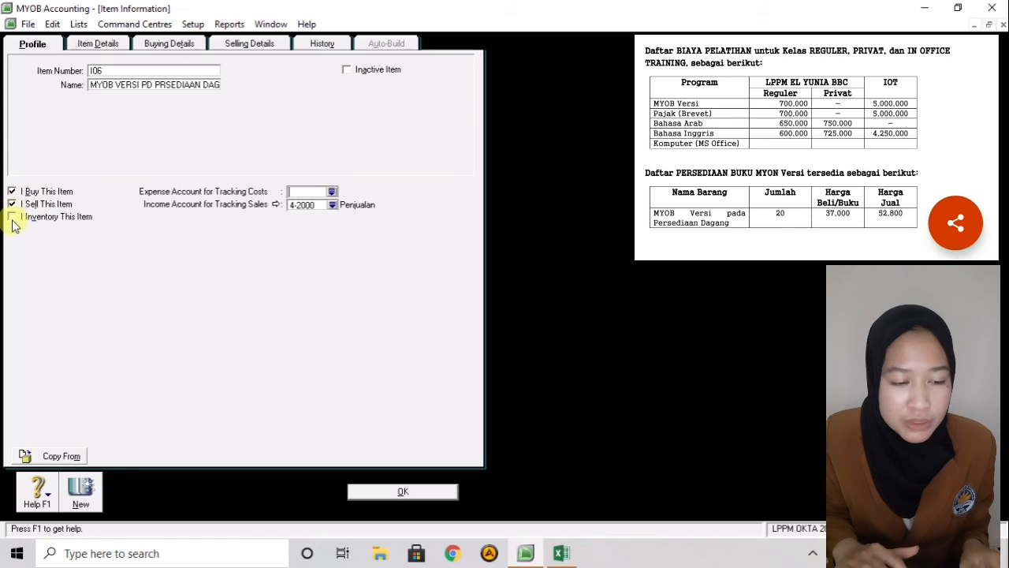
{"action": "left_click", "coordinate": [12, 217]}
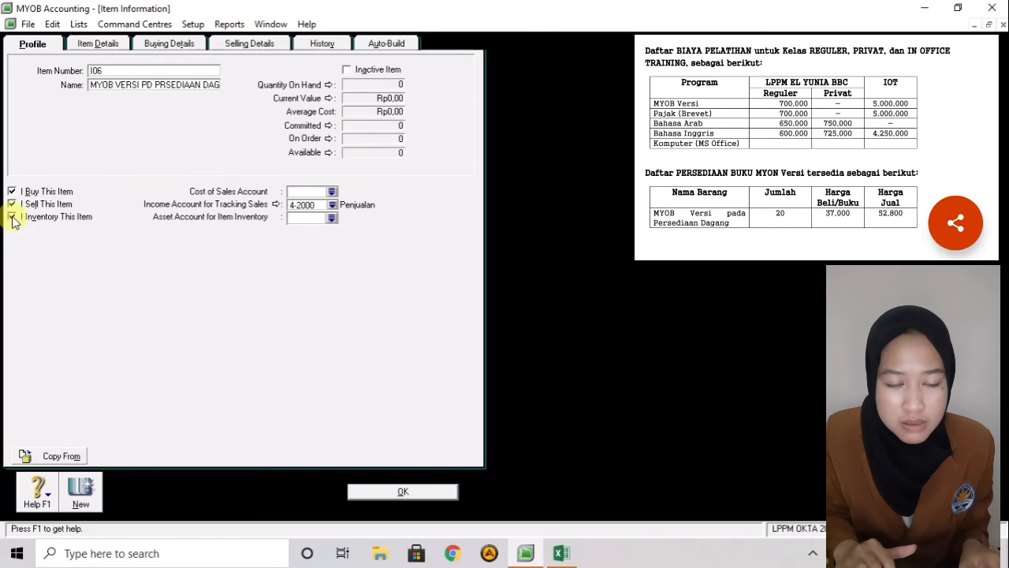
{"action": "left_click", "coordinate": [334, 192]}
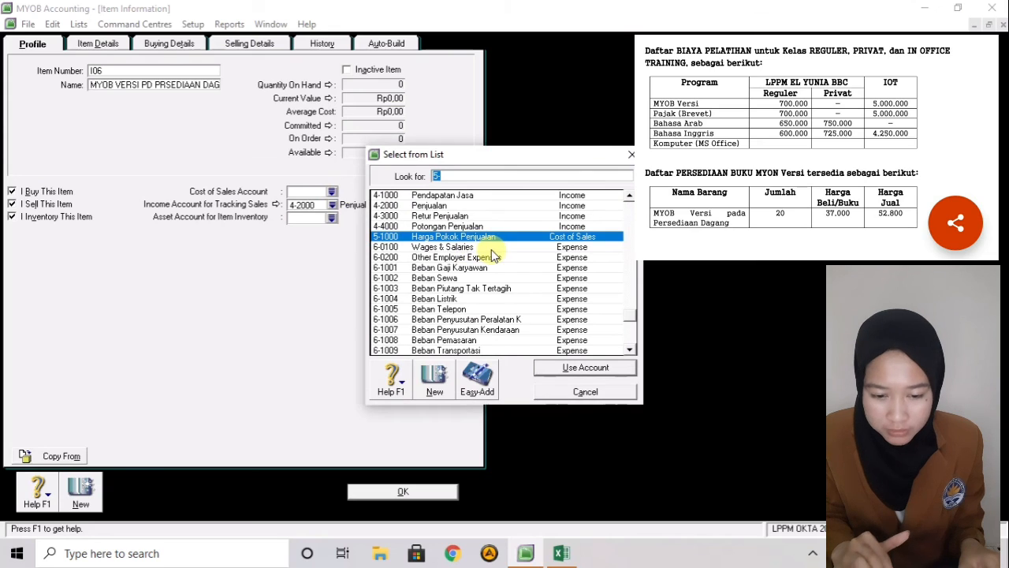
{"action": "left_click", "coordinate": [558, 370]}
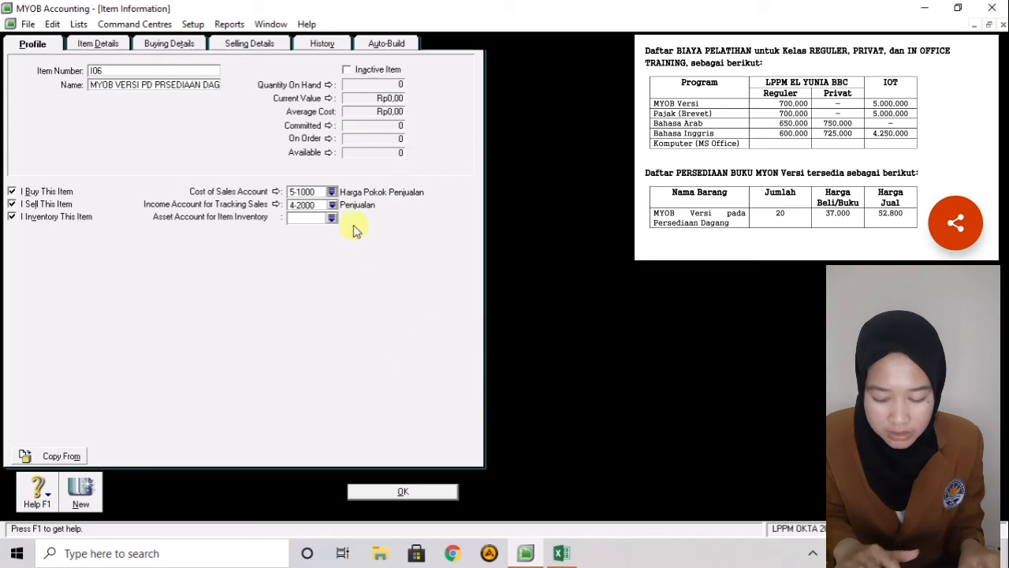
{"action": "left_click", "coordinate": [332, 218]}
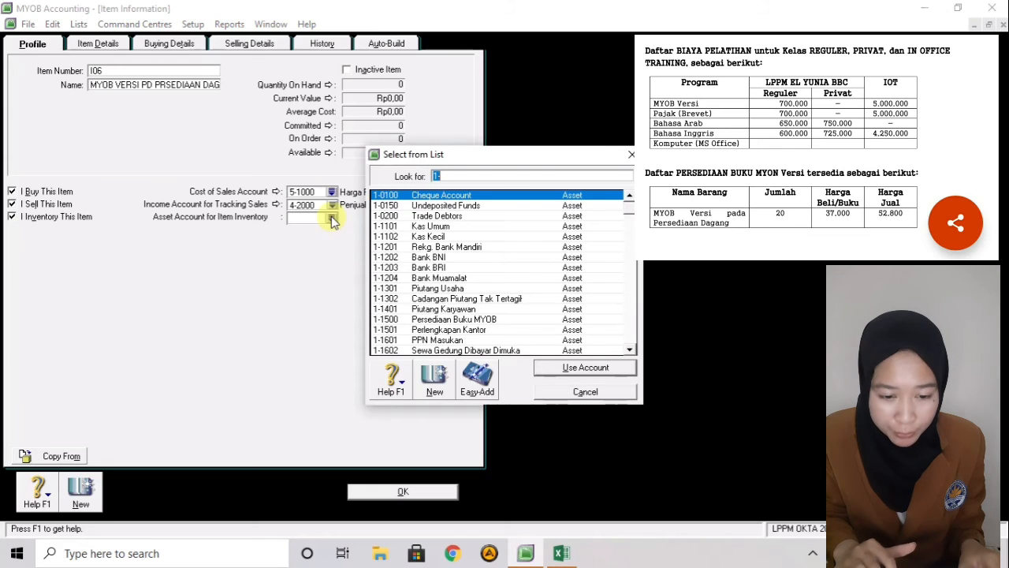
{"action": "left_click", "coordinate": [457, 320]}
{"action": "left_click", "coordinate": [544, 368]}
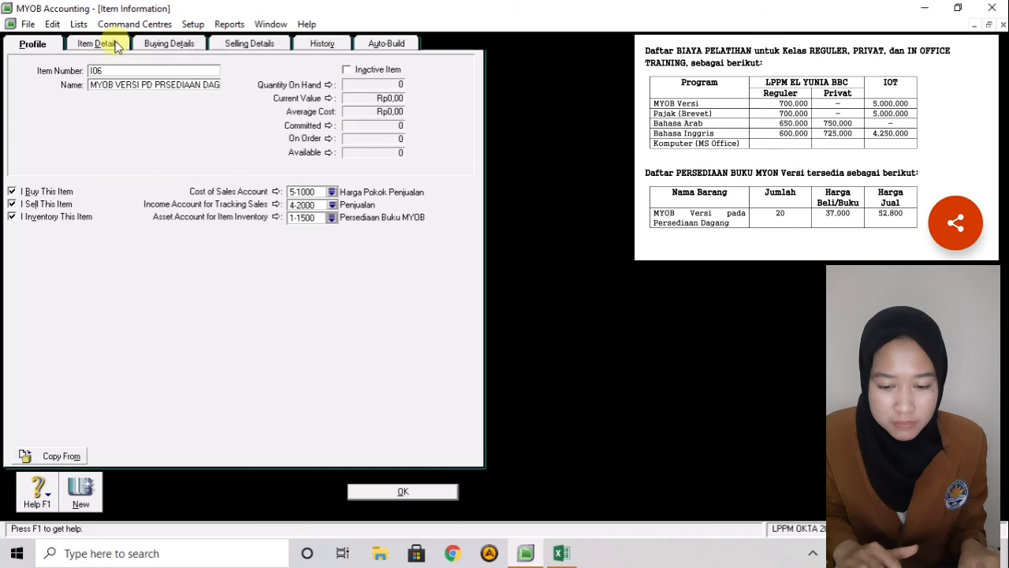
{"action": "left_click", "coordinate": [157, 45]}
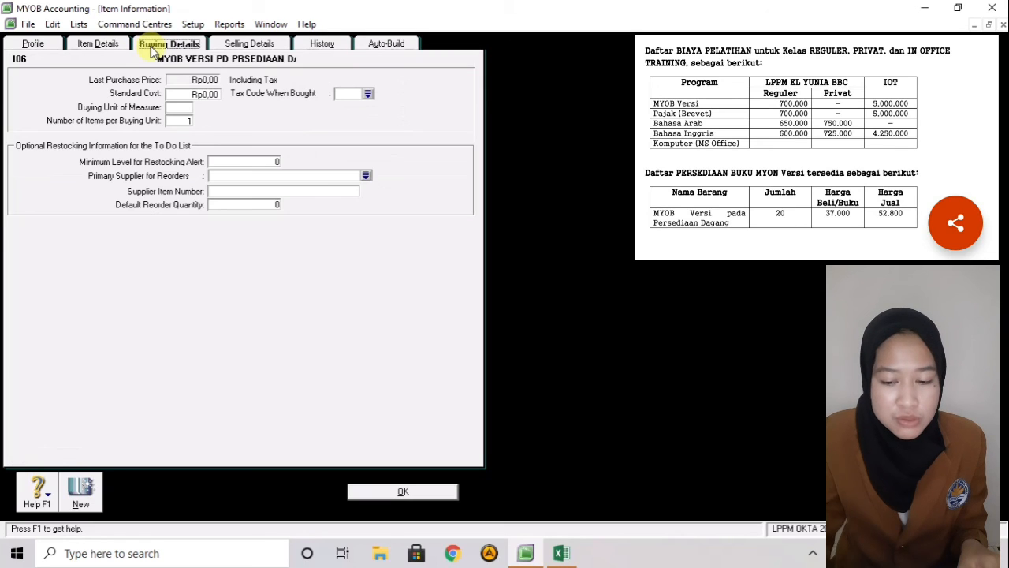
- Give I06 a standard cost of 37000 and a base selling price of 52800
{"action": "left_click", "coordinate": [203, 92]}
{"action": "key", "text": "BackSpace"}
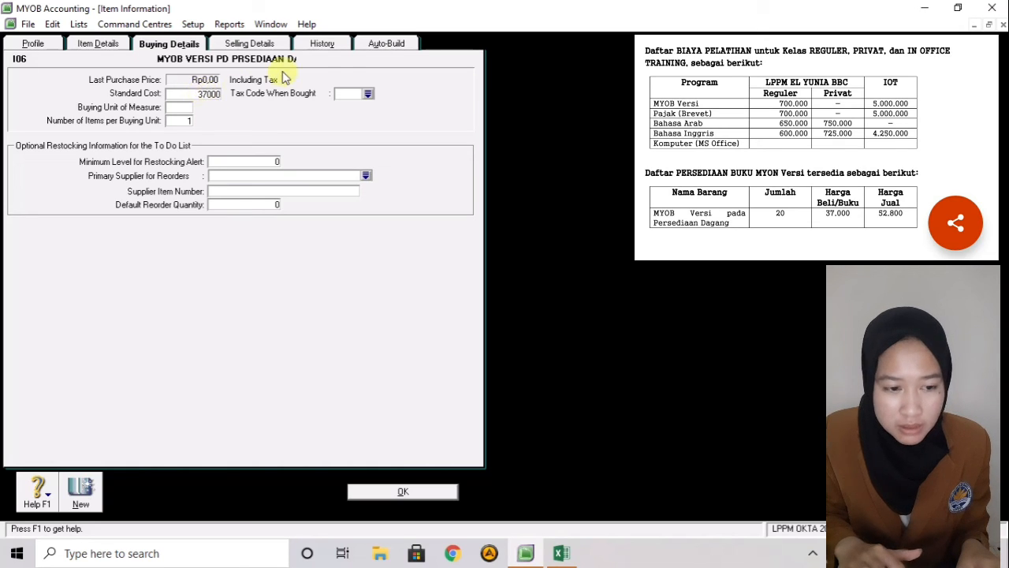
{"action": "left_click", "coordinate": [253, 44]}
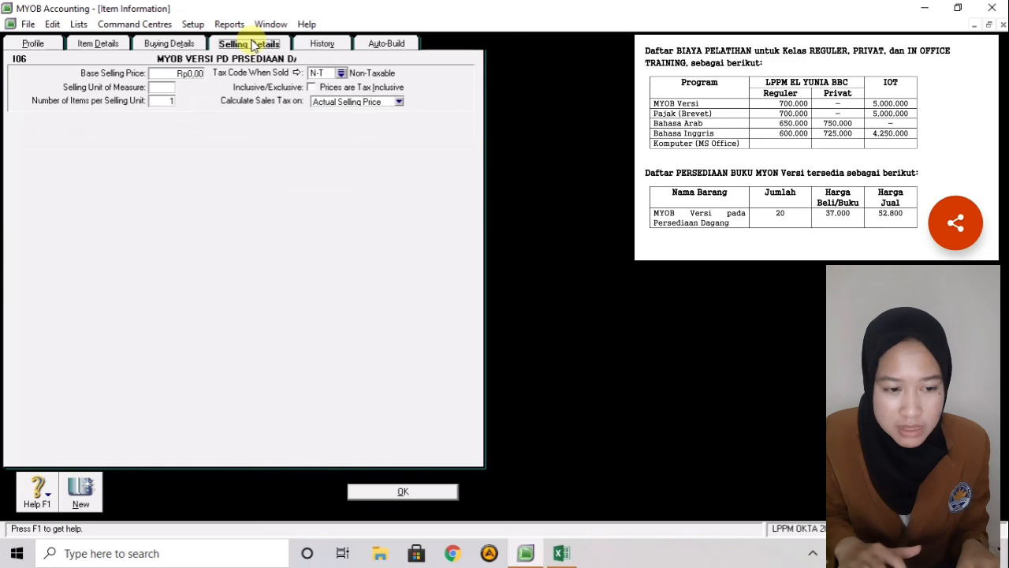
{"action": "left_click", "coordinate": [188, 71]}
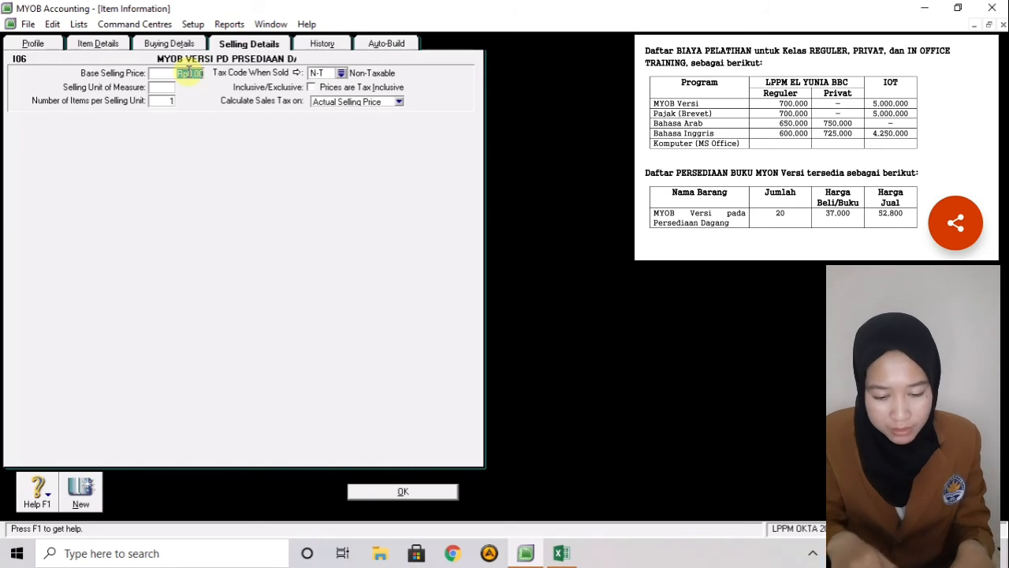
{"action": "type", "text": "52800"}
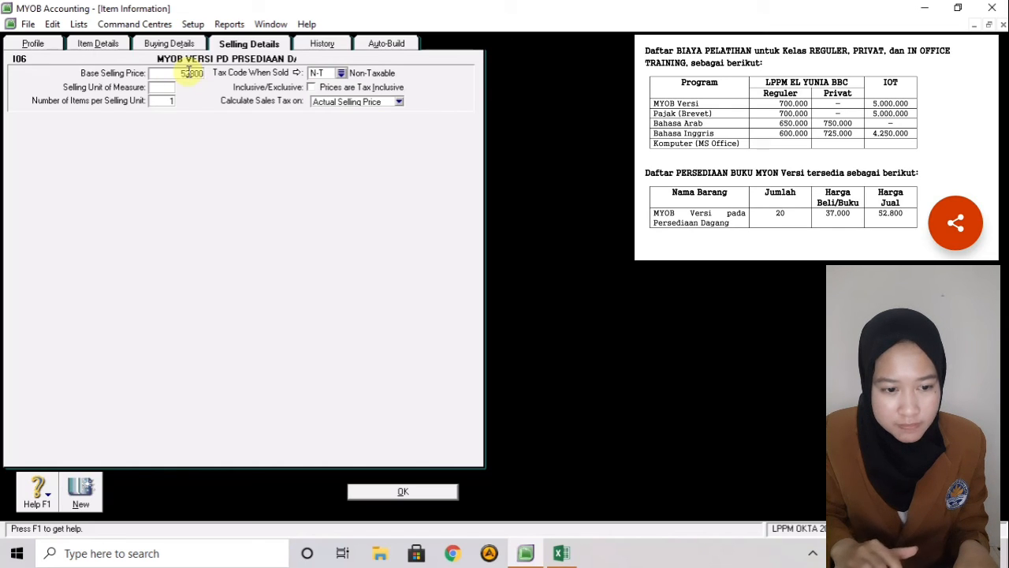
- Review I06's tabs and try saving it, which is refused without a purchase tax code
{"action": "left_click", "coordinate": [325, 45]}
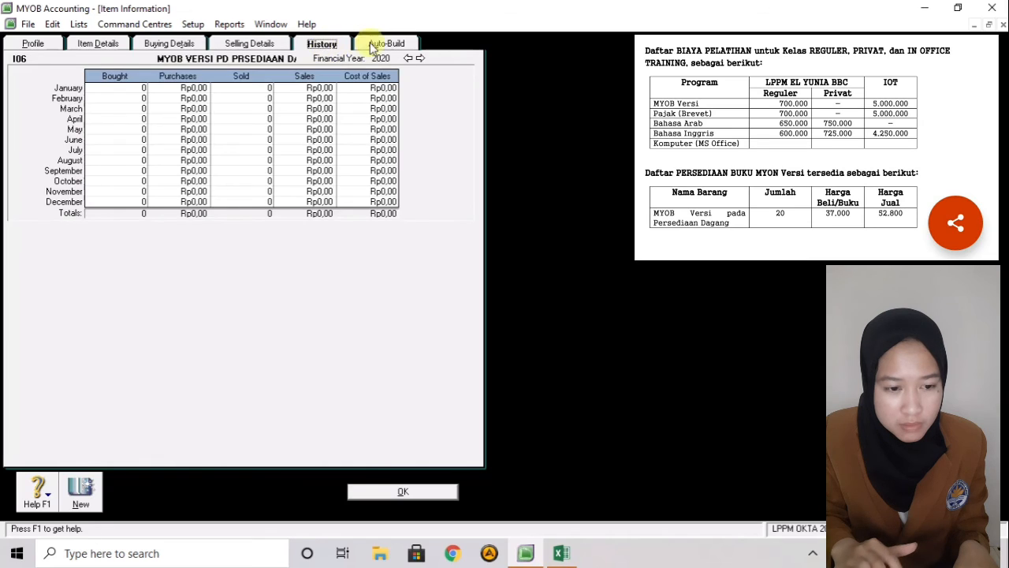
{"action": "left_click", "coordinate": [378, 43]}
{"action": "left_click", "coordinate": [264, 46]}
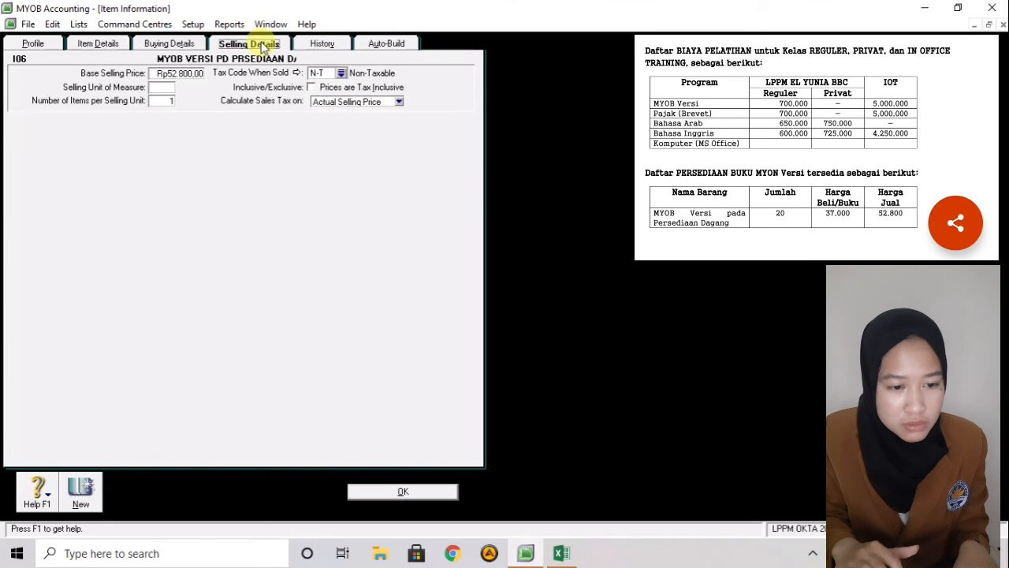
{"action": "left_click", "coordinate": [176, 47]}
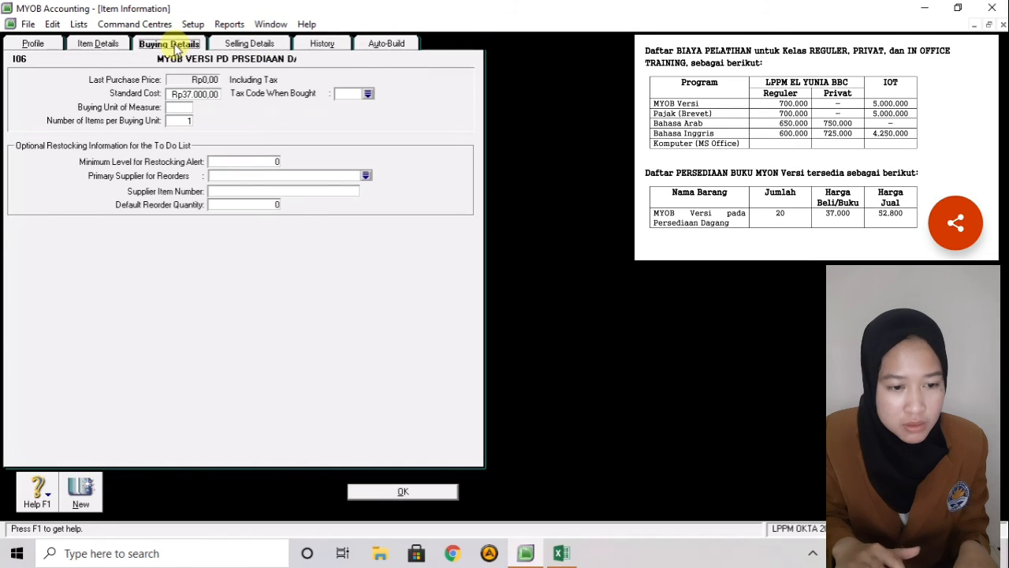
{"action": "left_click", "coordinate": [33, 43]}
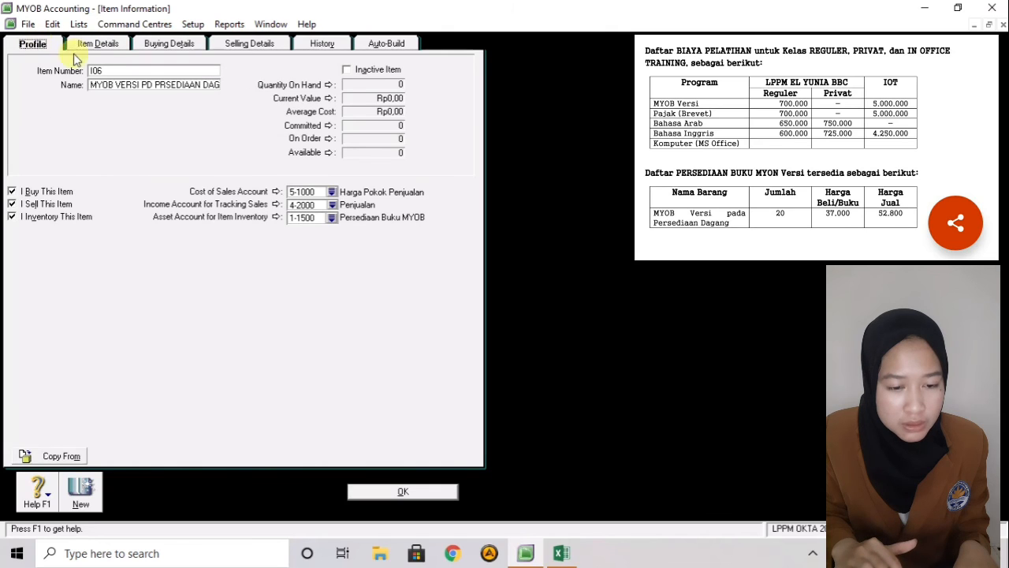
{"action": "left_click", "coordinate": [403, 491]}
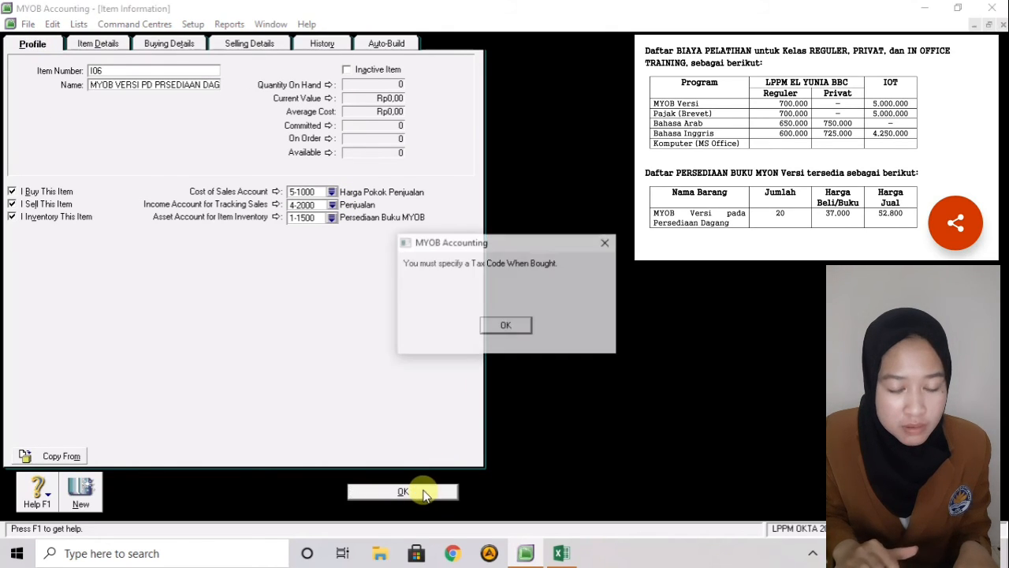
- Set I06's Tax Code When Bought to N-T Non-Taxable and save the item
{"action": "left_click", "coordinate": [509, 326]}
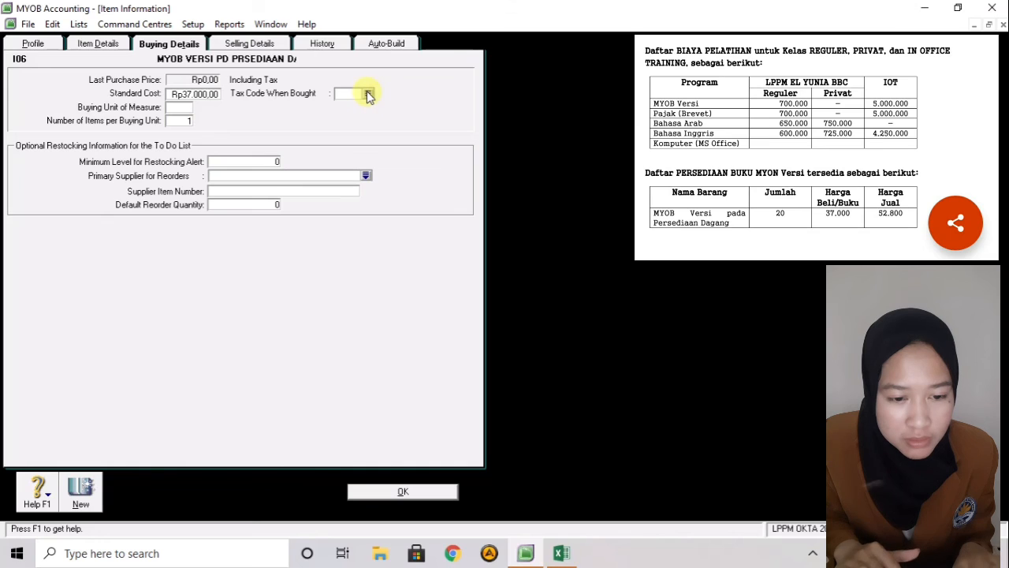
{"action": "left_click", "coordinate": [369, 95]}
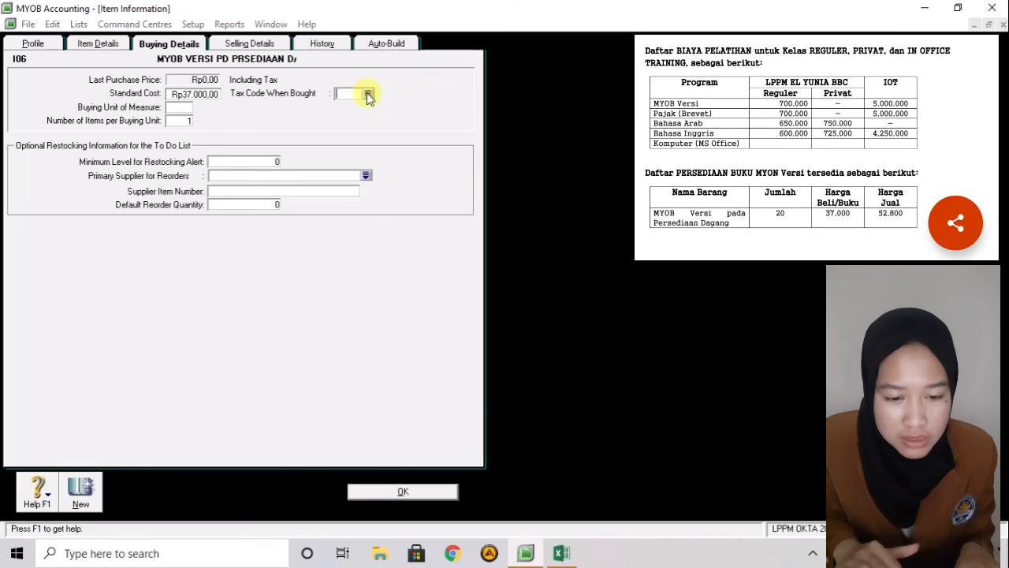
{"action": "left_click", "coordinate": [427, 206]}
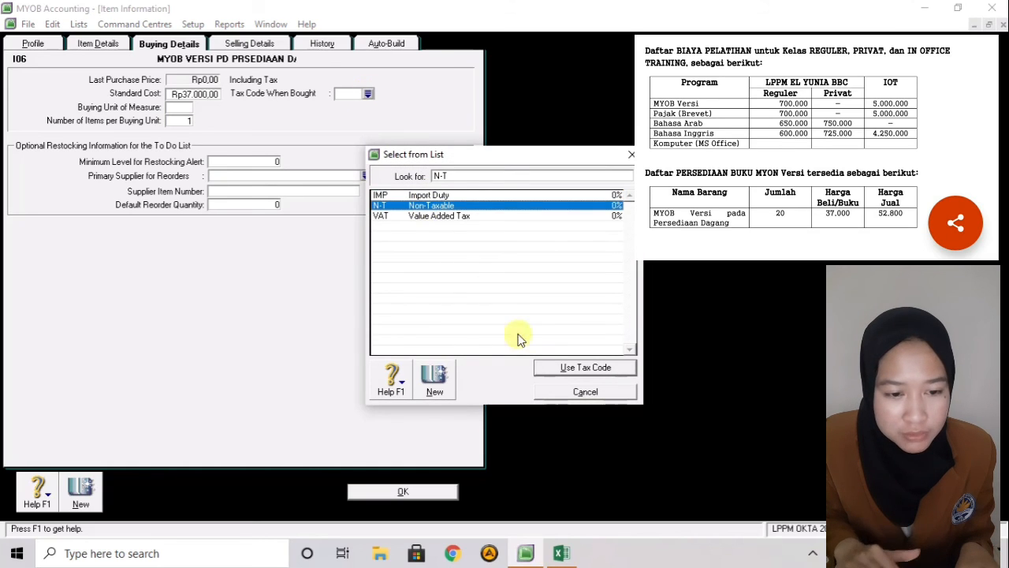
{"action": "left_click", "coordinate": [544, 366]}
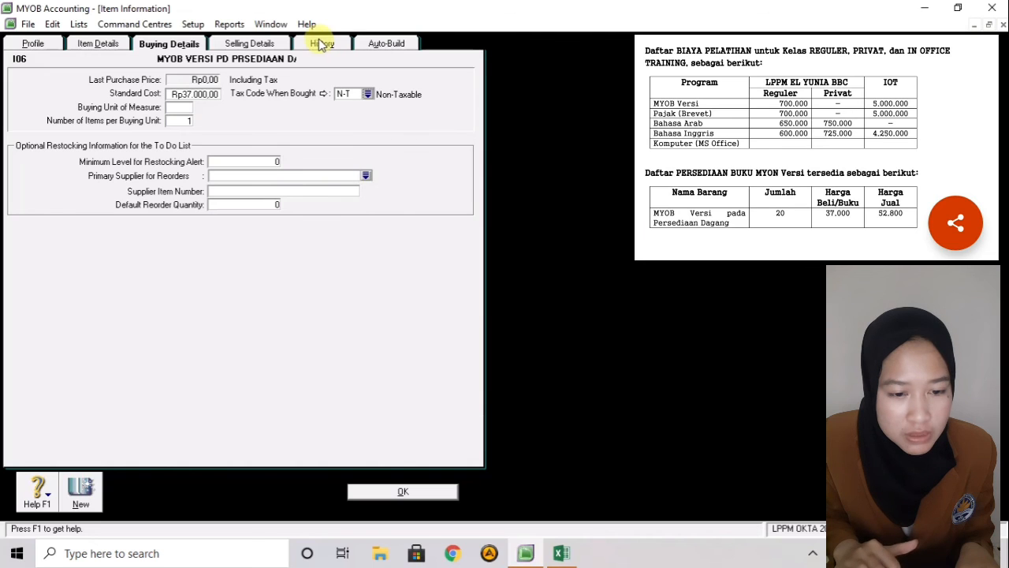
{"action": "left_click", "coordinate": [268, 42]}
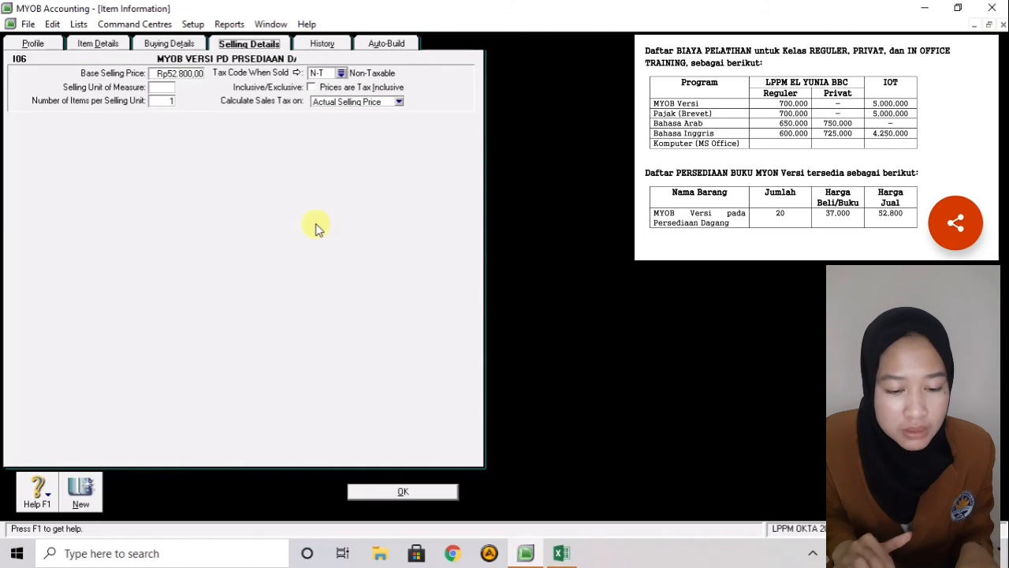
{"action": "left_click", "coordinate": [404, 490]}
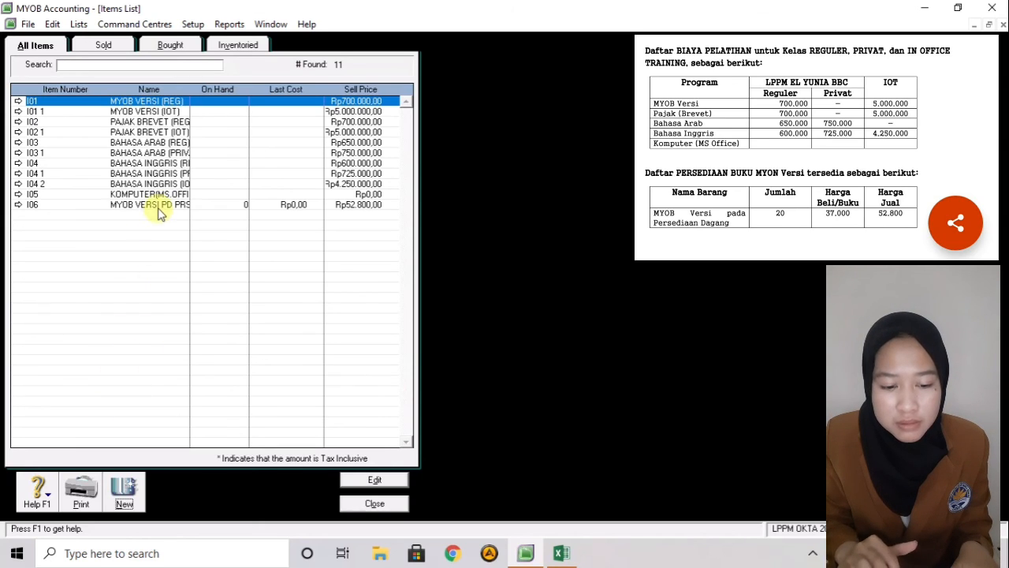
- Close the Items List, now showing I06 at Rp52.800,00
{"action": "left_click", "coordinate": [374, 504]}
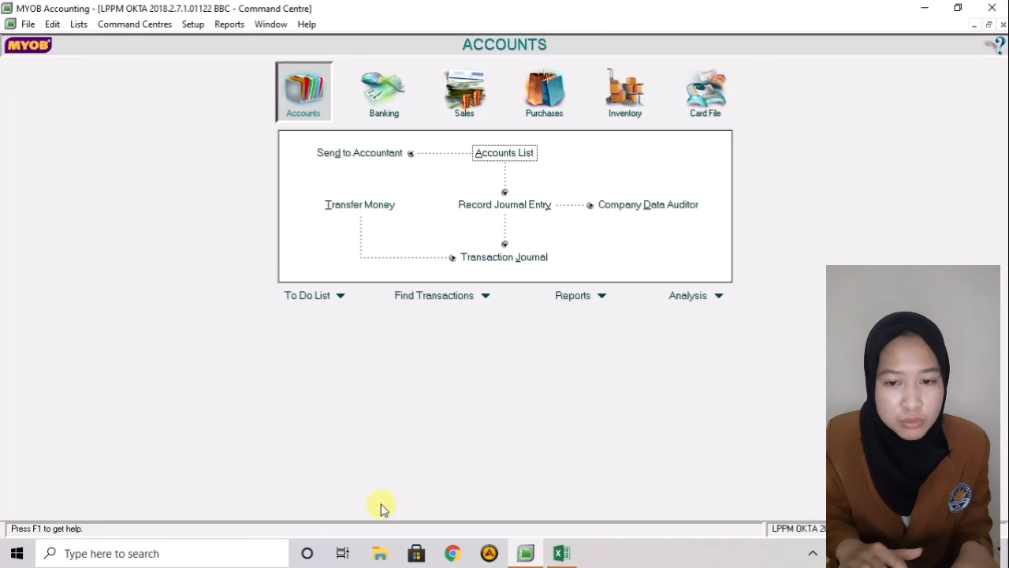
- Open Adjust Inventory from the Inventory command centre to begin adjustment IJ000001
{"action": "left_click", "coordinate": [158, 26]}
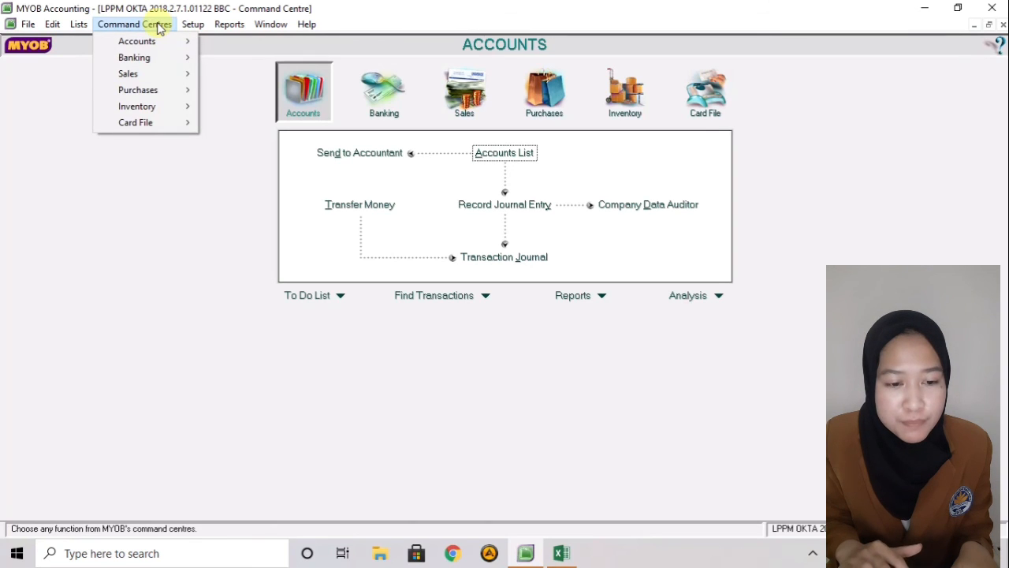
{"action": "mouse_move", "coordinate": [145, 105]}
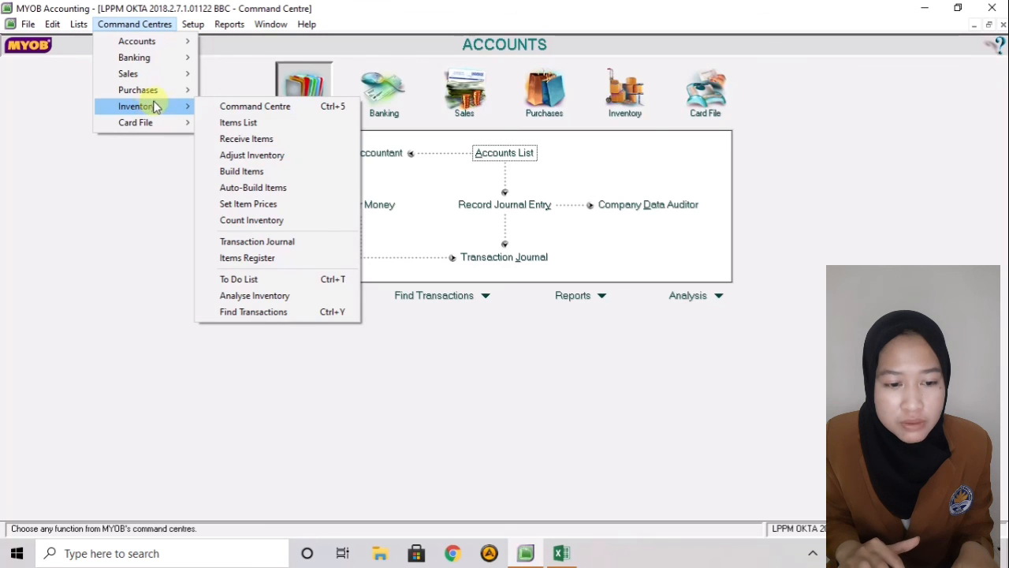
{"action": "left_click", "coordinate": [220, 154]}
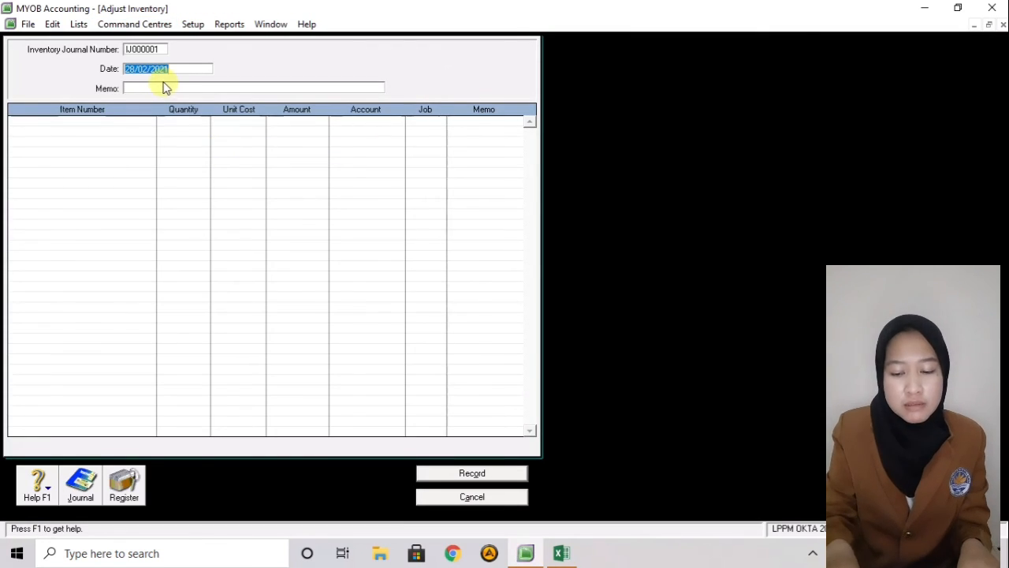
- Date the adjustment 01/01/2020 with memo 'Saldo Awal Persediaan Buku MYOB'
{"action": "key", "text": "BackSpace"}
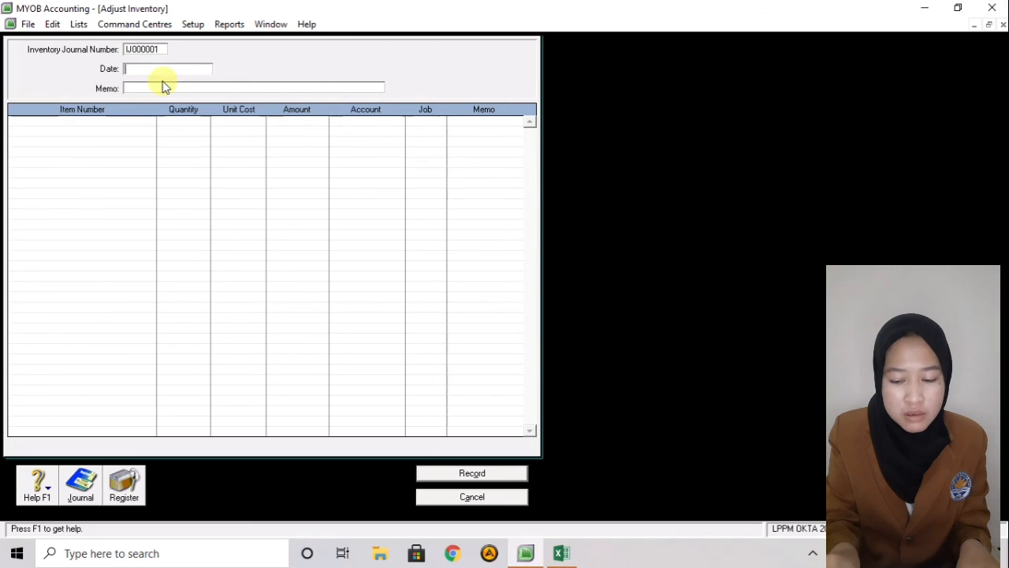
{"action": "type", "text": "01"}
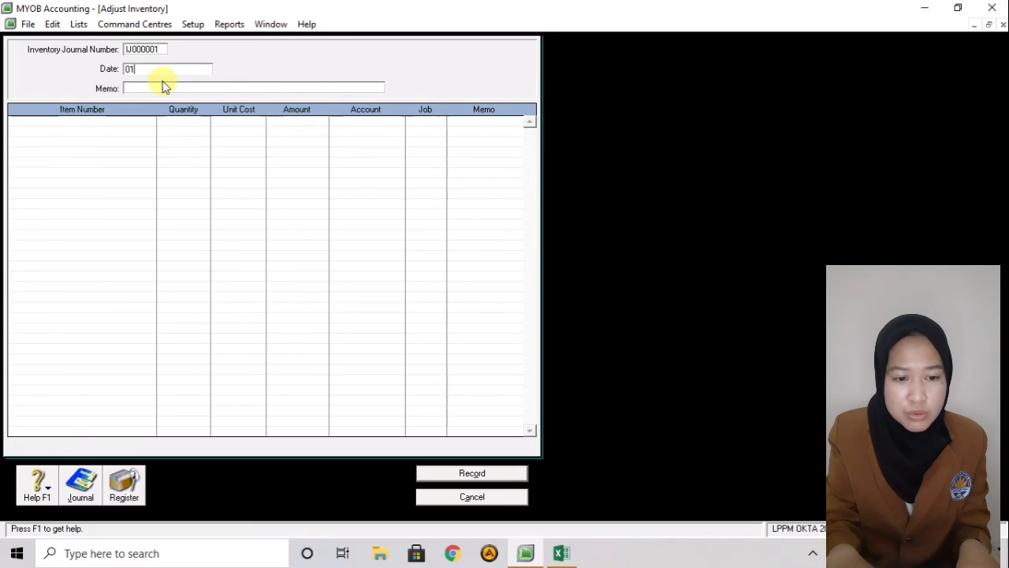
{"action": "type", "text": "//01/202"}
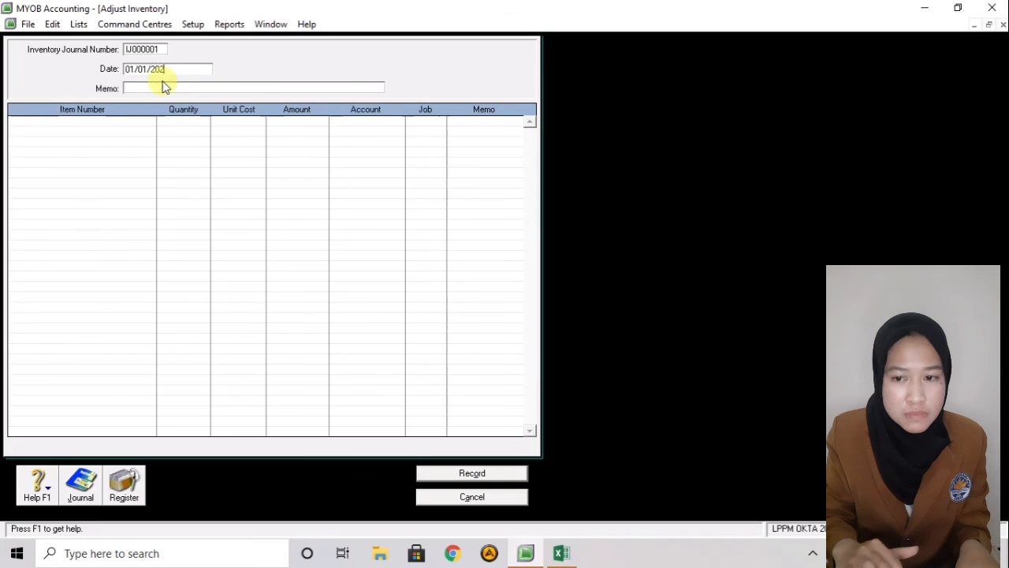
{"action": "type", "text": "0"}
{"action": "left_click", "coordinate": [161, 86]}
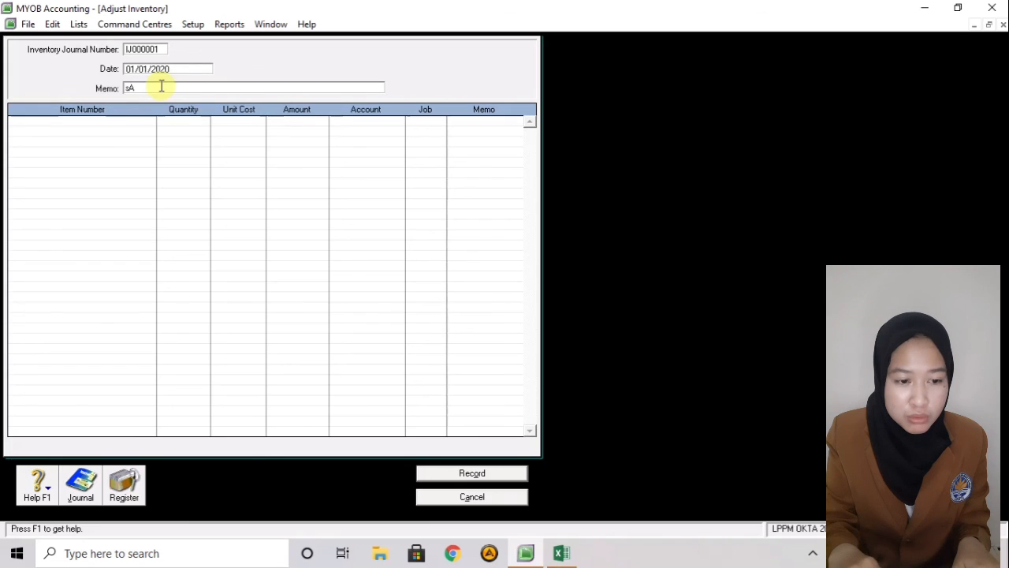
{"action": "type", "text": "Saldo"}
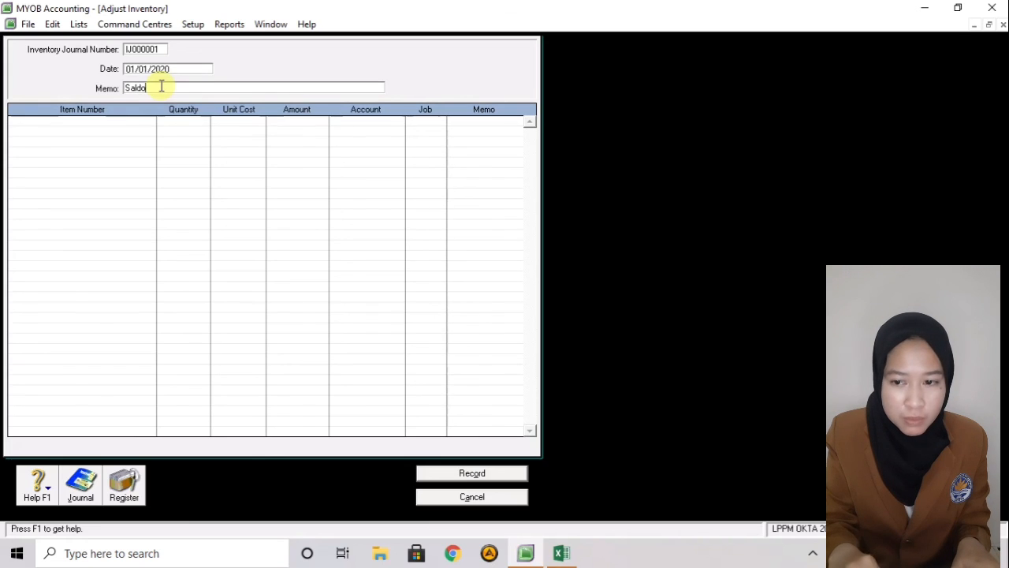
{"action": "type", "text": " Awa"}
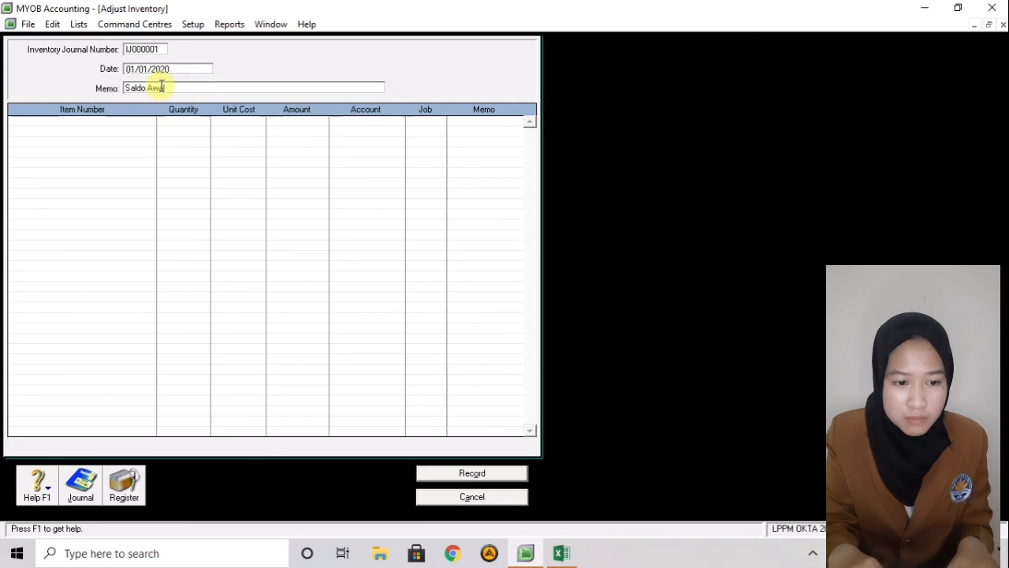
{"action": "type", "text": "l Persed"}
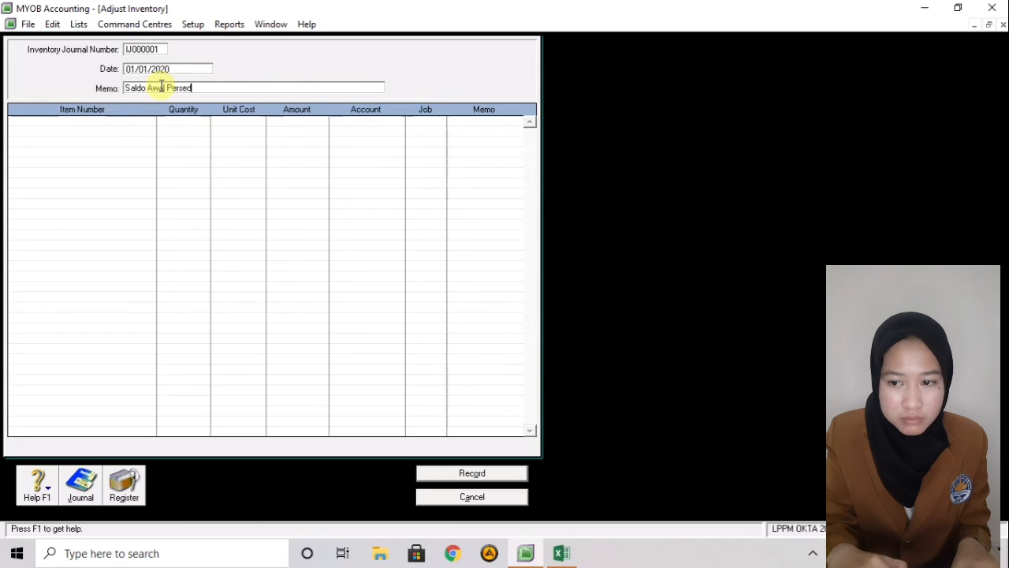
{"action": "type", "text": "iaan"}
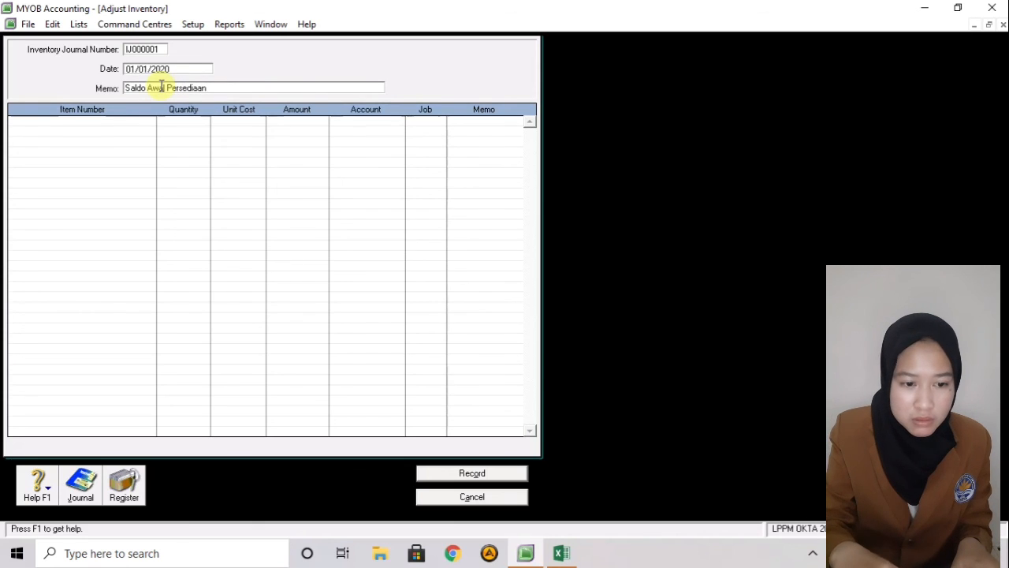
{"action": "type", "text": " Buk"}
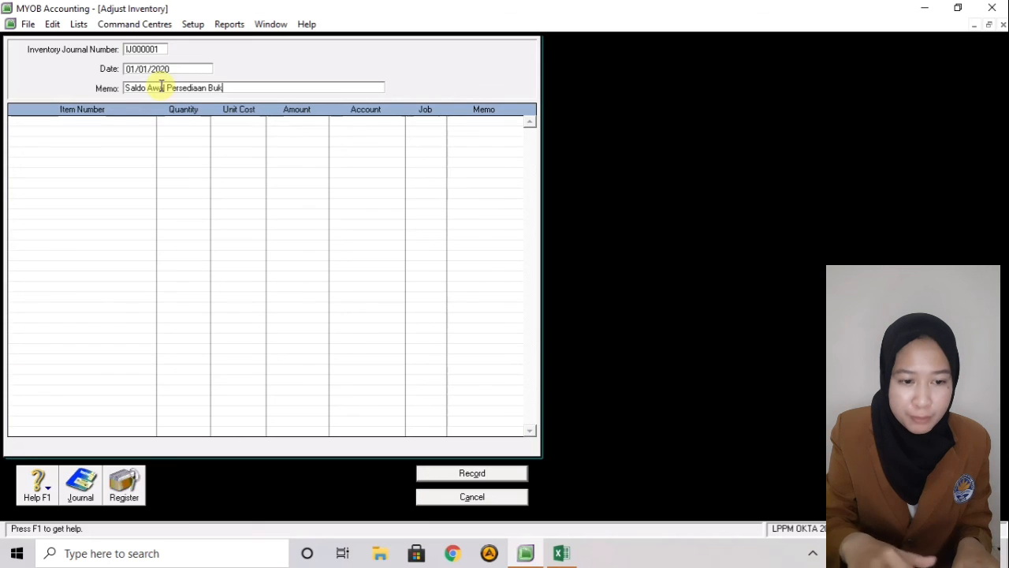
{"action": "type", "text": "u MYOB"}
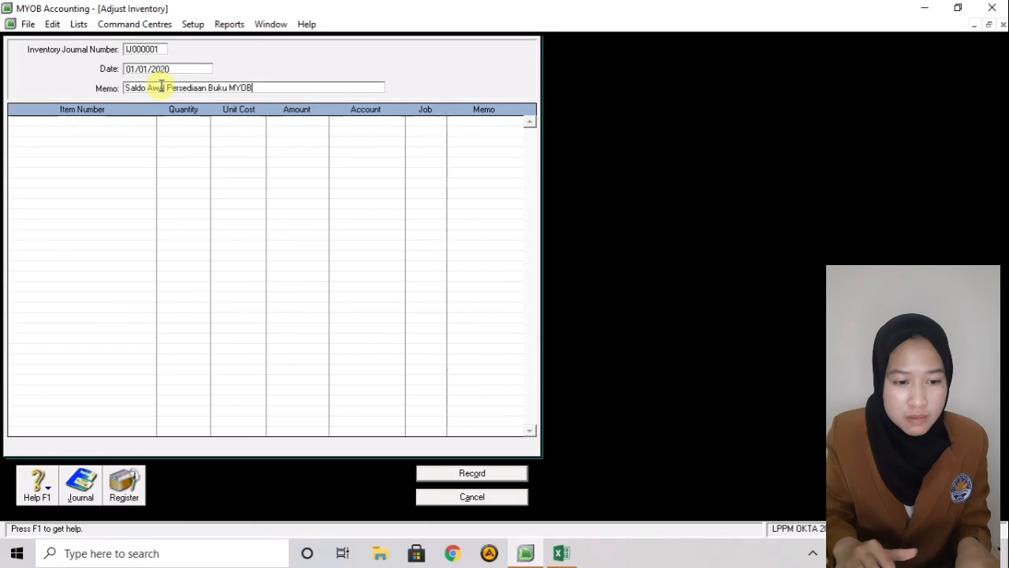
- Add a line for item I06: quantity 20 at unit cost 37000
{"action": "key", "text": "Tab"}
{"action": "type", "text": "I06"}
{"action": "key", "text": "Tab"}
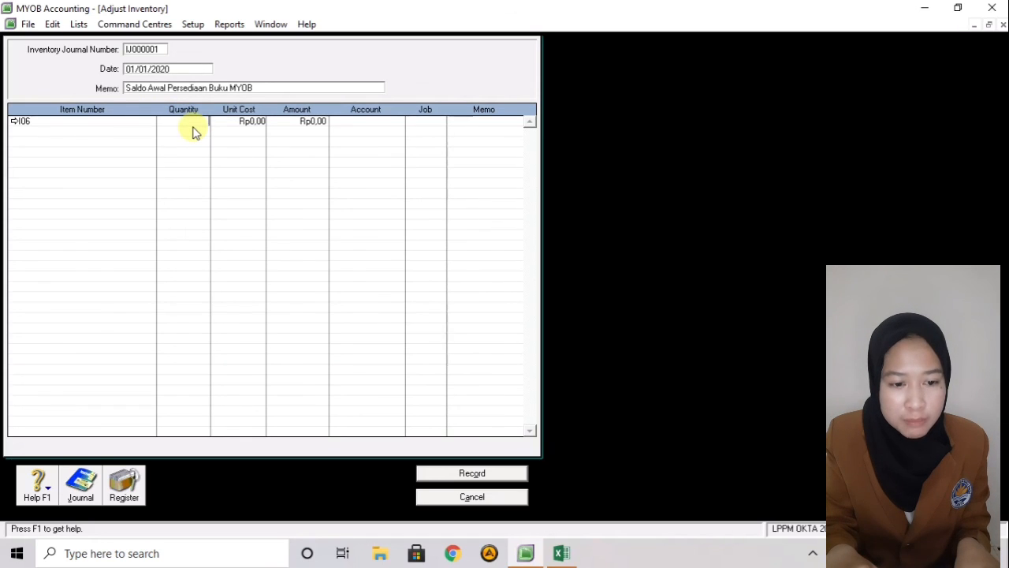
{"action": "key", "text": "Tab"}
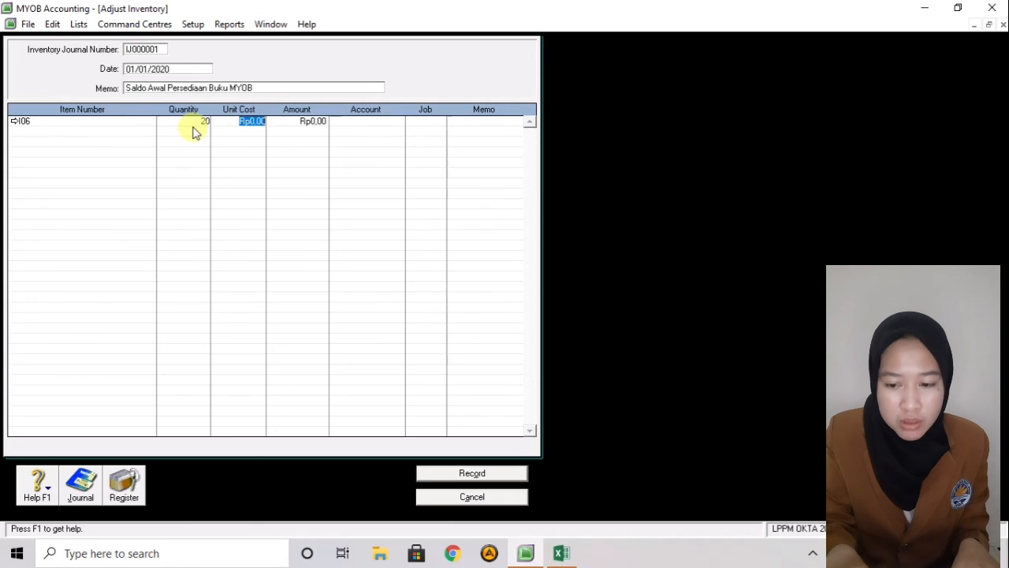
{"action": "type", "text": "37"}
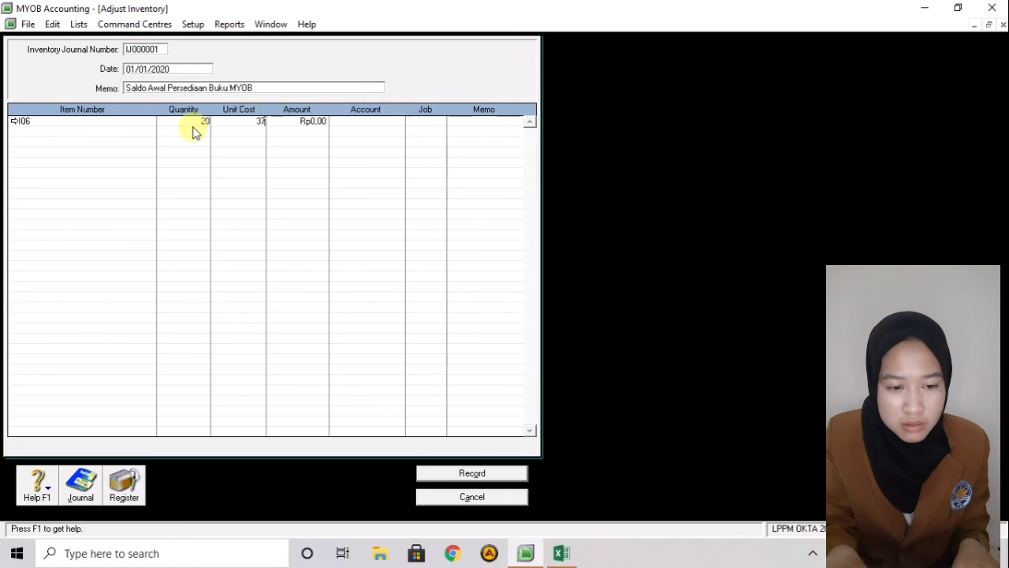
{"action": "type", "text": "000"}
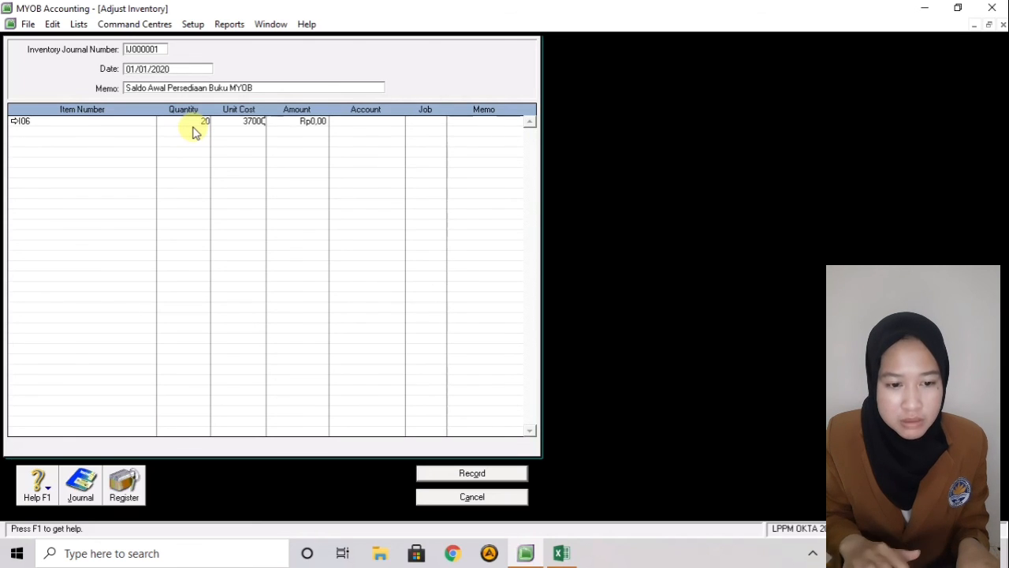
{"action": "key", "text": "Tab"}
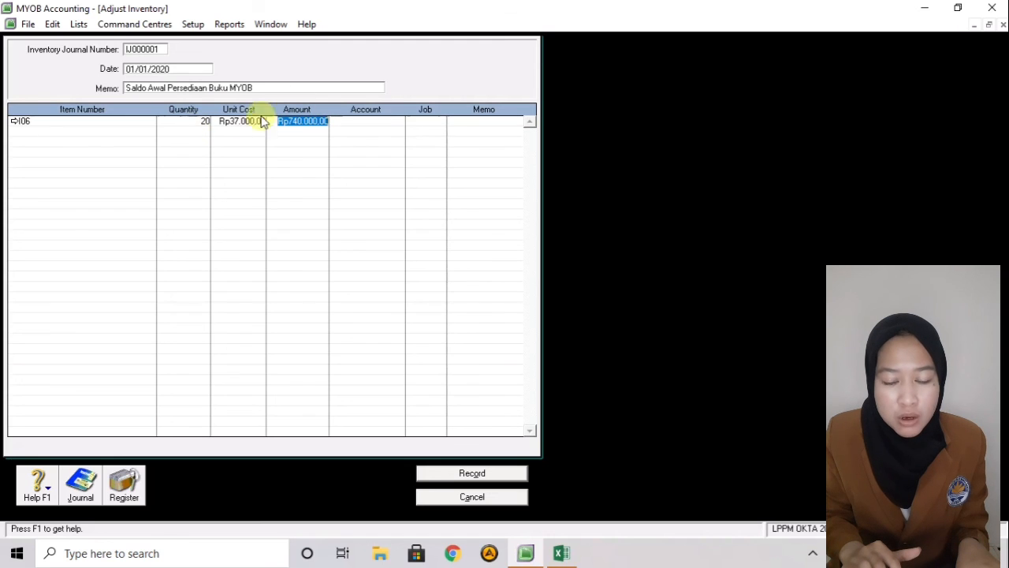
{"action": "left_click", "coordinate": [373, 120]}
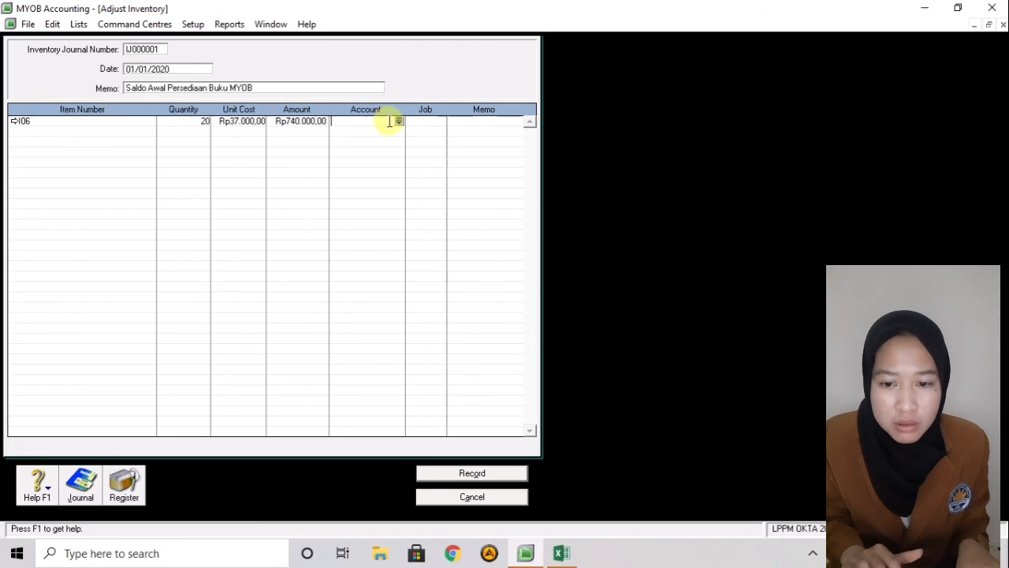
- Assign account 1-1500 Persediaan Buku MYOB to the I06 adjustment line
{"action": "left_click", "coordinate": [400, 123]}
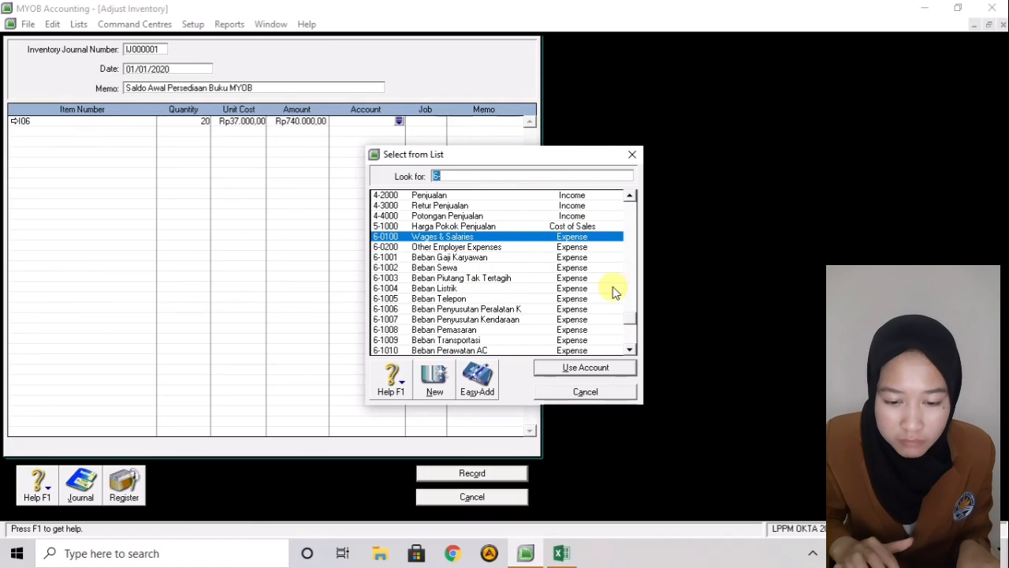
{"action": "left_click", "coordinate": [633, 345]}
{"action": "left_click", "coordinate": [633, 345]}
{"action": "left_click", "coordinate": [633, 345]}
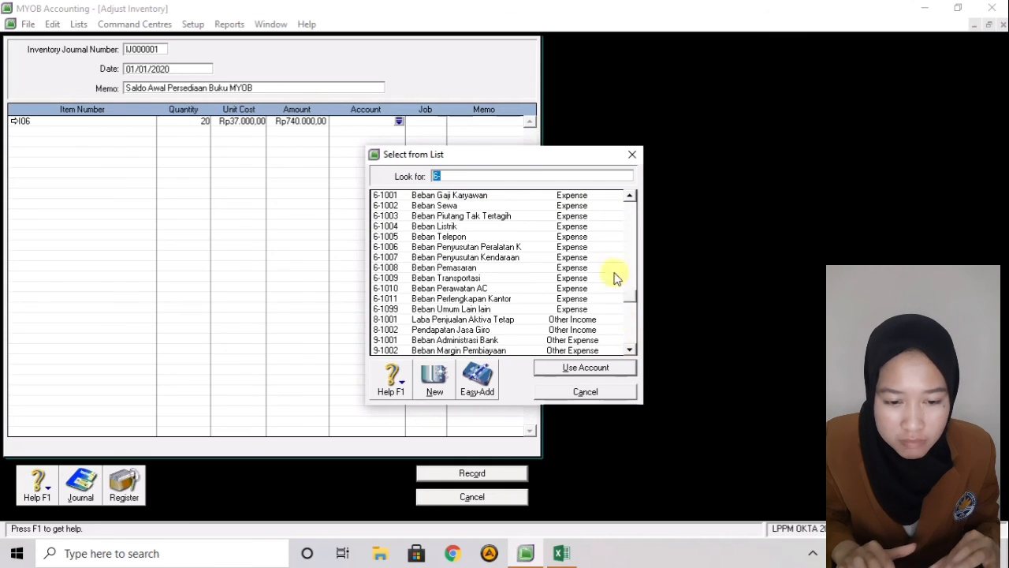
{"action": "scroll", "coordinate": [609, 272], "scroll_direction": "up", "scroll_amount": 8}
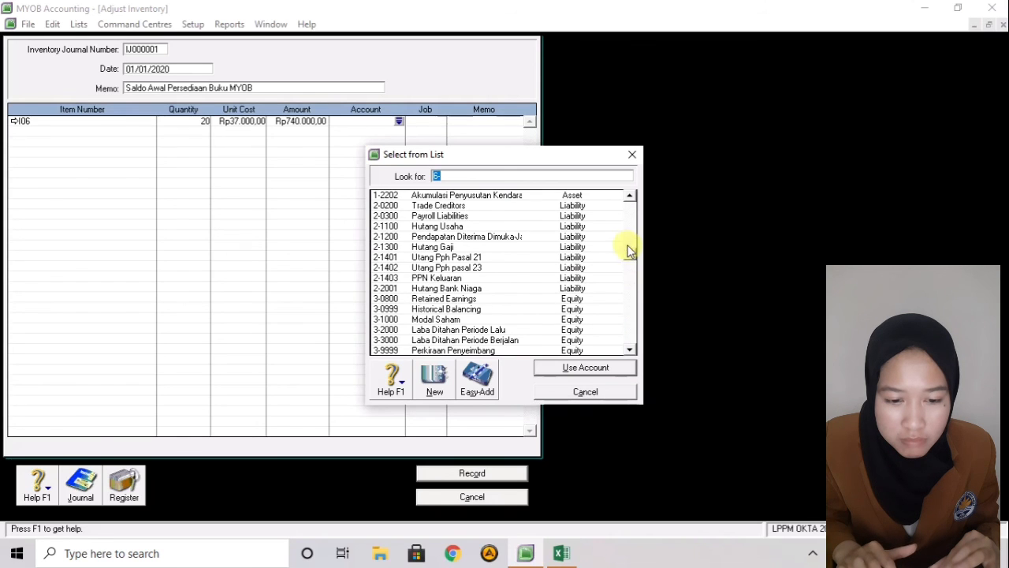
{"action": "scroll", "coordinate": [628, 250], "scroll_direction": "up", "scroll_amount": 3}
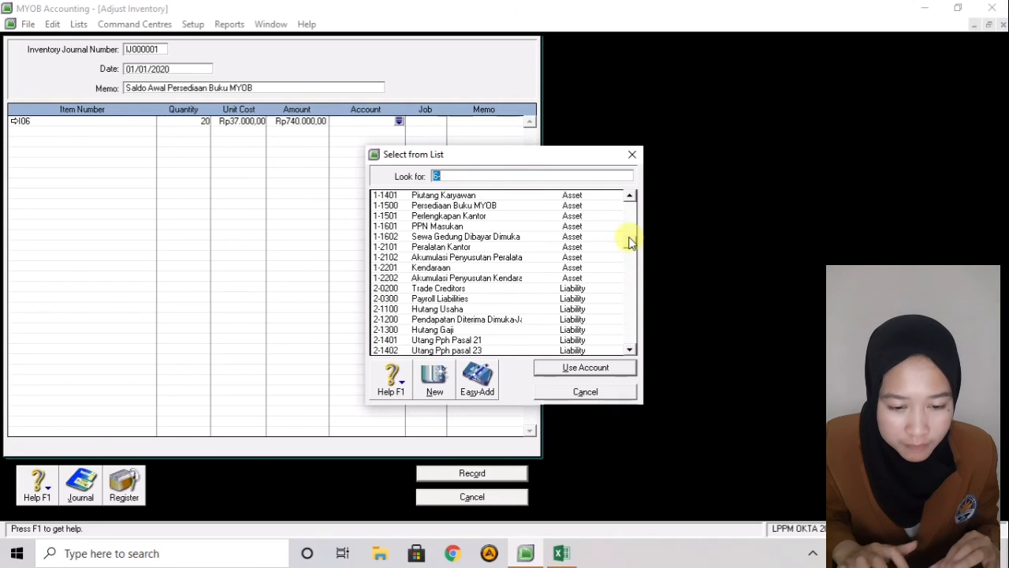
{"action": "left_click_drag", "start_coordinate": [630, 240], "coordinate": [628, 214]}
{"action": "left_click", "coordinate": [492, 289]}
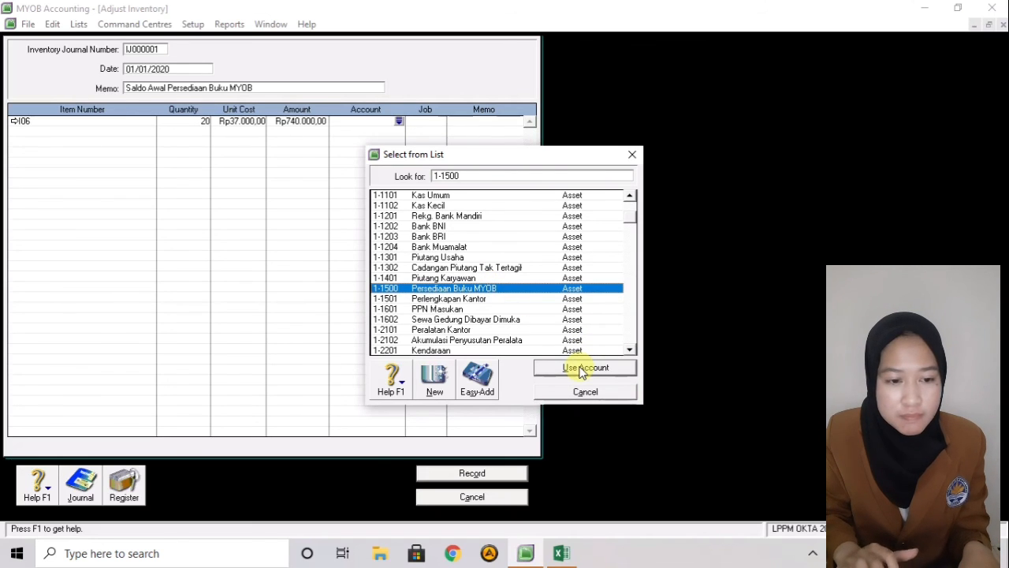
{"action": "left_click", "coordinate": [583, 368]}
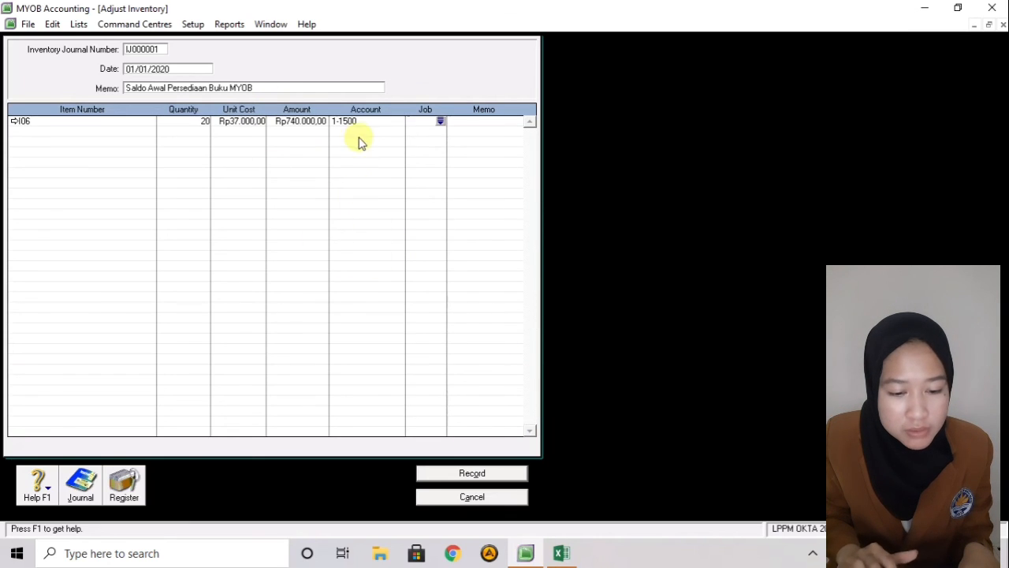
{"action": "left_click", "coordinate": [429, 119]}
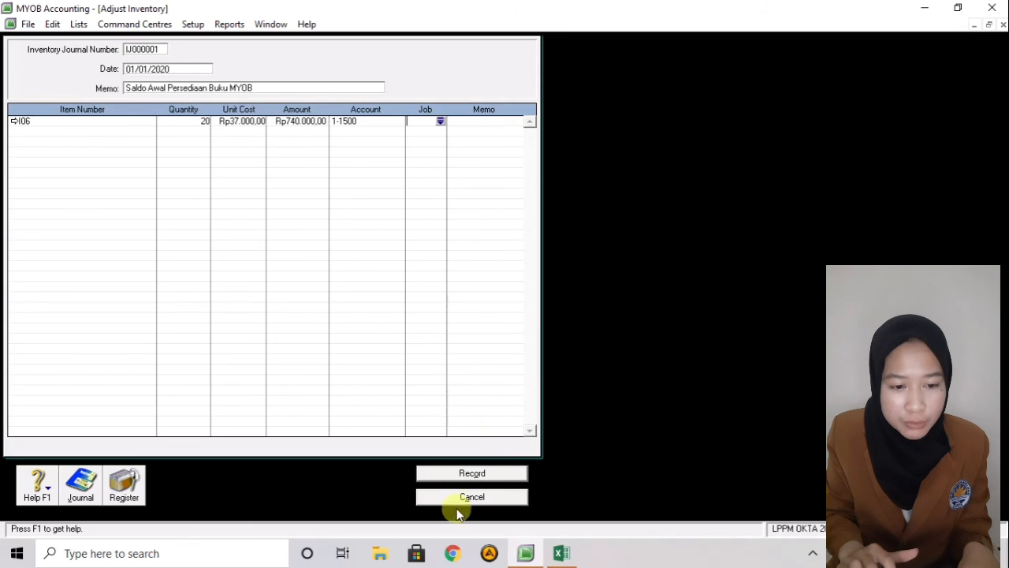
- Record adjustment IJ000001 and confirm in the Items list that I06 has 20 on hand
{"action": "left_click", "coordinate": [471, 473]}
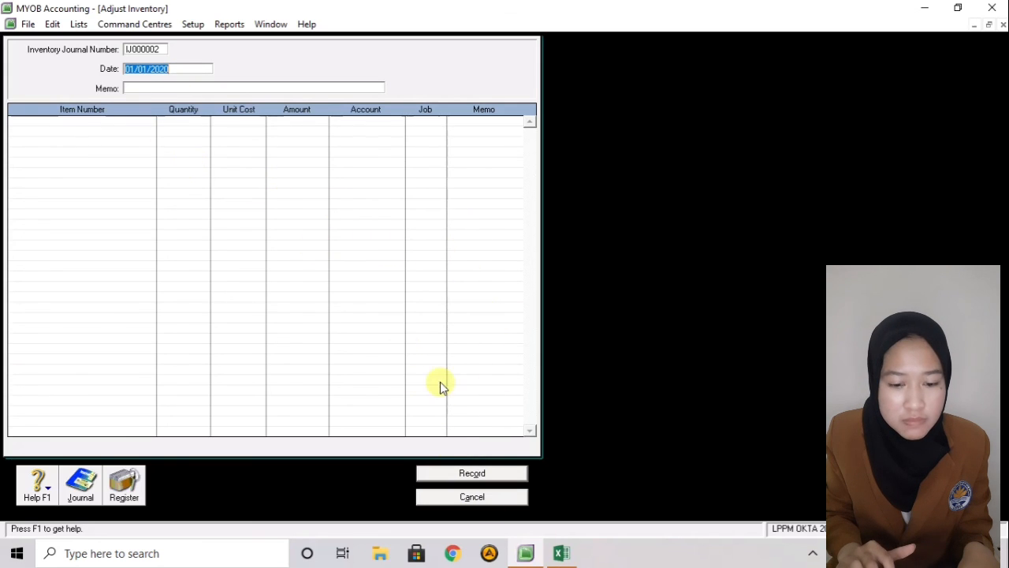
{"action": "left_click", "coordinate": [488, 497]}
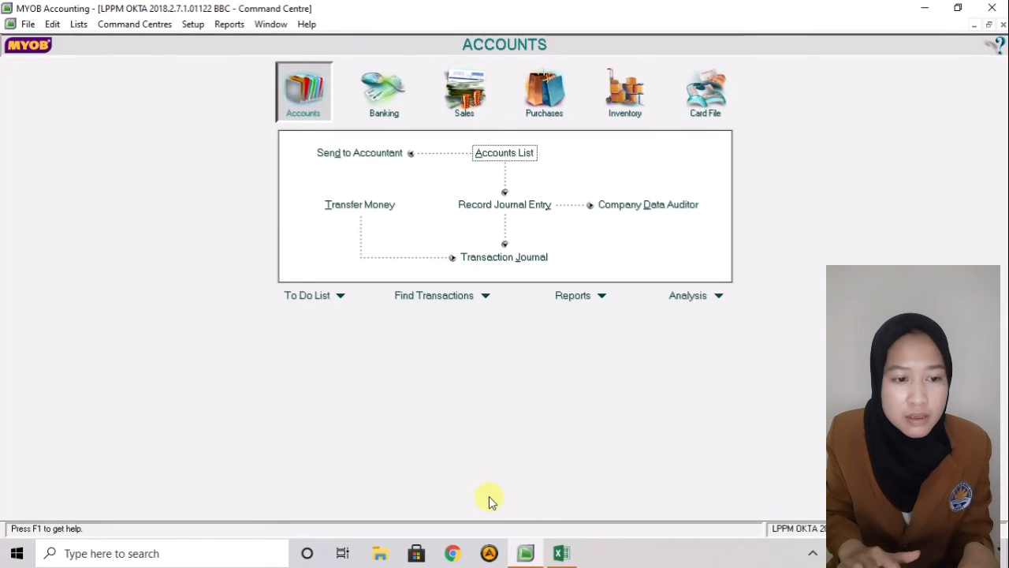
{"action": "left_click", "coordinate": [82, 25]}
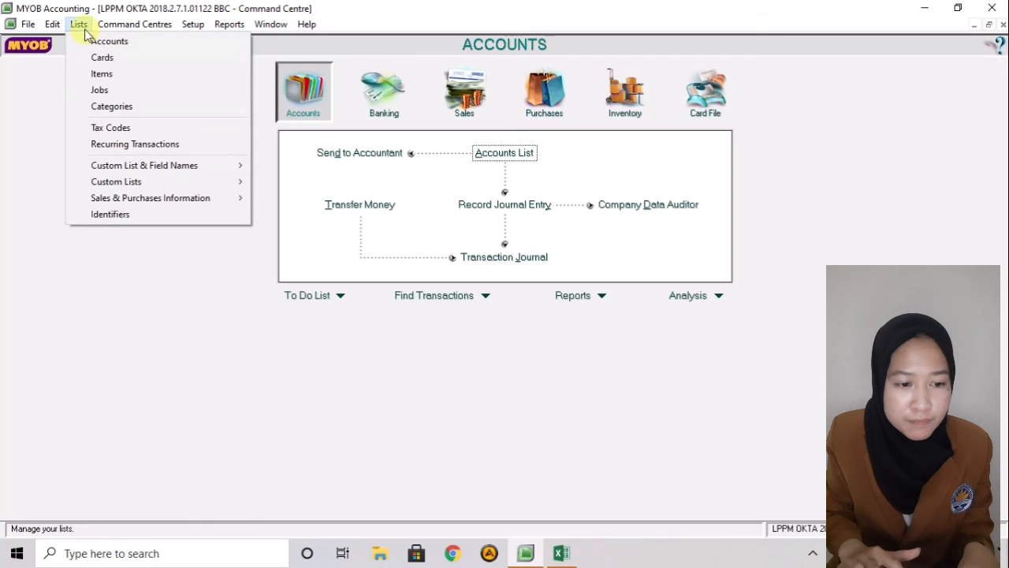
{"action": "left_click", "coordinate": [96, 75]}
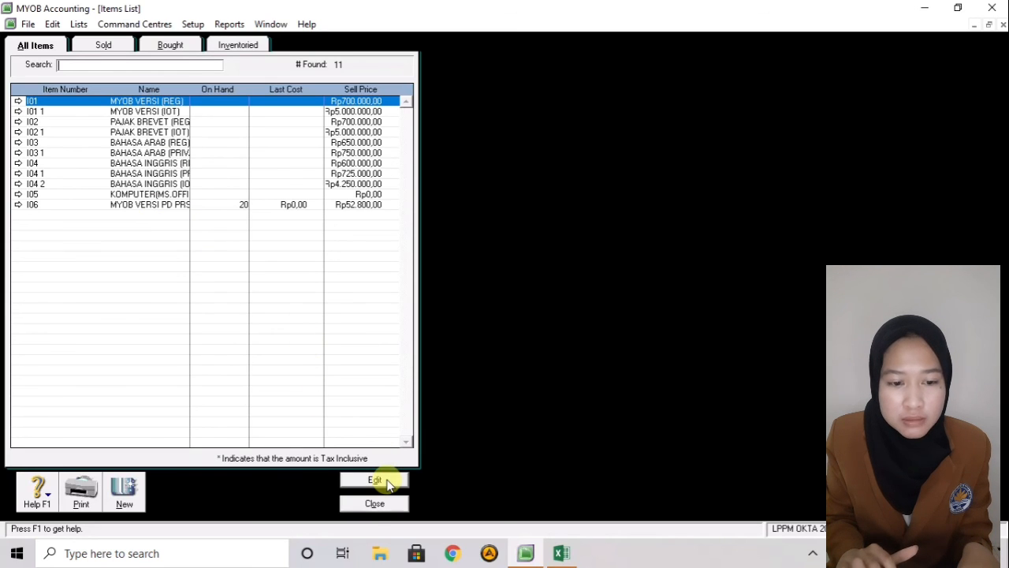
{"action": "left_click", "coordinate": [374, 504]}
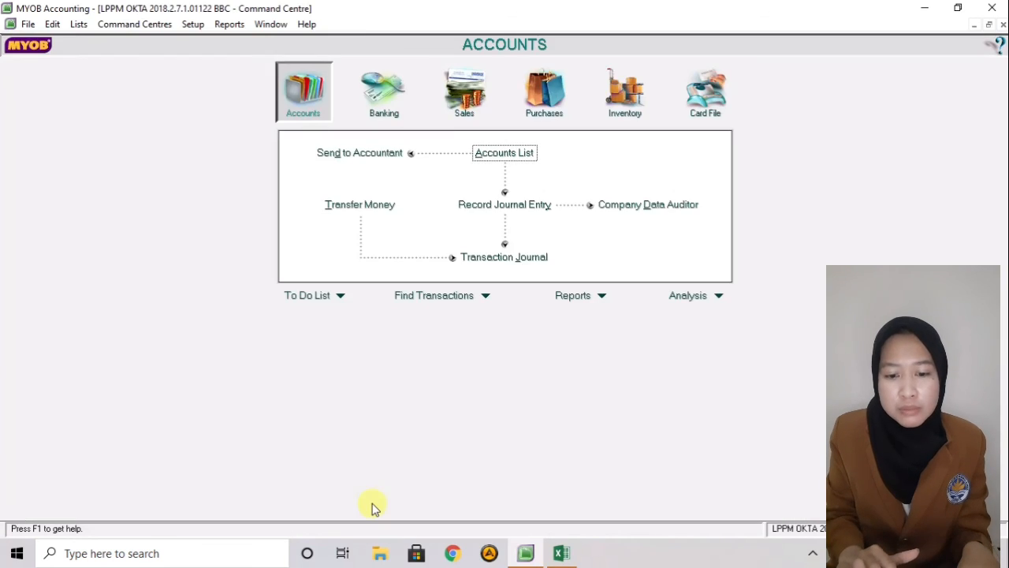
- Display the Trial Balance account report for December, financial year 2020
{"action": "left_click", "coordinate": [603, 297]}
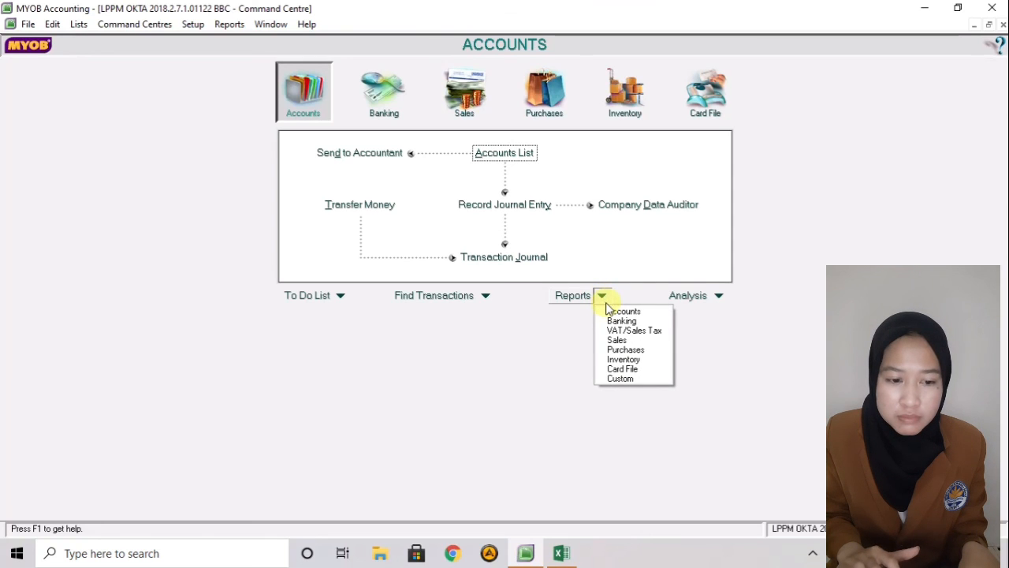
{"action": "left_click", "coordinate": [609, 311]}
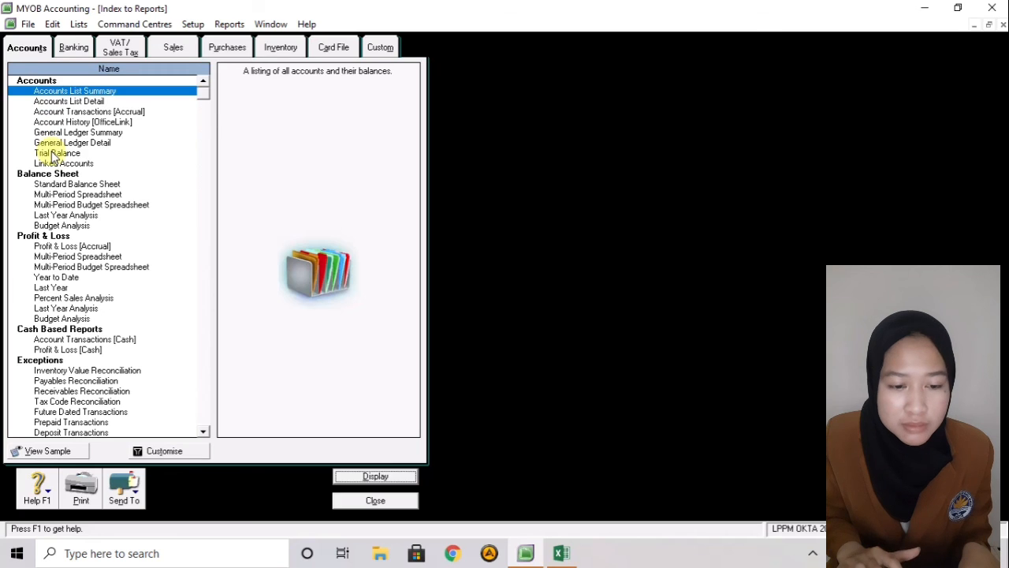
{"action": "left_click", "coordinate": [53, 154]}
{"action": "double_click", "coordinate": [52, 155]}
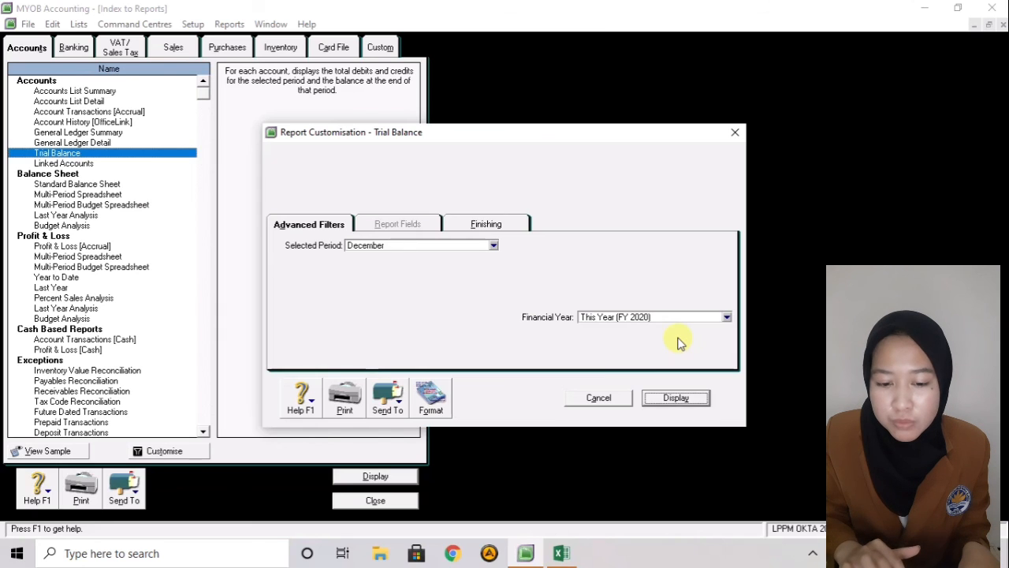
{"action": "left_click", "coordinate": [668, 401]}
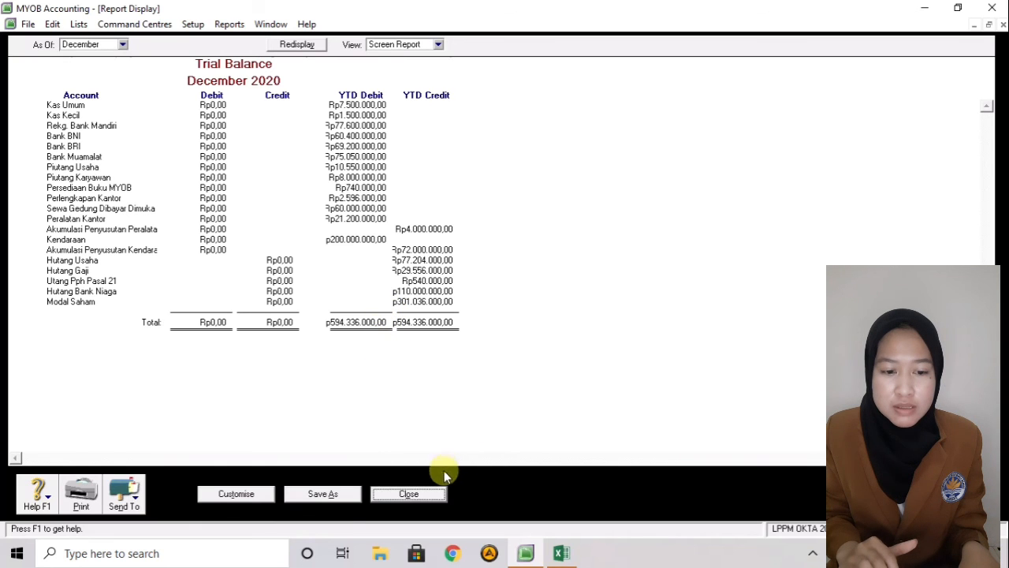
- Close the Trial Balance, balanced at Rp594.336.000,00, and the Index to Reports
{"action": "left_click", "coordinate": [408, 493]}
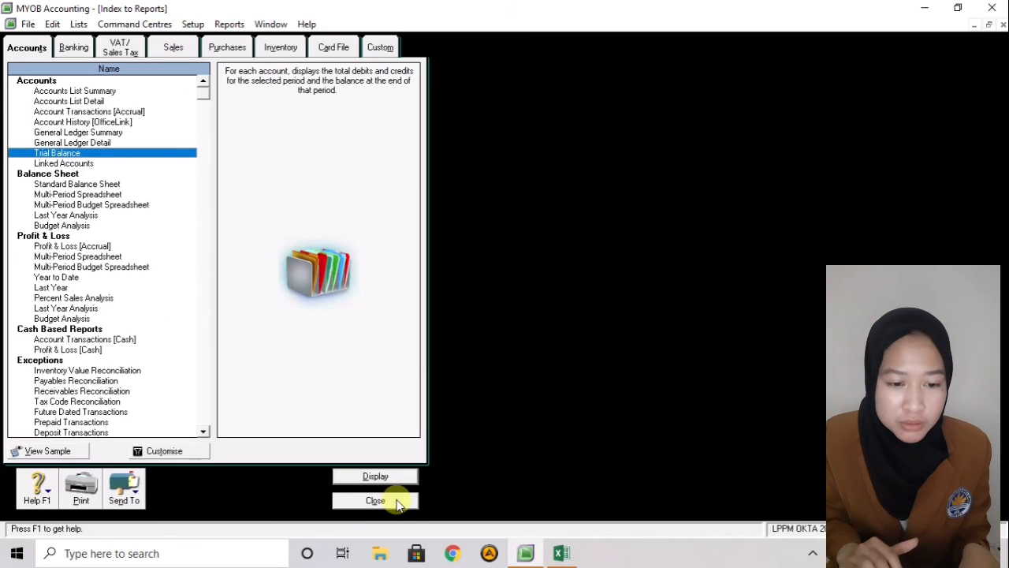
{"action": "left_click", "coordinate": [395, 500]}
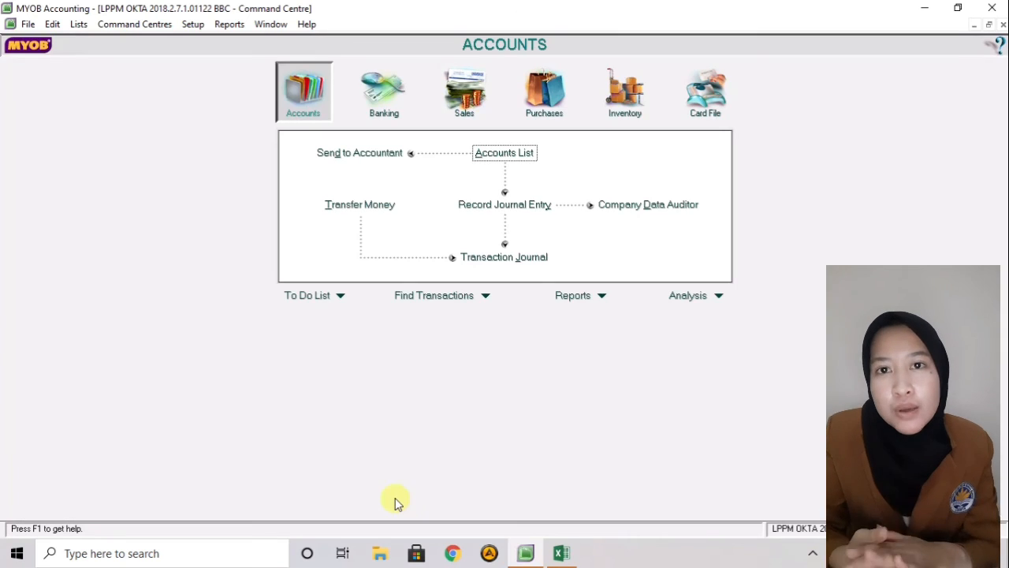